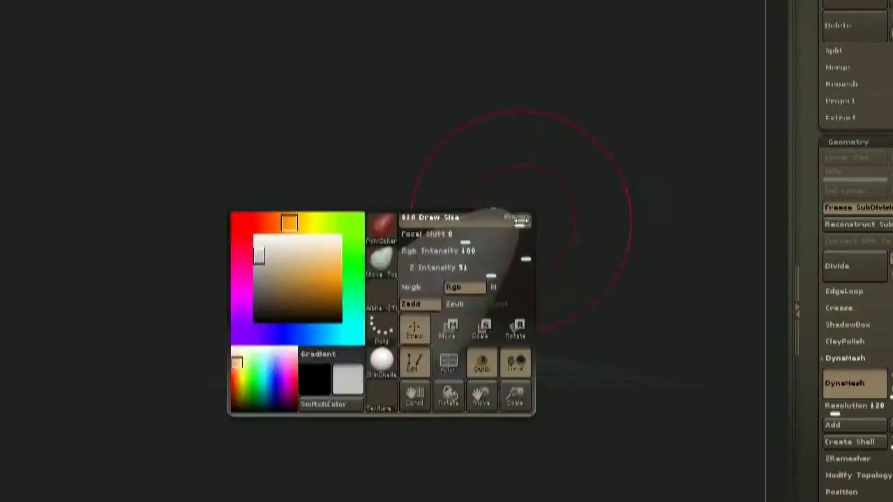
- Pull the sphere into a tapered body with the Move Topological brush and set the DynaMesh resolution to 56
key("space")
mouse_move(335, 440)
left_mouse_down()
mouse_move(442, 378)
mouse_move(349, 339)
mouse_move(297, 334)
left_mouse_up()
left_click_drag(458, 217, 456, 273)
mouse_move(542, 406)
left_mouse_down()
mouse_move(646, 255)
mouse_move(498, 295)
mouse_move(474, 244)
left_mouse_up()
left_click_drag(835, 413, 831, 414)
left_click_drag(609, 286, 592, 314)
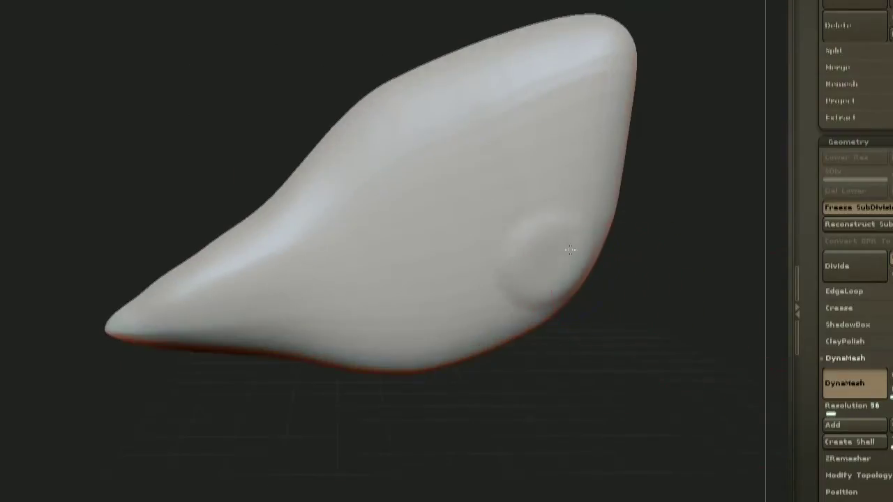
left_click_drag(619, 287, 558, 314)
- Remesh the body at DynaMesh resolution 32 and shape it into a raised head end with a long, low tapering tail
left_click_drag(359, 499, 400, 323, "ctrl")
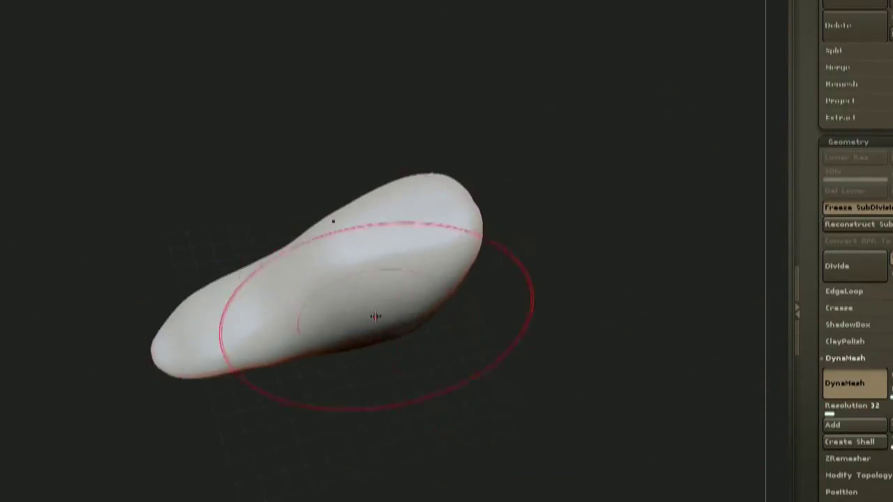
left_click_drag(517, 324, 528, 251)
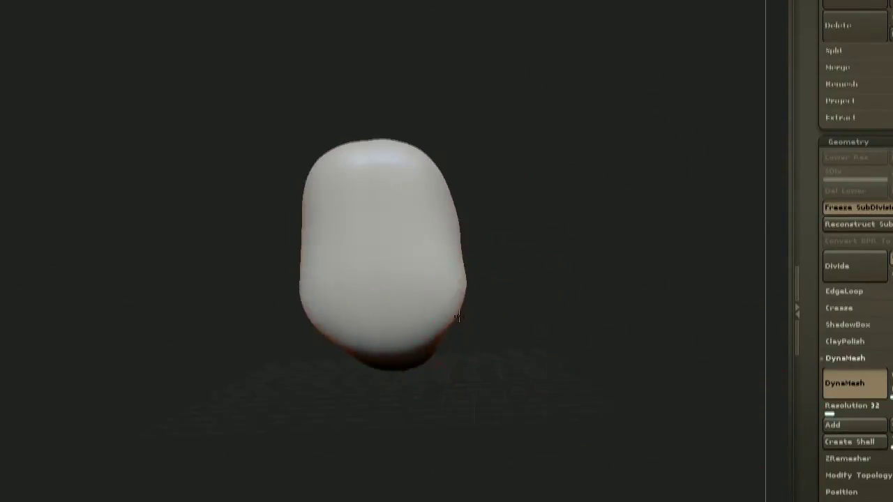
left_click_drag(489, 187, 417, 363)
left_click_drag(572, 307, 583, 260)
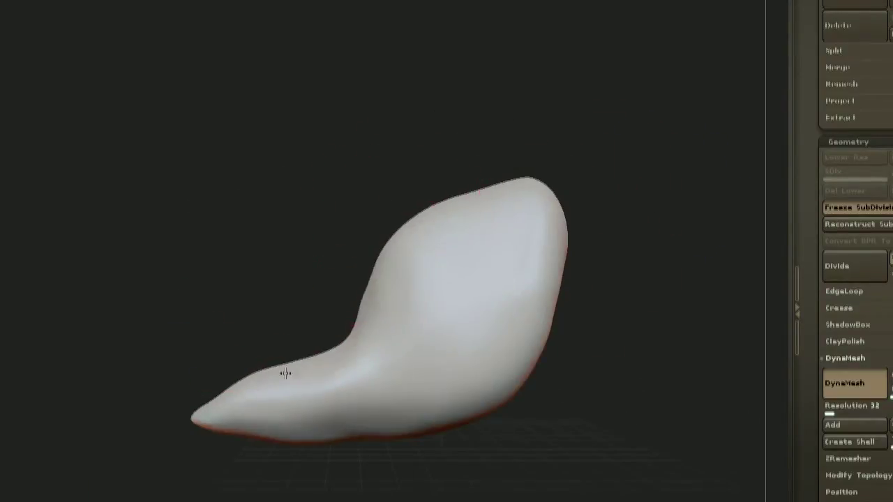
left_click_drag(561, 157, 379, 261)
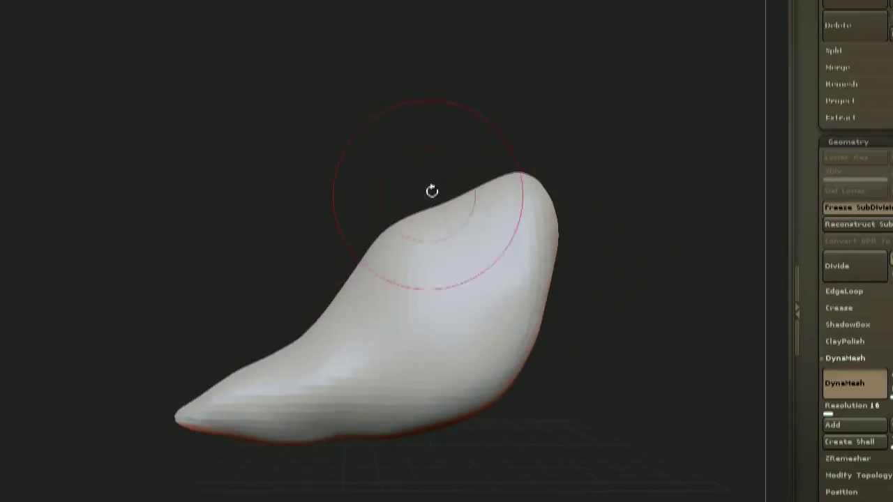
left_click_drag(359, 406, 162, 404)
- Pull a pair of front flippers out of the chest sides with the mesh at DynaMesh resolution 24
key("space")
mouse_move(348, 292)
left_mouse_down()
mouse_move(457, 327)
mouse_move(381, 359)
mouse_move(474, 404)
mouse_move(335, 420)
mouse_move(495, 384)
mouse_move(435, 346)
mouse_move(348, 373)
left_mouse_up()
left_click(456, 453)
left_click_drag(390, 304, 395, 325)
mouse_move(348, 419)
left_mouse_down()
mouse_move(429, 442)
mouse_move(411, 426)
left_mouse_up()
left_click_drag(382, 364, 447, 273)
left_click_drag(391, 440, 544, 422)
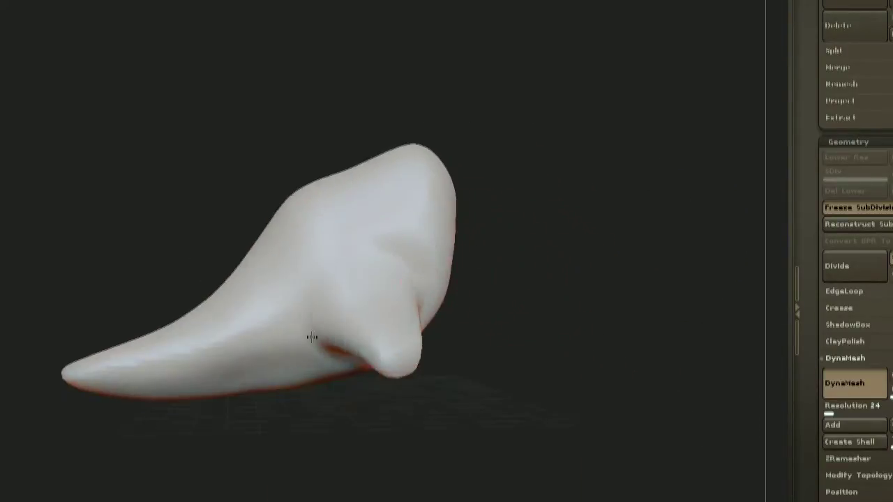
left_click_drag(418, 439, 418, 398)
left_click_drag(474, 433, 502, 419)
mouse_move(516, 237)
left_mouse_down()
mouse_move(584, 225)
mouse_move(516, 227)
left_mouse_up()
left_click_drag(453, 208, 436, 215)
mouse_move(534, 247)
left_mouse_down()
mouse_move(507, 279)
mouse_move(534, 286)
left_mouse_up()
- Mask the body except the front flippers and reposition the flippers with the transpose line
key("space")
mouse_move(480, 350)
left_mouse_down()
mouse_move(489, 349)
mouse_move(460, 363)
left_mouse_up()
left_click_drag(532, 364, 537, 328)
left_click(625, 298, "ctrl")
left_click_drag(439, 370, 357, 410)
left_click_drag(267, 437, 258, 415)
key("space")
left_click_drag(355, 401, 341, 411)
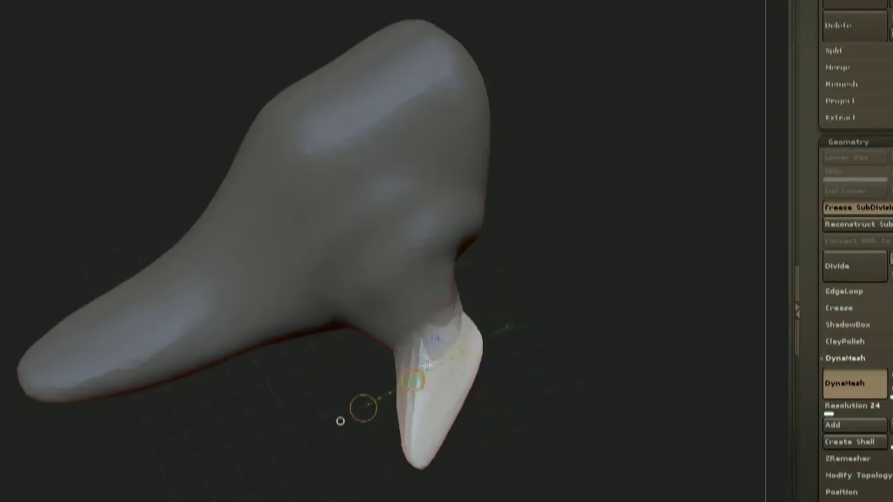
left_click_drag(551, 363, 470, 342)
left_click_drag(411, 391, 405, 404)
- Pull two separate rear flippers out of the tail end
key("q")
mouse_move(334, 481)
left_mouse_down()
mouse_move(412, 498)
mouse_move(467, 481)
left_mouse_up()
key("space")
left_click_drag(390, 405, 386, 405)
mouse_move(530, 390)
left_mouse_down()
mouse_move(516, 349)
mouse_move(569, 325)
mouse_move(500, 346)
mouse_move(468, 381)
mouse_move(353, 365)
mouse_move(630, 241)
mouse_move(516, 256)
mouse_move(470, 328)
mouse_move(564, 319)
mouse_move(574, 263)
mouse_move(488, 307)
left_mouse_up()
key("space")
left_click_drag(300, 398, 305, 399)
left_click_drag(516, 432, 600, 391)
left_click_drag(599, 349, 585, 293)
mouse_move(564, 254)
left_mouse_down()
mouse_move(295, 466)
mouse_move(314, 482)
mouse_move(345, 414)
left_mouse_up()
left_click_drag(373, 293, 279, 350)
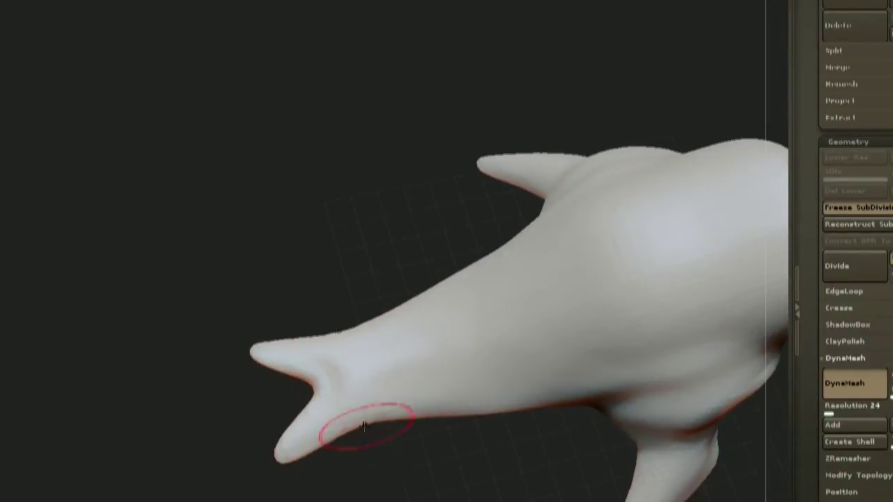
- Refine the rear flippers' outline and adjust the front flippers' placement with the transpose line
left_click_drag(307, 493, 299, 466)
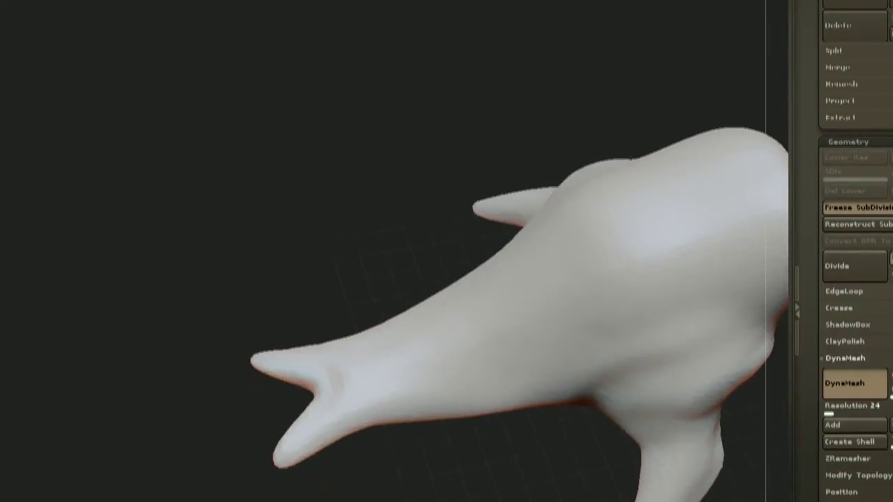
left_click_drag(338, 380, 450, 297)
mouse_move(481, 268)
left_mouse_down()
mouse_move(552, 332)
mouse_move(539, 410)
mouse_move(517, 400)
left_mouse_up()
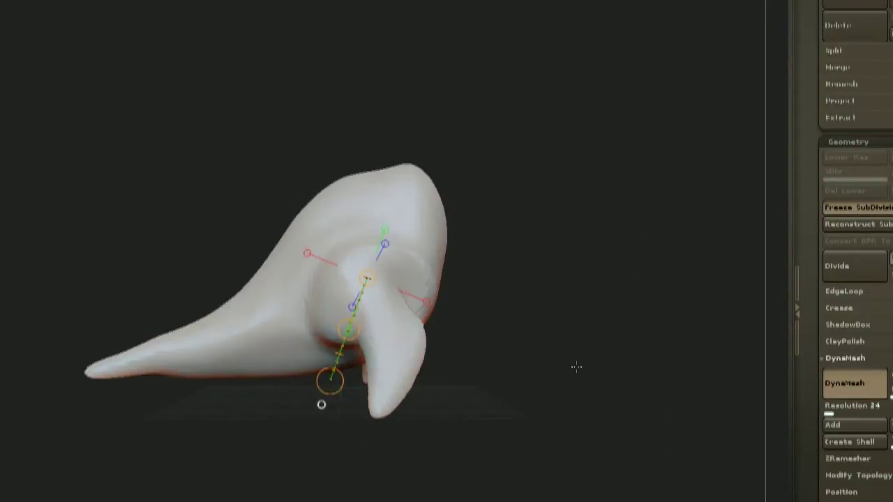
mouse_move(576, 367)
left_mouse_down()
mouse_move(576, 349)
mouse_move(576, 367)
left_mouse_up()
key("q")
- Mask the top of the head and reshape the head and torso into an upright seal posture
left_click_drag(209, 238, 349, 279)
left_click_drag(450, 228, 527, 177)
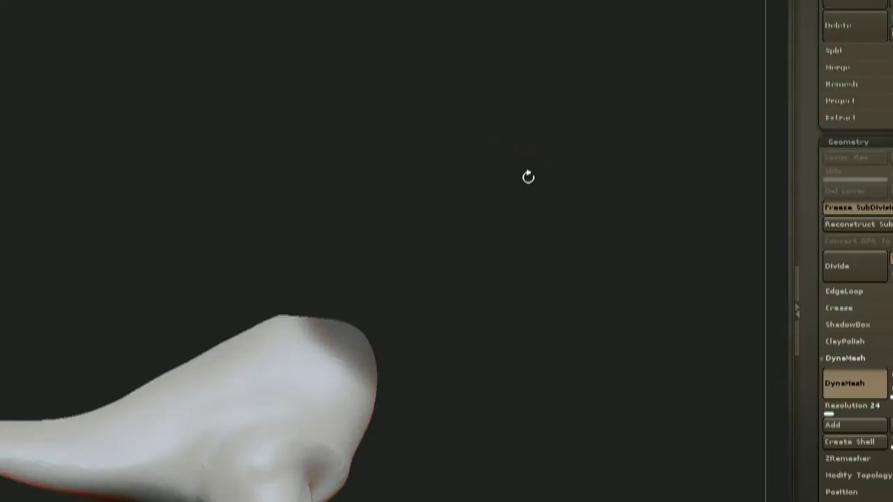
mouse_move(459, 317)
left_mouse_down()
mouse_move(470, 287)
mouse_move(433, 215)
left_mouse_up()
key("w")
key("q")
key("space")
key("space")
mouse_move(423, 295)
left_mouse_down()
mouse_move(432, 296)
mouse_move(433, 265)
left_mouse_up()
left_click_drag(125, 478, 117, 460)
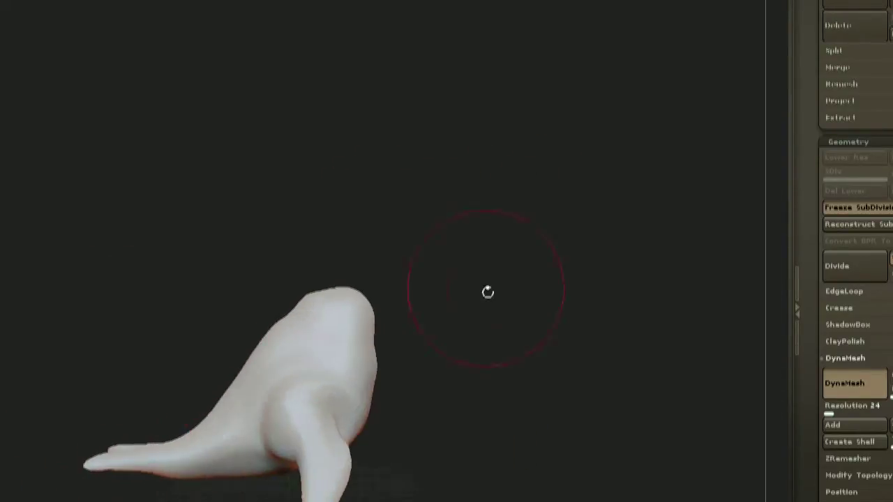
- Round out the head, remesh the body and taper the rear flippers to points
left_click_drag(488, 291, 232, 377)
mouse_move(586, 181)
left_mouse_down("ctrl")
mouse_move(600, 189)
mouse_move(512, 213)
left_mouse_up("ctrl")
key("ctrl+z")
key("q")
mouse_move(512, 213)
left_mouse_down("ctrl")
mouse_move(527, 230)
mouse_move(641, 241)
mouse_move(621, 342)
left_mouse_up("ctrl")
left_click_drag(194, 334, 162, 388)
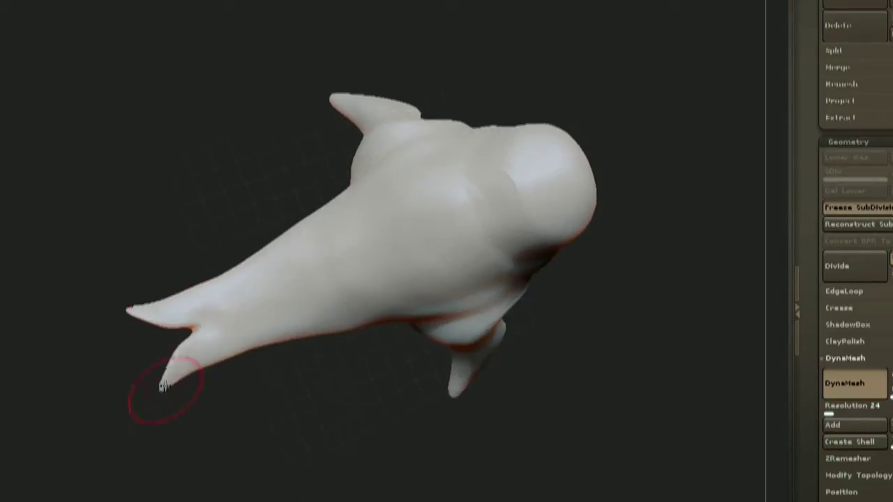
mouse_move(176, 347)
left_mouse_down()
mouse_move(560, 293)
mouse_move(422, 273)
mouse_move(453, 299)
mouse_move(280, 352)
mouse_move(286, 329)
left_mouse_up()
mouse_move(497, 288)
left_mouse_down()
mouse_move(481, 241)
mouse_move(515, 310)
mouse_move(552, 335)
mouse_move(492, 312)
mouse_move(283, 328)
mouse_move(335, 324)
left_mouse_up()
left_click_drag(558, 307, 528, 297)
- Build up skin folds around the base of the front flippers with the ClayBuildup brush
key("b")
key("c")
key("b")
left_click_drag(544, 261, 509, 257)
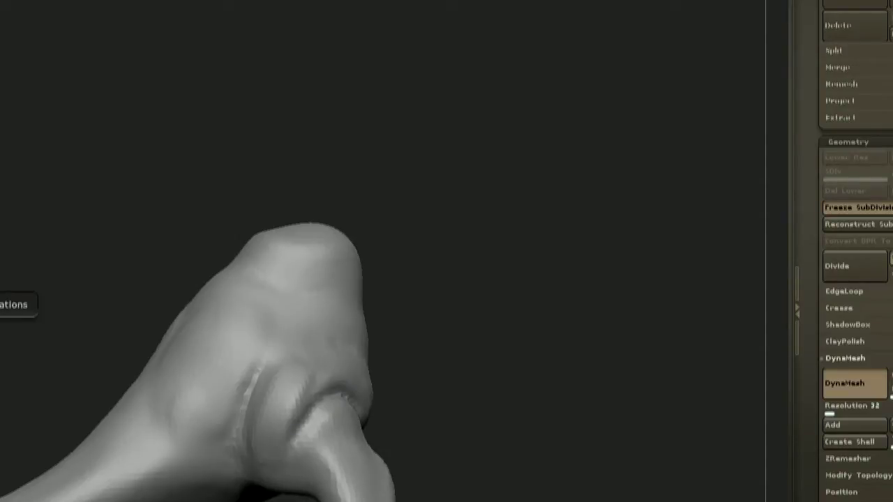
mouse_move(486, 272)
left_mouse_down()
mouse_move(488, 327)
mouse_move(473, 333)
mouse_move(519, 369)
left_mouse_up()
left_click_drag(364, 434, 376, 356)
- Sculpt layered fat rolls around the neck and chest below the head
mouse_move(509, 359)
left_mouse_down()
mouse_move(478, 378)
mouse_move(524, 314)
mouse_move(364, 343)
mouse_move(578, 306)
mouse_move(466, 313)
mouse_move(273, 428)
mouse_move(426, 364)
mouse_move(338, 397)
mouse_move(537, 367)
mouse_move(509, 312)
mouse_move(226, 378)
mouse_move(320, 392)
left_mouse_up()
mouse_move(407, 370)
left_mouse_down()
mouse_move(319, 344)
mouse_move(407, 319)
mouse_move(309, 429)
left_mouse_up()
left_click_drag(390, 201, 424, 318)
left_click_drag(531, 270, 460, 244)
left_click_drag(453, 279, 481, 251)
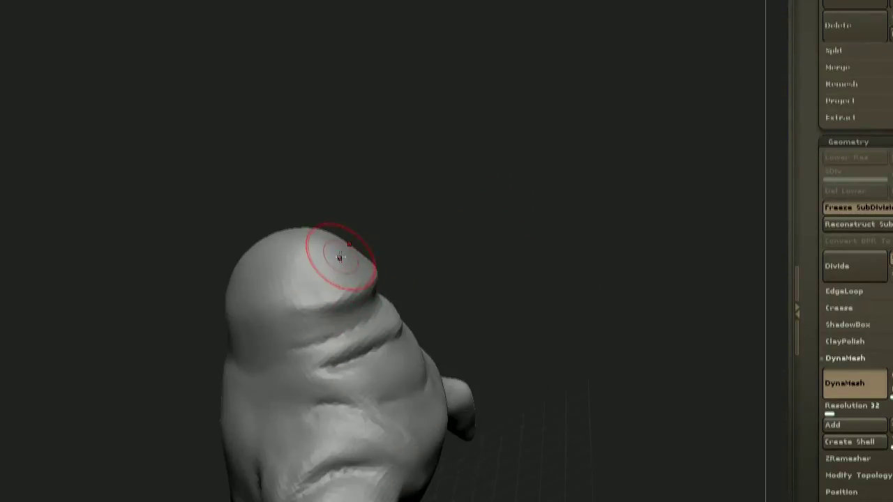
- Deepen the rolls under the chin and build up a small nose bump on the front of the face
left_click_drag(567, 169, 513, 209)
left_click_drag(509, 174, 482, 236)
left_click_drag(522, 286, 491, 266)
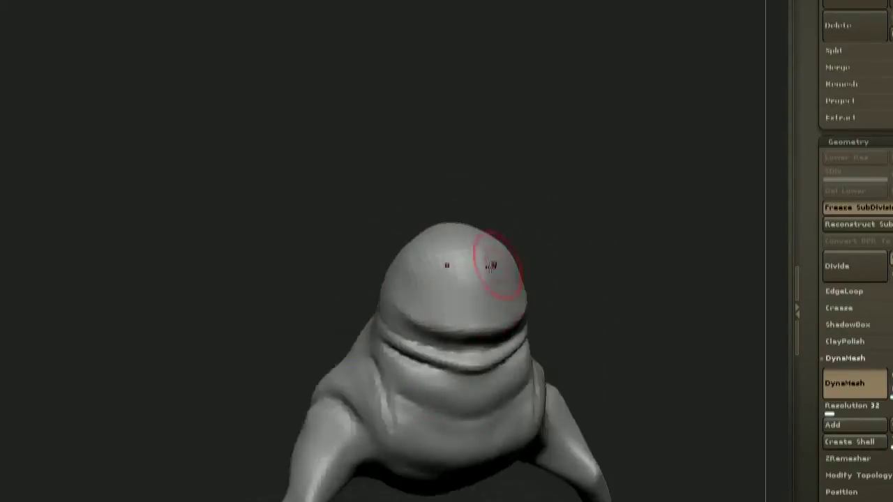
left_click_drag(424, 298, 446, 286)
left_click_drag(565, 272, 599, 268)
mouse_move(544, 241)
left_mouse_down()
mouse_move(584, 233)
mouse_move(568, 254)
left_mouse_up()
left_click_drag(450, 322, 416, 323)
- Shape the rolls across the back of the neck and round the back of the head
mouse_move(586, 279)
left_mouse_down()
mouse_move(530, 282)
mouse_move(570, 259)
mouse_move(355, 325)
mouse_move(538, 355)
mouse_move(489, 346)
mouse_move(369, 398)
mouse_move(372, 247)
mouse_move(240, 330)
left_mouse_up()
left_click_drag(256, 192, 334, 204)
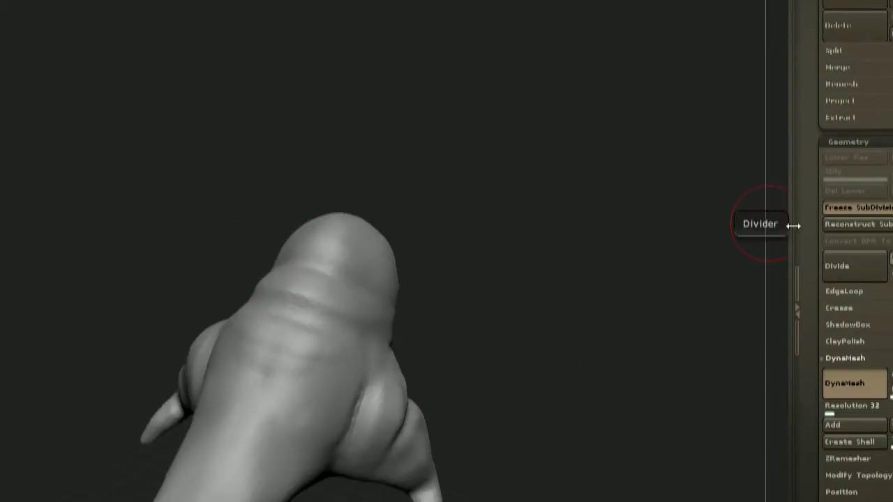
left_click_drag(298, 230, 334, 241)
key("space")
left_click_drag(423, 183, 417, 183)
left_click_drag(335, 202, 364, 206)
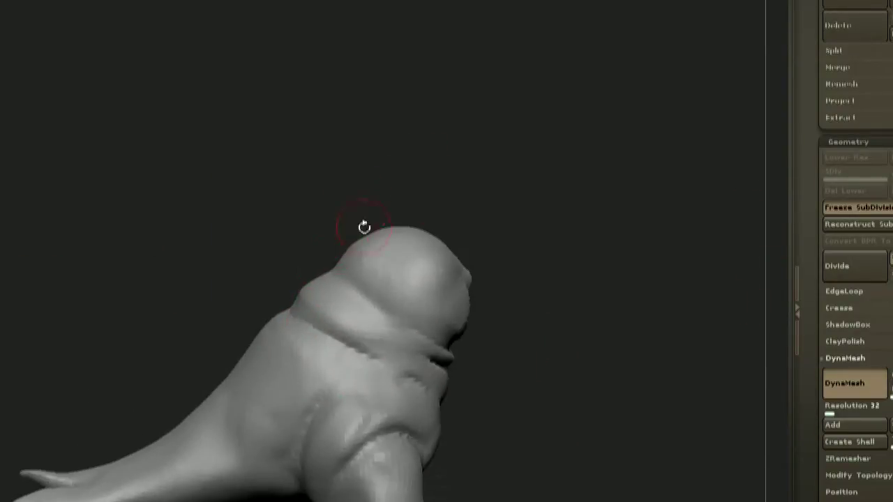
- Set the DynaMesh resolution to 40 and reshape the head and neck masses with a large Move Topological brush
mouse_move(502, 190)
left_mouse_down()
mouse_move(373, 277)
mouse_move(400, 308)
left_mouse_up()
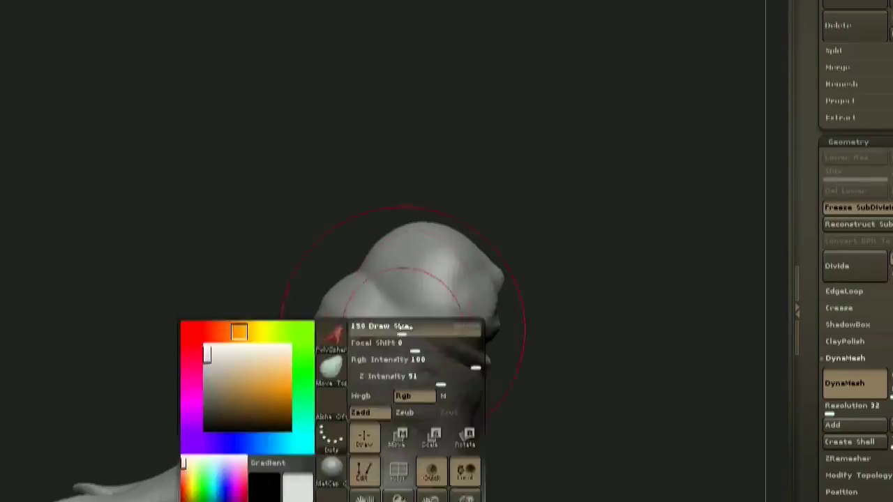
left_click_drag(626, 255, 615, 294, "alt")
type("40")
key("Return")
key("space")
left_click_drag(779, 463, 557, 390, "alt")
left_click_drag(479, 305, 520, 330)
left_click_drag(425, 363, 582, 118)
left_click_drag(510, 124, 363, 170)
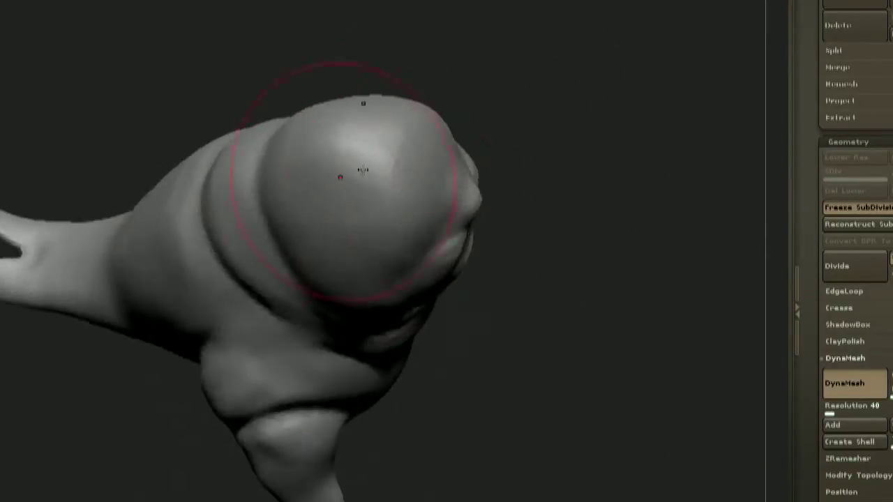
- Sculpt the nose, cheeks and muzzle on the face and define the folds beneath the jaw
key("space")
key("space")
left_click_drag(356, 224, 415, 239)
left_click_drag(656, 182, 606, 216)
mouse_move(520, 172)
left_mouse_down()
mouse_move(560, 167)
mouse_move(538, 164)
mouse_move(494, 184)
mouse_move(634, 162)
mouse_move(574, 152)
left_mouse_up()
left_click_drag(466, 133, 507, 125)
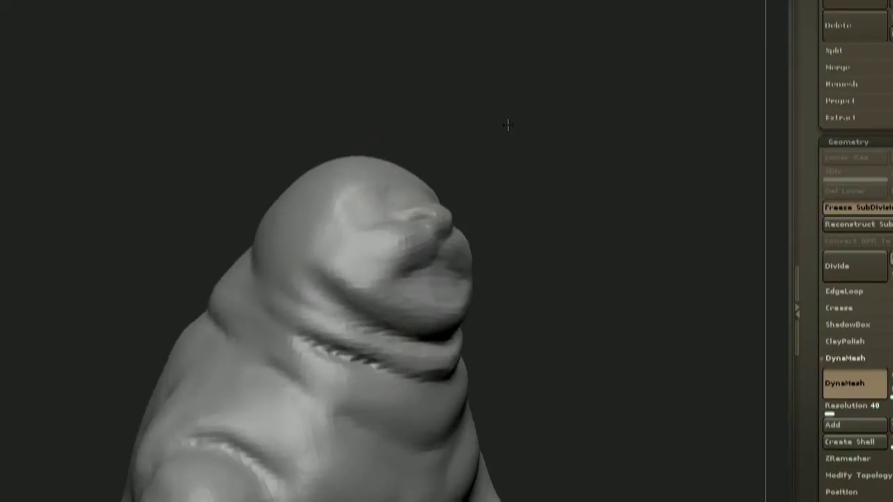
left_click_drag(521, 216, 388, 333)
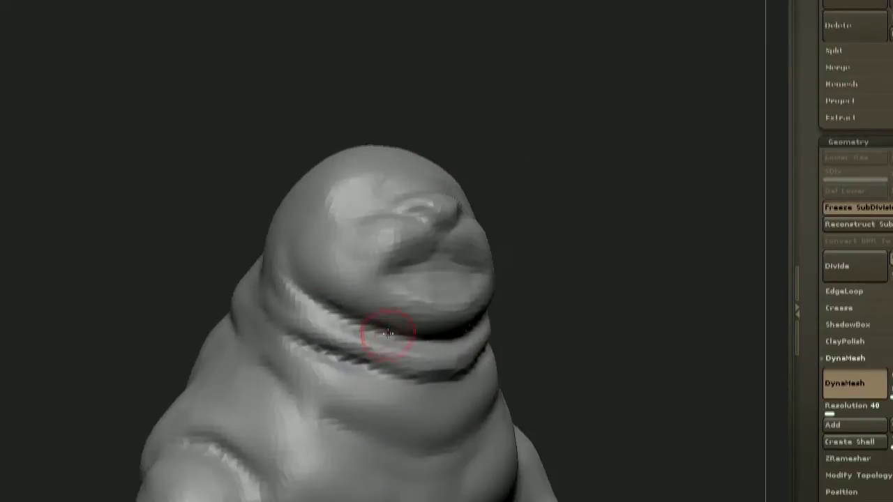
right_click(482, 240)
- Carve an open mouth below the nose and shape the lower jaw
mouse_move(348, 312)
left_mouse_down()
mouse_move(482, 240)
mouse_move(405, 173)
mouse_move(363, 211)
left_mouse_up()
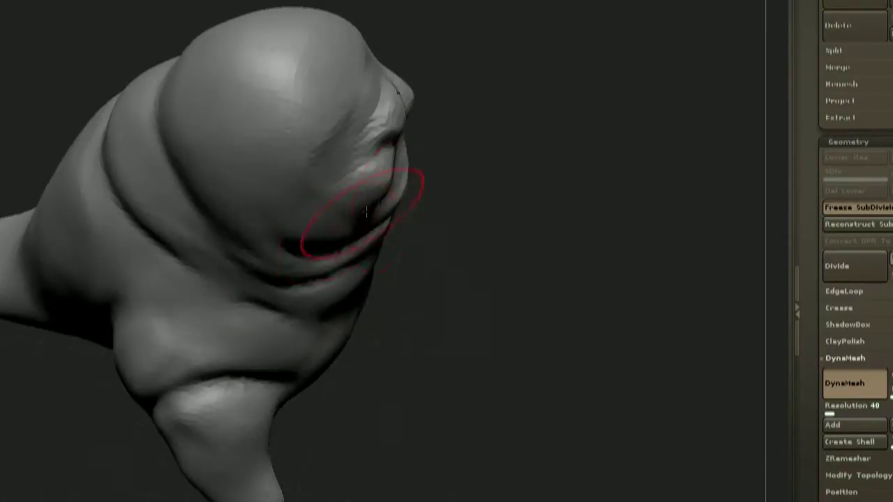
mouse_move(462, 178)
left_mouse_down()
mouse_move(467, 305)
mouse_move(416, 195)
left_mouse_up()
mouse_move(481, 202)
left_mouse_down()
mouse_move(293, 281)
mouse_move(297, 244)
left_mouse_up()
left_click_drag(437, 211, 438, 240)
right_click(498, 283)
mouse_move(438, 240)
right_mouse_down()
mouse_move(610, 175)
mouse_move(353, 375)
right_mouse_up()
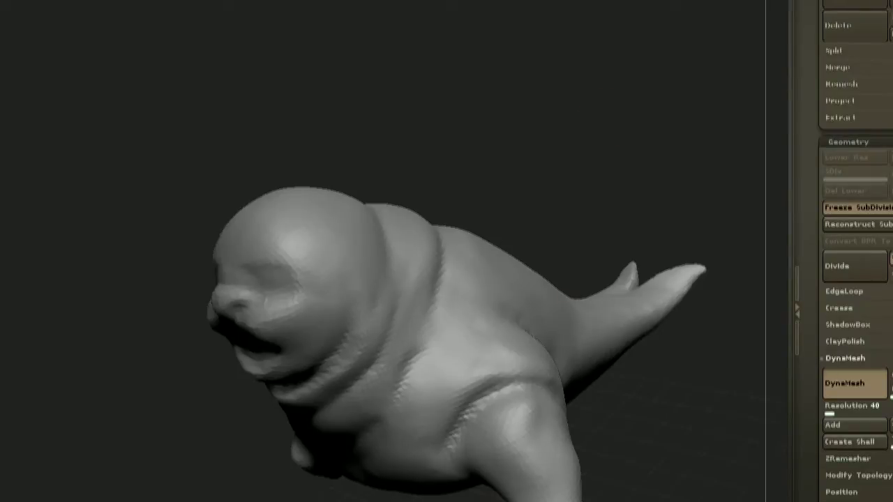
- Rework the shoulder folds where the front flipper joins the body
mouse_move(488, 132)
left_mouse_down()
mouse_move(570, 108)
mouse_move(500, 239)
mouse_move(593, 223)
left_mouse_up()
mouse_move(544, 158)
left_mouse_down()
mouse_move(564, 208)
mouse_move(290, 283)
left_mouse_up()
left_click_drag(585, 193, 355, 366)
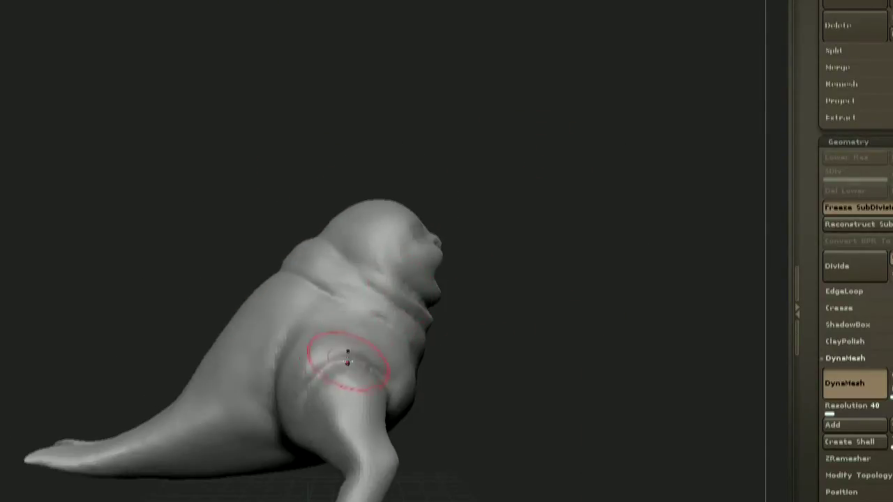
left_click_drag(314, 381, 357, 361)
- Carve the eye sockets and sharpen the nose, upper lip and mouth shapes
left_click_drag(555, 254, 527, 187)
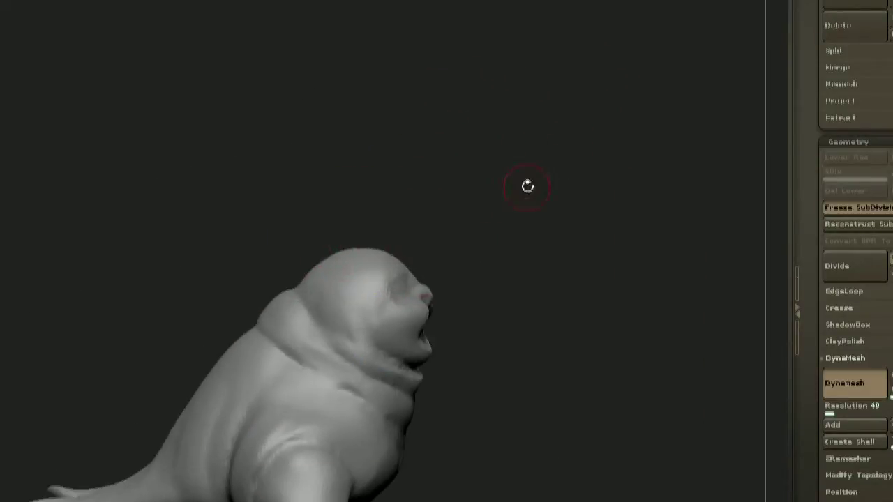
mouse_move(445, 222)
left_mouse_down()
mouse_move(462, 211)
mouse_move(425, 291)
mouse_move(518, 175)
mouse_move(507, 230)
mouse_move(535, 209)
mouse_move(530, 230)
left_mouse_up()
left_click_drag(593, 265, 537, 244)
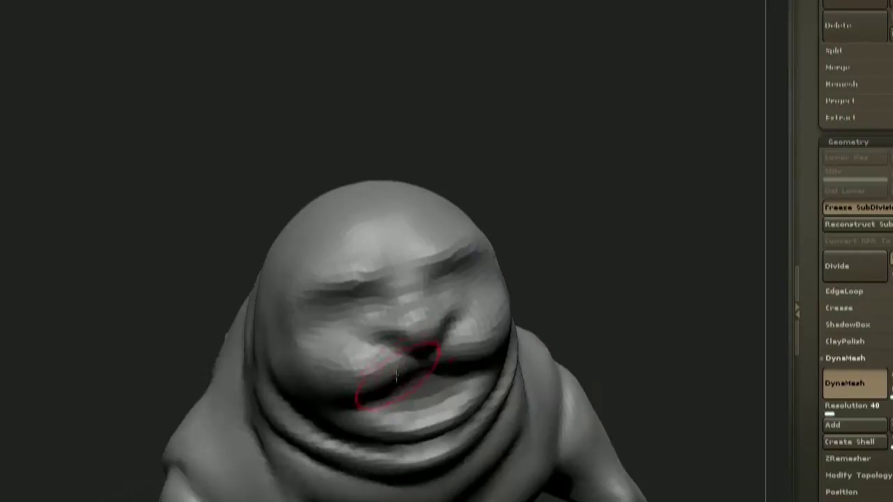
left_click_drag(593, 286, 649, 293)
left_click_drag(446, 359, 477, 259)
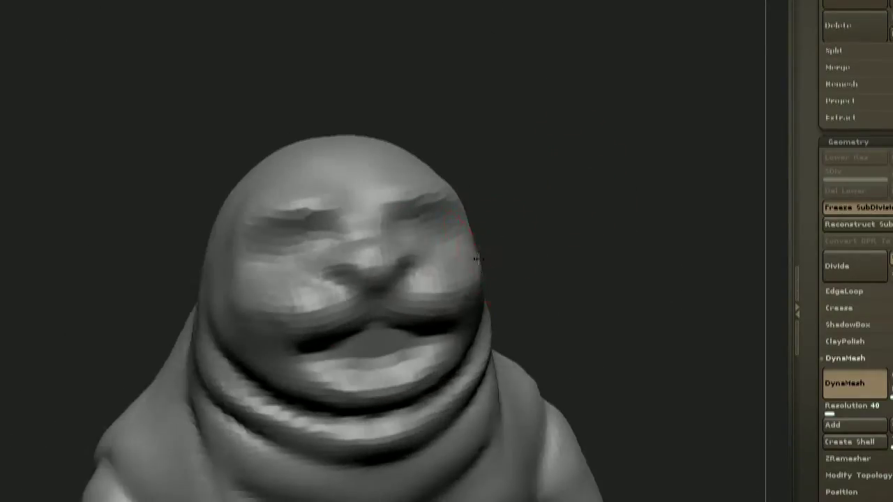
left_click_drag(528, 217, 603, 133)
- Save the sculpt as a ZTool file in the movember folder
key("ctrl+shift+t")
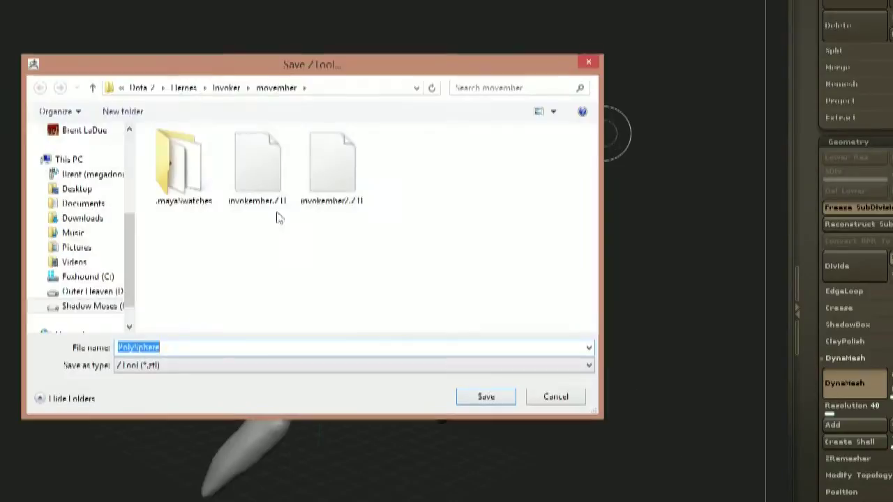
left_click(215, 346)
key("Return")
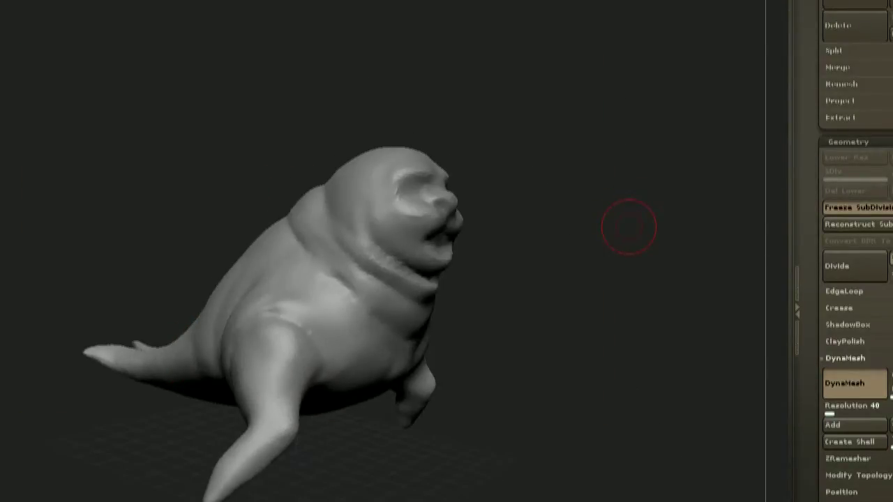
- Adjust the body's volume along the back and towards the tail
left_click_drag(559, 159, 613, 164)
key("space")
left_click(251, 309)
left_click_drag(279, 231, 334, 216)
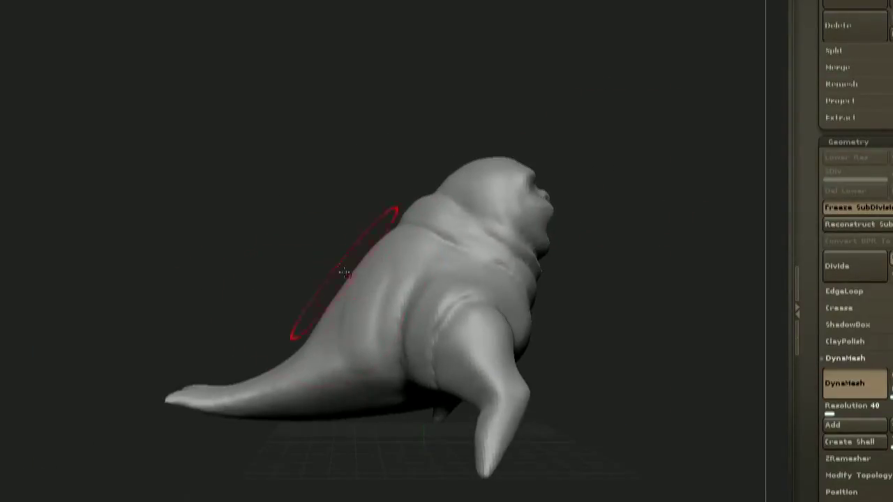
mouse_move(240, 345)
left_mouse_down()
mouse_move(328, 436)
mouse_move(317, 444)
left_mouse_up()
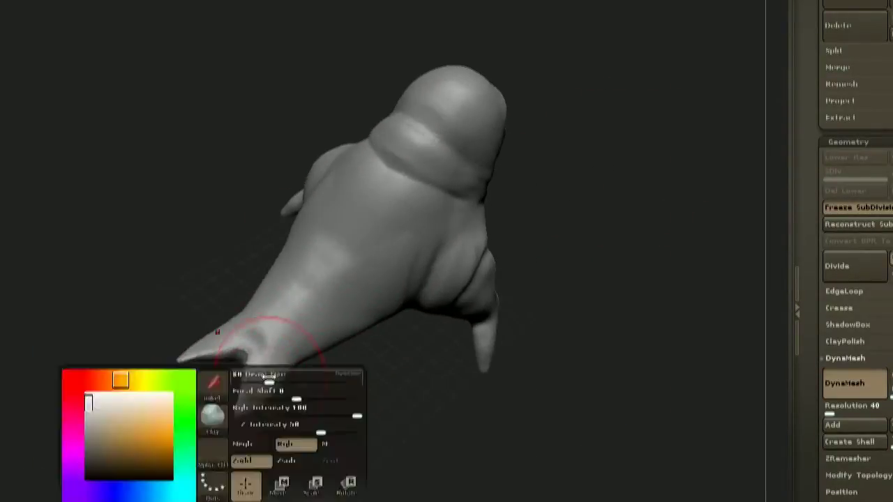
- Thicken and widen the two rear flippers into blunt paddle shapes
mouse_move(246, 431)
left_mouse_down()
mouse_move(279, 420)
mouse_move(279, 369)
left_mouse_up()
key("space")
left_click(338, 348)
mouse_move(244, 426)
left_mouse_down()
mouse_move(297, 449)
mouse_move(259, 446)
mouse_move(307, 418)
mouse_move(258, 435)
mouse_move(284, 401)
mouse_move(343, 460)
mouse_move(349, 452)
mouse_move(342, 481)
left_mouse_up()
key("space")
left_click_drag(328, 382, 322, 375)
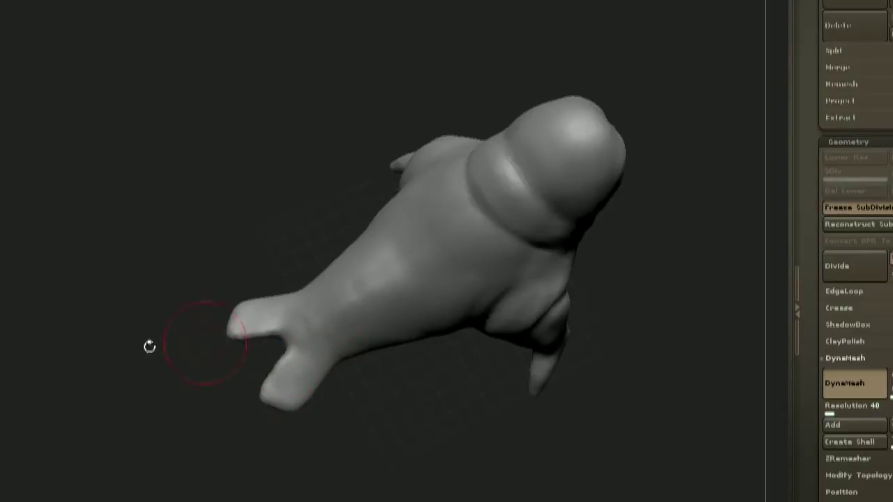
- Reshape the volumes around the shoulders and where the front flippers join the body
left_click_drag(290, 435, 448, 319)
left_click_drag(547, 388, 381, 278)
left_click_drag(442, 217, 401, 155)
left_click_drag(614, 161, 472, 437)
mouse_move(590, 307)
left_mouse_down()
mouse_move(582, 279)
mouse_move(582, 313)
left_mouse_up()
left_click_drag(369, 314, 401, 306)
mouse_move(628, 299)
left_mouse_down()
mouse_move(551, 307)
mouse_move(600, 300)
left_mouse_up()
left_click_drag(596, 387, 687, 425)
mouse_move(486, 335)
left_mouse_down()
mouse_move(567, 335)
mouse_move(490, 295)
mouse_move(463, 219)
left_mouse_up()
mouse_move(488, 133)
left_mouse_down()
mouse_move(498, 205)
mouse_move(488, 227)
left_mouse_up()
- Sculpt skin folds across the shoulder and upper part of the front flippers
key("bracketright")
mouse_move(502, 279)
left_mouse_down()
mouse_move(584, 335)
mouse_move(481, 342)
left_mouse_up()
key("space")
left_click(495, 260)
left_click_drag(551, 320, 466, 300)
mouse_move(544, 252)
left_mouse_down()
mouse_move(572, 254)
mouse_move(613, 275)
mouse_move(593, 296)
mouse_move(418, 293)
left_mouse_up()
left_click_drag(520, 349, 495, 377)
right_click_drag(495, 377, 542, 333)
left_click_drag(534, 388, 530, 418)
left_click_drag(426, 359, 425, 328)
key("ctrl+z")
- Bend and widen the ends of the front flippers, and rebuild the mesh with DynaMesh at resolution 56
key("space")
left_click(498, 312)
mouse_move(516, 330)
left_mouse_down()
mouse_move(476, 473)
mouse_move(559, 359)
mouse_move(523, 416)
mouse_move(508, 383)
left_mouse_up()
left_click_drag(520, 425, 627, 335)
key("r")
left_click_drag(438, 367, 463, 475, "ctrl")
mouse_move(668, 291)
left_mouse_down()
mouse_move(558, 391)
mouse_move(582, 407)
mouse_move(613, 385)
mouse_move(630, 319)
mouse_move(593, 321)
left_mouse_up()
key("Return")
key("q")
- Carve finger-like ridges into the flattened ends of the front flippers
mouse_move(483, 276)
left_mouse_down()
mouse_move(452, 240)
mouse_move(536, 231)
mouse_move(530, 262)
mouse_move(586, 342)
mouse_move(551, 363)
left_mouse_up()
key("space")
key("space")
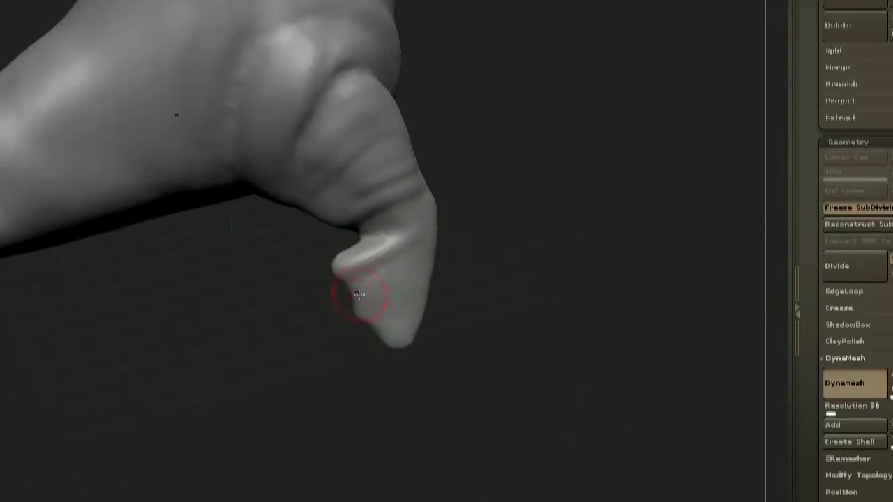
mouse_move(345, 306)
right_mouse_down()
mouse_move(412, 282)
mouse_move(412, 244)
right_mouse_up()
left_click_drag(413, 243, 414, 353)
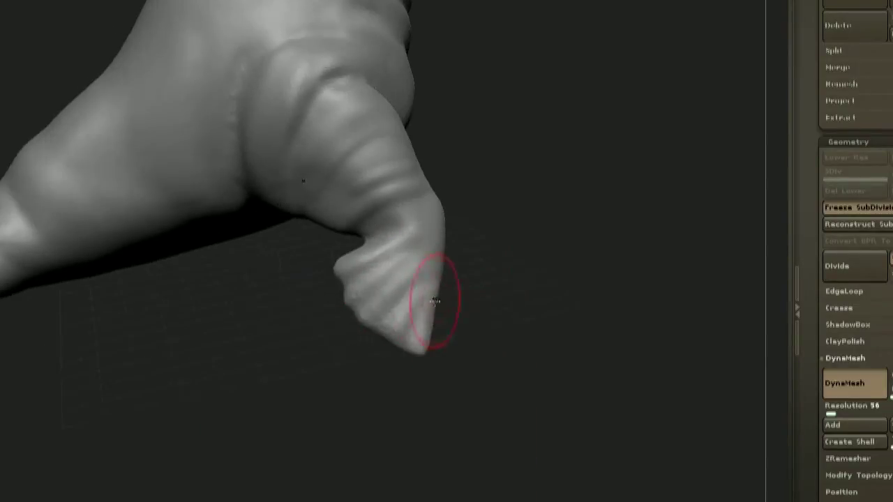
left_click_drag(382, 318, 395, 309)
mouse_move(395, 309)
right_mouse_down()
mouse_move(368, 345)
mouse_move(385, 299)
mouse_move(526, 390)
mouse_move(503, 383)
mouse_move(446, 418)
right_mouse_up()
left_click_drag(325, 470, 356, 446)
mouse_move(356, 447)
right_mouse_down()
mouse_move(369, 460)
mouse_move(454, 370)
mouse_move(523, 454)
right_mouse_up()
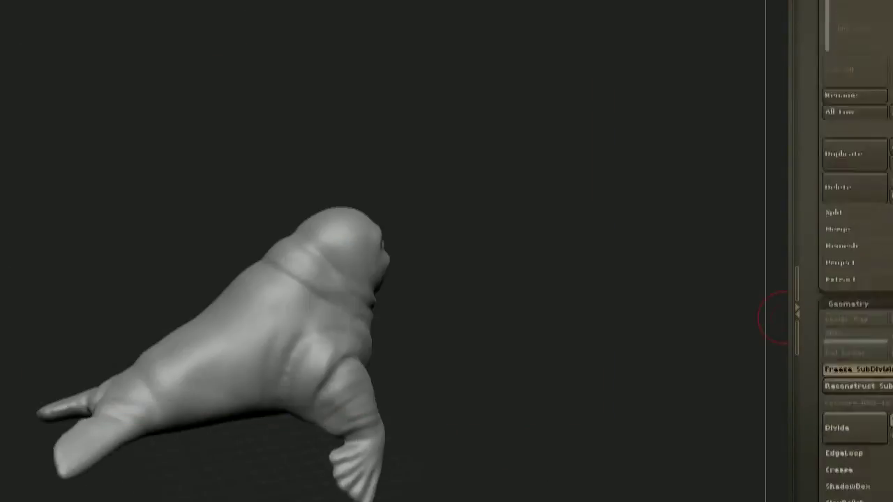
- Draw ZRemesher guide curves around the eyes, nose, mouth, neck folds and shoulders, and along the body and flippers
scroll(776, 317, "down", 5)
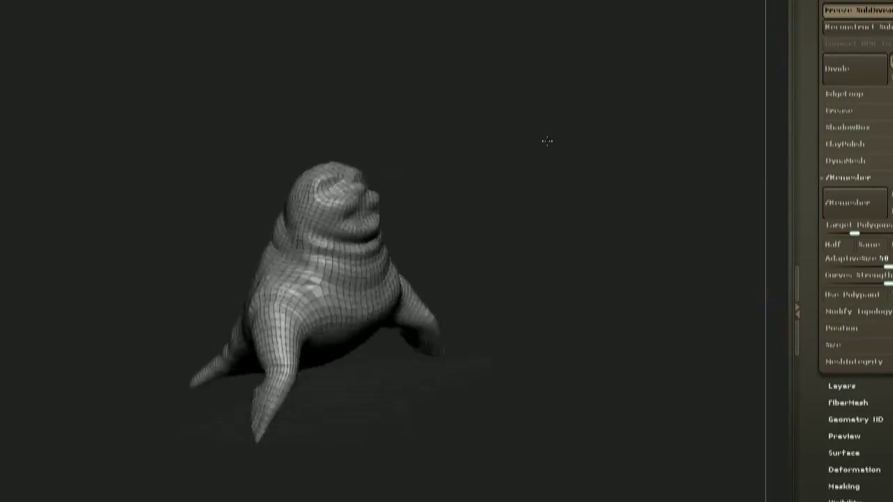
right_click_drag(546, 140, 546, 201)
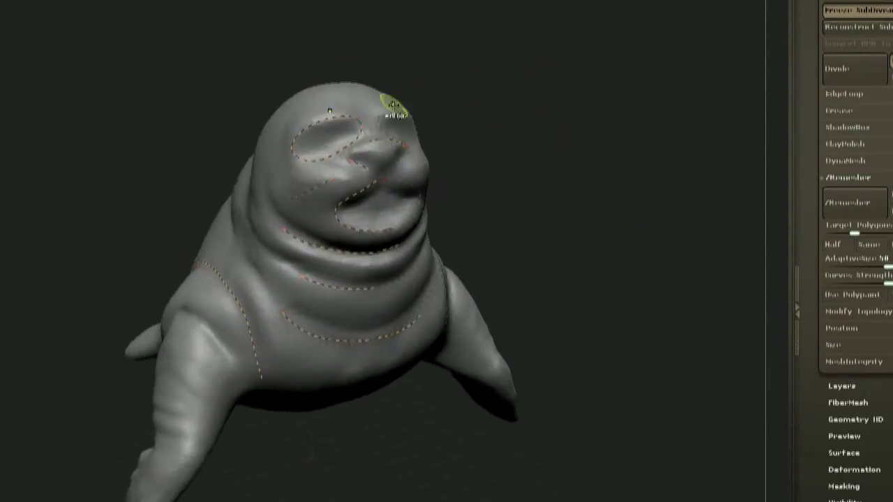
mouse_move(446, 109)
left_mouse_down()
mouse_move(523, 111)
mouse_move(236, 104)
mouse_move(196, 165)
mouse_move(488, 126)
mouse_move(556, 295)
left_mouse_up()
mouse_move(431, 253)
left_mouse_down()
mouse_move(357, 253)
mouse_move(470, 307)
mouse_move(417, 257)
mouse_move(560, 237)
mouse_move(624, 268)
mouse_move(550, 258)
mouse_move(307, 273)
mouse_move(299, 311)
left_mouse_up()
mouse_move(227, 284)
left_mouse_down()
mouse_move(510, 261)
mouse_move(435, 79)
mouse_move(340, 187)
left_mouse_up()
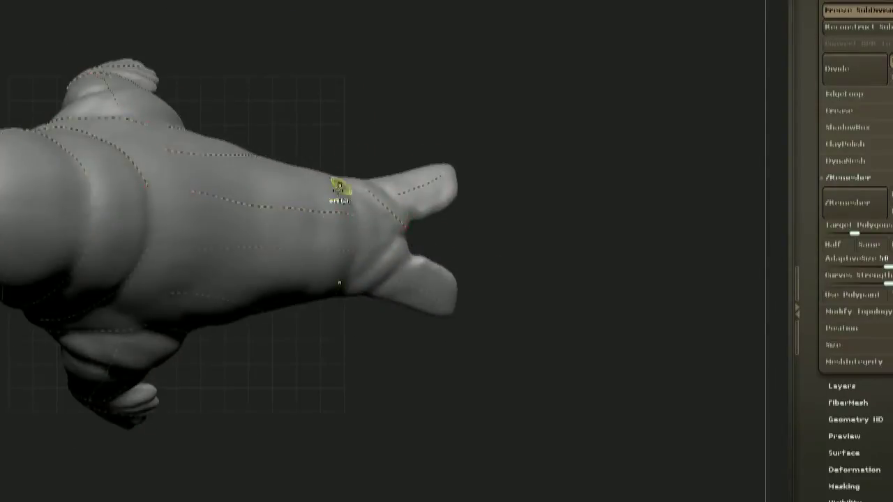
left_click_drag(456, 106, 438, 206)
key("ctrl+z")
left_click_drag(295, 131, 343, 158)
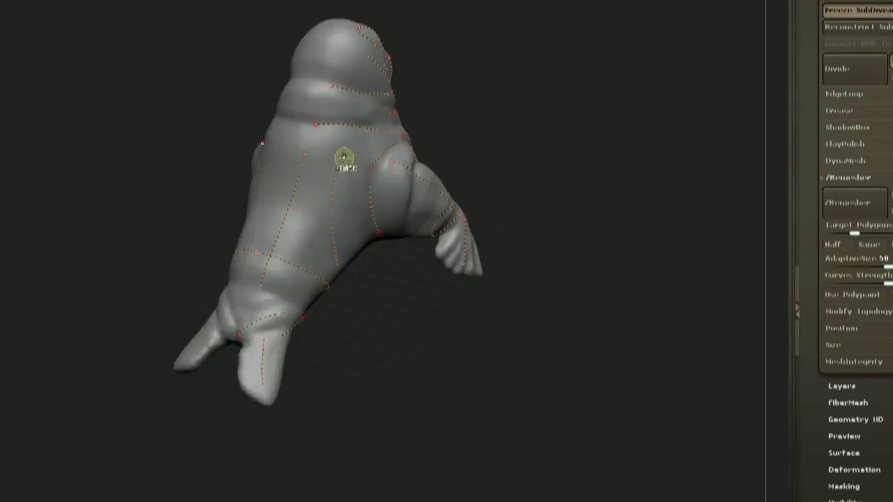
- Retopologize the body with ZRemesher along the guide curves, using a higher target polygon count
left_click_drag(578, 189, 654, 261)
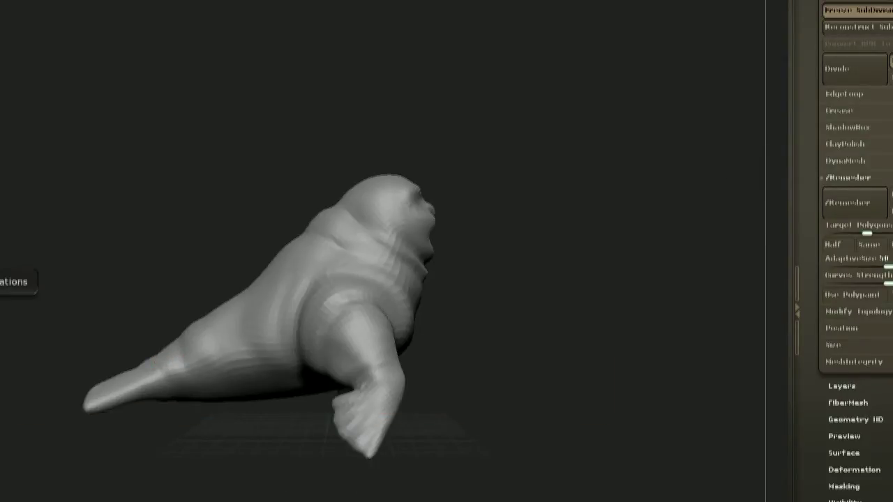
left_click_drag(515, 180, 593, 151)
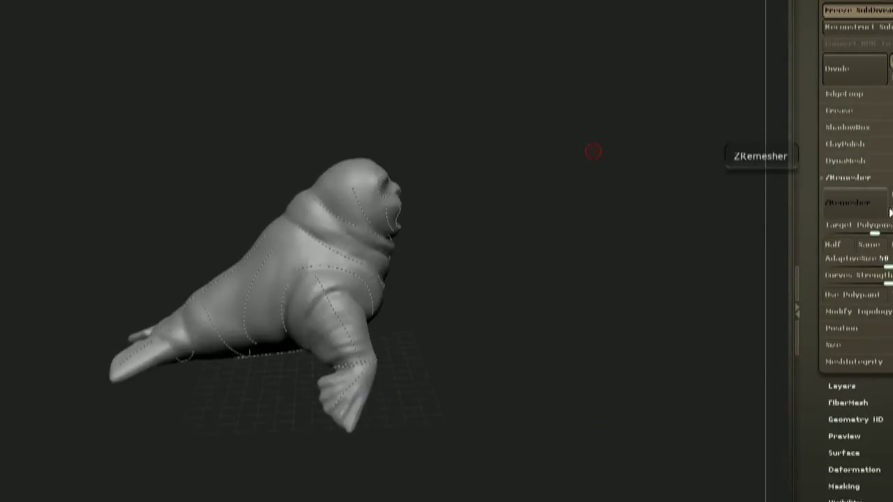
left_click_drag(539, 202, 546, 181)
key("shift+f")
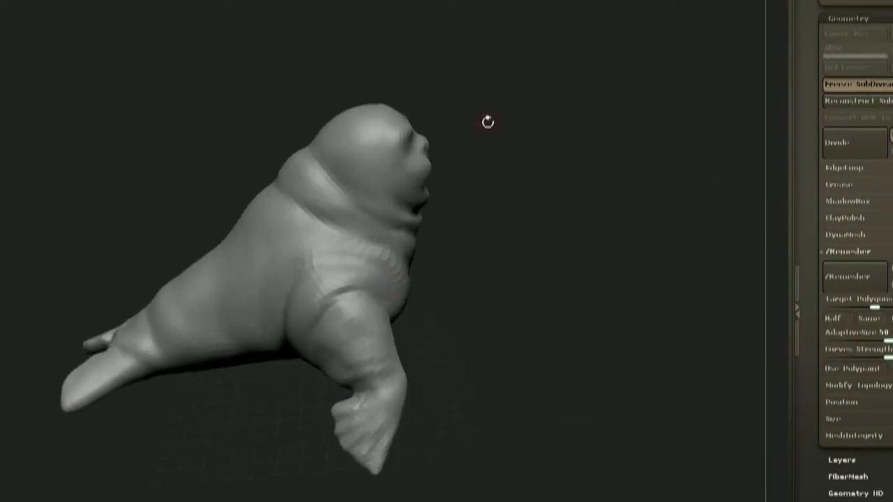
- Refine the volumes of the head, brow and muzzle on the remeshed body
left_click_drag(590, 185, 374, 195)
key("space")
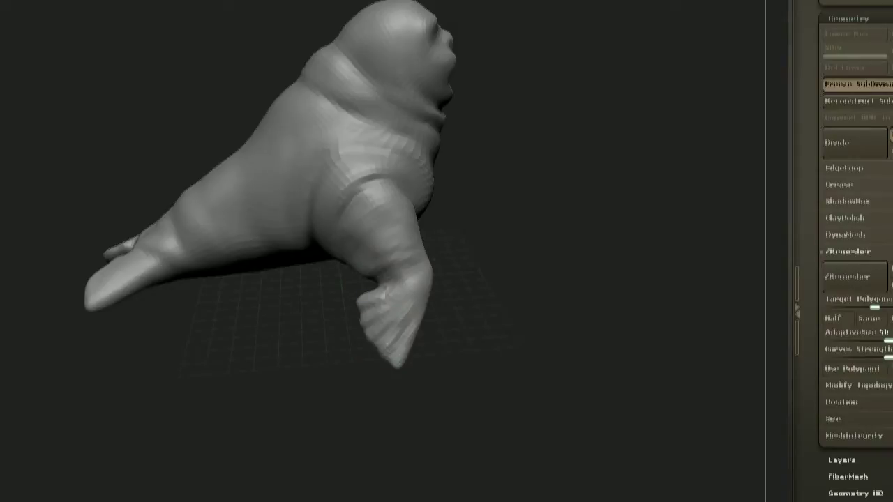
mouse_move(565, 77)
left_mouse_down("alt")
mouse_move(538, 177)
mouse_move(417, 257)
mouse_move(472, 210)
mouse_move(445, 251)
left_mouse_up("alt")
key("space")
left_click_drag(521, 236, 522, 171)
mouse_move(558, 216)
left_mouse_down()
mouse_move(587, 203)
mouse_move(519, 178)
mouse_move(575, 191)
left_mouse_up()
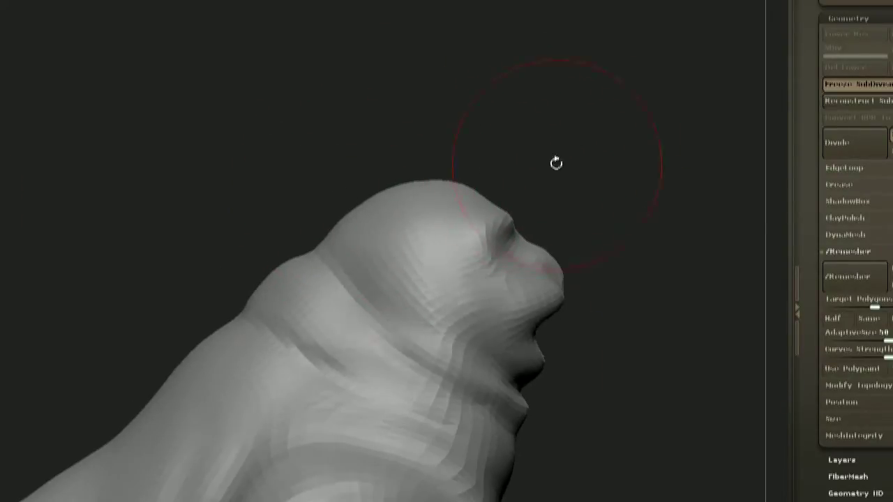
left_click_drag(555, 166, 418, 174)
key("space")
left_click_drag(565, 161, 540, 105, "alt")
key("space")
- Carve a deep skin fold into the rear flank where the body narrows towards the rear flippers
mouse_move(382, 180)
left_mouse_down("alt")
mouse_move(376, 237)
mouse_move(342, 257)
left_mouse_up("alt")
left_click_drag(307, 202, 313, 237)
mouse_move(314, 181)
left_mouse_down()
mouse_move(341, 209)
mouse_move(405, 358)
mouse_move(362, 311)
left_mouse_up()
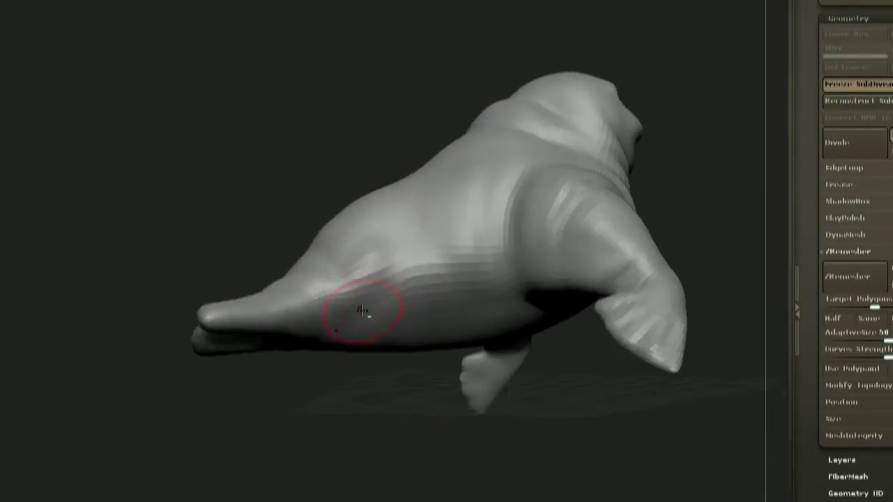
left_click_drag(335, 380, 373, 411)
left_click_drag(362, 376, 328, 335)
left_click_drag(388, 210, 385, 244)
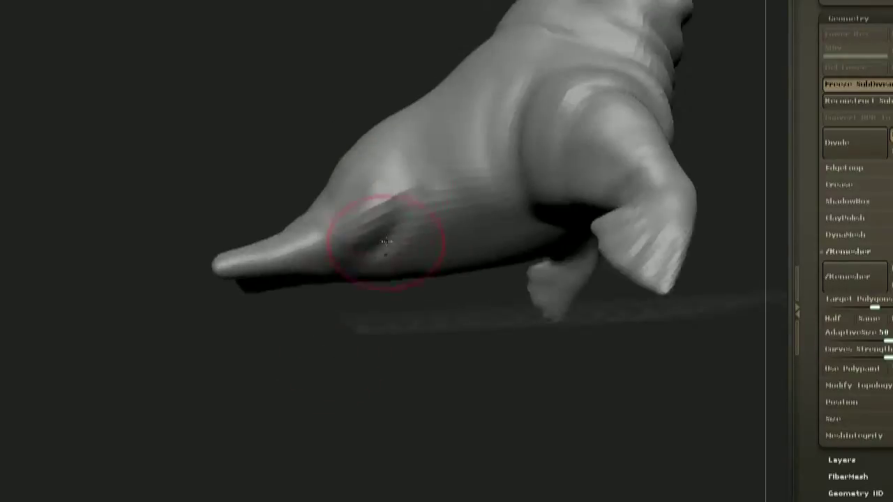
left_click_drag(335, 335, 308, 195)
mouse_move(400, 213)
left_mouse_down()
mouse_move(269, 325)
mouse_move(423, 297)
mouse_move(388, 397)
mouse_move(395, 377)
mouse_move(388, 328)
mouse_move(446, 307)
mouse_move(405, 291)
mouse_move(285, 276)
mouse_move(283, 400)
mouse_move(261, 464)
mouse_move(289, 337)
mouse_move(279, 420)
mouse_move(241, 348)
mouse_move(219, 381)
mouse_move(532, 207)
mouse_move(450, 355)
mouse_move(449, 267)
mouse_move(364, 283)
mouse_move(377, 268)
mouse_move(309, 342)
mouse_move(298, 340)
mouse_move(447, 303)
mouse_move(402, 256)
mouse_move(474, 269)
mouse_move(436, 223)
mouse_move(484, 184)
mouse_move(265, 330)
left_mouse_up()
key("space")
key("space")
left_click_drag(302, 305, 516, 231)
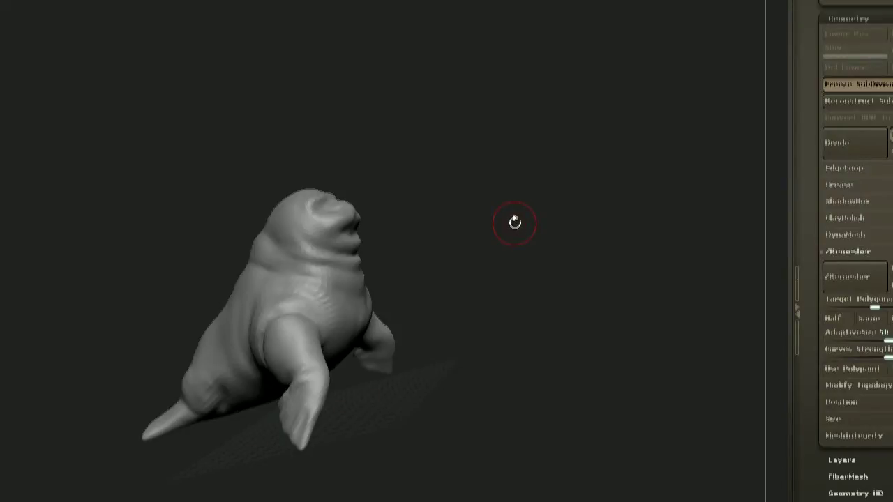
- Deepen the neck rolls beneath the chin and push the muzzle and throat into shape
left_click_drag(514, 222, 431, 273)
left_click_drag(534, 279, 446, 282)
double_click(2, 307)
double_click(69, 308)
mouse_move(472, 256)
left_mouse_down()
mouse_move(528, 177)
mouse_move(408, 342)
mouse_move(476, 234)
left_mouse_up()
right_click_drag(476, 234, 543, 212)
mouse_move(343, 274)
right_mouse_down()
mouse_move(407, 297)
mouse_move(355, 297)
right_mouse_up()
mouse_move(260, 279)
right_mouse_down()
mouse_move(303, 324)
mouse_move(261, 314)
mouse_move(307, 307)
right_mouse_up()
right_click_drag(490, 215, 388, 257)
right_click_drag(596, 182, 460, 219)
mouse_move(460, 219)
left_mouse_down()
mouse_move(637, 188)
mouse_move(597, 259)
mouse_move(451, 253)
mouse_move(518, 205)
mouse_move(509, 227)
mouse_move(477, 248)
mouse_move(412, 240)
left_mouse_up()
key("space")
- Mask two oval patches under the upper lip and extract them as a separate tusk subtool
mouse_move(530, 240)
left_mouse_down()
mouse_move(472, 276)
mouse_move(591, 201)
mouse_move(532, 226)
left_mouse_up()
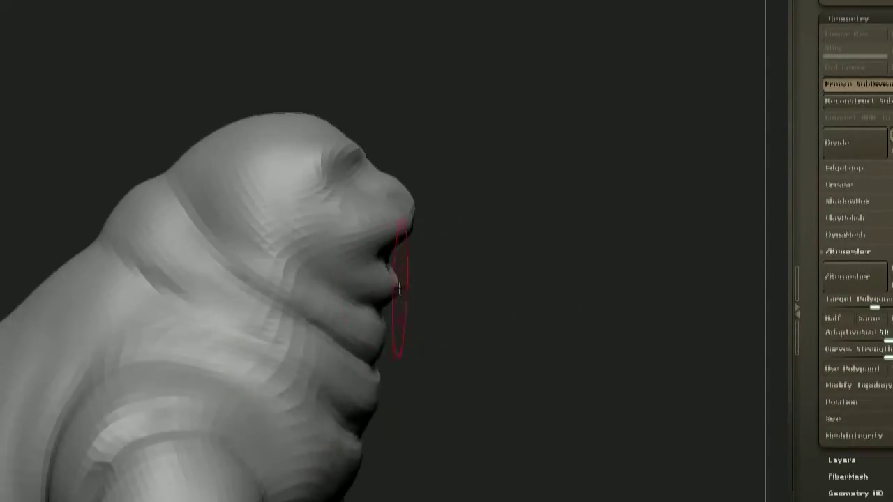
left_click_drag(516, 258, 475, 269)
mouse_move(578, 202)
left_mouse_down()
mouse_move(542, 188)
mouse_move(542, 203)
mouse_move(446, 217)
left_mouse_up()
key("space")
left_click_drag(530, 224, 572, 209)
left_click_drag(391, 216, 341, 222)
left_click_drag(871, 7, 872, 113)
left_click(855, 75)
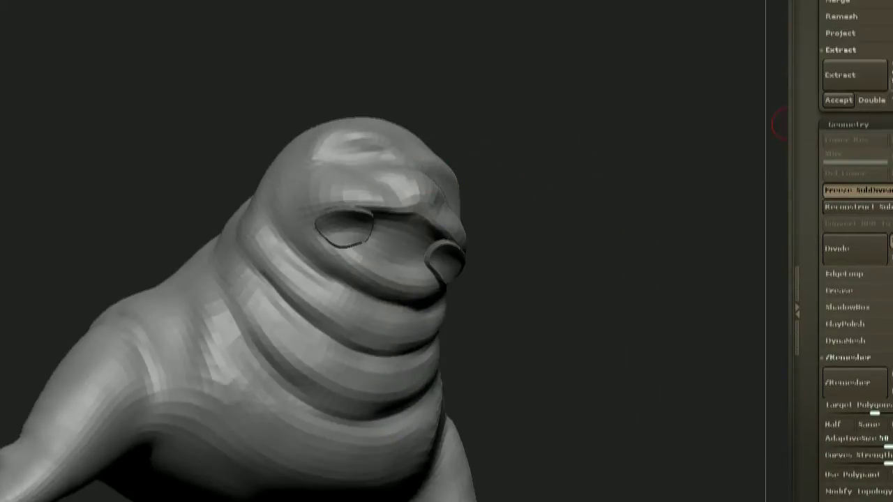
left_click(839, 101)
- Select the extracted pieces and stretch them downwards into two long tusks
left_click(449, 263, "alt")
left_click_drag(467, 234, 519, 215)
left_click_drag(443, 281, 445, 328)
mouse_move(600, 160)
left_mouse_down()
mouse_move(528, 144)
mouse_move(572, 181)
mouse_move(607, 183)
left_mouse_up()
key("space")
left_click_drag(560, 209, 488, 212)
mouse_move(419, 332)
left_mouse_down()
mouse_move(388, 349)
mouse_move(436, 334)
left_mouse_up()
mouse_move(669, 167)
left_mouse_down("shift")
mouse_move(665, 182)
mouse_move(591, 184)
left_mouse_up("shift")
left_click_drag(373, 328, 371, 347)
left_click_drag(558, 244, 620, 244)
left_click_drag(373, 307, 393, 304)
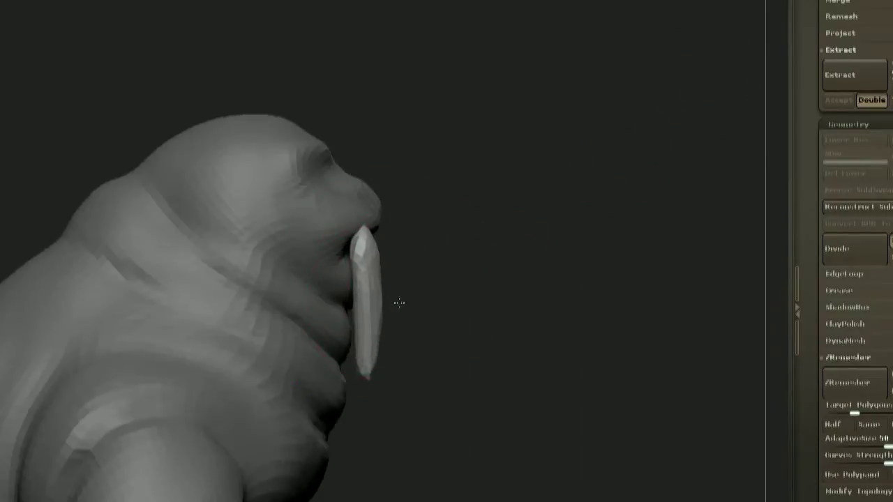
- Rebuild the tusks with DynaMesh at resolution 80 and bend them into a gentle curve
left_click_drag(495, 276, 454, 219)
key("b")
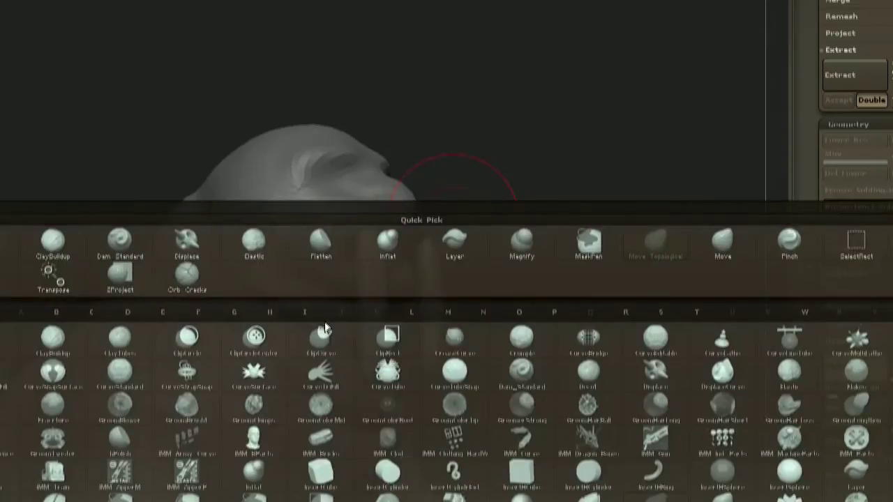
left_click(523, 242)
left_click_drag(512, 235, 383, 283)
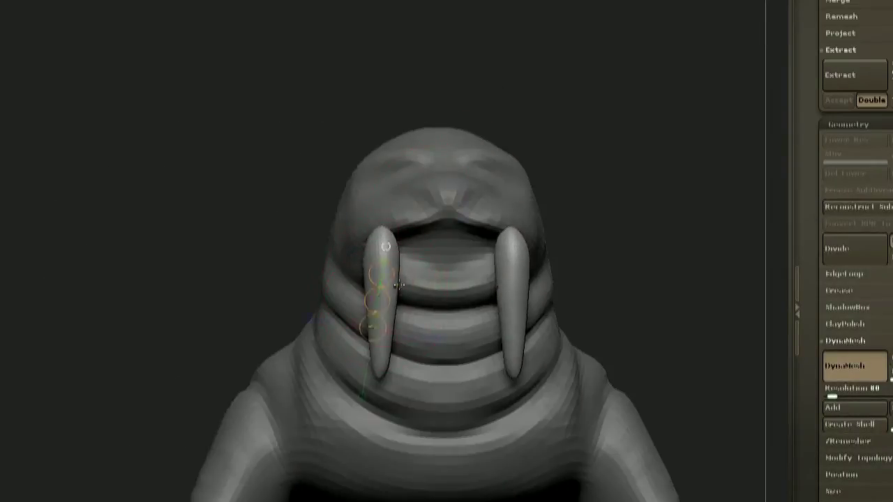
left_click_drag(461, 309, 544, 304)
key("q")
left_click_drag(610, 292, 547, 255, "alt")
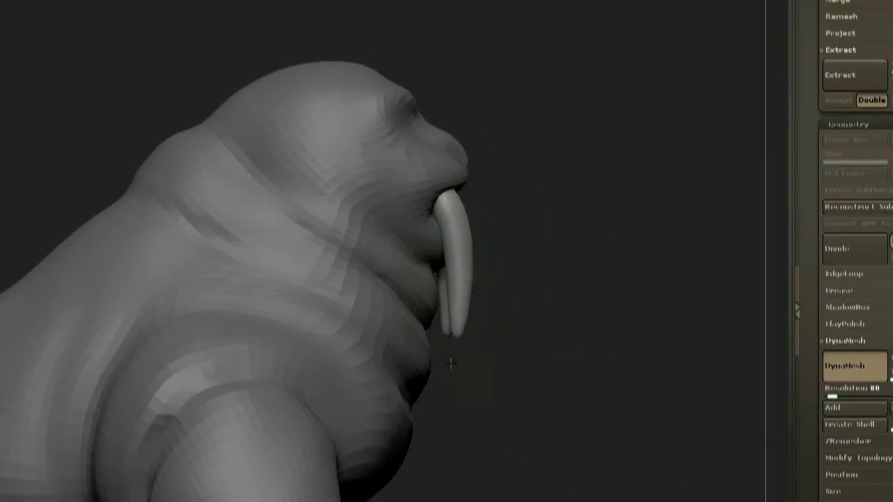
- Taper the tusks to points and position them under the upper lip
left_click_drag(516, 286, 418, 300)
left_click_drag(578, 175, 514, 205, "alt")
left_click_drag(630, 223, 586, 261, "alt")
key("w")
left_click_drag(519, 262, 580, 238)
key("q")
mouse_move(521, 281)
left_mouse_down()
mouse_move(568, 211)
mouse_move(613, 211)
left_mouse_up()
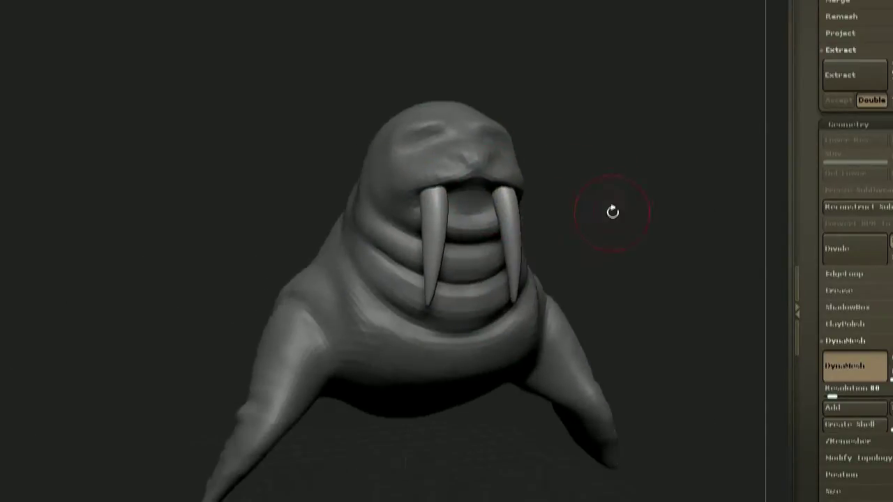
- Subdivide the body to level 2 and save the tool
left_click(460, 314, "alt")
left_click_drag(551, 233, 609, 231)
mouse_move(548, 298)
left_mouse_down()
mouse_move(592, 273)
mouse_move(582, 257)
left_mouse_up()
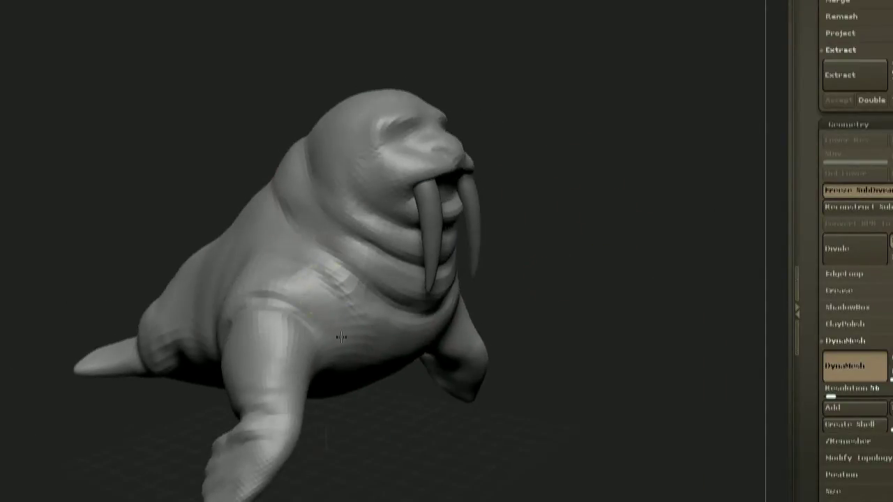
left_click_drag(342, 336, 313, 282)
left_click_drag(572, 279, 523, 245)
left_click_drag(600, 148, 618, 211)
key("ctrl+shift+t")
key("Return")
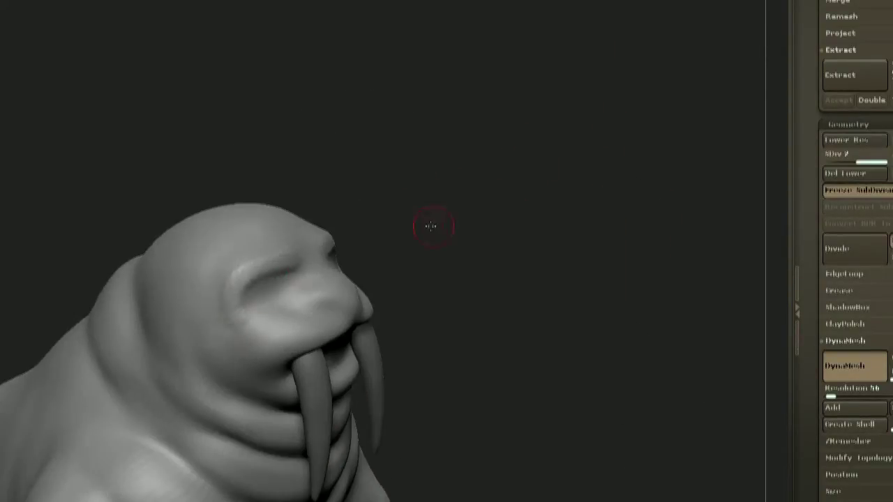
- Reshape the brow, eye sockets and bridge of the nose on the subdivided face
mouse_move(430, 226)
left_mouse_down()
mouse_move(391, 217)
mouse_move(342, 252)
left_mouse_up()
mouse_move(447, 209)
left_mouse_down()
mouse_move(490, 207)
mouse_move(460, 202)
left_mouse_up()
left_click_drag(367, 250, 333, 275)
mouse_move(649, 202)
left_mouse_down()
mouse_move(606, 193)
mouse_move(412, 339)
mouse_move(400, 291)
left_mouse_up()
mouse_move(593, 176)
left_mouse_down("alt")
mouse_move(528, 184)
mouse_move(558, 230)
left_mouse_up("alt")
mouse_move(405, 284)
left_mouse_down()
mouse_move(458, 231)
mouse_move(488, 240)
left_mouse_up()
key("space")
- Carve the nostrils and define the narrow eyelids
left_click_drag(586, 230, 489, 223)
left_click_drag(551, 223, 579, 261)
mouse_move(458, 213)
left_mouse_down()
mouse_move(408, 191)
mouse_move(482, 199)
mouse_move(514, 185)
mouse_move(607, 176)
mouse_move(574, 173)
mouse_move(643, 193)
mouse_move(588, 208)
mouse_move(607, 209)
left_mouse_up()
left_click_drag(373, 317, 386, 306)
mouse_move(607, 223)
left_mouse_down()
mouse_move(551, 223)
mouse_move(628, 228)
mouse_move(677, 129)
left_mouse_up()
mouse_move(375, 336)
left_mouse_down()
mouse_move(363, 352)
mouse_move(522, 184)
left_mouse_up()
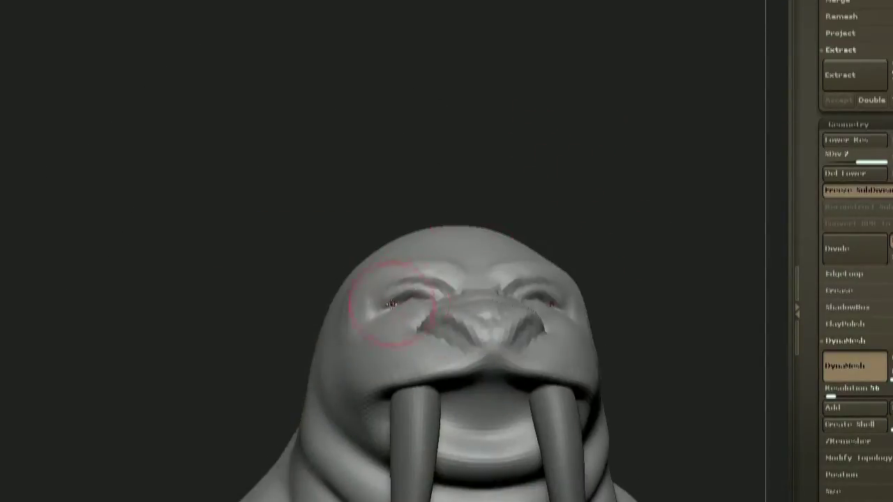
- Hide the tusks and sculpt the lower lip and mouth corners
left_click_drag(641, 219, 587, 301)
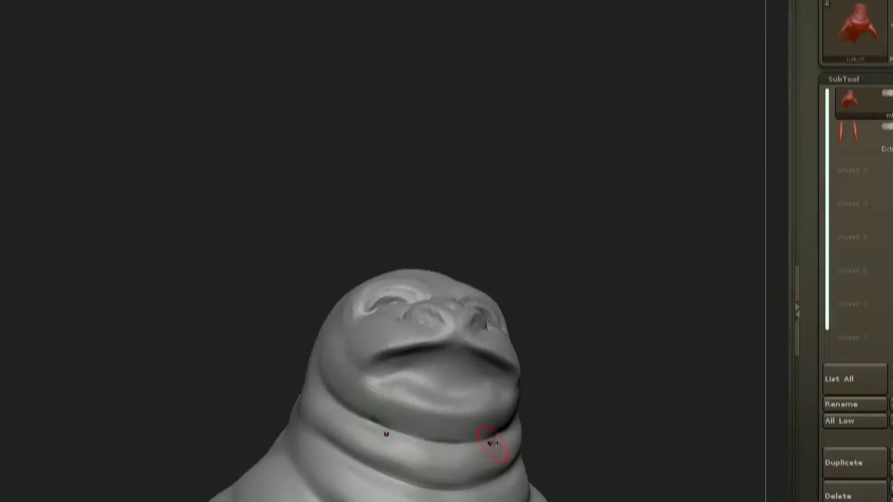
left_click_drag(558, 216, 545, 303)
key("space")
left_click_drag(587, 211, 618, 212)
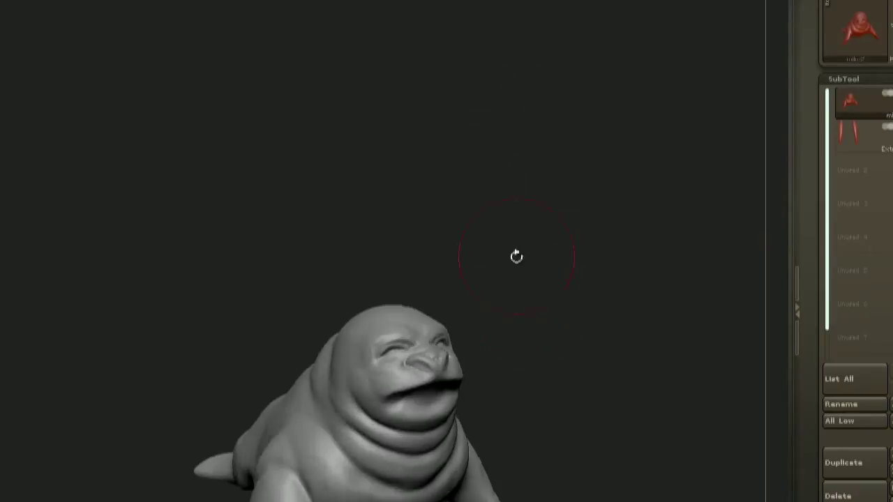
mouse_move(616, 191)
left_mouse_down()
mouse_move(566, 164)
mouse_move(571, 209)
left_mouse_up()
left_click_drag(414, 228, 400, 233)
mouse_move(557, 210)
left_mouse_down()
mouse_move(619, 221)
mouse_move(592, 185)
mouse_move(448, 210)
mouse_move(580, 247)
mouse_move(622, 173)
left_mouse_up()
- Sharpen the upper lip edge and refine the creases around the eyes and nose
left_click_drag(474, 230, 506, 235)
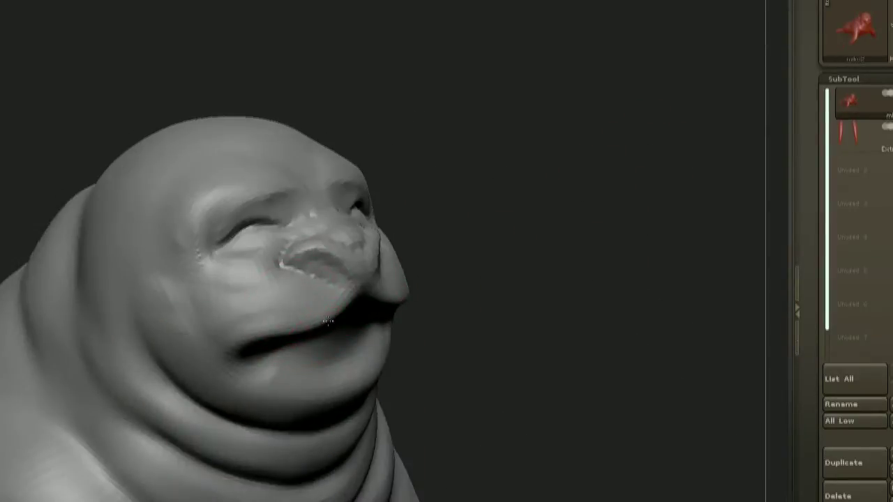
left_click_drag(607, 209, 460, 230)
left_click_drag(620, 189, 510, 84)
mouse_move(488, 195)
left_mouse_down()
mouse_move(567, 203)
mouse_move(522, 207)
left_mouse_up()
key("space")
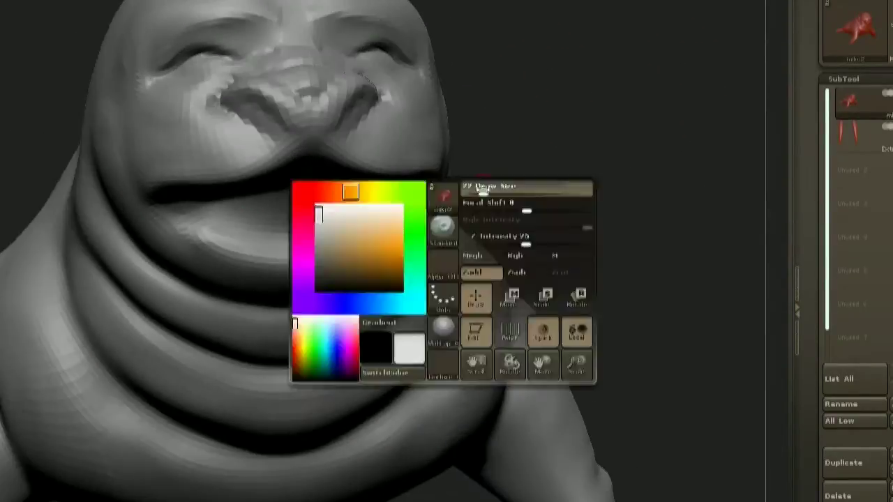
- Extract a curved lower gum strip from the mouth and rebuild it with DynaMesh at resolution 192
left_click(368, 238, "alt")
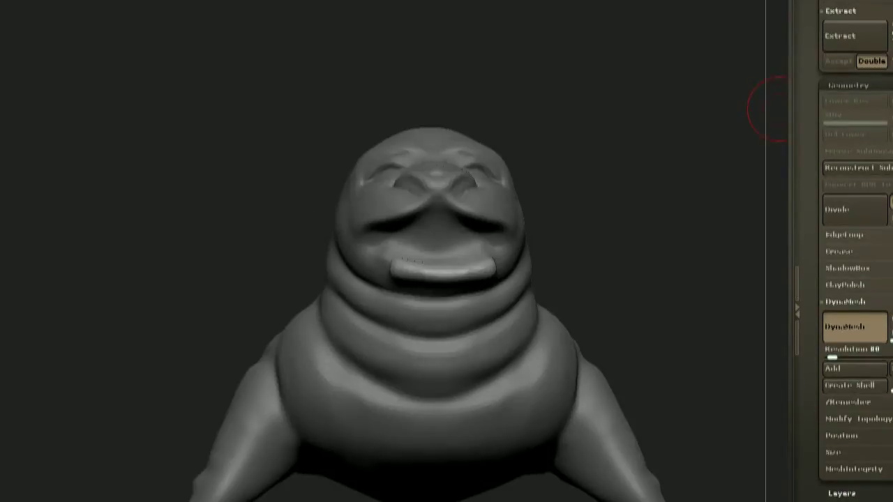
left_click_drag(767, 110, 637, 191)
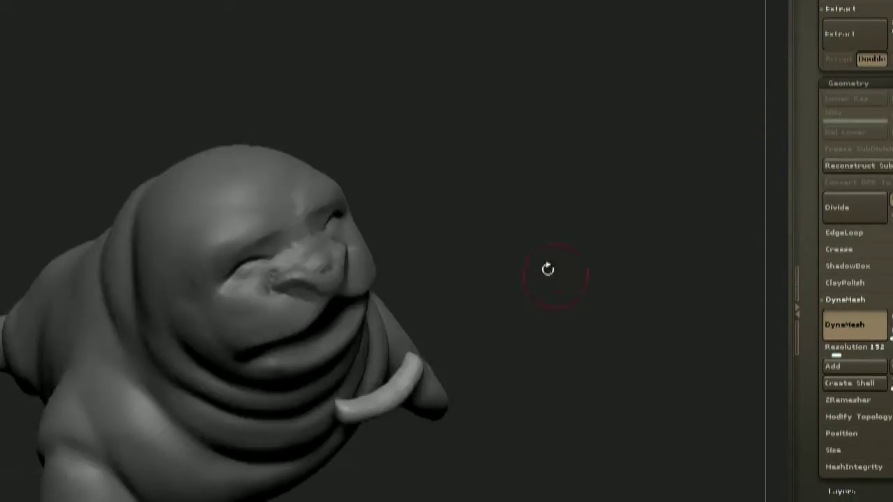
left_click_drag(548, 267, 547, 221)
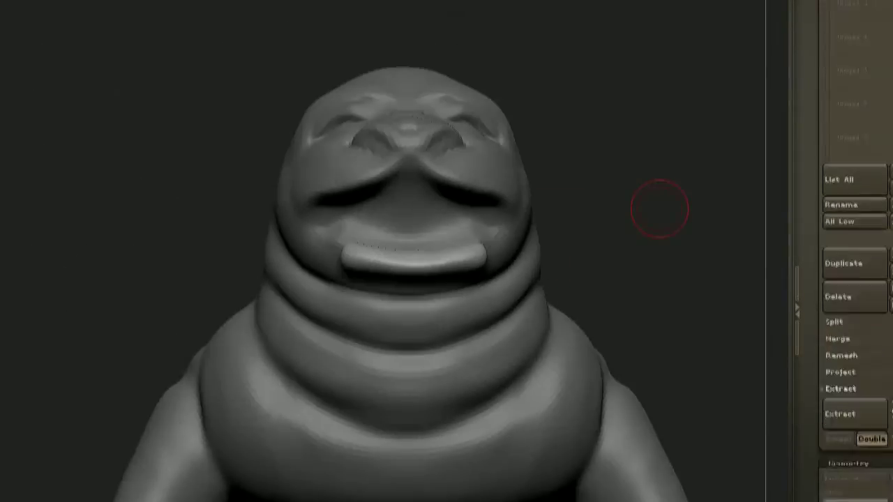
- Extract two teeth from the gum strip and shape them into wide, blocky incisors
key("space")
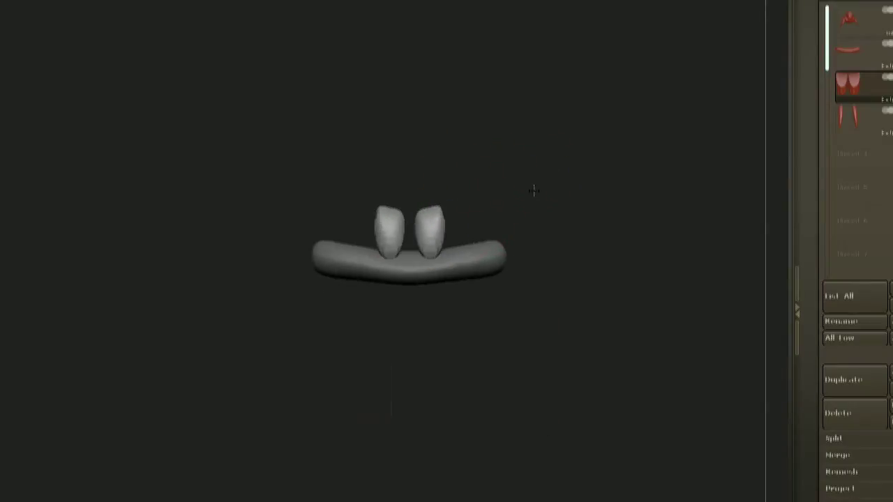
key("space")
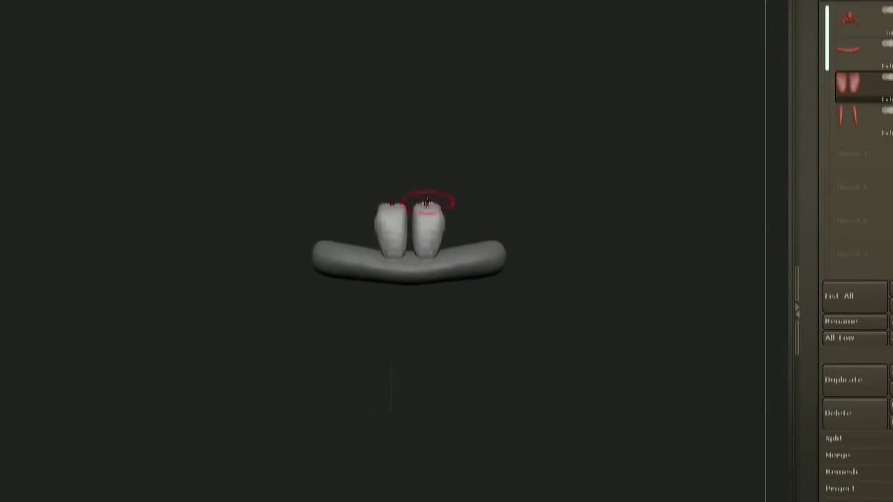
left_click_drag(565, 132, 618, 141, "shift")
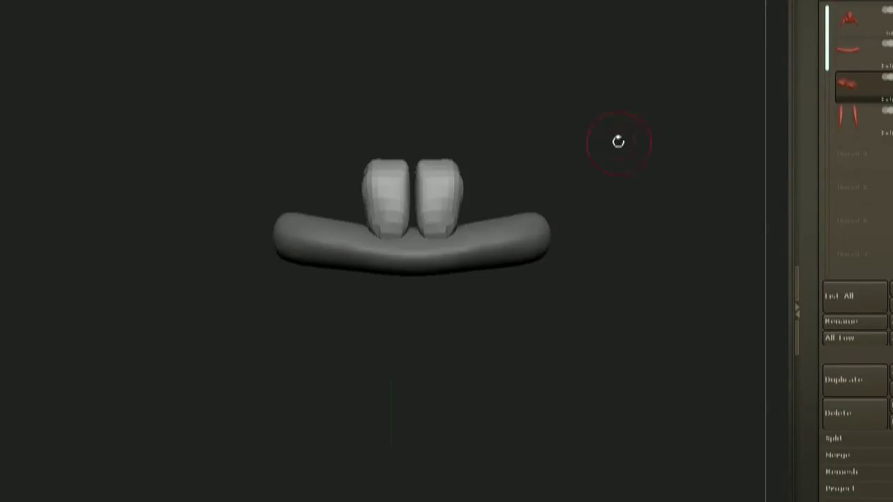
- Rebuild the two incisors with DynaMesh at resolution 200 and adjust their height and rounded outline
left_click_drag(807, 460, 807, 43)
left_click_drag(551, 149, 240, 362, "ctrl")
key("w")
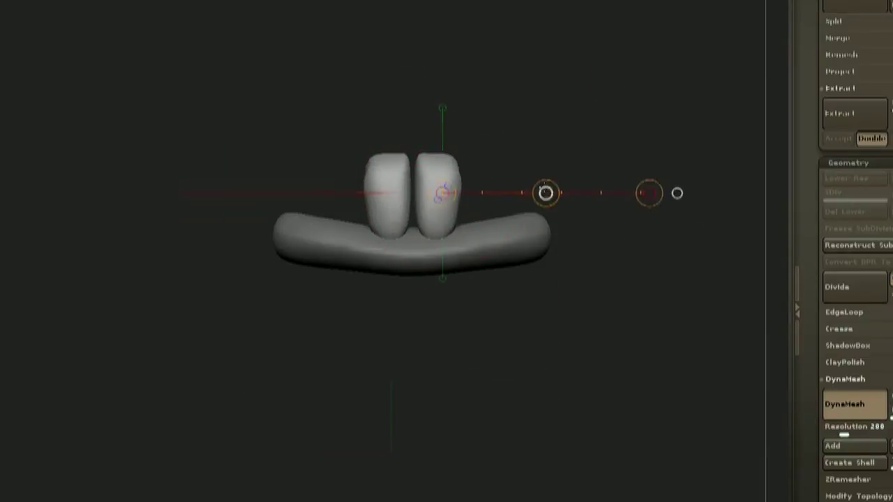
key("q")
left_click_drag(455, 167, 460, 160)
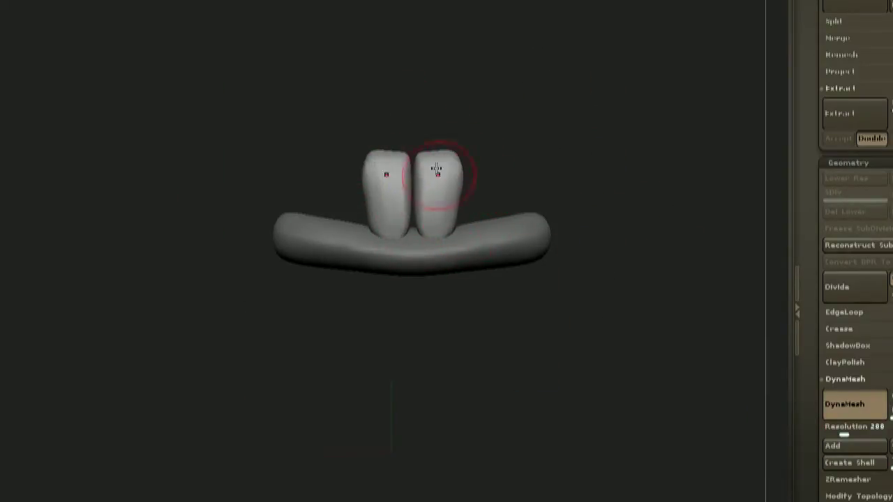
- Duplicate the incisors outward along the gum to form a second pair of teeth
left_click_drag(415, 129, 384, 203)
left_click_drag(468, 228, 425, 279)
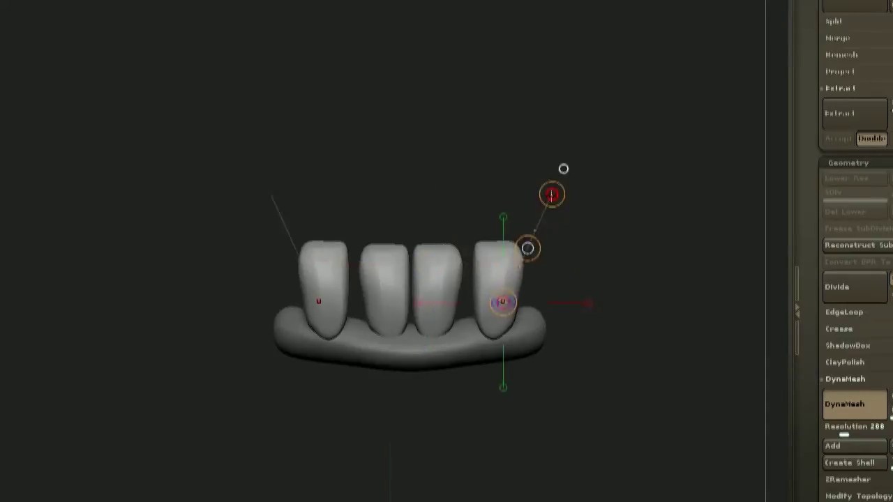
key("q")
left_click_drag(534, 223, 629, 307)
left_click_drag(380, 286, 385, 286)
- Isolate the second pair of teeth, duplicate it outward as a third pair, and show all six teeth
left_click_drag(520, 188, 643, 228)
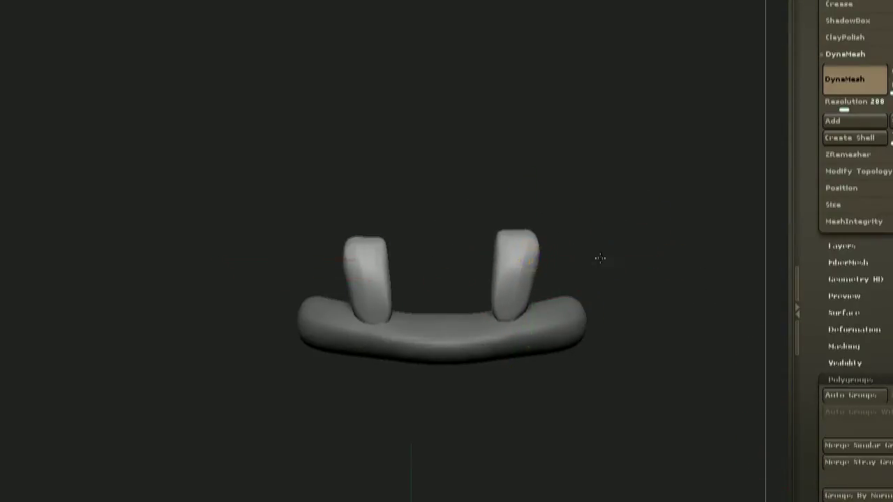
left_click_drag(586, 274, 626, 225, "ctrl")
key("ctrl+z")
left_click_drag(672, 274, 605, 236)
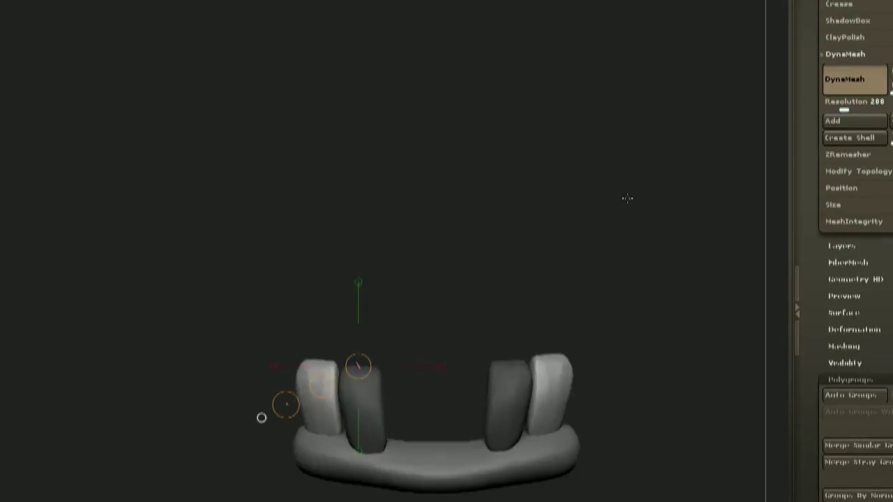
left_click_drag(546, 363, 545, 234, "shift")
left_click(688, 197, "ctrl+shift")
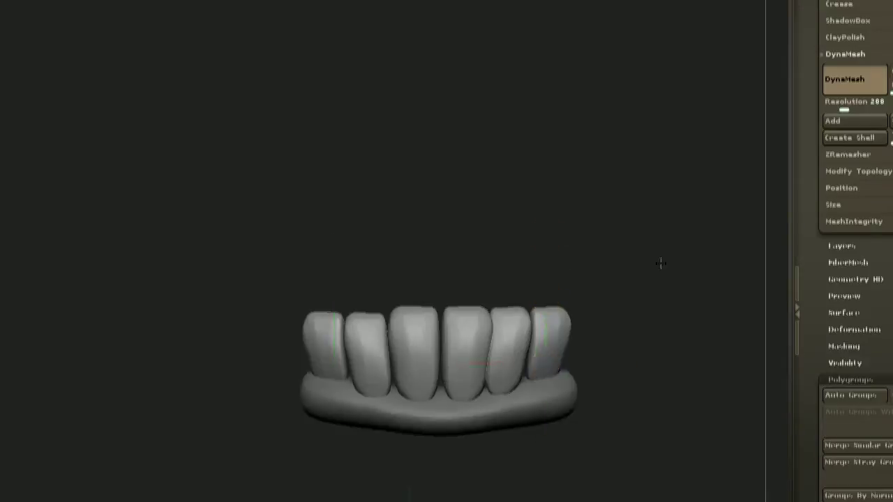
- Adjust the size, spacing and placement of the outer teeth so the row follows the gum's curve
left_click_drag(650, 228, 615, 153, "alt")
mouse_move(517, 258)
left_mouse_down("ctrl")
mouse_move(556, 225)
mouse_move(598, 236)
left_mouse_up("ctrl")
left_click_drag(648, 272, 687, 307, "ctrl")
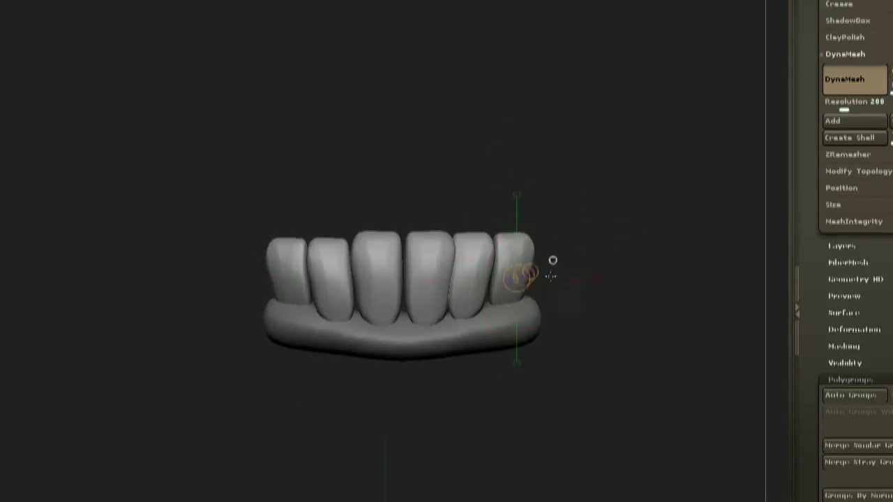
left_click_drag(523, 249, 589, 279, "ctrl")
mouse_move(614, 168)
left_mouse_down()
mouse_move(613, 244)
mouse_move(614, 167)
left_mouse_up()
left_click_drag(484, 249, 543, 186, "ctrl")
left_click_drag(514, 217, 519, 216)
left_click_drag(614, 168, 635, 188, "shift")
left_click_drag(576, 143, 712, 221, "alt")
left_click_drag(484, 295, 480, 213, "ctrl")
- Select the gum, build it up around the tooth bases and subdivide it once
left_click_drag(409, 210, 409, 349)
left_click_drag(481, 272, 509, 262)
left_click_drag(474, 324, 462, 353)
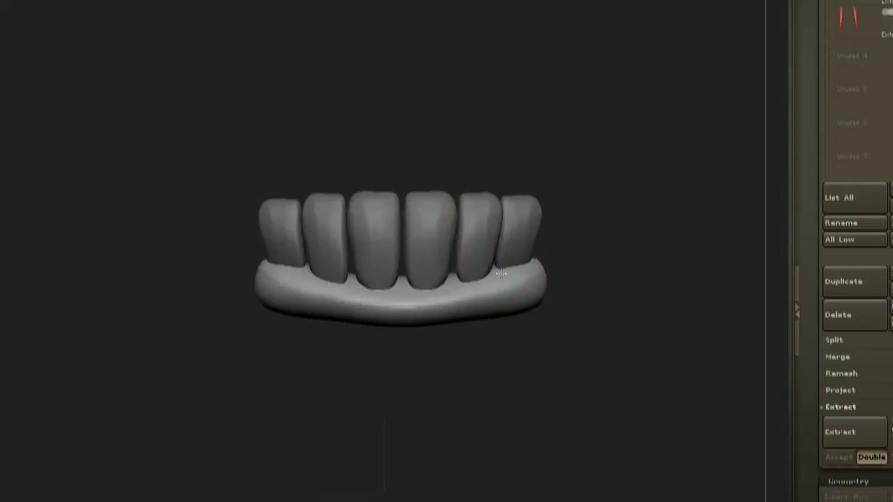
left_click_drag(501, 274, 520, 262)
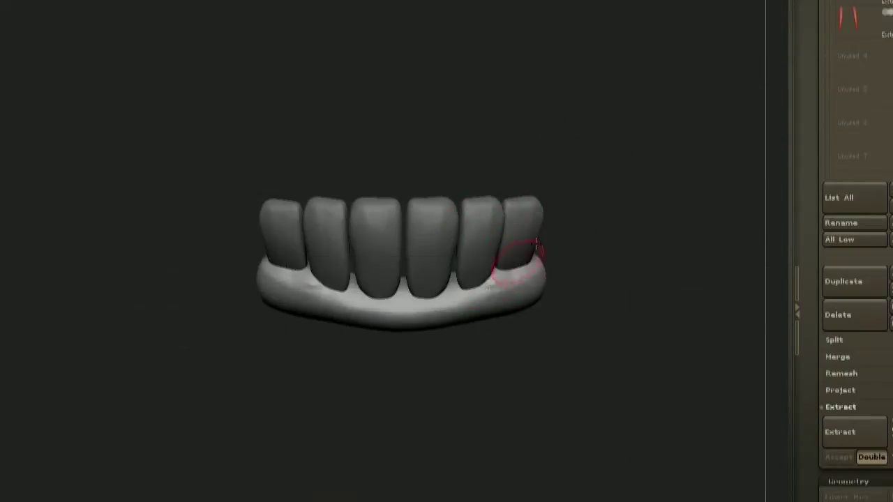
left_click_drag(574, 167, 574, 188)
left_click_drag(403, 283, 405, 291)
key("ctrl+d")
left_click_drag(574, 225, 533, 230)
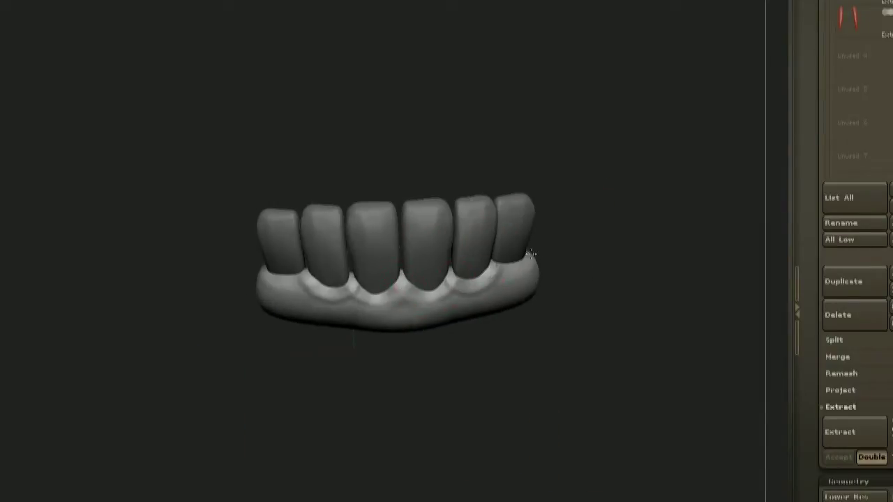
- Sculpt raised, scalloped gum margins around the front of the teeth
mouse_move(399, 273)
left_mouse_down()
mouse_move(571, 244)
mouse_move(426, 179)
mouse_move(417, 203)
mouse_move(385, 157)
left_mouse_up()
mouse_move(488, 202)
left_mouse_down()
mouse_move(438, 229)
mouse_move(391, 328)
left_mouse_up()
mouse_move(224, 323)
left_mouse_down()
mouse_move(295, 296)
mouse_move(222, 326)
left_mouse_up()
left_click_drag(481, 279, 474, 223)
left_click_drag(311, 275, 218, 337)
left_click_drag(474, 223, 481, 279)
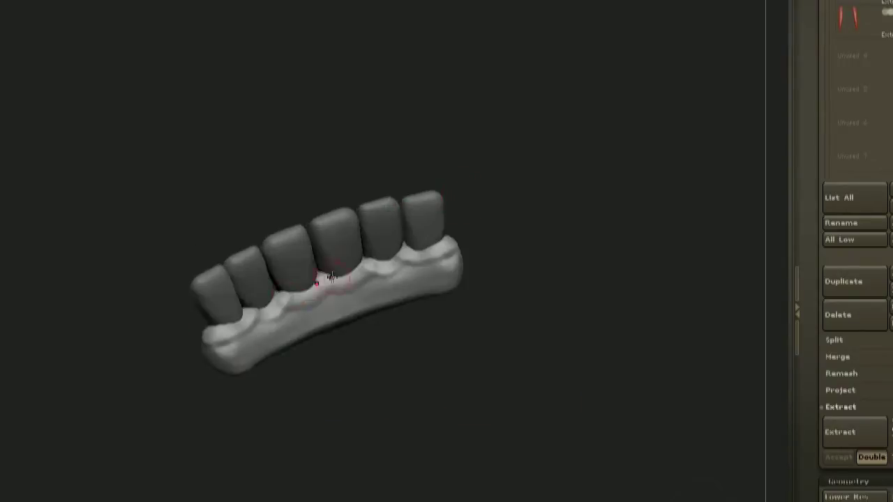
- Refine the gum's ridges and ends from several angles and bring the whole walrus back into view
left_click_drag(422, 246, 401, 370)
left_click_drag(282, 322, 241, 299)
mouse_move(426, 300)
left_mouse_down()
mouse_move(411, 272)
mouse_move(481, 237)
mouse_move(419, 209)
left_mouse_up()
left_click_drag(433, 279, 411, 251)
mouse_move(227, 317)
left_mouse_down()
mouse_move(272, 283)
mouse_move(233, 297)
left_mouse_up()
left_click_drag(168, 321, 139, 332)
mouse_move(363, 299)
left_mouse_down()
mouse_move(335, 376)
mouse_move(355, 373)
left_mouse_up()
left_click_drag(193, 409, 156, 436)
left_click_drag(342, 349, 382, 254)
left_click_drag(530, 272, 427, 258, "shift")
left_click_drag(375, 290, 537, 338)
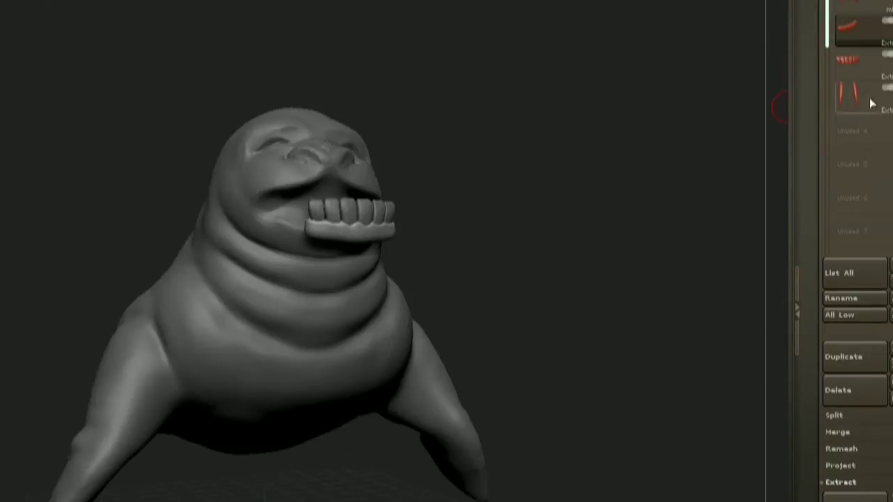
- Select the gum subtool and merge it down with the teeth into one subtool
left_click(849, 31)
left_click_drag(857, 223, 858, 426)
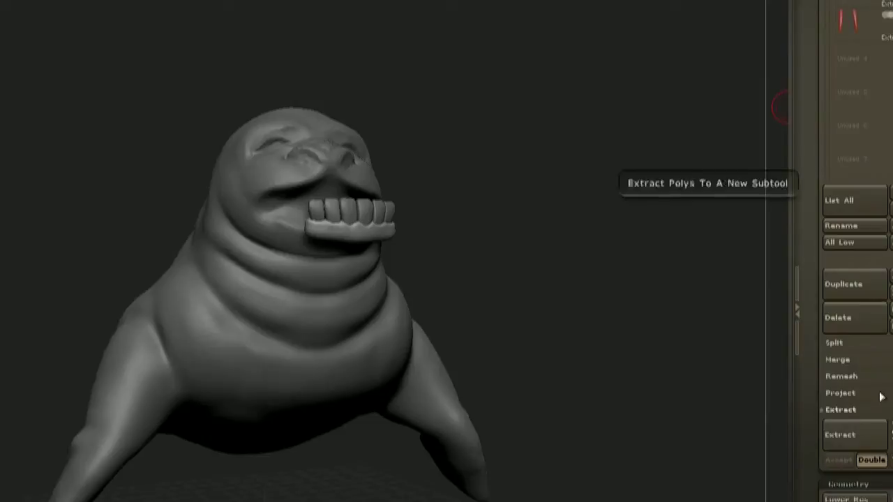
left_click(837, 360)
left_click(847, 377)
left_click(628, 411)
- Move the merged lower gum and teeth into line with the walrus's mouth opening
key("w")
left_click_drag(523, 259, 628, 244)
left_click_drag(446, 308, 398, 308)
mouse_move(649, 192)
left_mouse_down()
mouse_move(537, 189)
mouse_move(771, 222)
left_mouse_up()
left_click_drag(337, 309, 337, 92)
left_click_drag(337, 202, 339, 194)
mouse_move(474, 129)
left_mouse_down()
mouse_move(496, 128)
mouse_move(300, 139)
left_mouse_up()
left_click(463, 270)
left_click_drag(649, 202, 488, 210)
- Adjust the depth of the gum and teeth inside the mouth in side view
left_click_drag(373, 304, 559, 305)
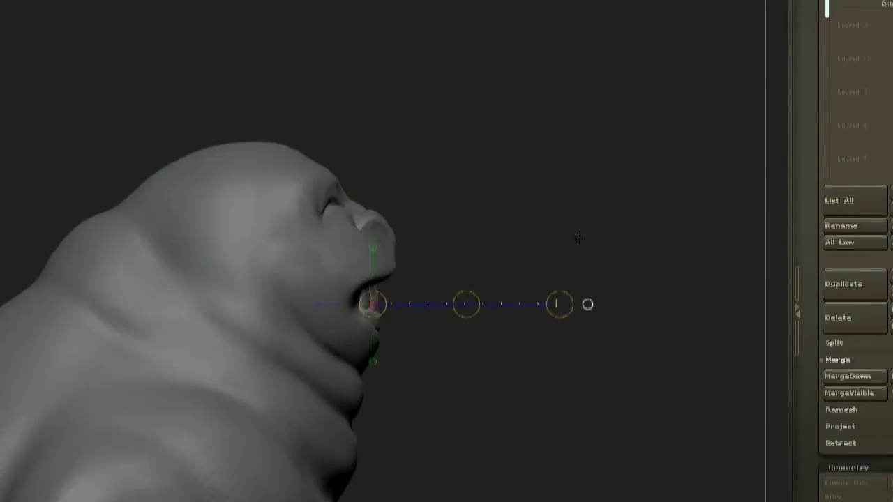
left_click_drag(579, 237, 446, 237)
left_click_drag(380, 318, 561, 318)
left_click_drag(458, 315, 466, 315)
mouse_move(551, 244)
left_mouse_down()
mouse_move(594, 261)
mouse_move(551, 307)
left_mouse_up()
- Select the body and reshape the lower lip to fit around the gum
key("q")
left_click(398, 302, "alt")
left_click_drag(593, 230, 596, 160)
key("space")
left_click(403, 291)
left_click_drag(585, 205, 541, 211)
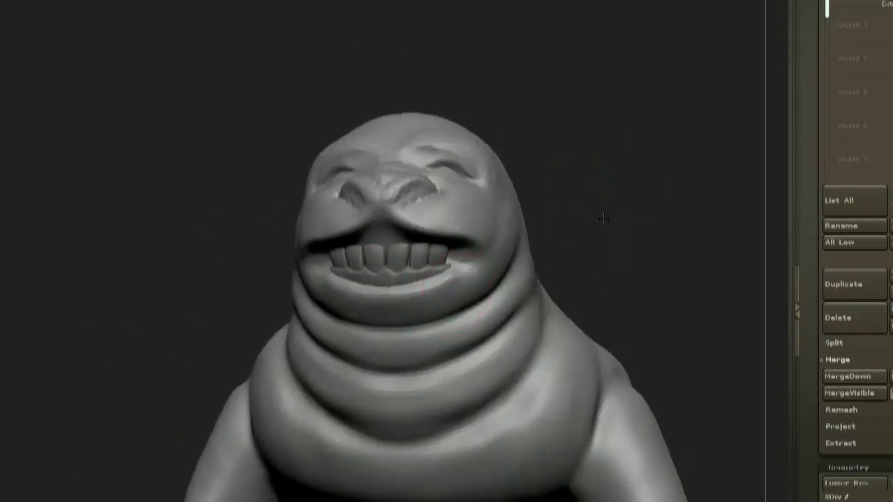
- Sculpt the underside of the upper lip and the inside of the mouth above the teeth
left_click_drag(604, 215, 598, 161, "alt")
mouse_move(558, 202)
left_mouse_down()
mouse_move(543, 174)
mouse_move(558, 193)
mouse_move(558, 165)
left_mouse_up()
left_click_drag(558, 216, 568, 167)
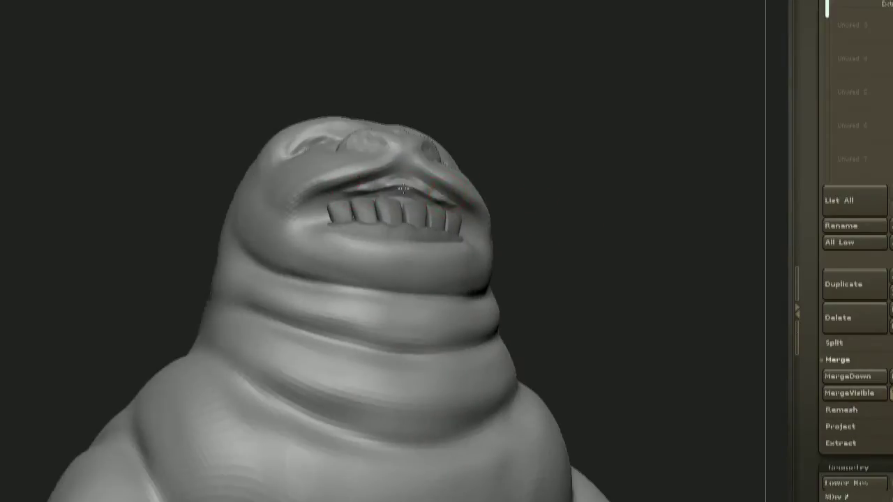
left_click_drag(403, 189, 455, 191)
mouse_move(401, 187)
right_mouse_down()
mouse_move(500, 145)
mouse_move(406, 194)
mouse_move(461, 273)
right_mouse_up()
key("space")
left_click(474, 185)
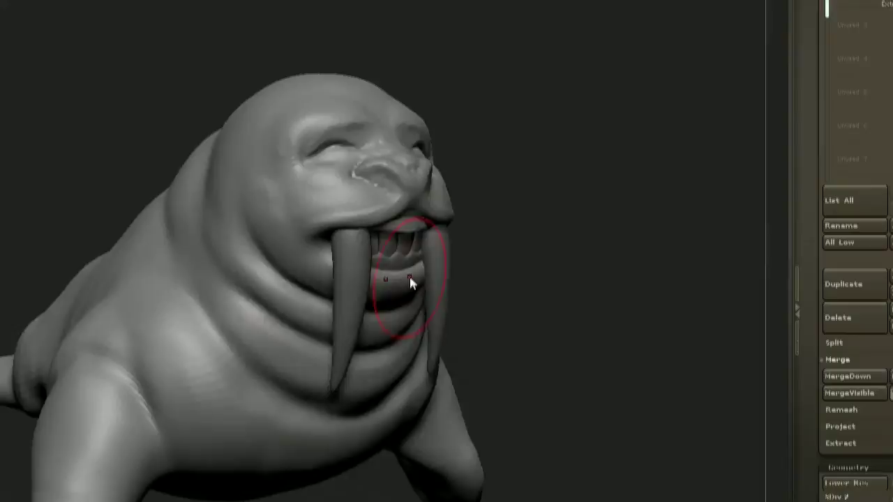
- Reshape the middle of the lower lip between the tusks
mouse_move(409, 274)
left_mouse_down()
mouse_move(464, 244)
mouse_move(420, 217)
left_mouse_up()
right_click_drag(420, 217, 357, 202)
key("space")
left_click_drag(558, 205, 543, 249)
- Select the teeth and refine their fit between the tusks
left_click(408, 254, "alt")
key("w")
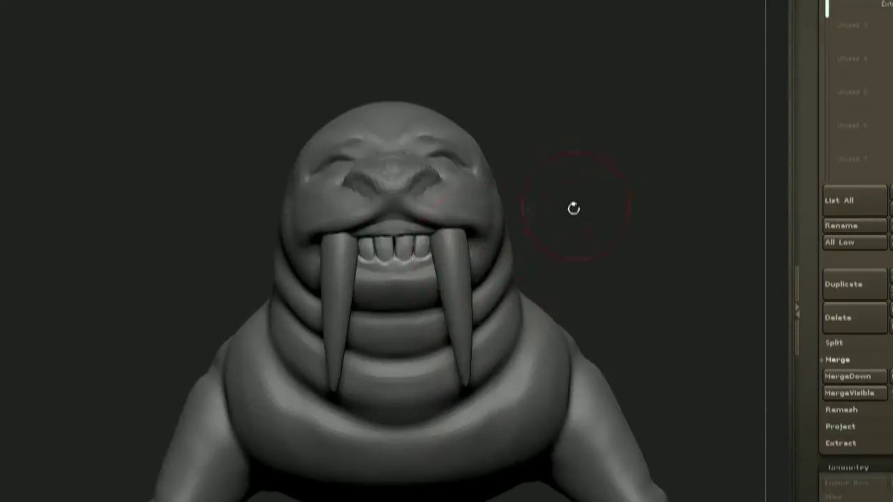
left_click_drag(574, 205, 451, 197)
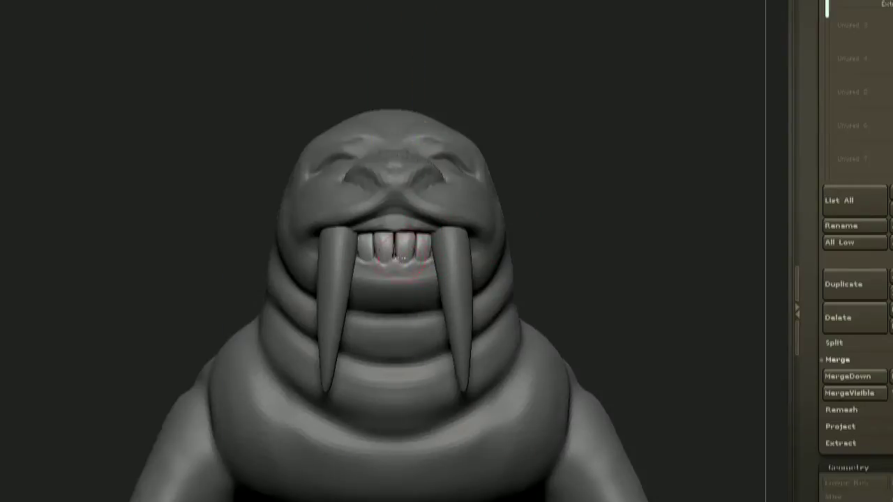
left_click_drag(537, 199, 568, 195)
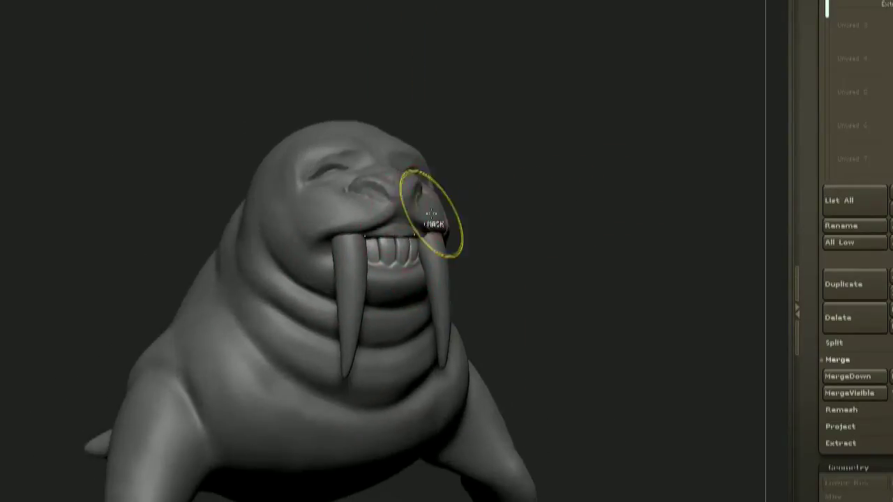
- Select the body and mask a mustache-shaped strip along the upper lip
left_click(408, 223, "alt")
left_click_drag(428, 223, 375, 200)
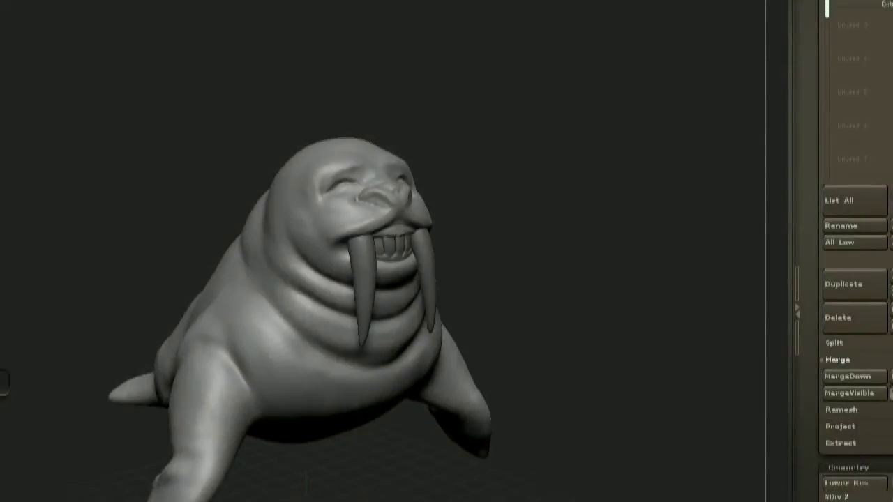
mouse_move(568, 267)
left_mouse_down()
mouse_move(582, 223)
mouse_move(474, 78)
left_mouse_up()
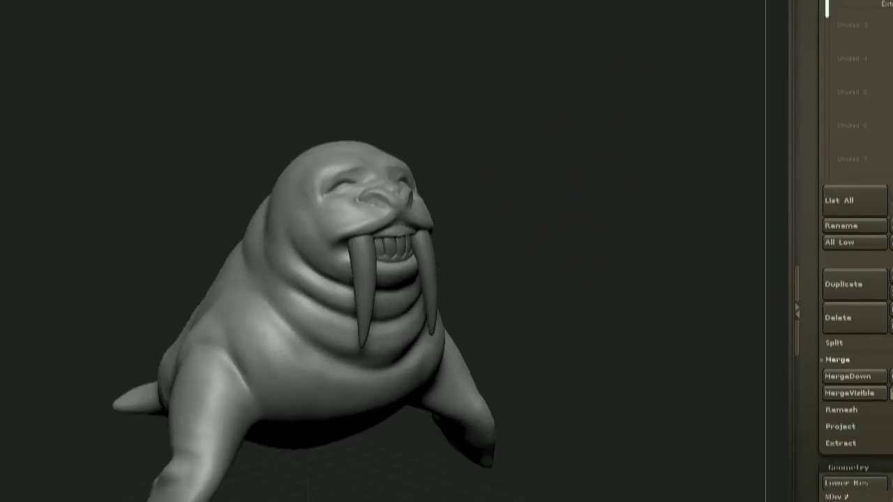
mouse_move(541, 186)
left_mouse_down()
mouse_move(519, 186)
mouse_move(509, 272)
left_mouse_up()
mouse_move(576, 193)
left_mouse_down()
mouse_move(598, 191)
mouse_move(597, 230)
left_mouse_up()
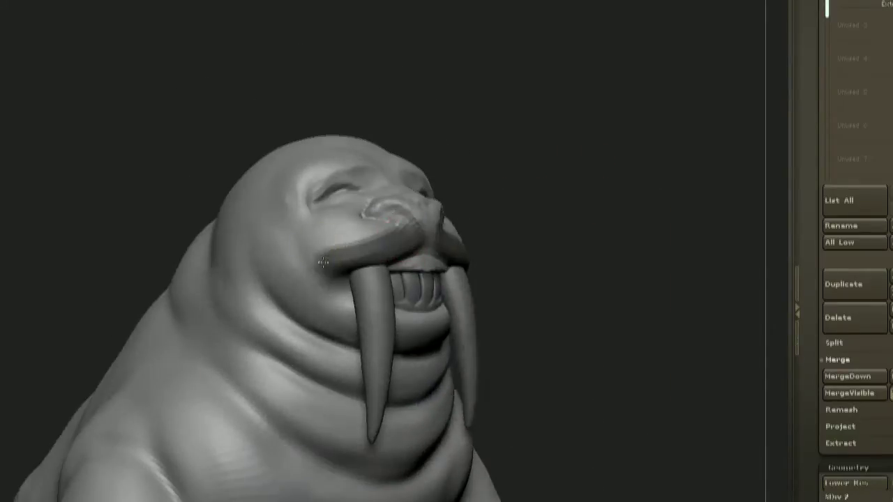
left_click_drag(698, 131, 677, 130)
- Extract the masked upper-lip strip as a new mustache subtool with Double enabled, accept it, and select the mustache
left_click(852, 442)
left_click(838, 460)
left_click_drag(771, 437, 677, 474)
left_click(851, 3)
left_click(852, 318)
left_click(712, 347)
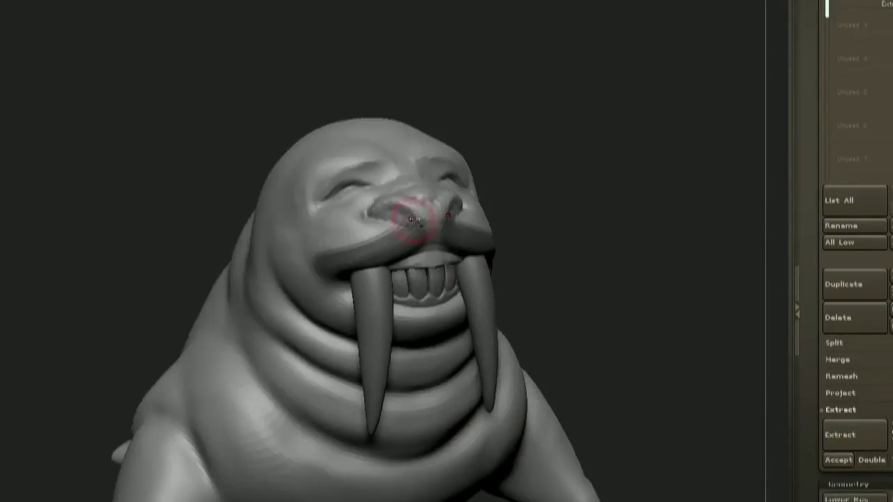
left_click(865, 459)
left_click(865, 443)
left_click(838, 461)
left_click(464, 231, "alt")
- Pull the extracted lip pieces into the basic form of a mustache with extended outer ends
left_click_drag(482, 193, 585, 167)
left_click_drag(521, 133, 582, 175)
left_click_drag(806, 186, 806, 162)
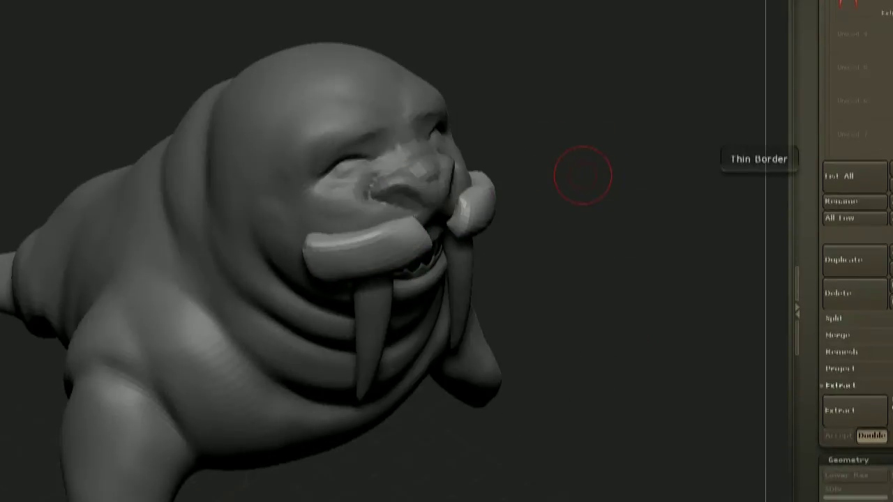
left_click_drag(585, 183, 584, 155)
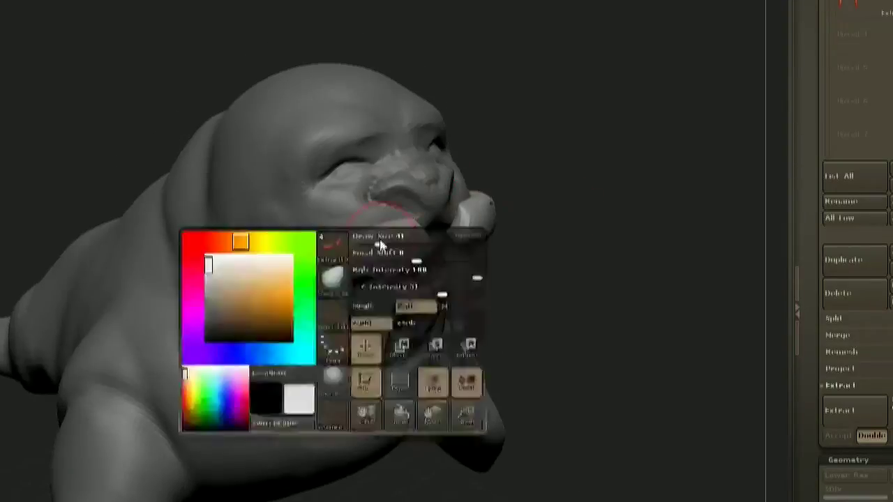
left_click_drag(807, 314, 806, 170)
left_click_drag(628, 167, 435, 206)
left_click_drag(466, 232, 726, 150)
left_click_drag(314, 216, 305, 187)
left_click_drag(599, 174, 446, 188)
left_click_drag(342, 209, 358, 197)
left_click_drag(670, 174, 544, 196)
- Curl the outer ends of the mustache upward and taper them into points
key("space")
left_click_drag(557, 153, 627, 148)
mouse_move(614, 148)
left_mouse_down()
mouse_move(534, 144)
mouse_move(614, 144)
left_mouse_up()
left_click_drag(513, 149, 488, 163)
mouse_move(516, 132)
left_mouse_down()
mouse_move(534, 126)
mouse_move(512, 157)
left_mouse_up()
mouse_move(628, 153)
left_mouse_down()
mouse_move(582, 147)
mouse_move(669, 168)
left_mouse_up()
key("space")
left_click_drag(506, 199, 502, 223)
- Shape the mustache's thickness and its inner ends beneath the nose
left_click_drag(398, 237, 424, 253)
mouse_move(572, 240)
left_mouse_down()
mouse_move(494, 239)
mouse_move(418, 258)
mouse_move(435, 205)
mouse_move(576, 203)
mouse_move(586, 193)
mouse_move(641, 195)
mouse_move(653, 206)
left_mouse_up()
mouse_move(432, 209)
left_mouse_down()
mouse_move(488, 216)
mouse_move(482, 230)
left_mouse_up()
left_click_drag(648, 205, 544, 202)
left_click_drag(582, 206, 592, 239, "alt")
left_click_drag(641, 223, 599, 202)
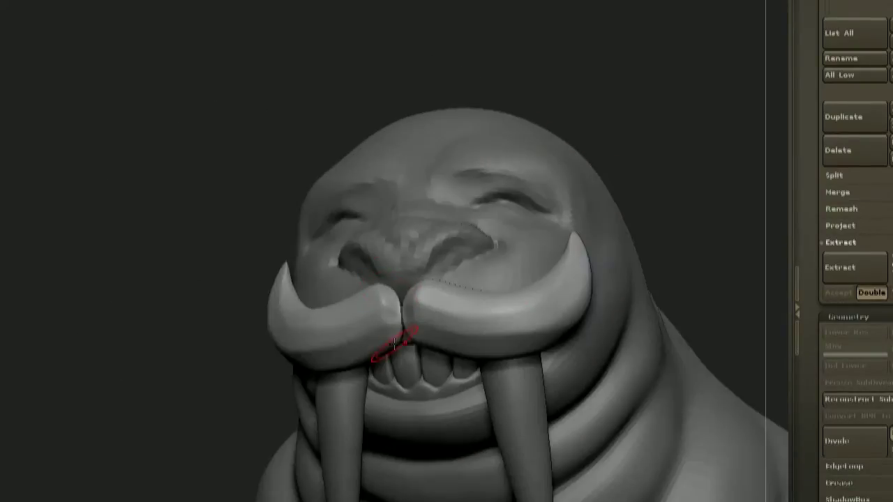
- Transform the mustache's curled ends to correct their angle around the face
left_click_drag(600, 140, 642, 129)
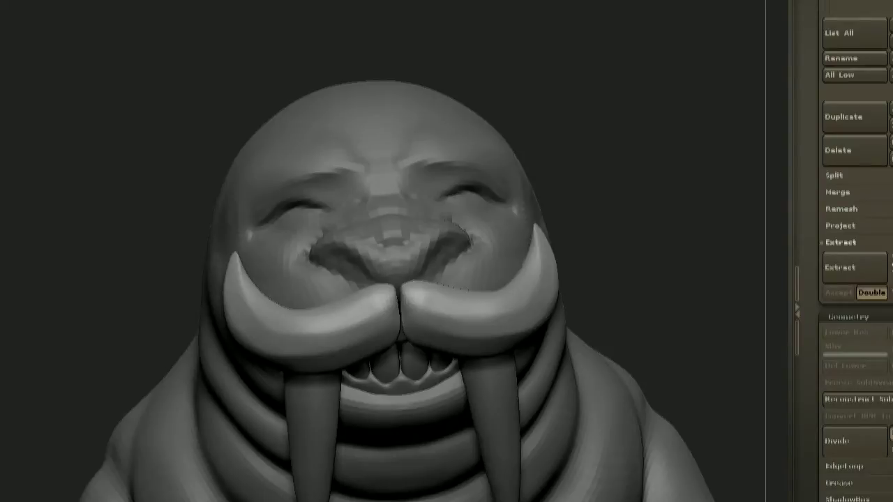
left_click_drag(586, 195, 481, 220)
left_click_drag(446, 278, 457, 405)
key("r")
left_click_drag(368, 264, 378, 172)
mouse_move(490, 169)
left_mouse_down()
mouse_move(483, 203)
mouse_move(488, 167)
left_mouse_up()
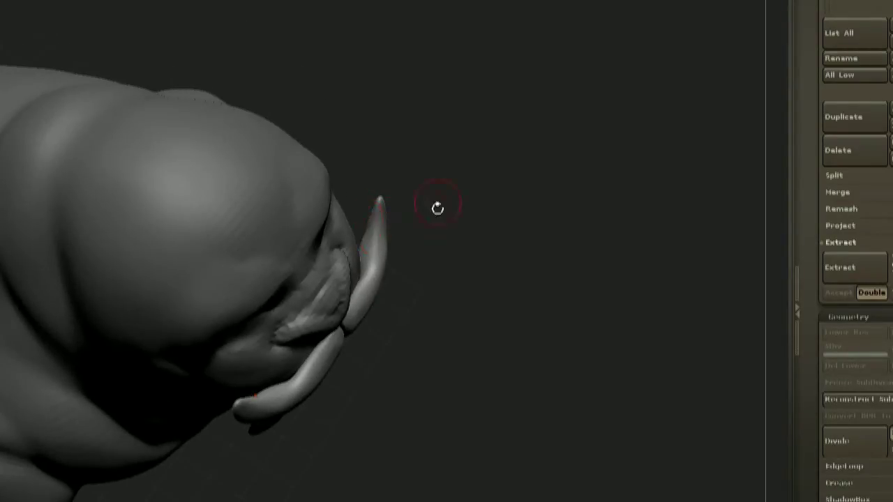
- Reshape the mustache's tips and lower curve, checking them from above and from both sides
left_click_drag(460, 188, 446, 210)
left_click_drag(516, 165, 335, 161)
left_click_drag(300, 230, 547, 251)
left_click_drag(397, 240, 410, 274)
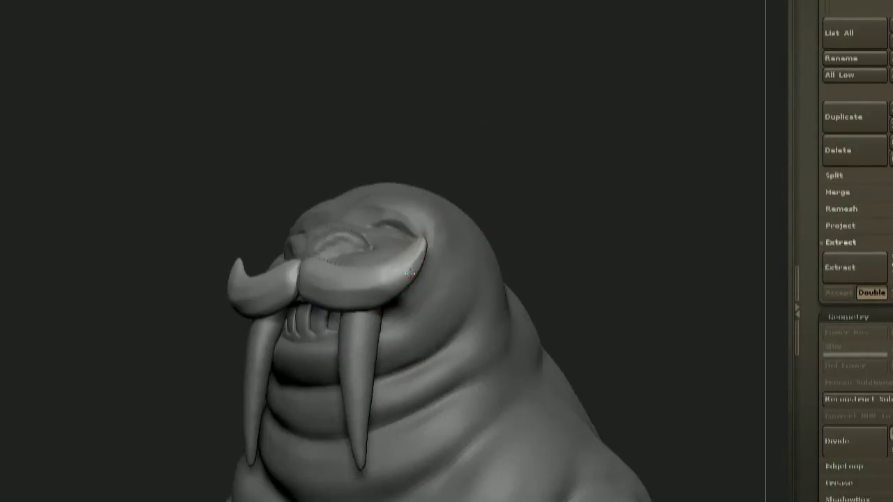
left_click_drag(433, 160, 472, 205)
left_click_drag(395, 79, 481, 279)
left_click_drag(446, 237, 503, 223)
- Save the tool, select the walrus body and step it down one subdivision level
key("ctrl+shift+t")
key("Return")
left_click(472, 260, "alt")
left_click_drag(614, 272, 687, 274, "alt")
key("shift+d")
- Step the body back up through its subdivision levels and inspect the whole walrus
left_click_drag(600, 307, 540, 302)
key("d")
left_click_drag(599, 230, 662, 244)
left_click_drag(557, 279, 512, 244)
key("d")
left_click_drag(534, 160, 546, 236)
left_click_drag(502, 203, 491, 262, "alt")
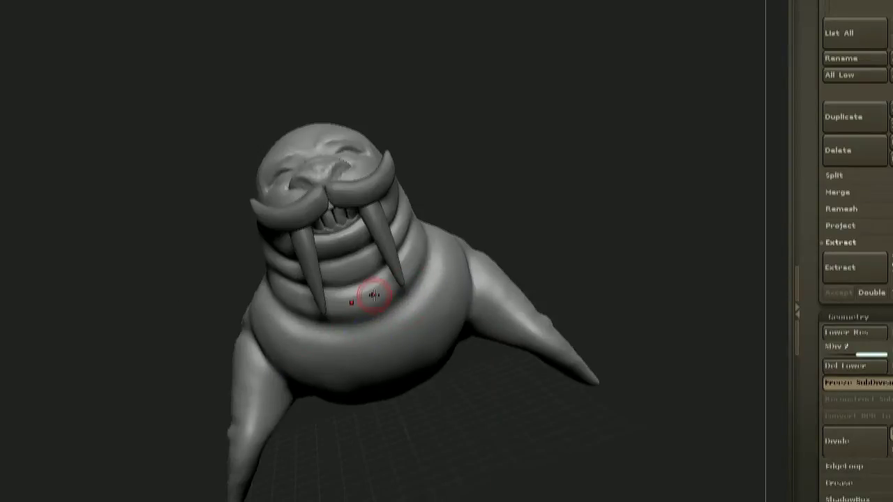
- Sculpt the area where the front flipper joins the body at the lowest subdivision level
left_click_drag(463, 207, 452, 172)
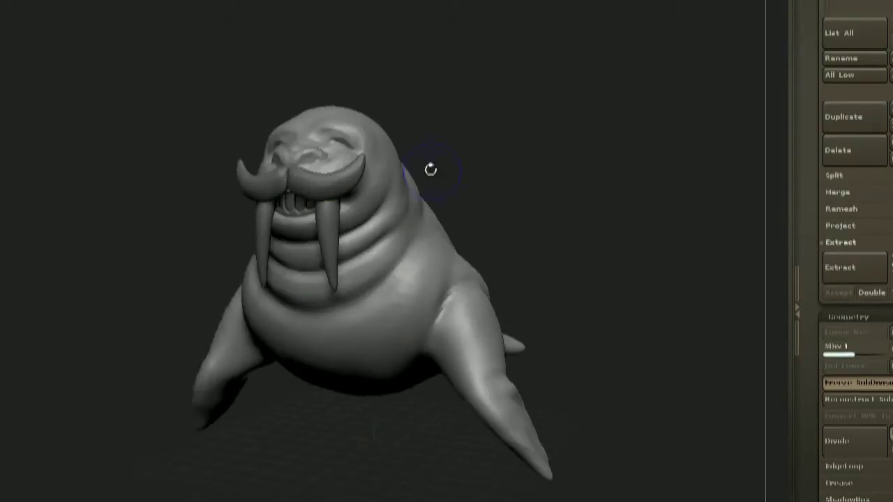
mouse_move(381, 275)
right_mouse_down()
mouse_move(418, 202)
mouse_move(392, 293)
mouse_move(374, 281)
mouse_move(415, 267)
mouse_move(584, 335)
mouse_move(516, 237)
mouse_move(460, 313)
mouse_move(488, 391)
right_mouse_up()
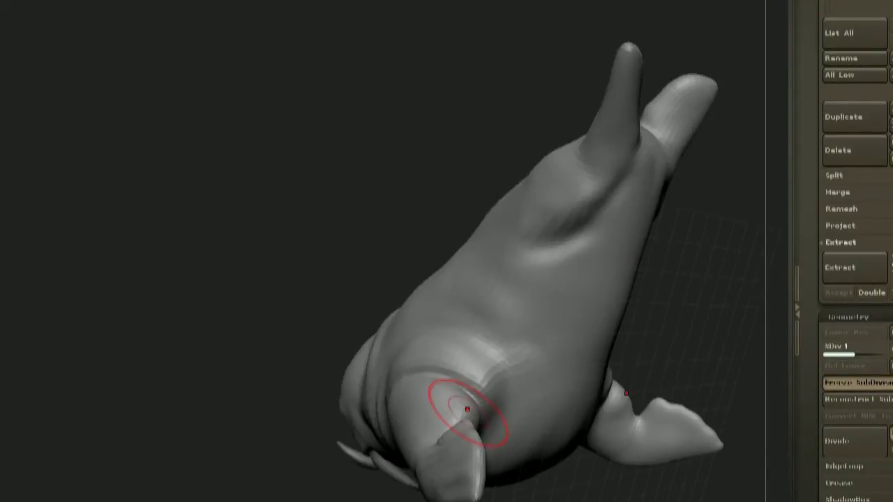
mouse_move(254, 346)
left_mouse_down()
mouse_move(484, 194)
mouse_move(573, 233)
mouse_move(573, 189)
mouse_move(574, 214)
mouse_move(634, 217)
mouse_move(223, 365)
mouse_move(226, 395)
mouse_move(598, 198)
left_mouse_up()
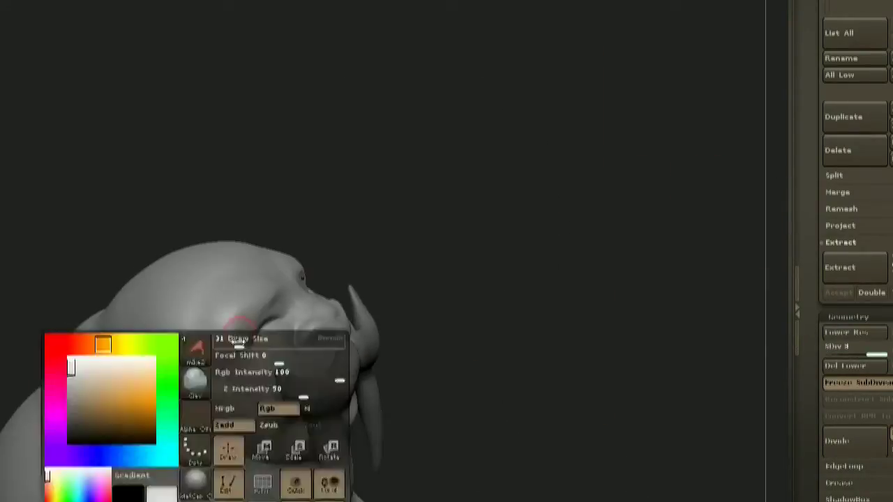
- Sculpt the walrus's nose and nostrils, undoing the first stroke and reworking both sides symmetrically
mouse_move(432, 223)
left_mouse_down()
mouse_move(378, 210)
mouse_move(508, 152)
mouse_move(534, 184)
left_mouse_up()
left_click_drag(287, 373, 296, 338)
key("ctrl+z")
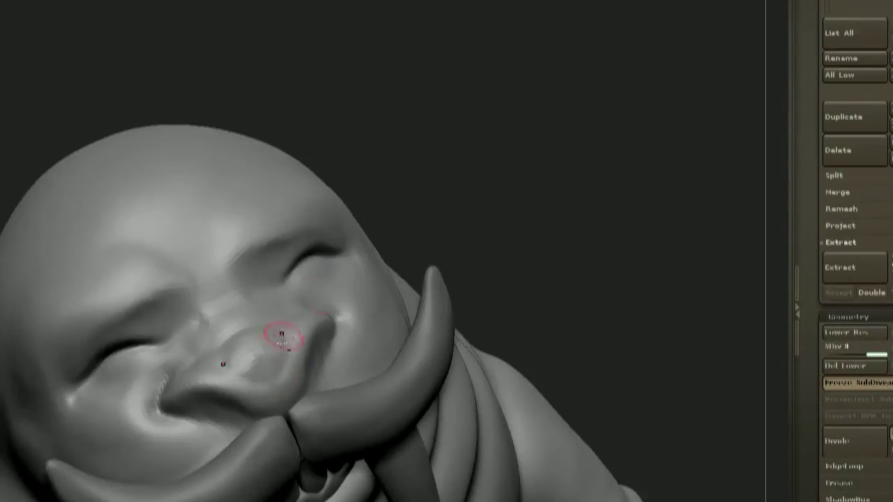
left_click_drag(453, 201, 466, 182)
mouse_move(309, 323)
left_mouse_down()
mouse_move(285, 313)
mouse_move(348, 303)
mouse_move(295, 296)
left_mouse_up()
mouse_move(551, 140)
left_mouse_down()
mouse_move(590, 125)
mouse_move(397, 209)
left_mouse_up()
left_click(327, 362, "alt")
key("space")
left_click_drag(293, 346, 325, 346)
- Refine the bridge of the walrus's nose between the eyes and nostrils
mouse_move(418, 223)
left_mouse_down()
mouse_move(475, 240)
mouse_move(419, 268)
mouse_move(517, 293)
left_mouse_up()
mouse_move(446, 342)
left_mouse_down()
mouse_move(449, 430)
mouse_move(516, 286)
left_mouse_up()
left_click(292, 279, "alt")
left_click_drag(481, 244, 530, 217)
left_click_drag(335, 265, 313, 285)
mouse_move(502, 231)
left_mouse_down()
mouse_move(555, 207)
mouse_move(530, 167)
left_mouse_up()
- Reshape the outer corners of the nostrils at lower subdivision levels and step the body back up
key("shift+d")
key("shift+d")
key("shift+d")
left_click_drag(311, 320, 328, 290)
key("d")
mouse_move(484, 221)
left_mouse_down()
mouse_move(466, 239)
mouse_move(493, 225)
mouse_move(509, 202)
left_mouse_up()
key("d")
key("space")
left_click_drag(326, 288, 322, 289)
mouse_move(516, 216)
left_mouse_down()
mouse_move(544, 175)
mouse_move(537, 164)
left_mouse_up()
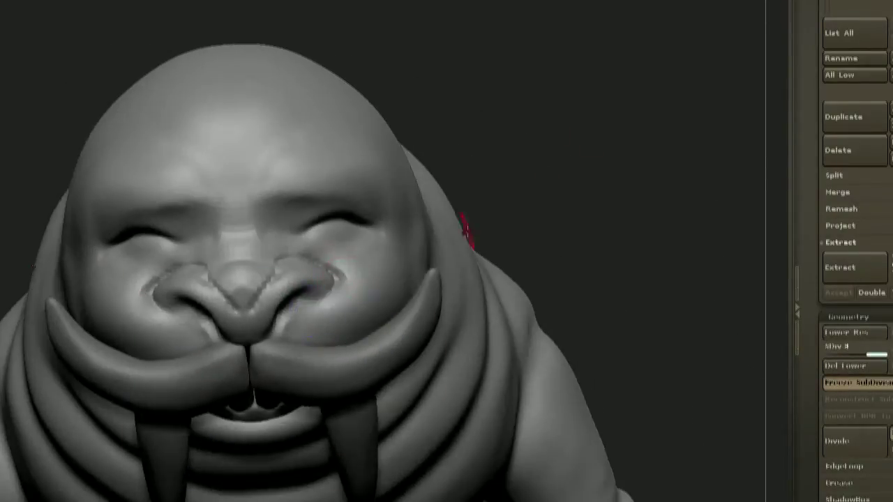
- Smooth the cheeks below the nostrils and check the face from several angles
left_click_drag(482, 216, 482, 258)
left_click_drag(307, 318, 338, 304)
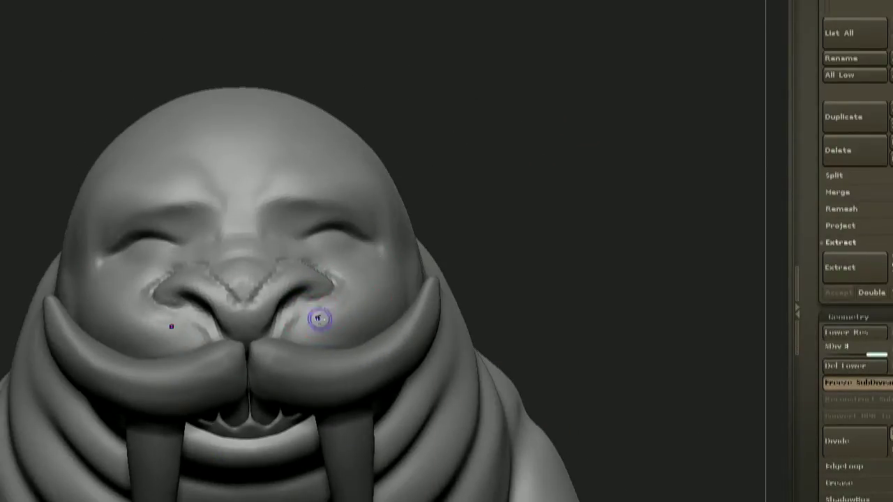
left_click_drag(481, 216, 500, 242)
left_click_drag(458, 293, 443, 261)
mouse_move(481, 223)
left_mouse_down()
mouse_move(489, 254)
mouse_move(446, 240)
mouse_move(530, 124)
mouse_move(499, 129)
left_mouse_up()
mouse_move(558, 230)
left_mouse_down()
mouse_move(570, 169)
mouse_move(502, 175)
left_mouse_up()
left_click_drag(446, 119, 475, 126)
mouse_move(390, 94)
left_mouse_down()
mouse_move(421, 214)
mouse_move(295, 247)
mouse_move(378, 203)
mouse_move(342, 235)
mouse_move(513, 218)
left_mouse_up()
- Sculpt and smooth the area around the eyes and brow of the walrus
left_click_drag(354, 263, 335, 281)
left_click_drag(502, 217, 506, 202)
mouse_move(502, 244)
left_mouse_down()
mouse_move(533, 216)
mouse_move(527, 279)
mouse_move(512, 196)
mouse_move(474, 202)
mouse_move(512, 188)
mouse_move(475, 224)
mouse_move(426, 210)
left_mouse_up()
key("space")
mouse_move(502, 203)
left_mouse_down()
mouse_move(539, 193)
mouse_move(502, 209)
left_mouse_up()
left_click_drag(319, 254, 300, 255, "shift")
mouse_move(467, 195)
left_mouse_down()
mouse_move(454, 163)
mouse_move(492, 178)
left_mouse_up()
mouse_move(481, 230)
left_mouse_down()
mouse_move(477, 301)
mouse_move(536, 239)
left_mouse_up()
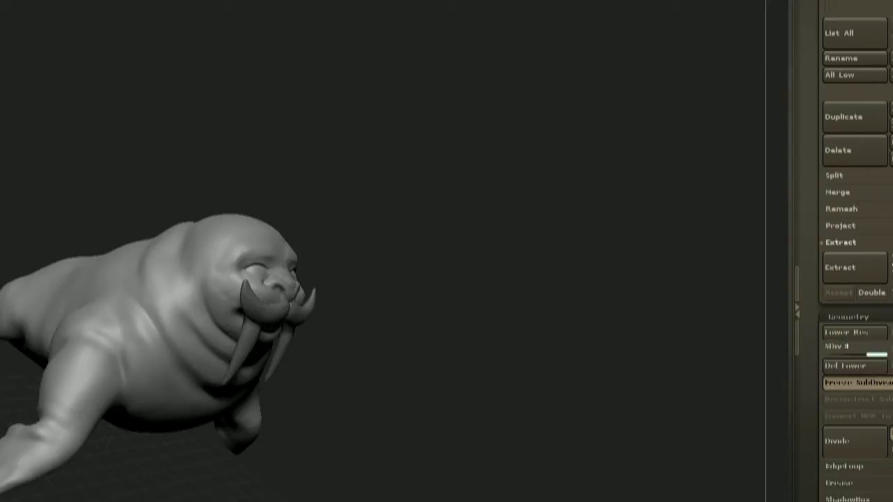
- Save the tool, step the body down and back up one subdivision level, and inspect the walrus
key("ctrl+s")
mouse_move(628, 300)
left_mouse_down()
mouse_move(525, 308)
mouse_move(550, 191)
mouse_move(637, 219)
mouse_move(613, 293)
left_mouse_up()
key("shift+d")
left_click_drag(629, 336, 663, 293)
key("d")
left_click_drag(629, 184, 418, 306)
left_click_drag(531, 250, 541, 233)
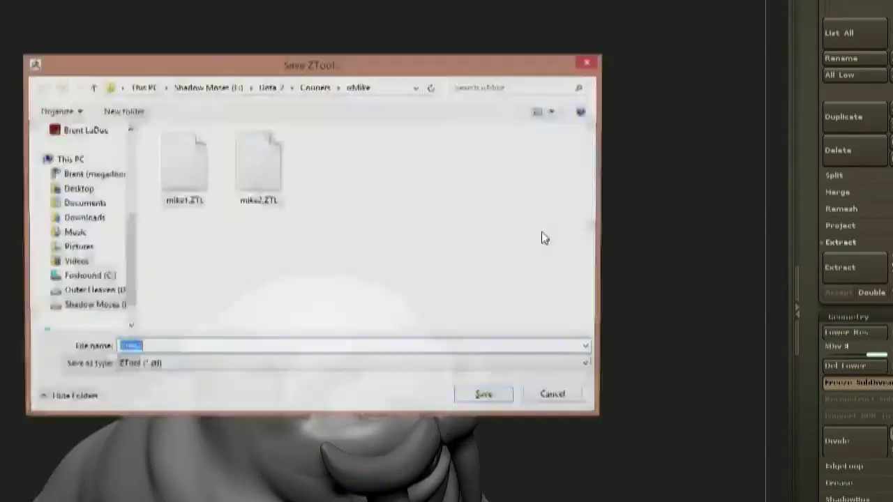
left_click_drag(519, 164, 572, 293)
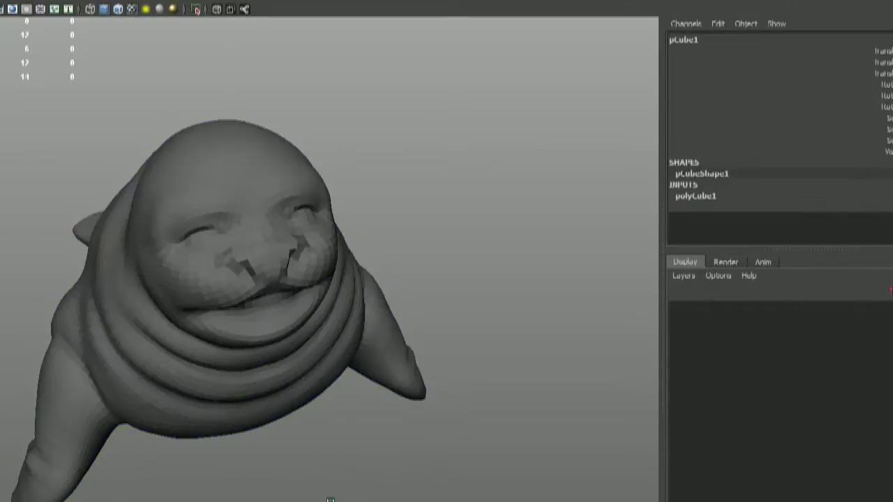
- In Maya, position and rotate small boxes beside the lens-frame box as the hinge and arm of the glasses
left_click_drag(418, 240, 474, 239, "alt")
key("e")
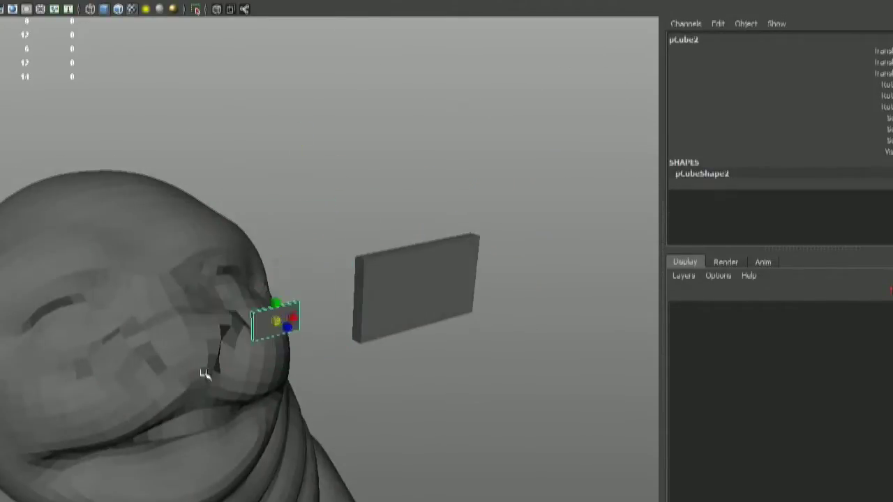
left_click_drag(391, 293, 558, 251, "alt")
key("w")
left_click_drag(501, 256, 372, 299, "alt")
key("e")
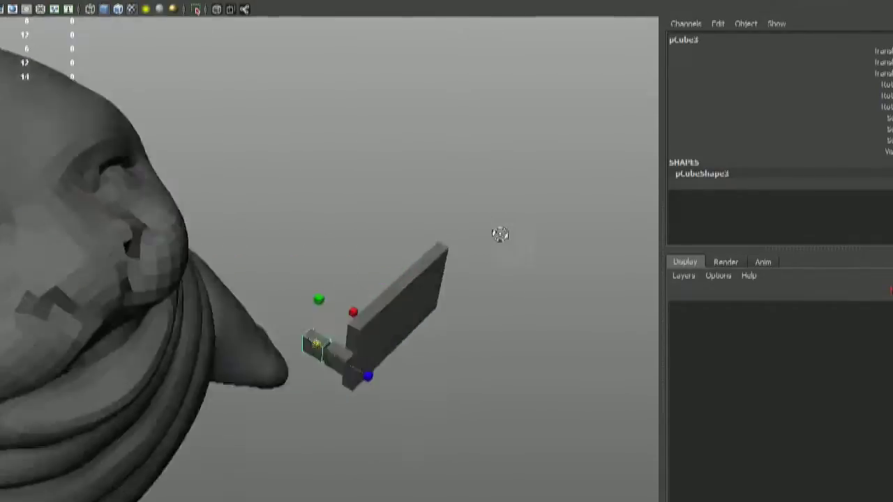
left_click_drag(498, 235, 374, 281, "alt")
- Delete the large faces of the lens box to open the frame and scale the vertices along its middle
left_click(260, 253)
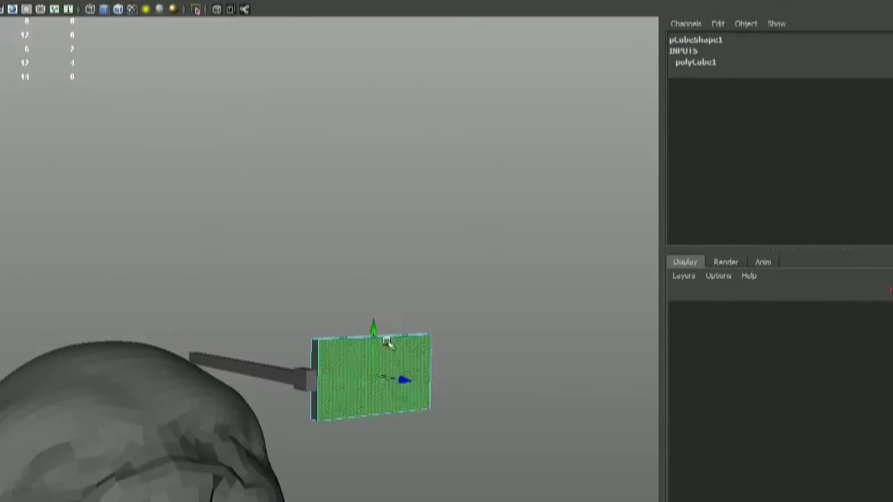
key("Delete")
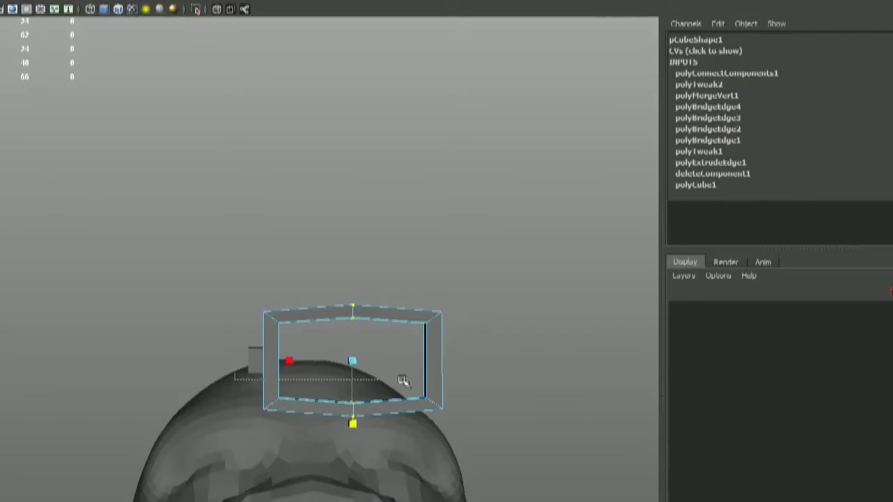
left_click_drag(403, 380, 474, 380)
left_click_drag(289, 359, 285, 356)
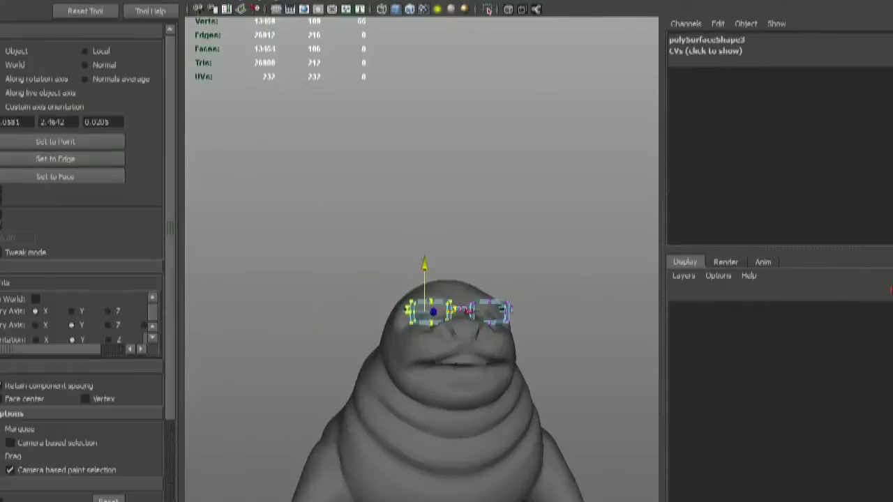
- Adjust the vertices of one lens frame and its outer hinge to fit the glasses to the walrus's face
scroll(84, 335, "down", 6)
left_click_drag(446, 293, 417, 262, "alt")
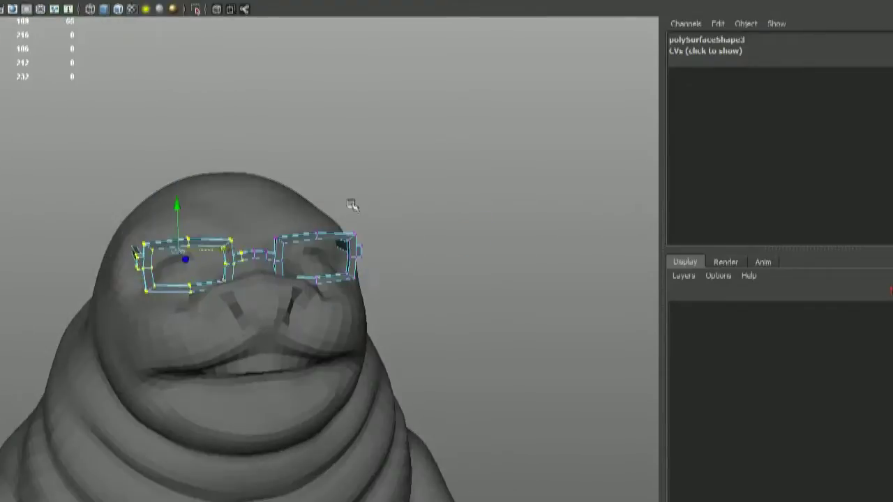
middle_click_drag(248, 191, 381, 192, "alt")
left_click_drag(380, 191, 345, 230, "alt")
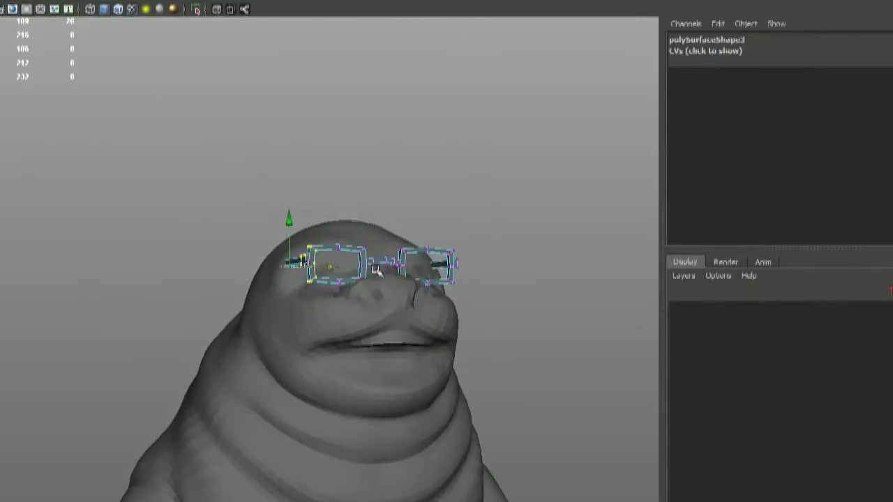
key("w")
mouse_move(349, 270)
left_mouse_down("alt")
mouse_move(353, 251)
mouse_move(344, 252)
left_mouse_up("alt")
left_click_drag(419, 265, 401, 234, "alt")
key("r")
- Delete one half of the glasses and replace it with a mirrored copy of the remaining half
key("F8")
key("w")
key("F8")
left_click_drag(446, 314, 316, 223)
key("F8")
key("F11")
left_click_drag(433, 225, 313, 313)
key("Delete")
key("F8")
left_click_drag(420, 276, 418, 307, "alt")
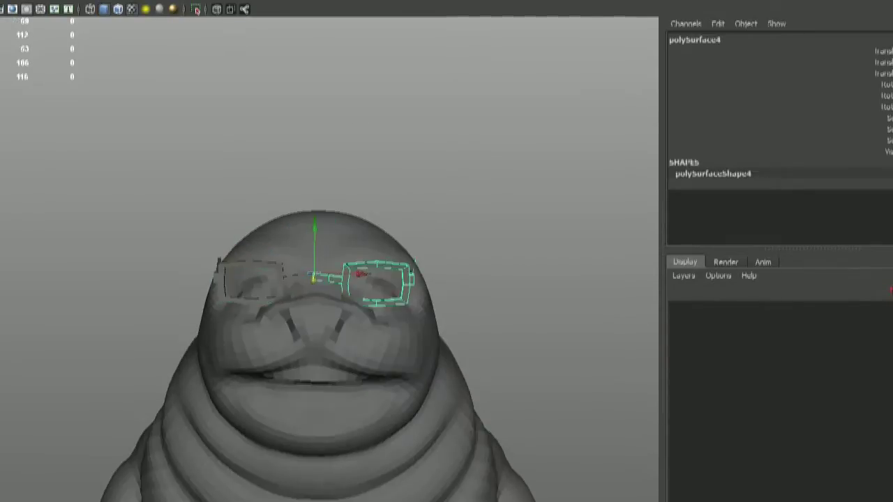
- Combine the two halves of the glasses and select the bridge vertices for scaling
left_click(460, 231)
left_click_drag(418, 226, 466, 225, "alt")
left_click(355, 284)
left_click(275, 285, "shift")
left_click_drag(506, 181, 488, 209, "alt")
key("F8")
left_click_drag(282, 275, 384, 335)
key("r")
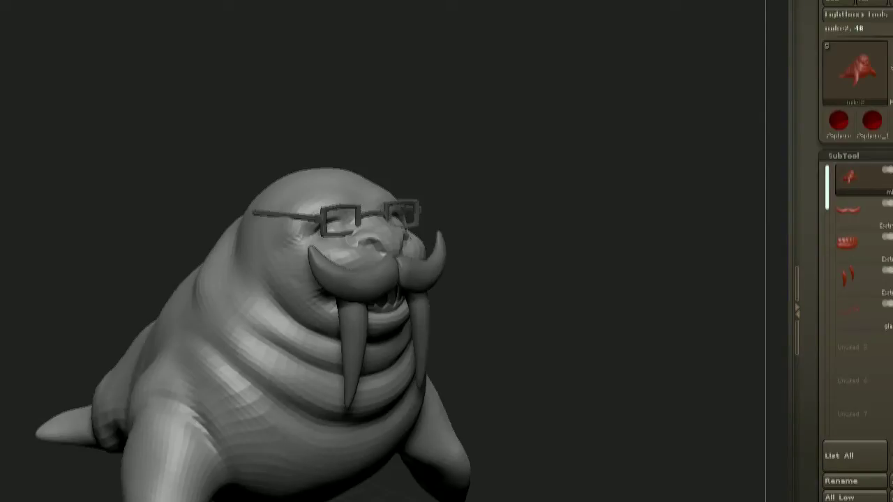
- In ZBrush, reshape the walrus's nose bridge and eye area with a large brush to fit the glasses
left_click_drag(562, 236, 567, 187)
left_click_drag(587, 132, 540, 156)
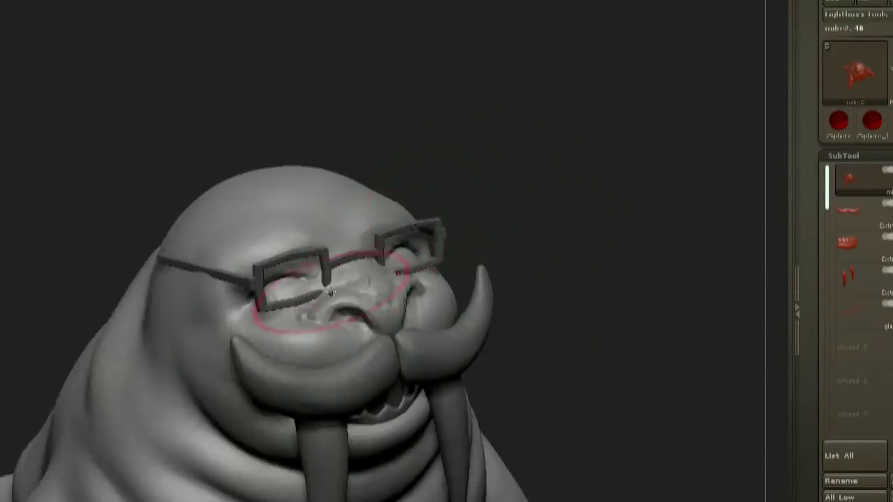
mouse_move(334, 289)
left_mouse_down()
mouse_move(354, 275)
mouse_move(328, 289)
mouse_move(403, 271)
mouse_move(291, 359)
mouse_move(313, 281)
mouse_move(554, 181)
mouse_move(297, 265)
left_mouse_up()
left_click_drag(584, 137, 572, 181)
left_click_drag(399, 267, 349, 227)
mouse_move(558, 272)
left_mouse_down()
mouse_move(542, 175)
mouse_move(551, 209)
left_mouse_up()
mouse_move(306, 261)
left_mouse_down()
mouse_move(361, 225)
mouse_move(333, 238)
mouse_move(348, 229)
left_mouse_up()
mouse_move(558, 195)
left_mouse_down()
mouse_move(548, 223)
mouse_move(545, 209)
left_mouse_up()
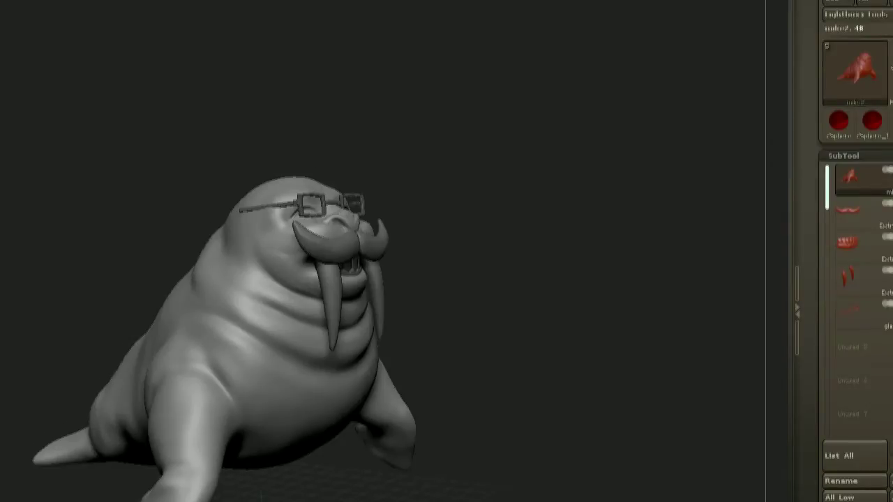
- Mask the top, back and sides of the walrus's head, extract it as a hair subtool and select it
mouse_move(544, 124)
left_mouse_down()
mouse_move(521, 123)
mouse_move(516, 203)
mouse_move(383, 259)
mouse_move(415, 204)
left_mouse_up()
mouse_move(351, 298)
left_mouse_down()
mouse_move(335, 249)
mouse_move(418, 231)
mouse_move(428, 211)
mouse_move(496, 210)
mouse_move(522, 159)
mouse_move(522, 183)
mouse_move(554, 173)
mouse_move(291, 298)
left_mouse_up()
mouse_move(530, 174)
left_mouse_down()
mouse_move(520, 200)
mouse_move(460, 217)
left_mouse_up()
mouse_move(288, 291)
left_mouse_down("ctrl")
mouse_move(328, 262)
mouse_move(211, 286)
mouse_move(240, 330)
left_mouse_up("ctrl")
key("space")
mouse_move(243, 237)
left_mouse_down()
mouse_move(412, 239)
mouse_move(420, 272)
left_mouse_up()
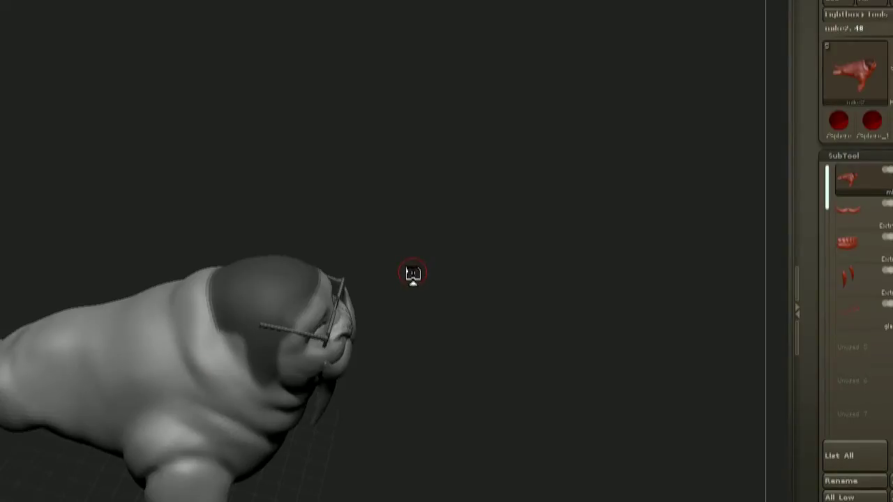
left_click_drag(413, 271, 551, 370)
left_click(289, 252, "alt")
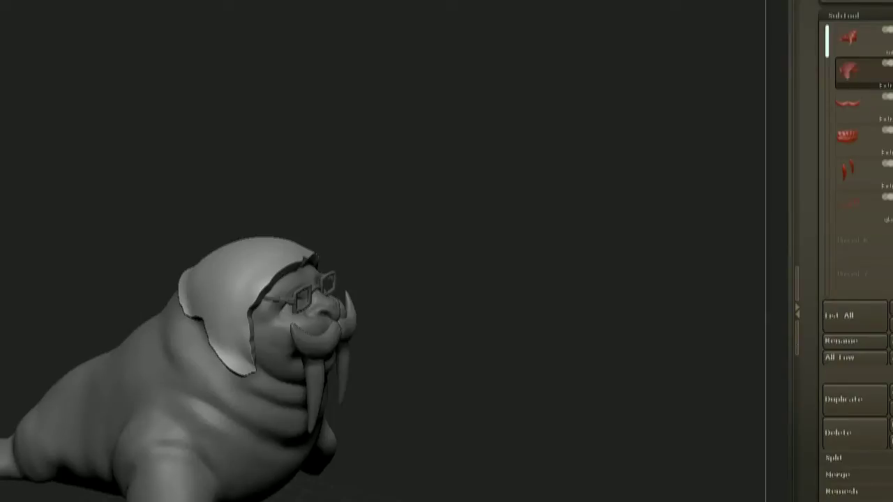
- Shape the extracted hair with a flipped-out back edge and a tapered lock down each side of the face
mouse_move(419, 240)
left_mouse_down()
mouse_move(384, 235)
mouse_move(484, 246)
mouse_move(528, 201)
left_mouse_up()
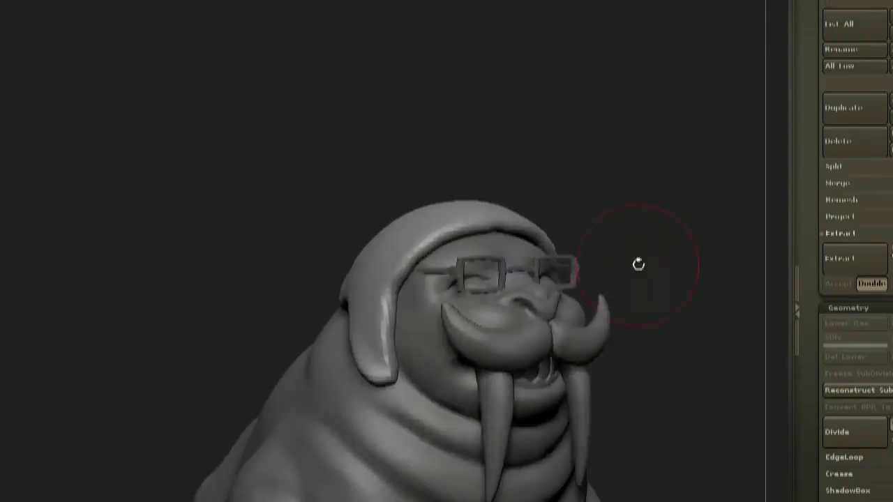
left_click_drag(640, 263, 395, 355)
left_click_drag(279, 244, 424, 239)
left_click_drag(481, 178, 466, 184)
right_click(306, 302)
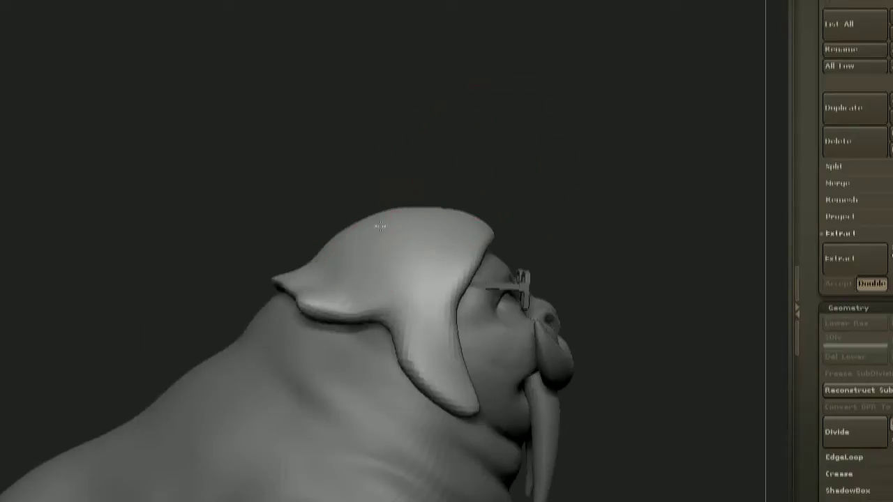
left_click_drag(593, 181, 579, 251)
right_click(342, 363)
mouse_move(388, 418)
left_mouse_down()
mouse_move(373, 369)
mouse_move(604, 178)
left_mouse_up()
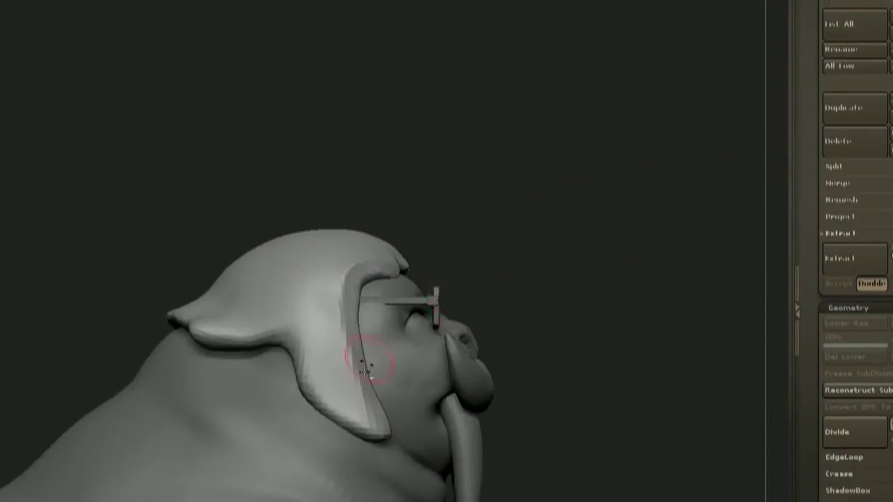
- Pull the hair's front edge into a jagged fringe over the forehead and check it from both sides
right_click(402, 341)
left_click_drag(542, 175, 455, 227)
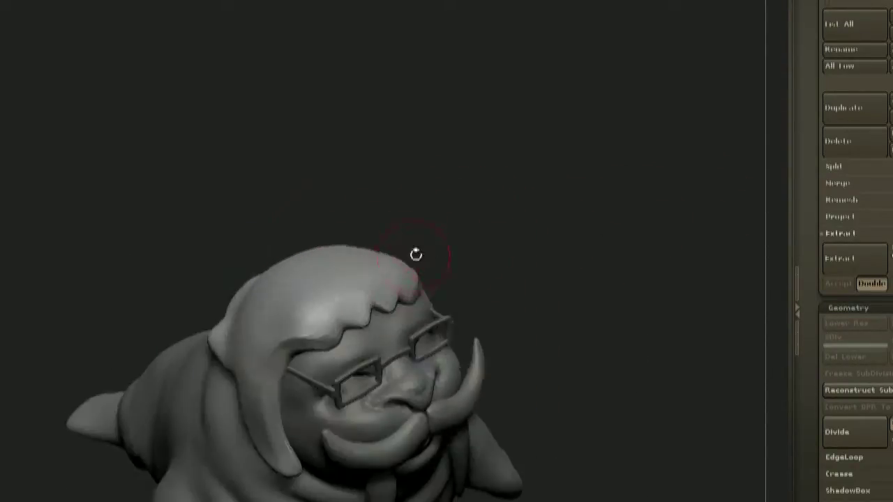
left_click_drag(174, 269, 296, 279)
left_click_drag(349, 255, 279, 284)
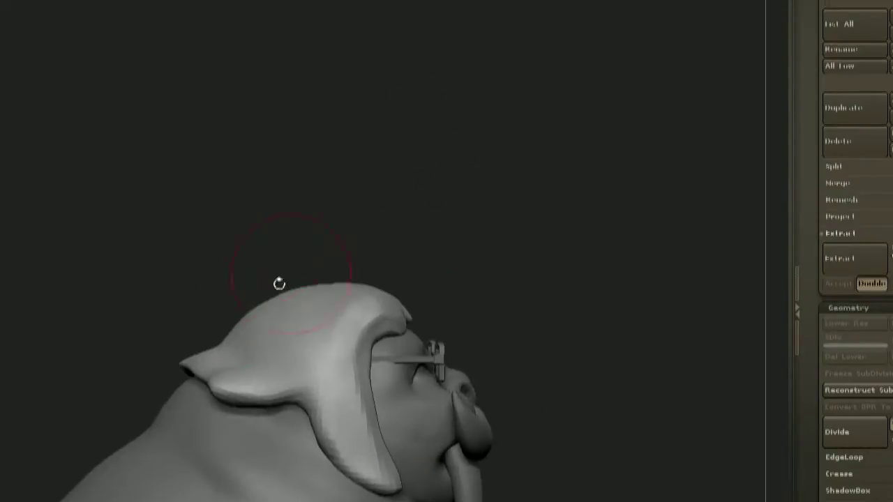
mouse_move(424, 241)
left_mouse_down()
mouse_move(577, 284)
mouse_move(446, 272)
left_mouse_up()
mouse_move(279, 230)
left_mouse_down()
mouse_move(434, 243)
mouse_move(481, 269)
left_mouse_up()
- Split the back edge of the hair into pointed tips and work over the long side lock
left_click_drag(286, 157, 352, 244)
left_click_drag(447, 279, 363, 283)
key("space")
left_click_drag(419, 233, 496, 223)
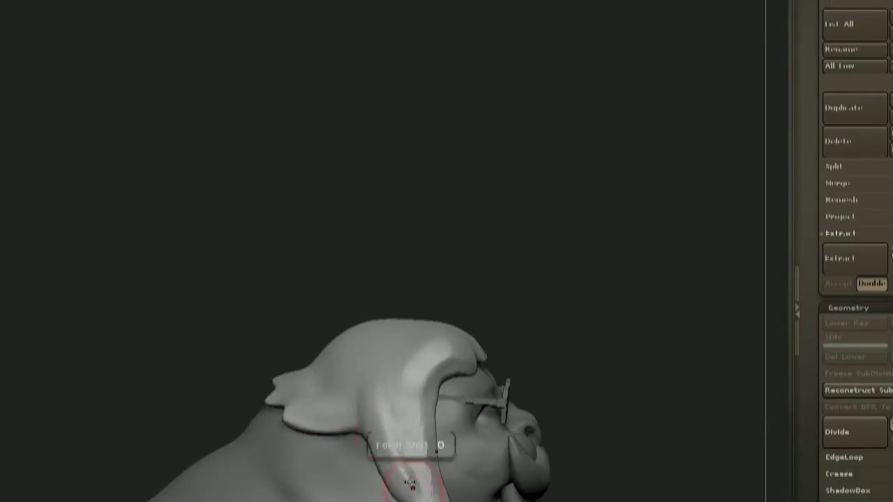
mouse_move(501, 237)
left_mouse_down()
mouse_move(279, 352)
mouse_move(487, 247)
mouse_move(418, 342)
left_mouse_up()
key("space")
left_click_drag(238, 265, 353, 266)
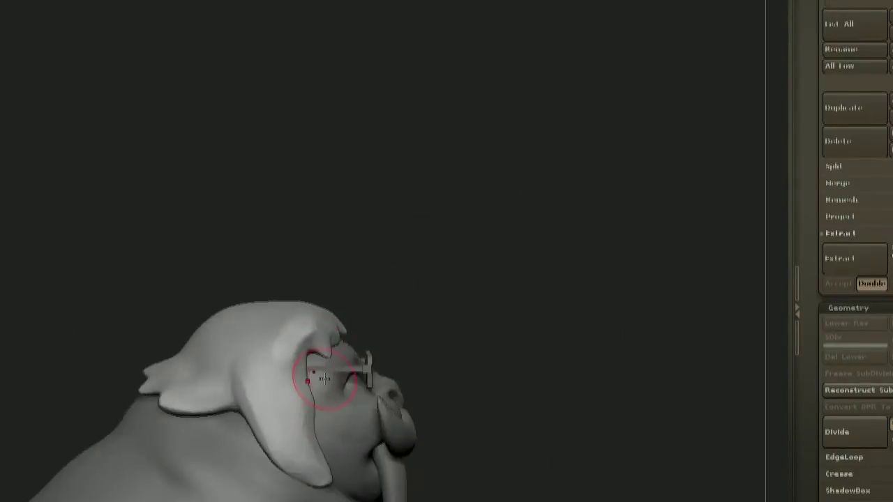
left_click_drag(544, 281, 485, 307)
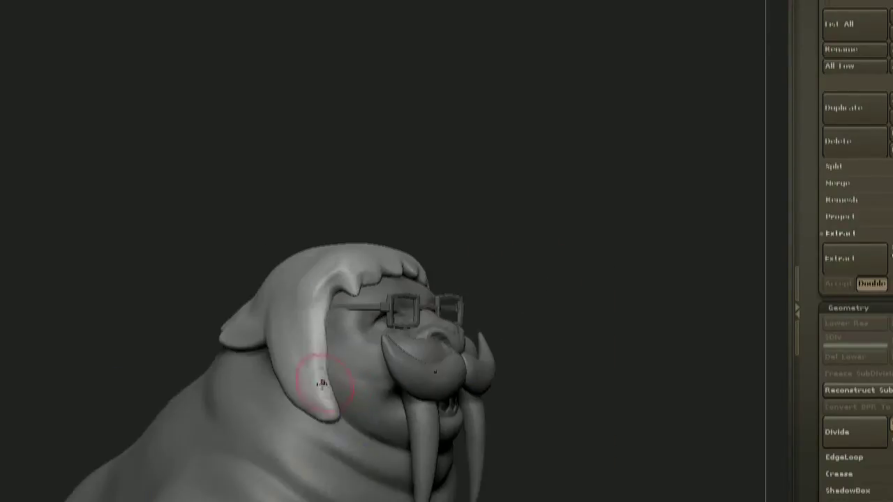
- Split the lower end of each side lock into separate pointed strands
right_click_drag(345, 438, 368, 470)
mouse_move(516, 244)
left_mouse_down()
mouse_move(576, 244)
mouse_move(452, 323)
left_mouse_up()
key("space")
left_click_drag(530, 279, 481, 293)
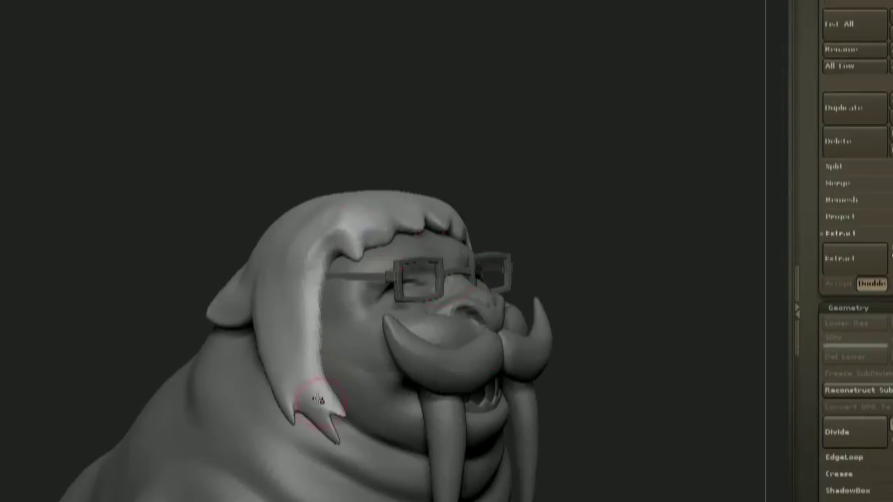
mouse_move(319, 405)
right_mouse_down()
mouse_move(337, 416)
mouse_move(298, 404)
right_mouse_up()
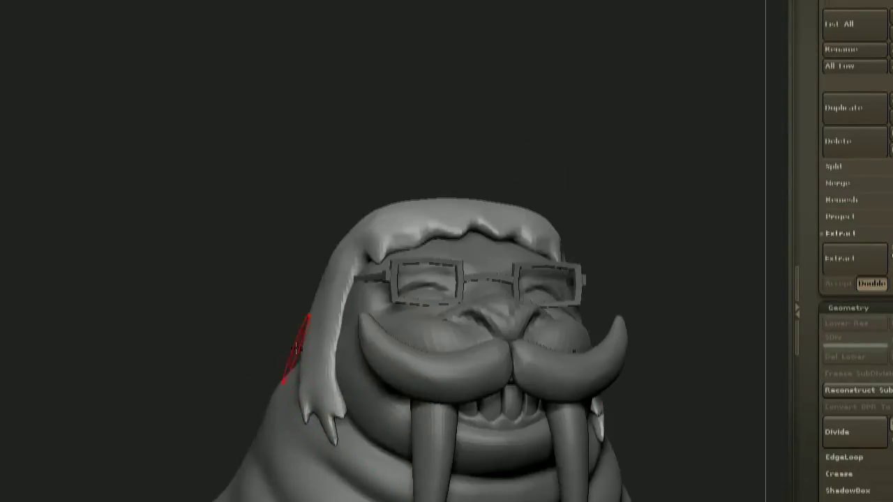
- Refine the outer surface of the side locks, checking the hair from the front and side
left_click_drag(707, 243, 641, 246)
left_click_drag(307, 287, 342, 293)
left_click_drag(488, 223, 398, 279)
left_click_drag(279, 258, 463, 274)
key("space")
left_click_drag(274, 269, 307, 307, "alt")
mouse_move(447, 251)
left_mouse_down()
mouse_move(572, 279)
mouse_move(519, 295)
mouse_move(502, 346)
mouse_move(551, 347)
left_mouse_up()
- Carve strand grooves across the top and fringe of the hair and lengthen the fringe's pointed tips
key("space")
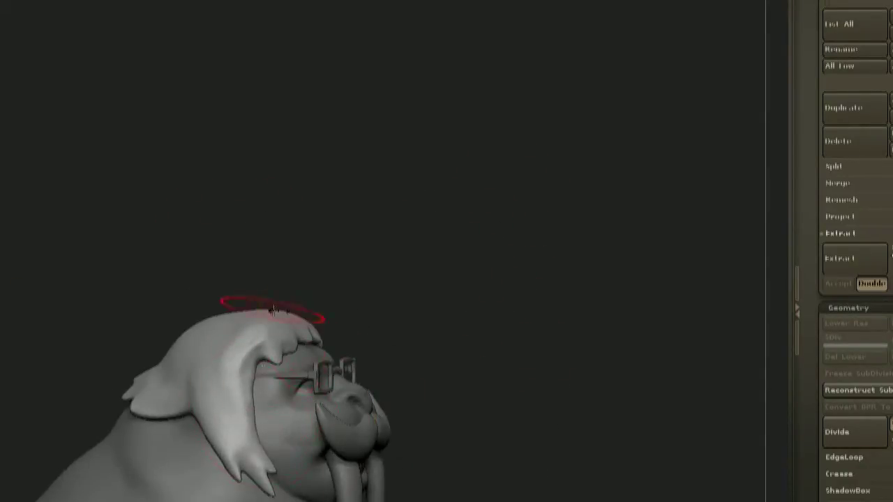
left_click_drag(537, 293, 460, 307)
left_click_drag(460, 279, 502, 307, "alt")
left_click_drag(412, 275, 321, 344)
left_click_drag(519, 239, 390, 328)
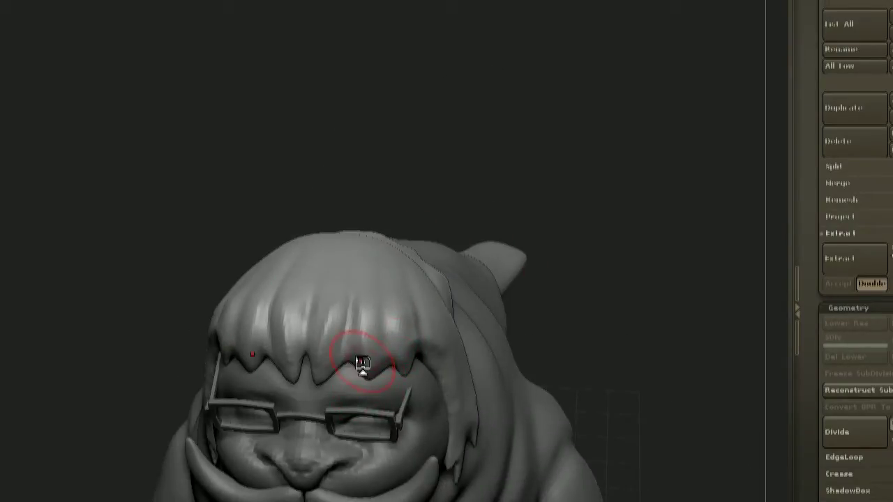
mouse_move(598, 218)
right_mouse_down()
mouse_move(321, 384)
mouse_move(389, 297)
right_mouse_up()
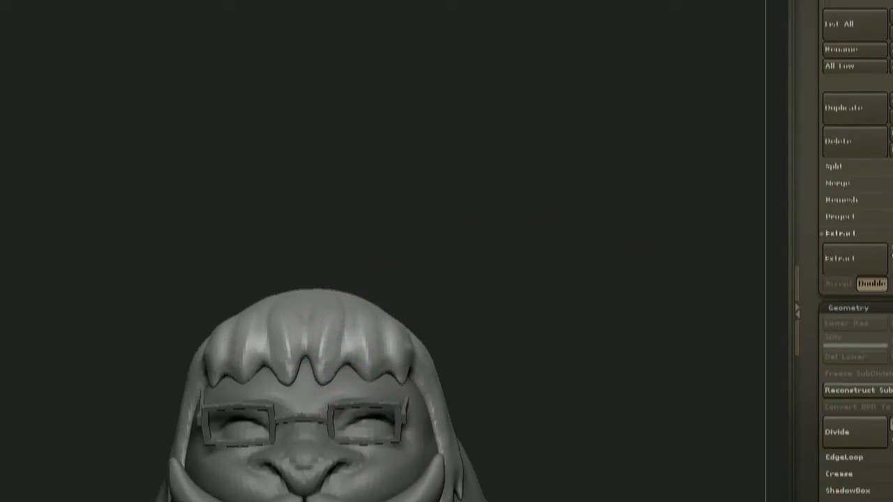
- Extract a pair of thick eyebrows from the walrus's brow as a new subtool and smooth their surface
mouse_move(503, 265)
left_mouse_down()
mouse_move(593, 279)
mouse_move(533, 258)
left_mouse_up()
left_click(376, 359, "alt")
left_click_drag(593, 249, 559, 254)
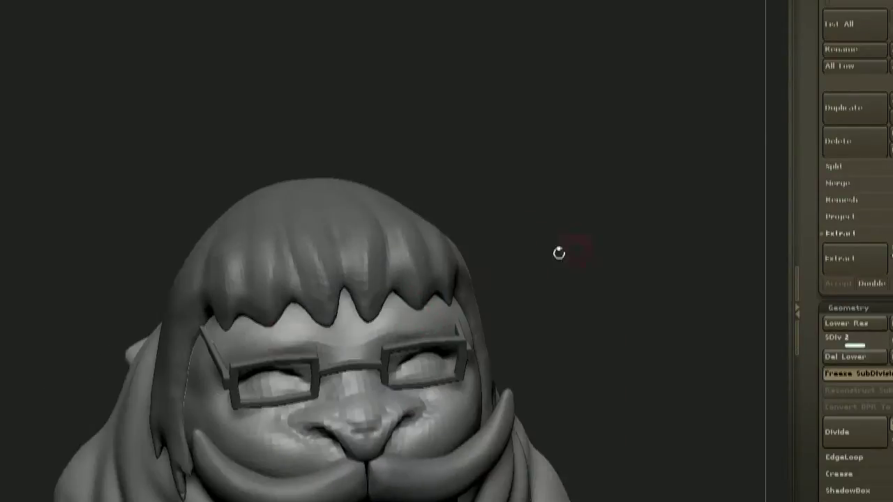
left_click(421, 321, "alt")
left_click_drag(418, 305, 422, 315)
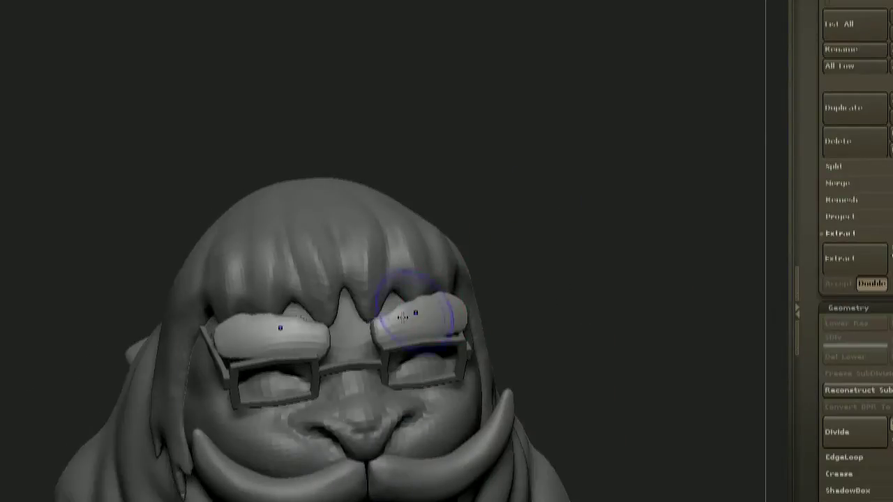
- Reshape the thick eyebrows into arches that slant down towards the nose
mouse_move(493, 275)
left_mouse_down()
mouse_move(577, 201)
mouse_move(586, 238)
left_mouse_up()
key("w")
mouse_move(548, 267)
left_mouse_down()
mouse_move(578, 229)
mouse_move(599, 240)
left_mouse_up()
key("q")
left_click_drag(512, 262, 481, 314)
mouse_move(551, 300)
left_mouse_down()
mouse_move(574, 241)
mouse_move(562, 254)
mouse_move(589, 251)
left_mouse_up()
mouse_move(504, 241)
left_mouse_down()
mouse_move(509, 272)
mouse_move(588, 288)
mouse_move(504, 272)
mouse_move(467, 324)
left_mouse_up()
mouse_move(467, 324)
right_mouse_down()
mouse_move(659, 173)
mouse_move(434, 323)
mouse_move(481, 314)
right_mouse_up()
- DynaMesh the eyebrows at resolution 128 and taper them into thin, pointed angry brows
right_click_drag(383, 369, 581, 279)
left_click_drag(581, 279, 781, 220)
left_click_drag(806, 377, 806, 126)
right_click_drag(472, 384, 521, 410)
right_click_drag(463, 345, 471, 328)
key("q")
mouse_move(623, 290)
right_mouse_down()
mouse_move(612, 271)
mouse_move(353, 305)
right_mouse_up()
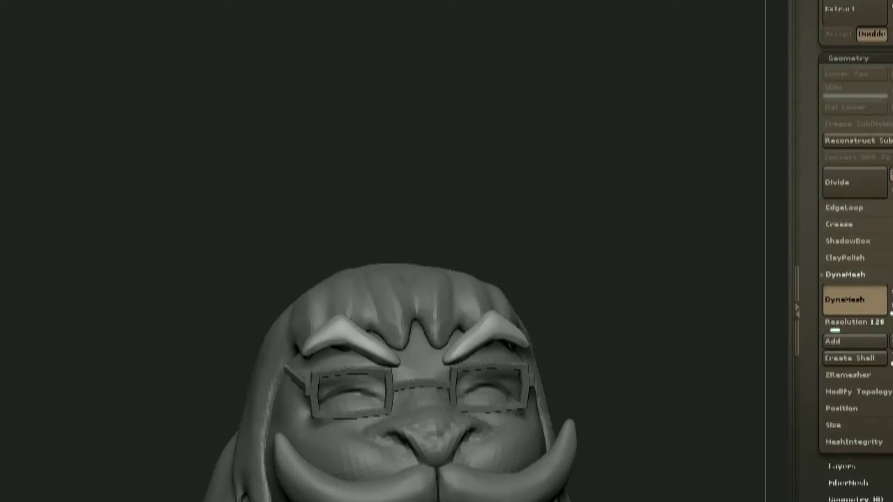
- Check the eyebrow arches from close up and ZRemesh the eyebrows
right_click_drag(613, 209, 542, 205)
right_click(246, 439)
mouse_move(235, 280)
right_mouse_down()
mouse_move(490, 255)
mouse_move(291, 202)
mouse_move(658, 205)
mouse_move(540, 196)
right_mouse_up()
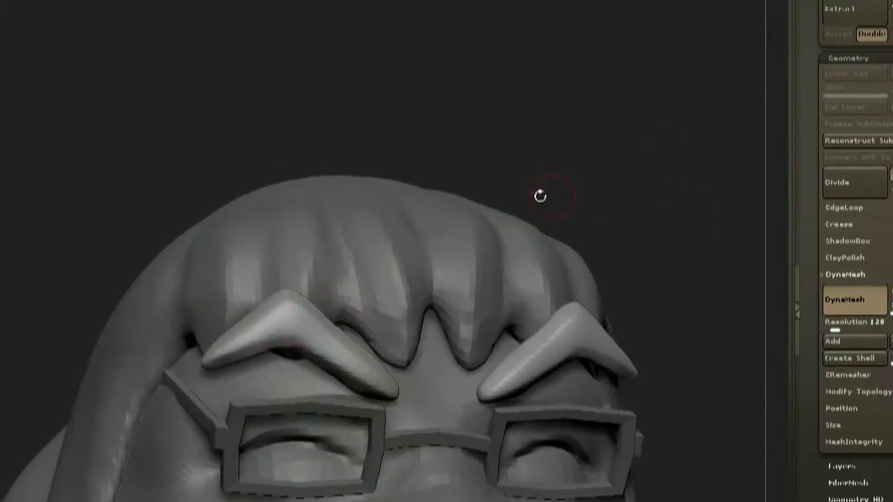
left_click_drag(715, 346, 429, 387)
left_click(347, 369, "alt")
left_click_drag(335, 432, 599, 289)
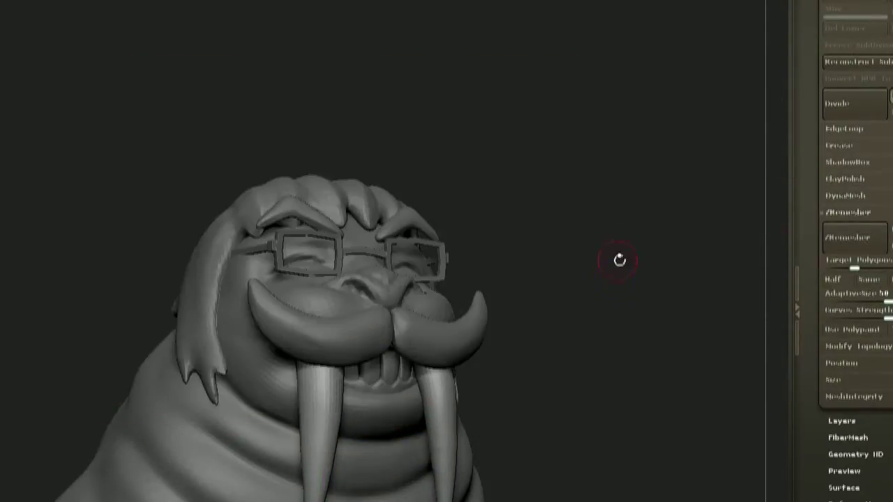
- Select the walrus's body and smooth the neck area below the mustache at a lower subdivision level
right_click_drag(619, 259, 591, 357)
left_click_drag(591, 357, 464, 309)
left_click_drag(544, 377, 509, 305, "alt")
left_click(401, 334, "alt")
mouse_move(530, 363)
left_mouse_down()
mouse_move(593, 285)
mouse_move(544, 307)
mouse_move(558, 390)
left_mouse_up()
key("shift+d")
left_click_drag(406, 345, 419, 355, "shift")
mouse_move(595, 268)
left_mouse_down()
mouse_move(567, 237)
mouse_move(573, 338)
mouse_move(502, 299)
left_mouse_up()
- Return to a higher subdivision level and shape the fat folds around the neck and chest
key("d")
left_click_drag(544, 313, 530, 377, "alt")
left_click_drag(349, 265, 399, 222)
mouse_move(554, 150)
left_mouse_down()
mouse_move(506, 173)
mouse_move(555, 150)
left_mouse_up()
left_click_drag(376, 252, 329, 275)
left_click_drag(345, 244, 390, 216)
left_click_drag(558, 168, 530, 184)
left_click_drag(370, 218, 353, 251, "shift")
mouse_move(489, 167)
left_mouse_down()
mouse_move(552, 358)
mouse_move(532, 241)
mouse_move(502, 183)
left_mouse_up()
key("d")
key("ctrl+z")
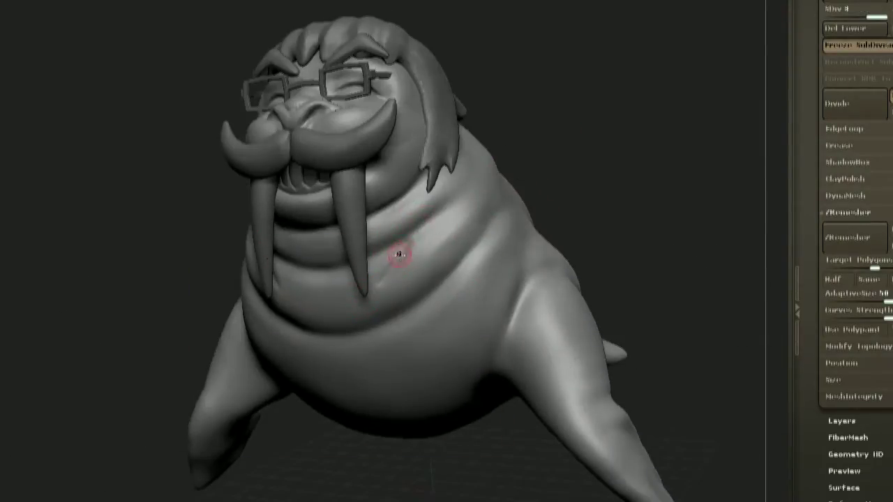
- Try to carve a V-shaped crease into the centre of the chest folds, and undo it
right_click_drag(586, 168, 319, 326)
right_click_drag(400, 252, 464, 309)
left_click_drag(371, 359, 332, 401)
right_click_drag(464, 309, 377, 293)
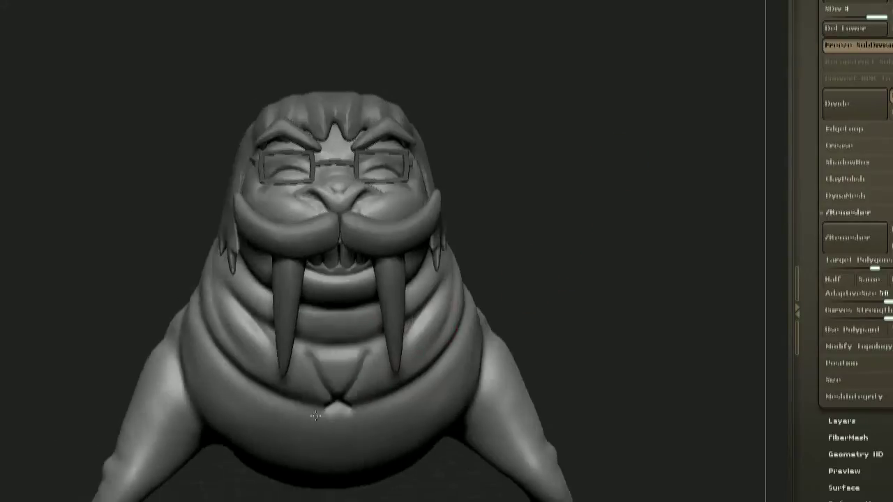
key("ctrl+z")
- Adjust the chest, shoulders and front flippers while switching between lower and higher subdivision levels
right_click_drag(558, 265, 586, 315, "ctrl")
mouse_move(586, 315)
left_mouse_down()
mouse_move(537, 293)
mouse_move(516, 403)
mouse_move(530, 335)
mouse_move(485, 300)
mouse_move(470, 319)
mouse_move(496, 314)
left_mouse_up()
key("shift+d")
key("shift+d")
key("shift+d")
key("d")
right_click_drag(456, 302, 374, 403)
mouse_move(354, 467)
right_mouse_down()
mouse_move(395, 402)
mouse_move(375, 434)
right_mouse_up()
mouse_move(412, 394)
right_mouse_down()
mouse_move(437, 387)
mouse_move(429, 456)
right_mouse_up()
mouse_move(448, 281)
right_mouse_down()
mouse_move(419, 349)
mouse_move(381, 368)
mouse_move(490, 211)
right_mouse_up()
key("d")
right_click_drag(383, 354, 535, 279)
left_click_drag(535, 279, 509, 278)
- Examine the whole walrus at several subdivision levels and toggle its polygon wireframe display
key("shift+d")
key("shift+d")
key("shift+d")
key("space")
key("d")
key("d")
key("d")
mouse_move(499, 240)
left_mouse_down()
mouse_move(540, 217)
mouse_move(563, 345)
left_mouse_up()
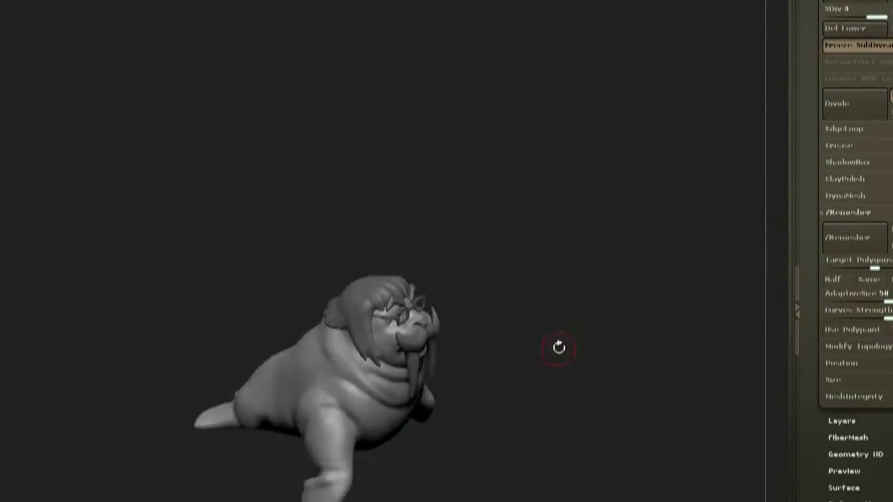
key("shift+f")
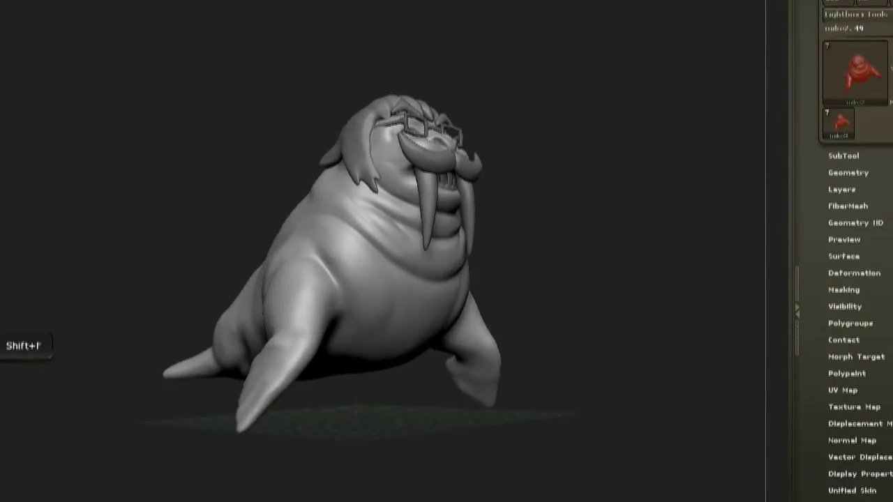
- Sculpt broad skin folds across the walrus's upper back and behind the shoulders
mouse_move(541, 234)
left_mouse_down()
mouse_move(498, 235)
mouse_move(434, 258)
mouse_move(458, 264)
left_mouse_up()
key("space")
key("space")
key("space")
mouse_move(499, 202)
left_mouse_down()
mouse_move(588, 214)
mouse_move(628, 244)
left_mouse_up()
left_click_drag(432, 335, 415, 313)
left_click_drag(558, 202, 440, 180)
left_click_drag(574, 230, 606, 239)
mouse_move(370, 216)
left_mouse_down()
mouse_move(496, 288)
mouse_move(514, 285)
mouse_move(411, 287)
left_mouse_up()
right_click_drag(390, 289, 374, 266)
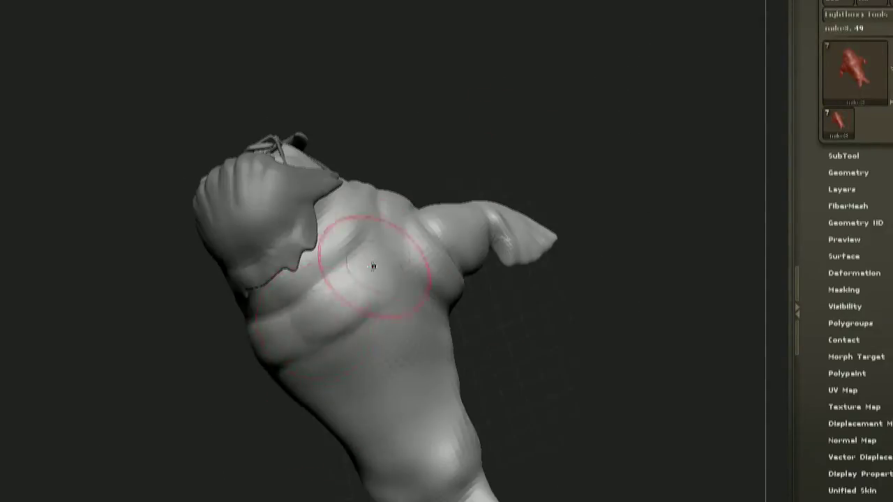
- Smooth the skin folds on the back and shoulders, checking them from several sides
left_click_drag(579, 307, 530, 334)
mouse_move(704, 251)
left_mouse_down()
mouse_move(657, 229)
mouse_move(586, 244)
left_mouse_up()
mouse_move(408, 320)
right_mouse_down()
mouse_move(390, 326)
mouse_move(410, 328)
mouse_move(365, 328)
mouse_move(415, 330)
right_mouse_up()
mouse_move(645, 203)
left_mouse_down()
mouse_move(690, 207)
mouse_move(680, 195)
left_mouse_up()
left_click_drag(356, 346, 381, 286, "shift")
mouse_move(349, 341)
right_mouse_down()
mouse_move(361, 327)
mouse_move(609, 227)
mouse_move(510, 257)
mouse_move(557, 273)
right_mouse_up()
- Adjust the rear ends of the hair with small moves behind the head
key("space")
left_click_drag(259, 325, 269, 324)
right_click_drag(243, 327, 232, 326)
key("space")
left_click_drag(274, 307, 268, 307)
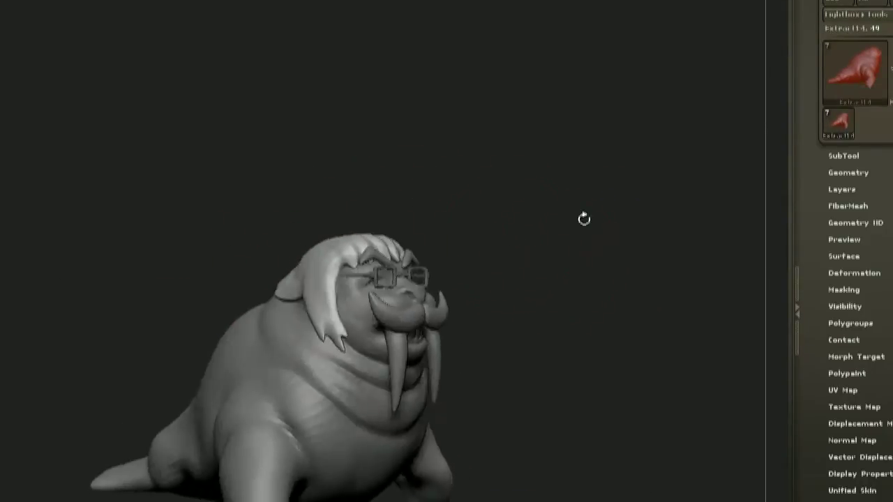
- Duplicate the hair subtool, isolate the copy, cut it down and DynaMesh it into a rounded blob
mouse_move(583, 219)
right_mouse_down()
mouse_move(530, 255)
mouse_move(498, 293)
mouse_move(512, 341)
mouse_move(489, 270)
mouse_move(536, 295)
right_mouse_up()
left_click(844, 155)
left_click(850, 252)
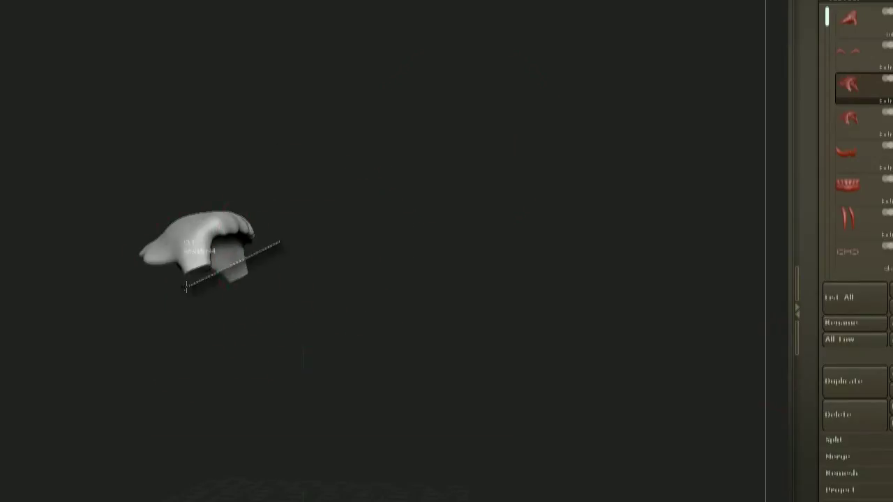
left_click_drag(186, 287, 174, 292, "ctrl+shift")
left_click_drag(809, 481, 809, 332)
right_click_drag(380, 351, 436, 328, "ctrl")
right_click_drag(436, 328, 434, 270, "ctrl")
left_click_drag(318, 302, 449, 259)
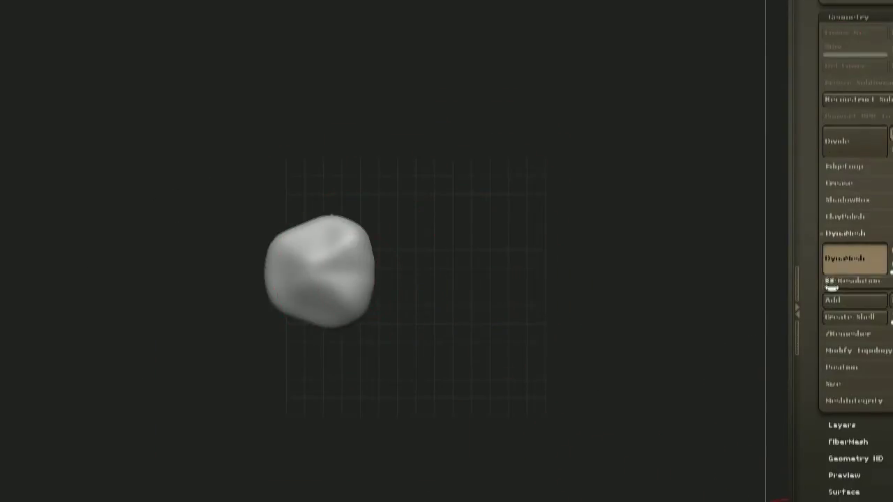
- Pull the blob out into an elongated fish body with a forked tail
left_click_drag(267, 276, 209, 273)
key("space")
key("space")
right_click_drag(474, 307, 502, 241)
left_click_drag(502, 242, 160, 297, "ctrl+shift")
right_click_drag(293, 307, 324, 262)
left_click_drag(324, 261, 217, 212)
right_click(304, 253)
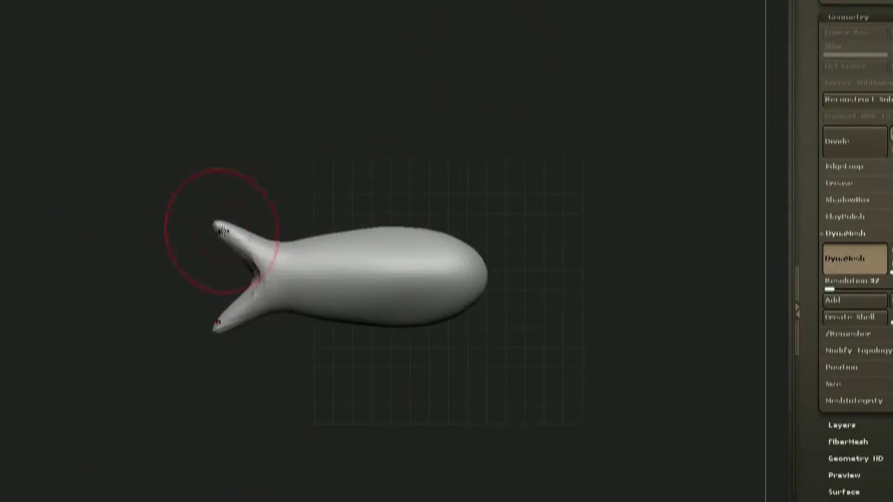
- Refine the two tail fins and round the fish's head and body
left_click_drag(221, 209, 254, 262)
key("space")
mouse_move(252, 220)
left_mouse_down()
mouse_move(235, 221)
mouse_move(226, 253)
left_mouse_up()
key("space")
mouse_move(481, 281)
left_mouse_down()
mouse_move(489, 282)
mouse_move(481, 261)
left_mouse_up()
mouse_move(537, 272)
left_mouse_down()
mouse_move(565, 289)
mouse_move(551, 258)
left_mouse_up()
key("space")
left_click_drag(483, 198, 508, 198)
mouse_move(542, 241)
left_mouse_down()
mouse_move(533, 210)
mouse_move(562, 185)
left_mouse_up()
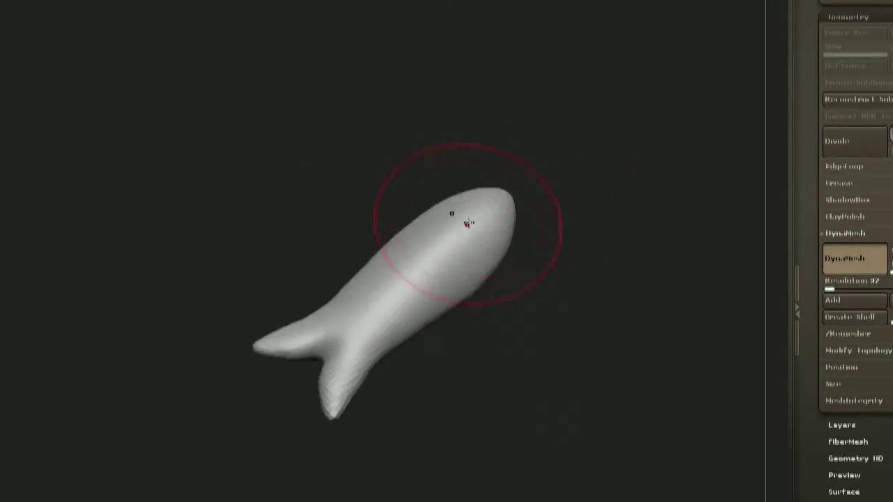
- Reposition the fish sideways with the Transpose Move tool
left_click_drag(446, 132, 432, 62)
key("w")
left_click_drag(687, 188, 622, 194)
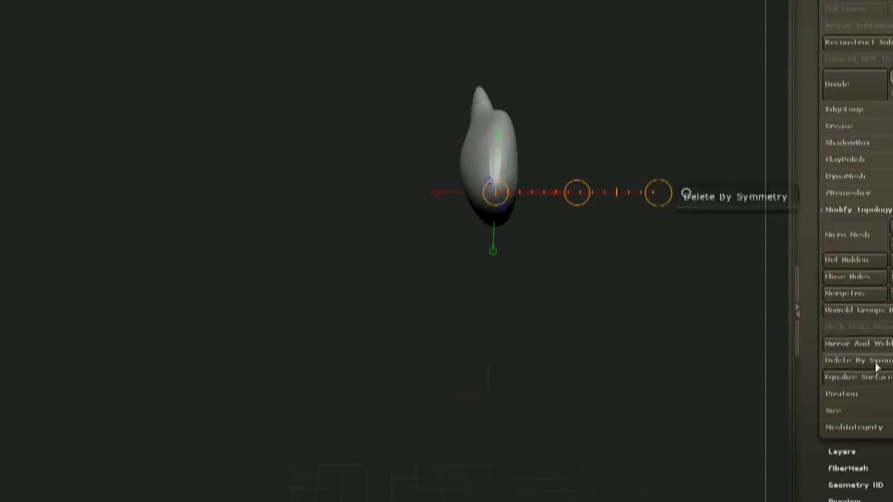
mouse_move(659, 193)
left_mouse_down()
mouse_move(643, 207)
mouse_move(659, 193)
left_mouse_up()
mouse_move(557, 193)
left_mouse_down()
mouse_move(560, 259)
mouse_move(451, 124)
mouse_move(458, 133)
mouse_move(446, 168)
left_mouse_up()
key("q")
- Smooth the fish's body and refine the silhouette of its belly, back and pointed tail fins
left_click_drag(265, 163, 216, 157, "shift")
mouse_move(572, 138)
left_mouse_down()
mouse_move(481, 116)
mouse_move(481, 136)
left_mouse_up()
left_click_drag(310, 212, 311, 232)
left_click_drag(527, 194, 524, 192)
left_click_drag(398, 270, 398, 262)
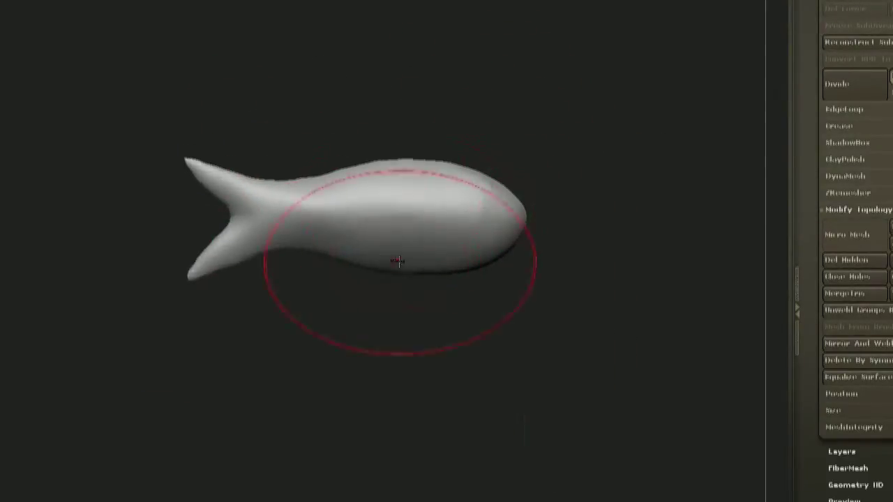
key("space")
left_click_drag(191, 274, 183, 268)
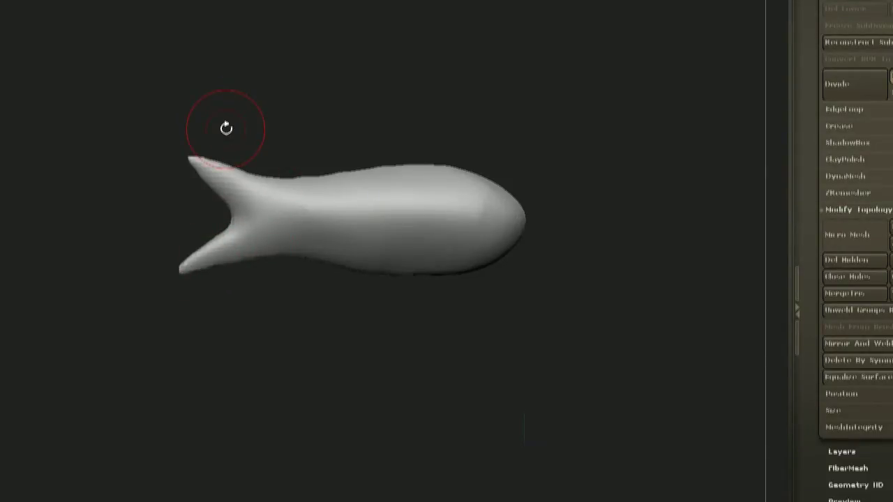
left_click_drag(457, 126, 465, 151)
left_click_drag(377, 213, 350, 217, "shift")
mouse_move(481, 157)
left_mouse_down()
mouse_move(486, 193)
mouse_move(448, 198)
mouse_move(467, 261)
left_mouse_up()
- DynaMesh the fish again and refine the base of its tail
left_click(845, 176)
left_click(851, 367)
left_click(851, 367)
key("space")
mouse_move(515, 351)
left_mouse_down("shift")
mouse_move(656, 223)
mouse_move(751, 251)
left_mouse_up("shift")
key("space")
left_click_drag(297, 255, 303, 256)
key("space")
- Thin the forked tail and slim the fish's profile, checking it from above
key("space")
left_click_drag(278, 246, 284, 247)
left_click_drag(282, 295, 275, 289)
key("space")
left_click_drag(283, 252, 280, 253)
left_click_drag(259, 211, 262, 202)
key("space")
left_click_drag(306, 219, 312, 227)
left_click_drag(318, 311, 317, 306)
mouse_move(582, 348)
left_mouse_down("alt")
mouse_move(578, 199)
mouse_move(575, 265)
left_mouse_up("alt")
left_click_drag(575, 265, 562, 365, "shift")
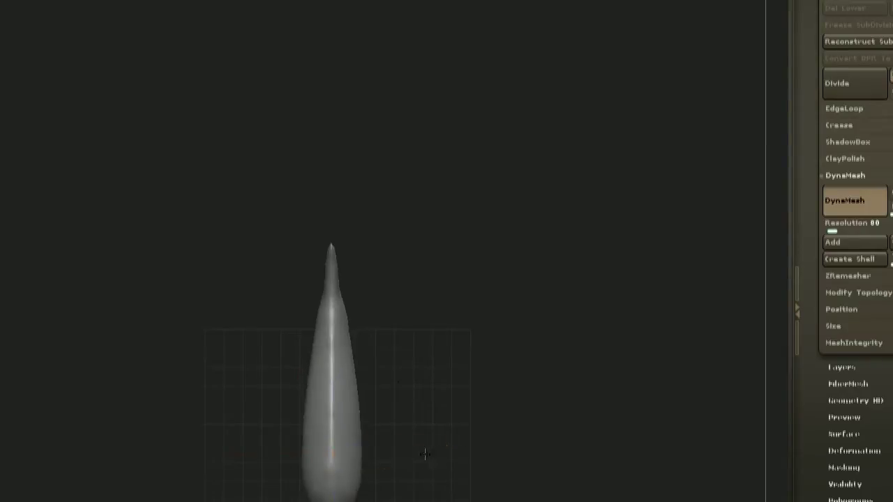
- Retopologize the fish with ZRemesher and reshape the tips of its forked tail
left_click_drag(443, 276, 475, 263)
left_click_drag(488, 328, 572, 216, "shift")
left_click(847, 276)
mouse_move(502, 291)
left_mouse_down()
mouse_move(592, 249)
mouse_move(593, 328)
left_mouse_up()
left_click_drag(231, 349, 226, 353)
left_click_drag(419, 481, 446, 321, "alt")
key("space")
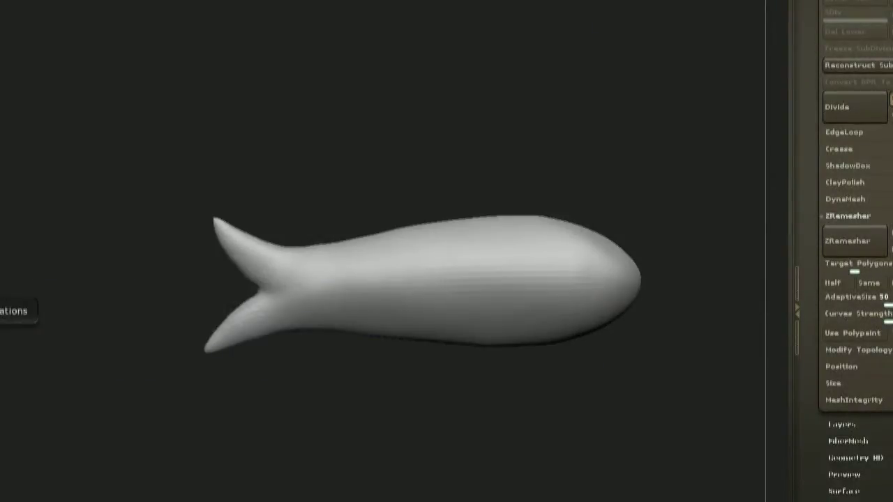
left_click_drag(384, 418, 363, 413)
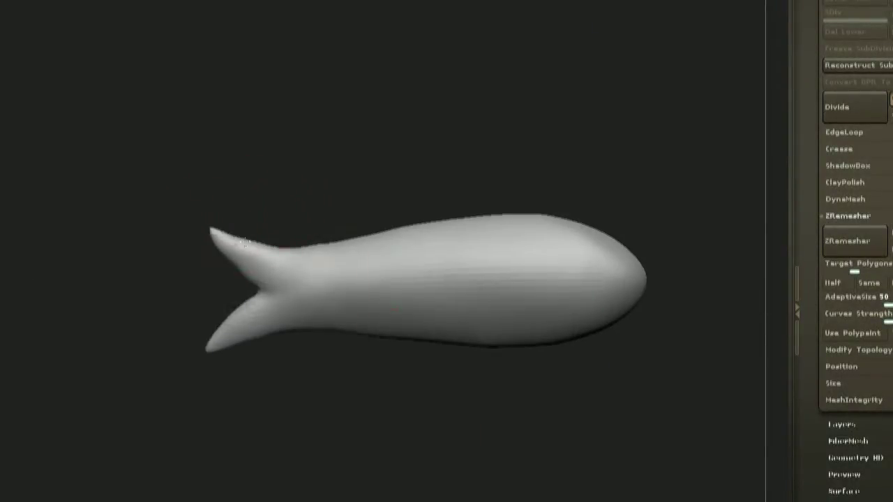
left_click_drag(256, 241, 256, 247)
mouse_move(590, 307)
left_mouse_down("alt")
mouse_move(594, 229)
mouse_move(597, 300)
left_mouse_up("alt")
left_click_drag(239, 351, 247, 344)
- Carve a curved gill line behind the fish's head and an X-shaped eye on its side
left_click_drag(677, 272, 688, 219, "alt")
mouse_move(535, 232)
left_mouse_down("alt")
mouse_move(522, 226)
mouse_move(424, 262)
left_mouse_up("alt")
right_click_drag(424, 263, 430, 258)
left_click_drag(406, 271, 453, 359)
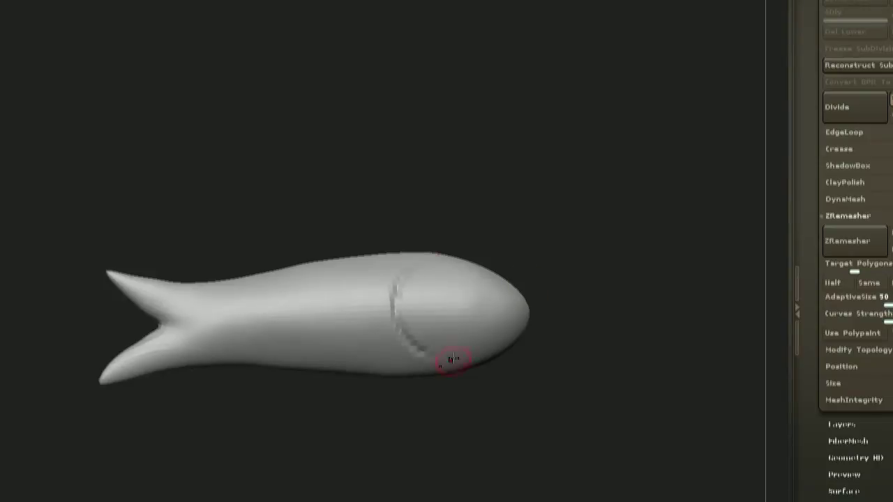
left_click_drag(534, 166, 548, 163)
left_click_drag(474, 276, 438, 312)
left_click_drag(435, 275, 479, 322)
mouse_move(644, 185)
left_mouse_down()
mouse_move(596, 207)
mouse_move(598, 233)
left_mouse_up()
- Subdivide the fish to level 2, recarve the gill line and sketch faint rows of scales along the body
key("ctrl+d")
left_click_drag(428, 269, 498, 348)
left_click_drag(380, 297, 394, 331)
left_click_drag(383, 299, 409, 330)
left_click_drag(379, 328, 415, 363)
left_click_drag(537, 265, 522, 225)
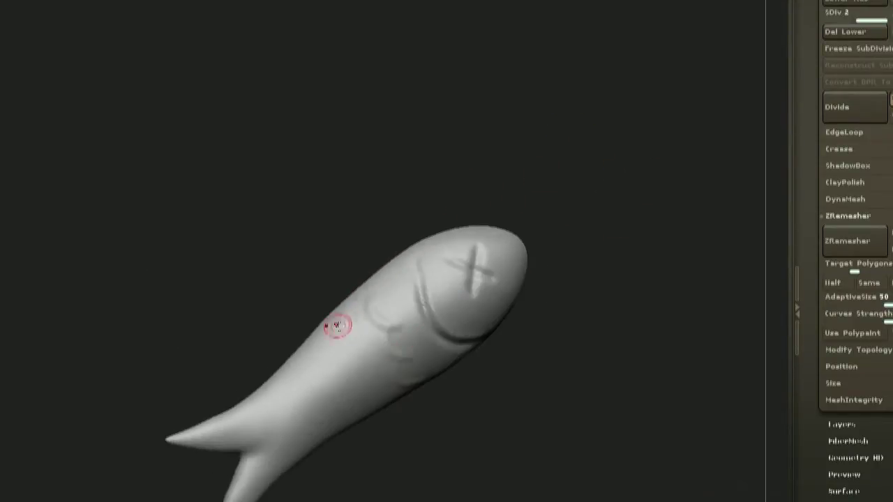
left_click_drag(370, 360, 404, 390)
left_click_drag(568, 272, 573, 234)
left_click_drag(327, 345, 338, 365)
right_click_drag(458, 221, 552, 354, "ctrl")
right_click_drag(553, 354, 534, 317)
right_click_drag(585, 230, 562, 198, "ctrl")
- Deepen the outlines of the first scales directly behind the gill line
left_click_drag(363, 244, 355, 285)
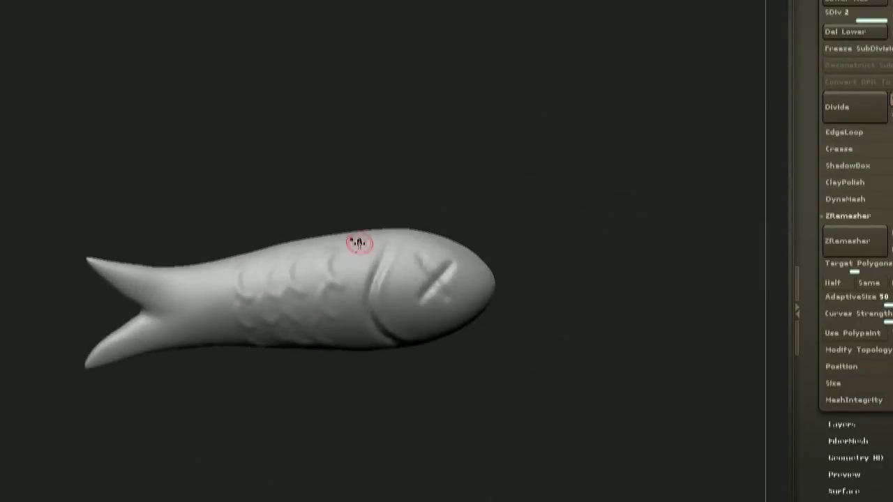
left_click_drag(505, 242, 488, 220)
left_click_drag(340, 311, 354, 341)
mouse_move(516, 283)
left_mouse_down()
mouse_move(526, 249)
mouse_move(512, 216)
left_mouse_up()
left_click_drag(307, 255, 299, 279)
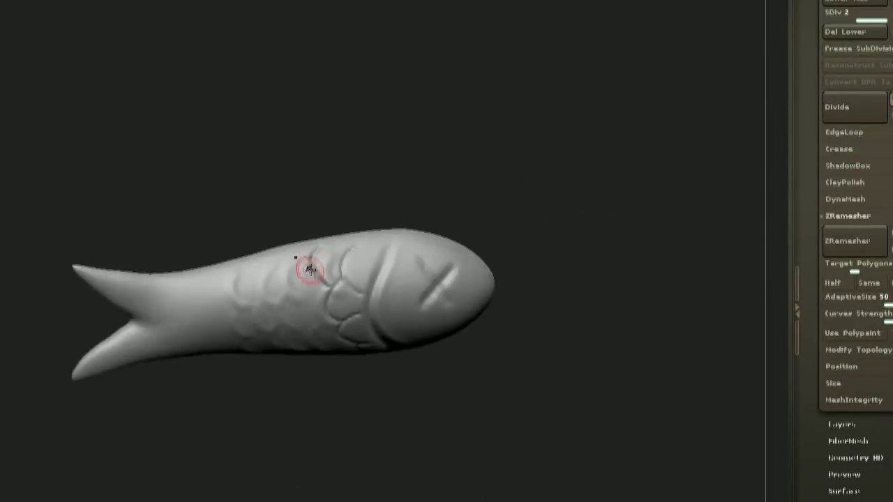
left_click_drag(512, 224, 527, 251)
left_click_drag(329, 285, 330, 304)
left_click_drag(518, 230, 504, 205)
- Carve overlapping scale outlines across the middle of the fish's body
right_click_drag(540, 178, 574, 114, "ctrl")
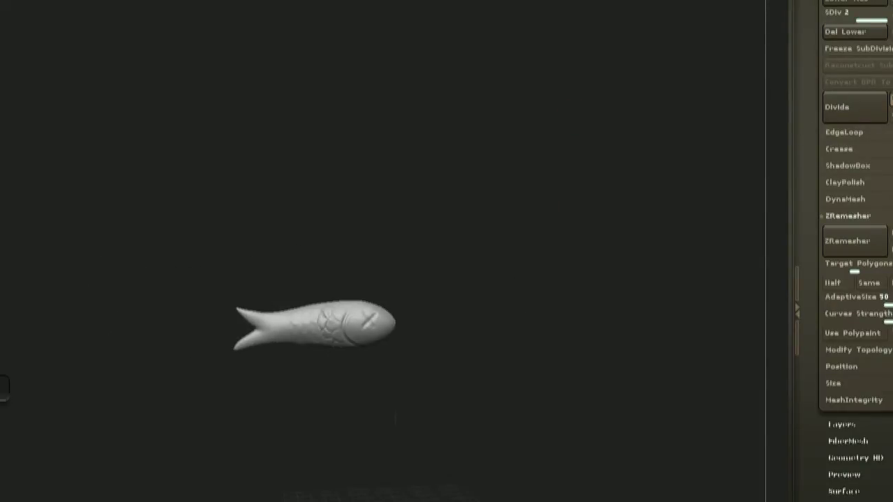
right_click_drag(558, 119, 481, 197, "ctrl")
left_click_drag(481, 198, 474, 218)
left_click_drag(283, 269, 269, 306)
left_click_drag(530, 219, 524, 183)
left_click_drag(263, 293, 241, 255)
right_click_drag(477, 185, 491, 110, "ctrl")
left_click_drag(443, 155, 473, 109)
right_click_drag(431, 221, 441, 292, "ctrl")
left_click_drag(256, 285, 241, 265)
- Extend the carved scale rows from the middle of the body to the base of the tail
mouse_move(530, 167)
left_mouse_down()
mouse_move(555, 117)
mouse_move(537, 150)
left_mouse_up()
left_click_drag(221, 293, 241, 307)
mouse_move(537, 175)
left_mouse_down()
mouse_move(576, 207)
mouse_move(544, 161)
left_mouse_up()
left_click_drag(218, 255, 202, 265)
left_click_drag(293, 153, 306, 185)
left_click_drag(202, 311, 216, 328)
left_click_drag(307, 185, 279, 133)
left_click_drag(195, 251, 187, 275)
mouse_move(300, 119)
left_mouse_down()
mouse_move(315, 141)
mouse_move(188, 327)
left_mouse_up()
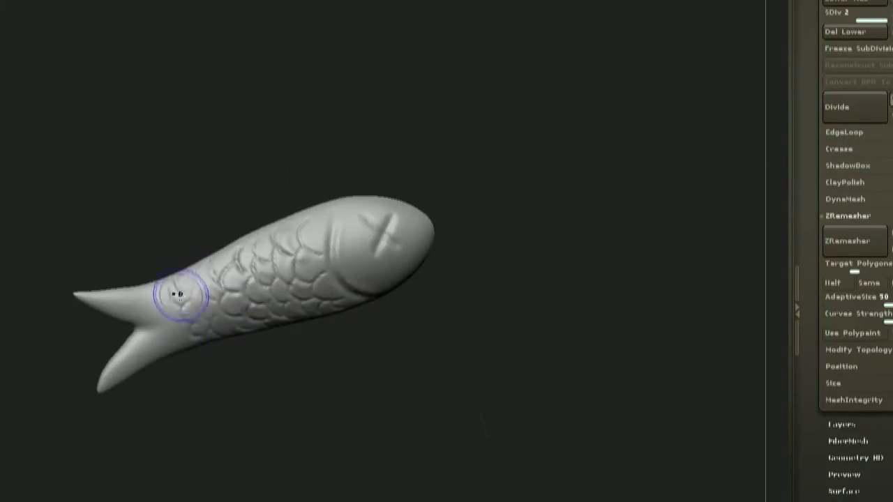
- Sharpen the gill line and redefine the X-shaped eye on the fish's head
left_click_drag(258, 338, 344, 238)
left_click_drag(553, 148, 518, 152)
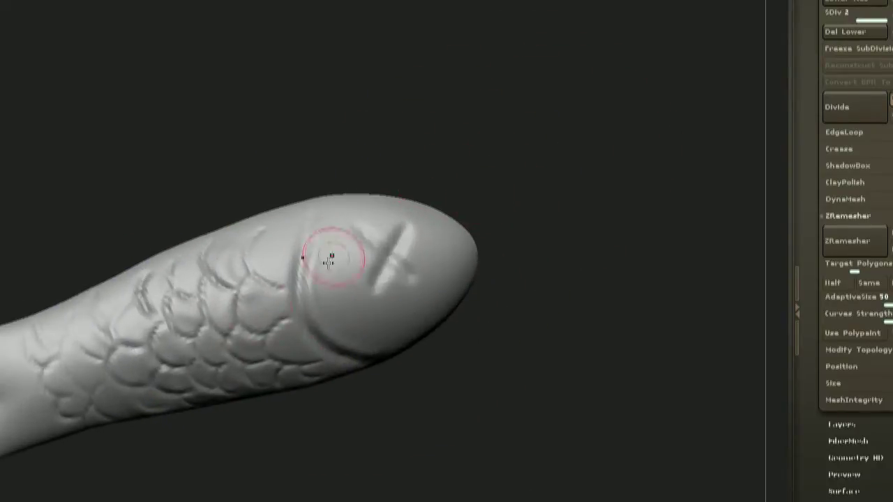
left_click_drag(329, 153, 349, 148)
left_click_drag(631, 125, 582, 190)
left_click_drag(300, 228, 391, 356)
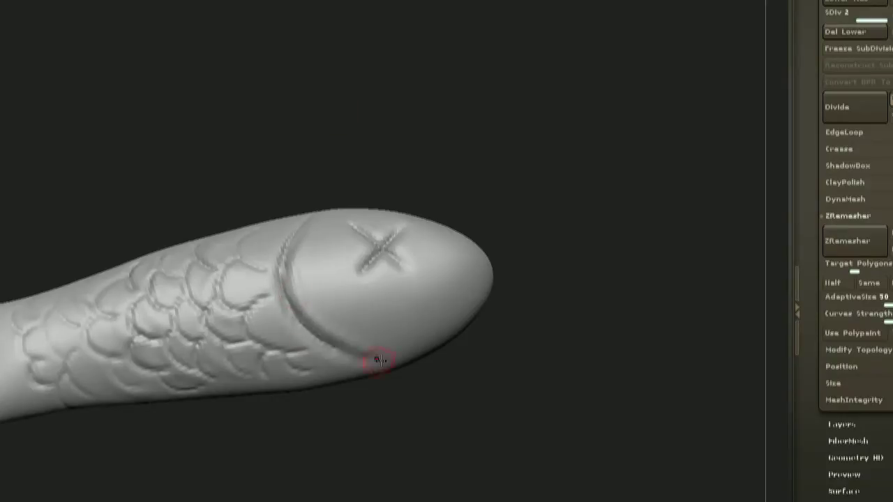
left_click_drag(327, 337, 535, 217)
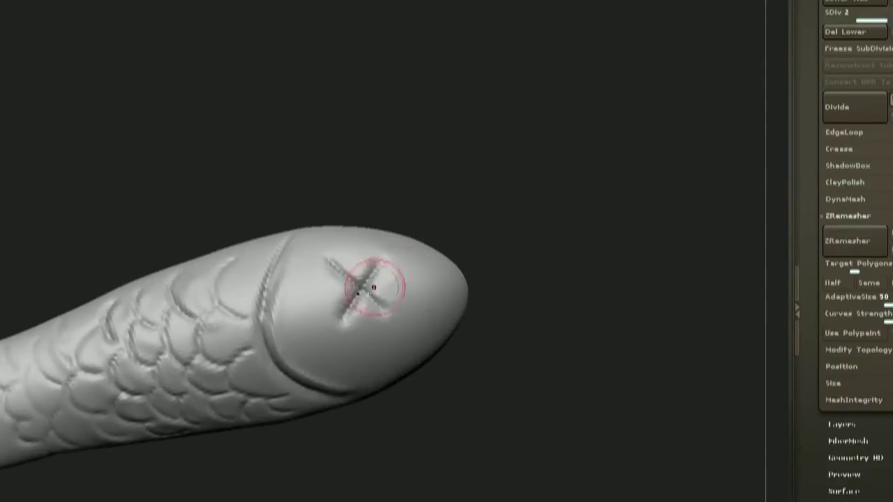
- Shape the fish's snout and cut a mouth into the front of its head, switching between subdivision levels
mouse_move(551, 370)
left_mouse_down("alt")
mouse_move(498, 304)
mouse_move(651, 257)
mouse_move(600, 265)
mouse_move(499, 255)
left_mouse_up("alt")
mouse_move(424, 239)
left_mouse_down()
mouse_move(387, 272)
mouse_move(488, 221)
mouse_move(430, 254)
mouse_move(485, 259)
mouse_move(440, 215)
left_mouse_up()
right_click_drag(440, 216, 452, 244, "ctrl")
mouse_move(452, 245)
left_mouse_down()
mouse_move(466, 234)
mouse_move(451, 244)
left_mouse_up()
key("shift+d")
right_click_drag(452, 244, 434, 203, "ctrl")
left_click_drag(419, 180, 388, 164)
left_click_drag(427, 228, 546, 243)
key("d")
right_click_drag(546, 243, 612, 210, "ctrl")
- Broaden the lobes of the forked tail and start hollowing their faces
left_click_drag(272, 422, 330, 391, "alt")
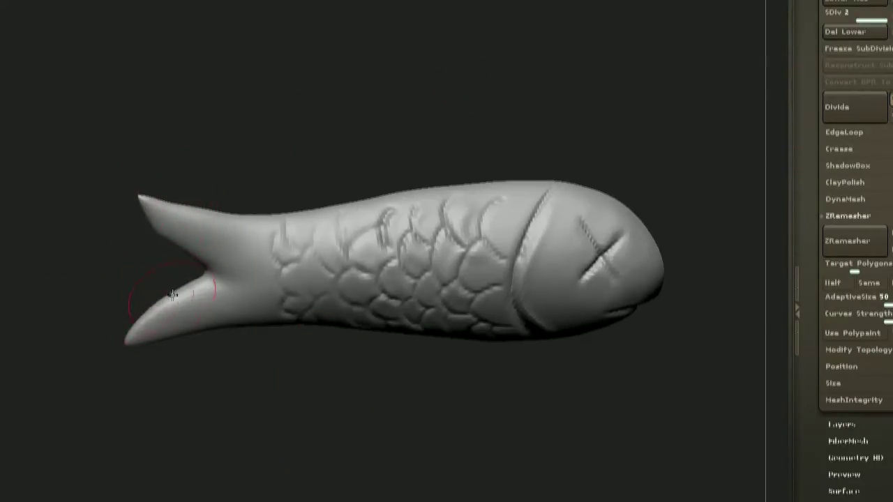
left_click_drag(142, 321, 230, 316)
left_click_drag(231, 278, 277, 189)
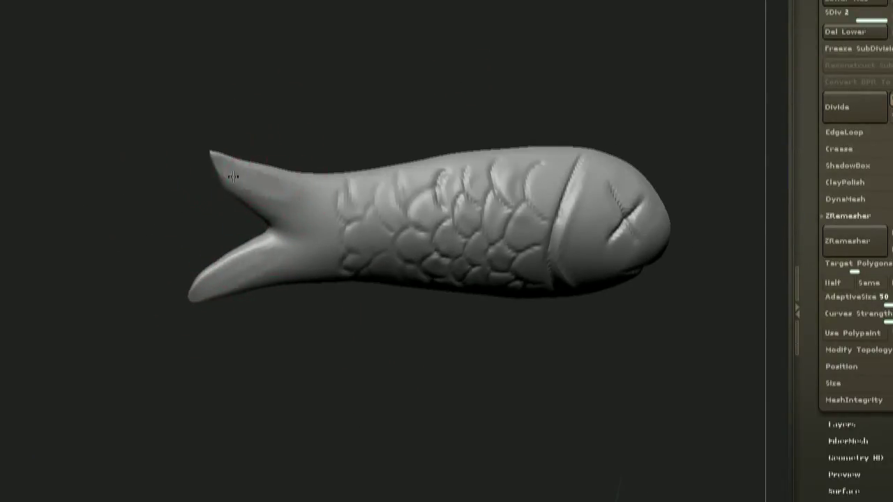
left_click_drag(196, 331, 303, 395)
mouse_move(353, 253)
left_mouse_down()
mouse_move(354, 289)
mouse_move(586, 203)
mouse_move(417, 218)
left_mouse_up()
left_click_drag(163, 360, 216, 262)
- Carve a recessed area with a curved border across both tail lobes and smooth its surface
left_click_drag(380, 307, 405, 313)
left_click_drag(325, 267, 349, 392)
left_click_drag(469, 274, 577, 334, "alt")
left_click_drag(418, 342, 440, 456)
left_click_drag(318, 342, 336, 362)
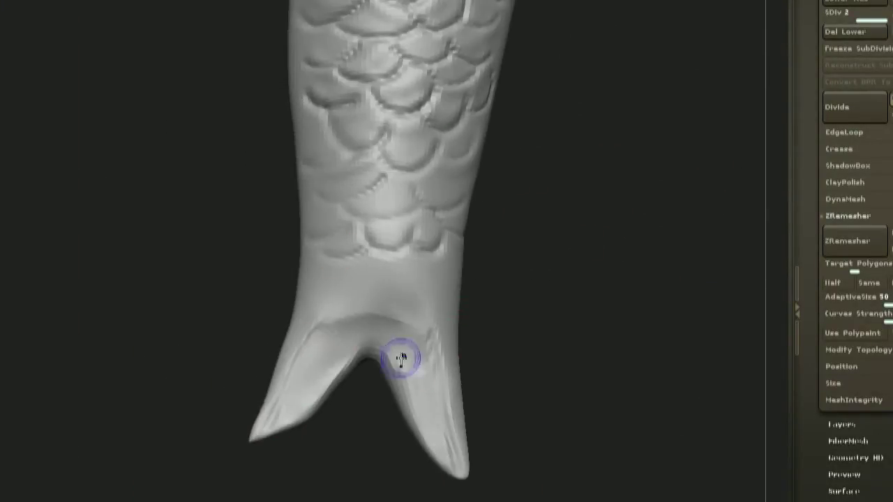
left_click_drag(387, 383, 366, 308)
left_click_drag(548, 374, 345, 335)
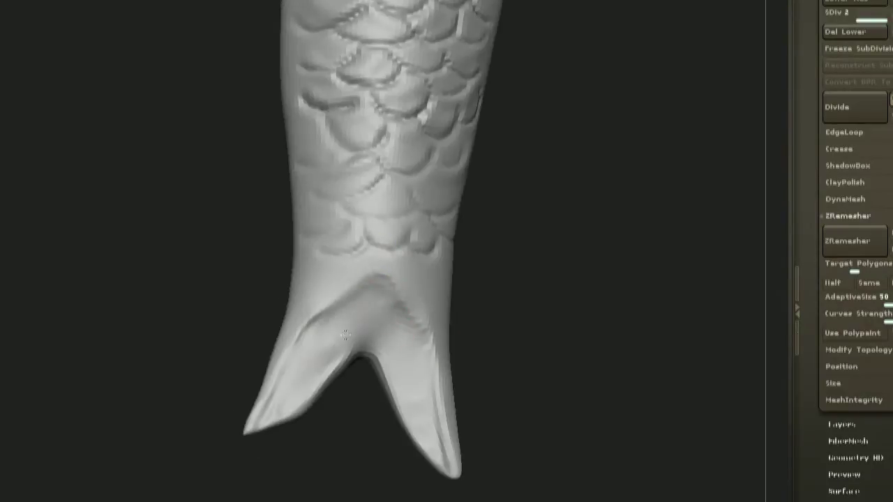
left_click_drag(495, 321, 475, 223, "alt")
left_click_drag(549, 229, 384, 217, "alt")
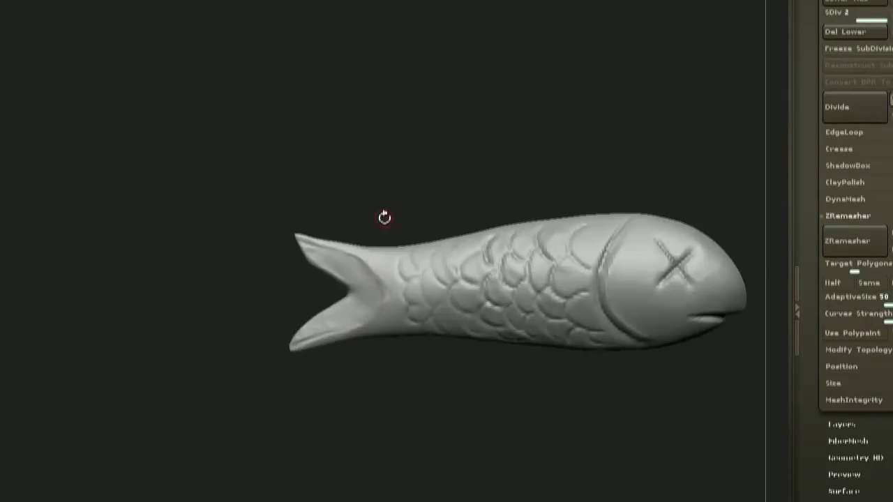
- Refine the curved border where the recessed tail fin meets the body
mouse_move(625, 231)
left_mouse_down("alt")
mouse_move(825, 165)
mouse_move(628, 230)
left_mouse_up("alt")
left_click_drag(373, 295, 371, 279)
mouse_move(330, 198)
left_mouse_down()
mouse_move(334, 184)
mouse_move(383, 229)
left_mouse_up()
mouse_move(488, 226)
left_mouse_down("alt")
mouse_move(560, 235)
mouse_move(644, 219)
mouse_move(573, 276)
left_mouse_up("alt")
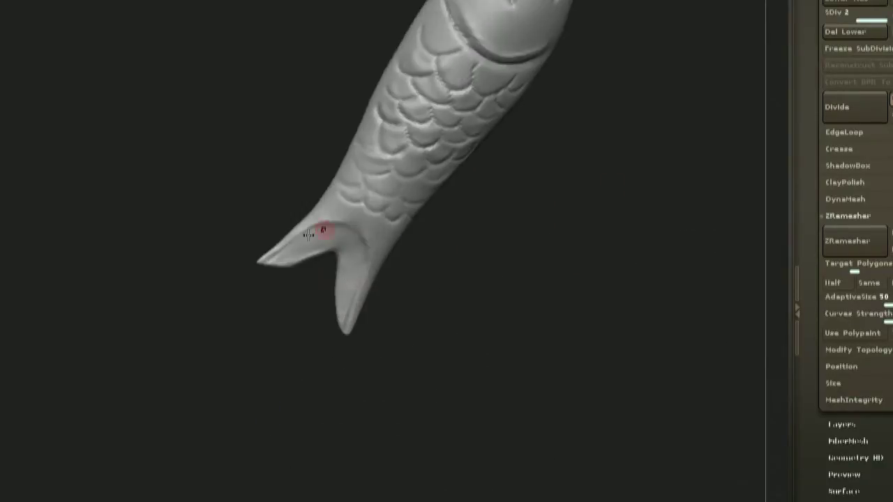
left_click_drag(355, 314, 367, 248)
left_click_drag(530, 189, 422, 148, "alt")
mouse_move(357, 296)
left_mouse_down()
mouse_move(318, 303)
mouse_move(512, 205)
mouse_move(617, 244)
left_mouse_up()
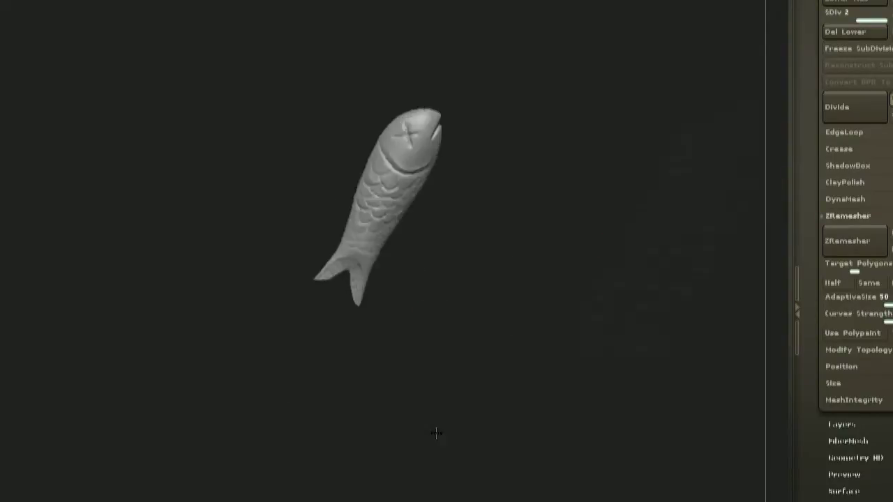
- Sculpt broad ray grooves and notched ends into both lobes of the tail fin
mouse_move(435, 433)
left_mouse_down("alt")
mouse_move(334, 230)
mouse_move(244, 282)
left_mouse_up("alt")
left_click_drag(405, 293, 434, 296)
left_click_drag(338, 252, 347, 342)
mouse_move(433, 295)
left_mouse_down()
mouse_move(410, 291)
mouse_move(442, 297)
mouse_move(502, 231)
mouse_move(556, 279)
mouse_move(636, 201)
mouse_move(546, 193)
mouse_move(535, 233)
mouse_move(550, 244)
left_mouse_up()
mouse_move(503, 209)
left_mouse_down()
mouse_move(518, 247)
mouse_move(522, 153)
mouse_move(548, 209)
mouse_move(544, 237)
left_mouse_up()
left_click(356, 314)
left_click(347, 266)
mouse_move(335, 261)
left_mouse_down()
mouse_move(342, 363)
mouse_move(311, 272)
mouse_move(217, 245)
mouse_move(298, 299)
mouse_move(253, 228)
mouse_move(483, 260)
mouse_move(470, 156)
mouse_move(450, 152)
mouse_move(262, 302)
mouse_move(490, 272)
left_mouse_up()
key("shift+f")
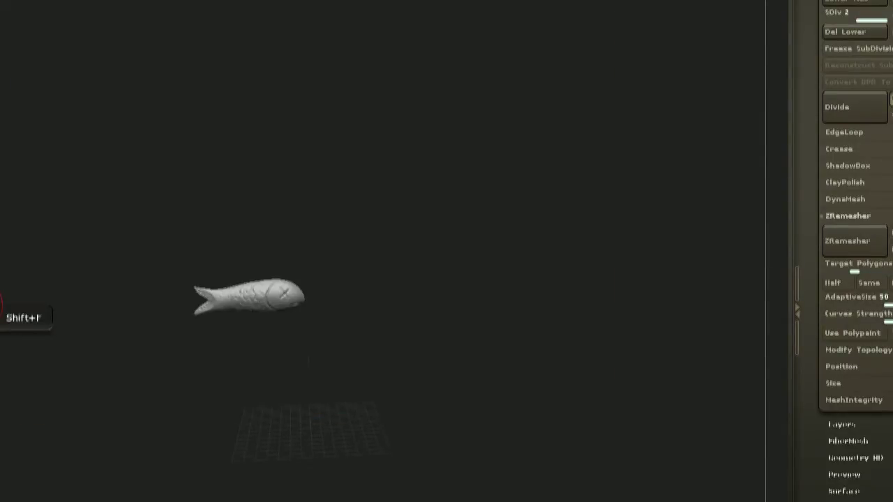
left_click_drag(490, 271, 277, 333, "alt")
left_click_drag(268, 303, 252, 417, "alt")
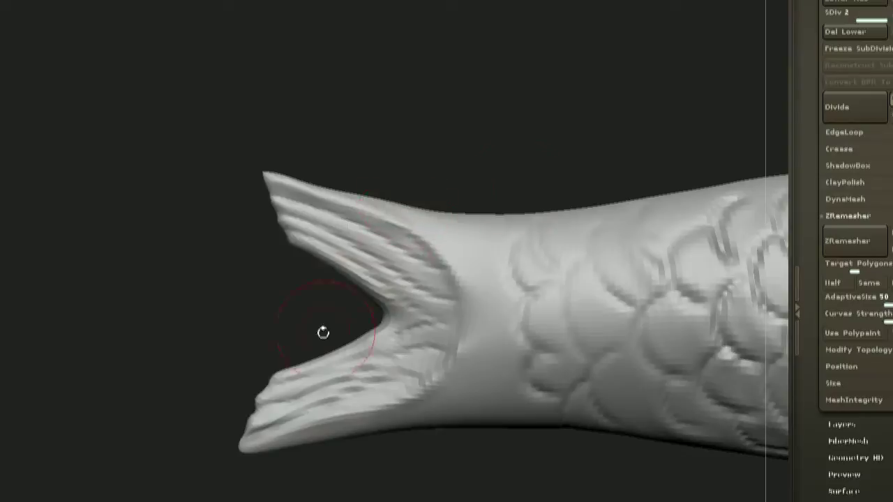
left_click_drag(323, 333, 314, 317, "alt")
left_click_drag(460, 188, 530, 335)
- Raise the fish to subdivision level 4 and carve thin ray lines along both tail lobes
key("d")
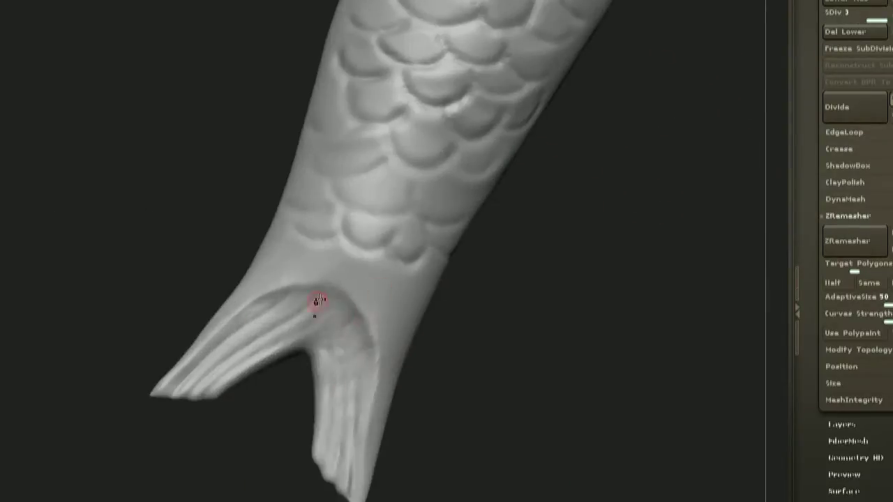
left_click_drag(316, 292, 190, 398)
left_click_drag(283, 292, 173, 396)
left_click_drag(209, 446, 193, 417, "alt")
left_click_drag(310, 286, 309, 442)
left_click_drag(335, 282, 323, 453)
left_click_drag(426, 390, 419, 392)
left_click_drag(348, 308, 336, 456)
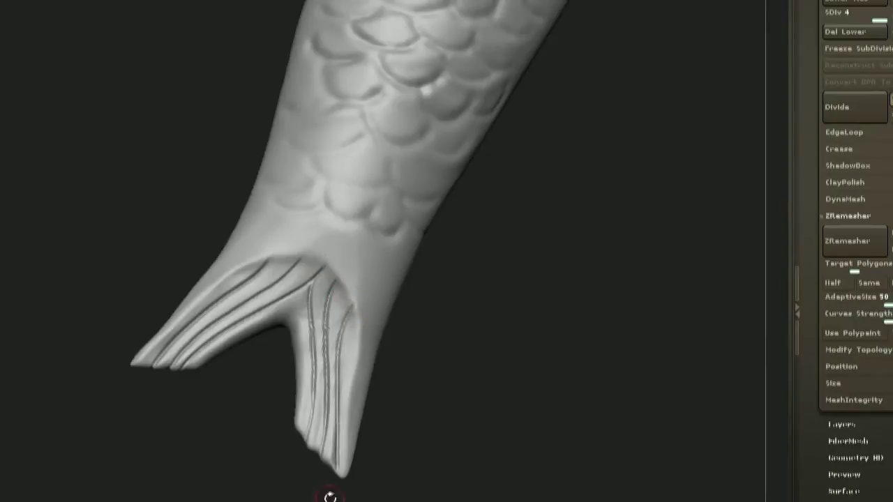
left_click_drag(330, 497, 334, 493)
left_click_drag(354, 349, 344, 444)
mouse_move(433, 426)
left_mouse_down()
mouse_move(542, 451)
mouse_move(628, 447)
left_mouse_up()
left_click_drag(289, 338, 299, 448)
- Sharpen both strokes of the X-shaped eye at the higher subdivision level
mouse_move(349, 133)
left_mouse_down()
mouse_move(499, 144)
mouse_move(501, 252)
left_mouse_up()
left_click_drag(436, 295, 383, 351)
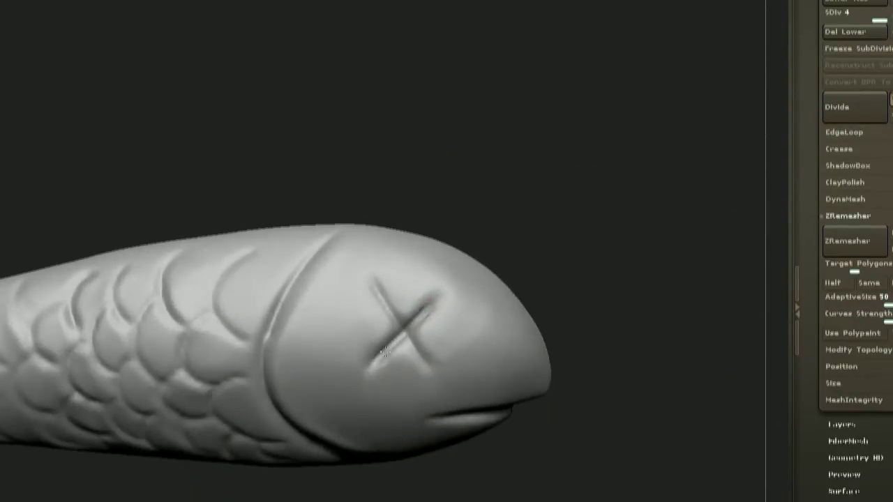
mouse_move(513, 262)
left_mouse_down()
mouse_move(615, 235)
mouse_move(638, 244)
left_mouse_up()
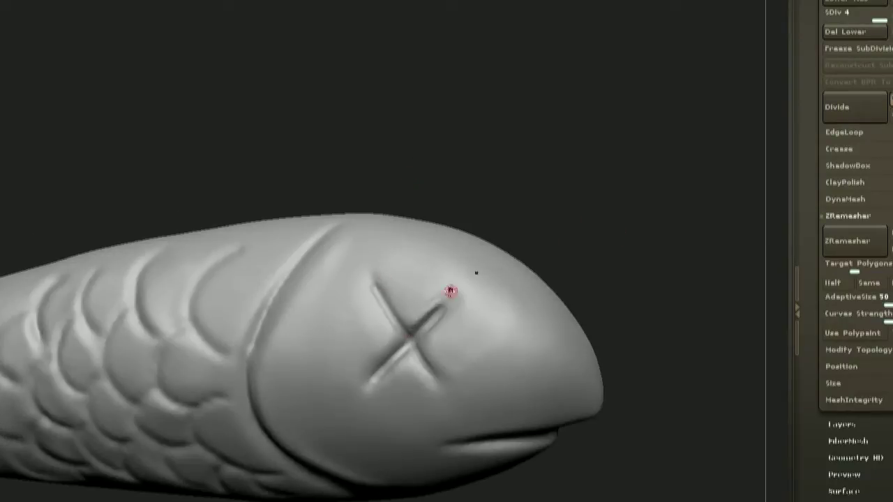
left_click_drag(440, 303, 382, 366)
mouse_move(573, 259)
left_mouse_down()
mouse_move(579, 216)
mouse_move(496, 177)
left_mouse_up()
mouse_move(572, 216)
left_mouse_down()
mouse_move(495, 230)
mouse_move(680, 228)
mouse_move(536, 328)
mouse_move(548, 244)
mouse_move(537, 209)
left_mouse_up()
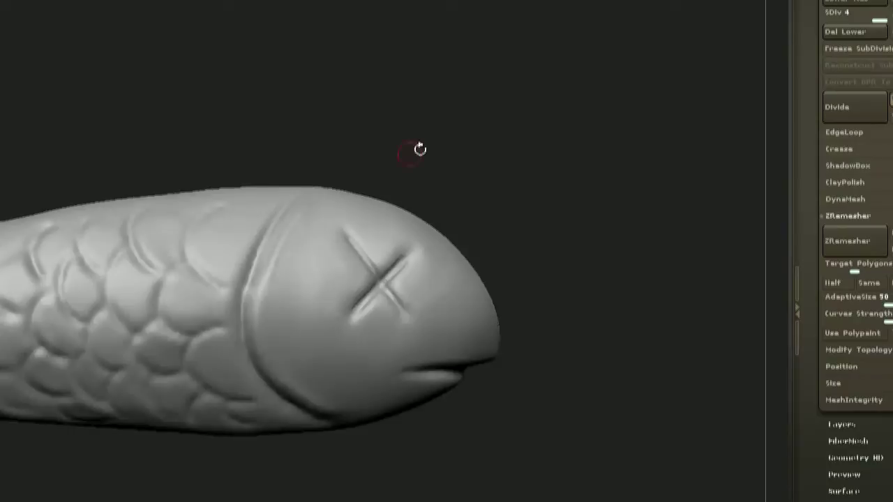
- Deepen and widen the groove of the gill line behind the head
left_click_drag(279, 230, 249, 349)
left_click_drag(544, 244, 573, 265)
left_click_drag(390, 139, 408, 123)
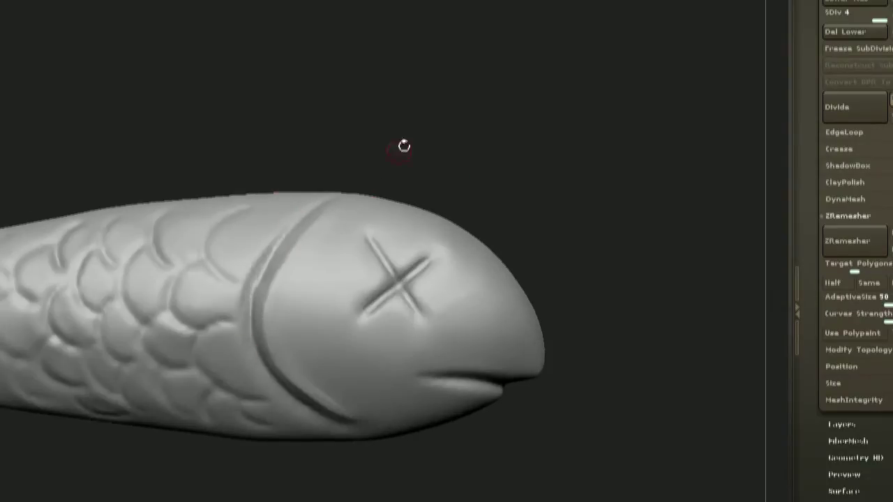
left_click_drag(311, 62, 322, 89)
- Adjust the brush's Z Intensity and start accentuating the scales near the gill
mouse_move(433, 168)
left_mouse_down()
mouse_move(512, 188)
mouse_move(489, 191)
left_mouse_up()
left_click_drag(537, 163, 465, 204)
left_click_drag(362, 267, 335, 296)
left_click_drag(446, 202, 466, 225)
key("space")
left_click(485, 280)
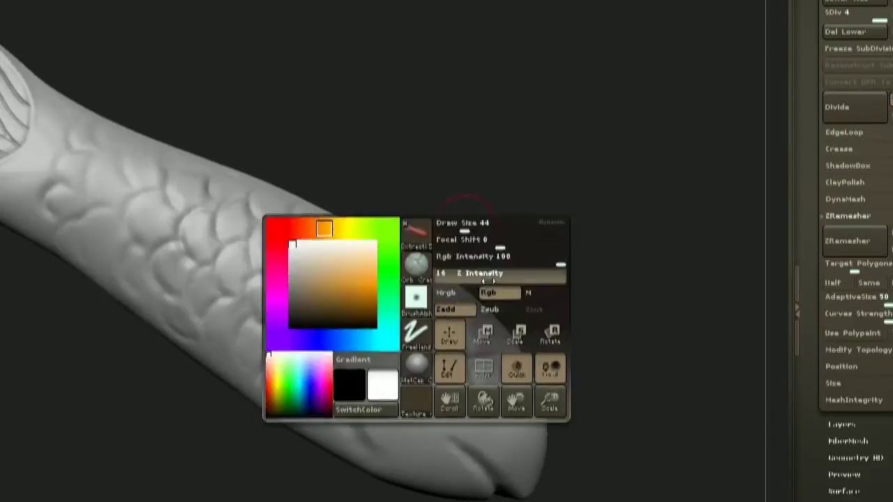
left_click_drag(432, 181, 419, 199)
left_click_drag(286, 347, 314, 425)
- Sharpen the overlapping scale edges from the gill back to the base of the tail
left_click_drag(401, 163, 395, 197)
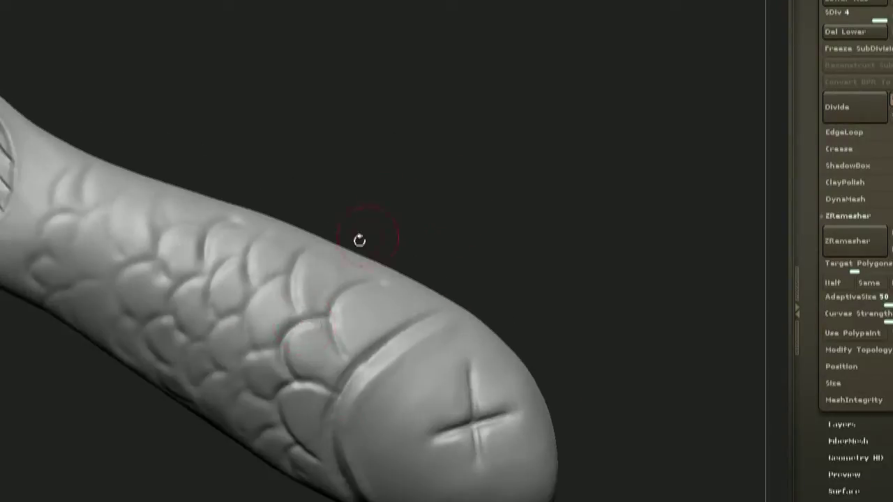
mouse_move(363, 237)
left_mouse_down()
mouse_move(272, 443)
mouse_move(289, 335)
mouse_move(341, 294)
left_mouse_up()
left_click_drag(411, 209, 426, 237)
mouse_move(446, 209)
left_mouse_down()
mouse_move(478, 231)
mouse_move(468, 241)
left_mouse_up()
left_click_drag(297, 299, 299, 321)
mouse_move(391, 217)
left_mouse_down()
mouse_move(403, 226)
mouse_move(362, 214)
mouse_move(335, 325)
mouse_move(342, 283)
mouse_move(363, 276)
left_mouse_up()
left_click_drag(433, 216, 403, 259)
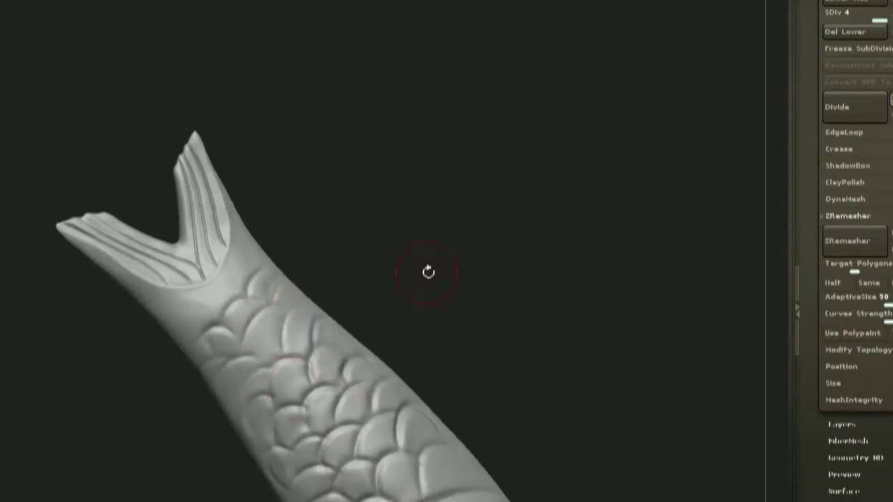
- Switch the fish to subdivision level 3 and define the scale edges on its side and behind the gill
left_click_drag(601, 255, 260, 327, "alt")
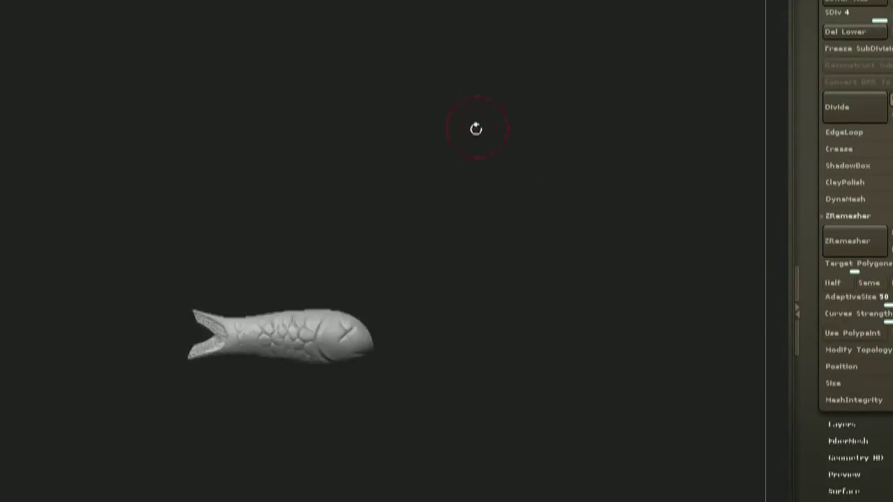
left_click_drag(476, 128, 288, 320)
mouse_move(241, 436)
left_mouse_down()
mouse_move(281, 436)
mouse_move(277, 459)
left_mouse_up()
key("d")
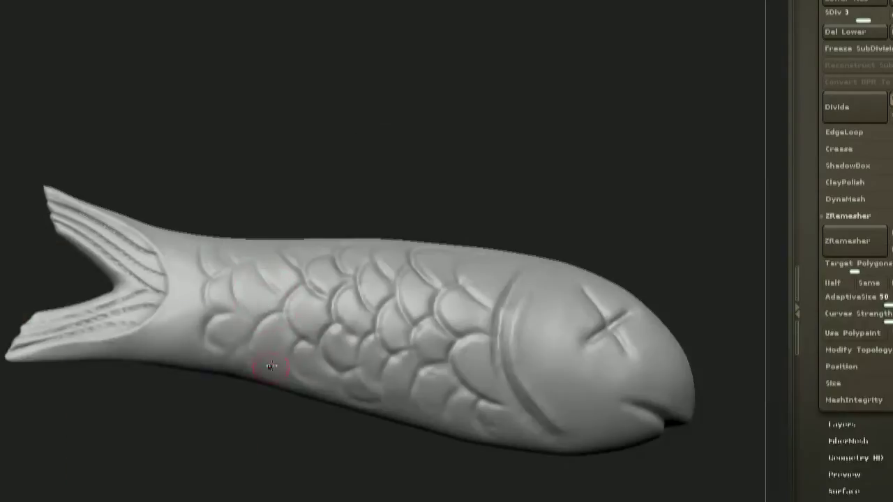
mouse_move(513, 199)
left_mouse_down()
mouse_move(542, 227)
mouse_move(517, 278)
left_mouse_up()
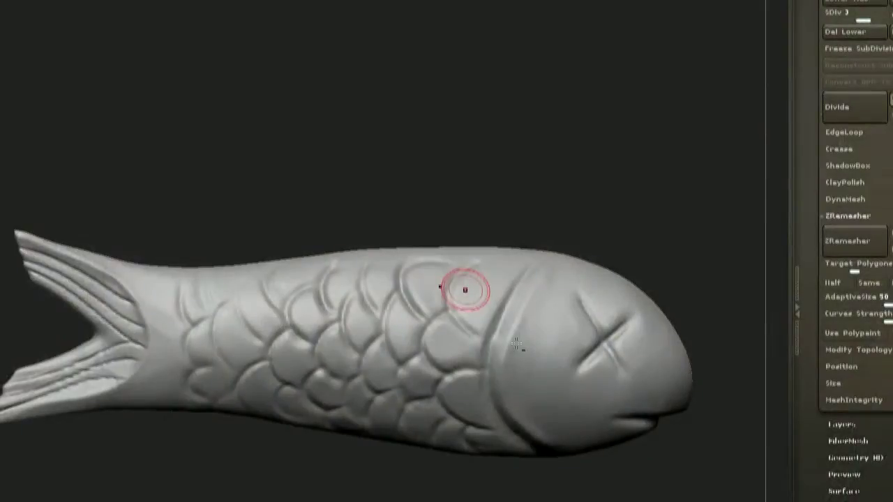
mouse_move(488, 223)
left_mouse_down()
mouse_move(436, 263)
mouse_move(447, 279)
left_mouse_up()
mouse_move(523, 219)
left_mouse_down()
mouse_move(460, 244)
mouse_move(430, 366)
left_mouse_up()
- Refine the overlapping scale edges on the fish's side, from behind the gill towards the tail
mouse_move(450, 221)
left_mouse_down()
mouse_move(481, 240)
mouse_move(478, 272)
mouse_move(422, 283)
mouse_move(537, 254)
mouse_move(488, 258)
left_mouse_up()
mouse_move(433, 237)
left_mouse_down()
mouse_move(418, 258)
mouse_move(390, 209)
left_mouse_up()
mouse_move(551, 174)
left_mouse_down()
mouse_move(584, 160)
mouse_move(530, 209)
left_mouse_up()
mouse_move(418, 167)
left_mouse_down()
mouse_move(446, 154)
mouse_move(461, 202)
left_mouse_up()
right_click_drag(455, 237, 584, 256)
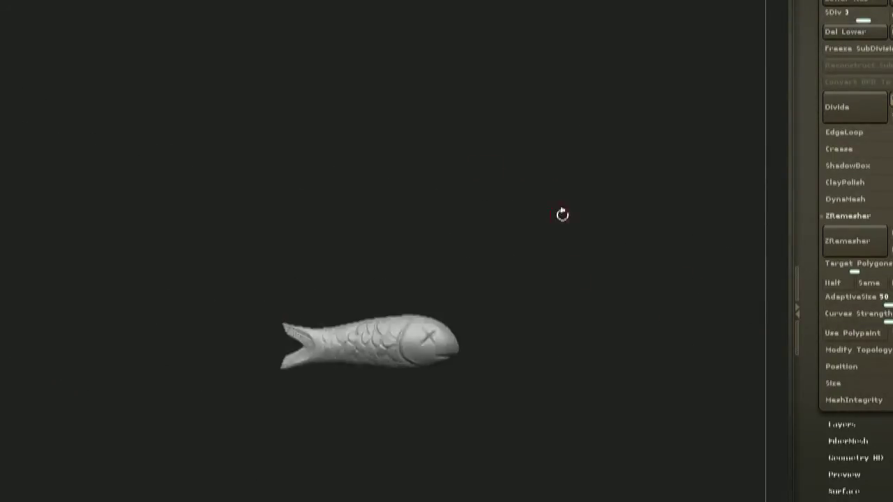
right_click_drag(571, 213, 398, 474, "ctrl")
right_click_drag(384, 347, 399, 404)
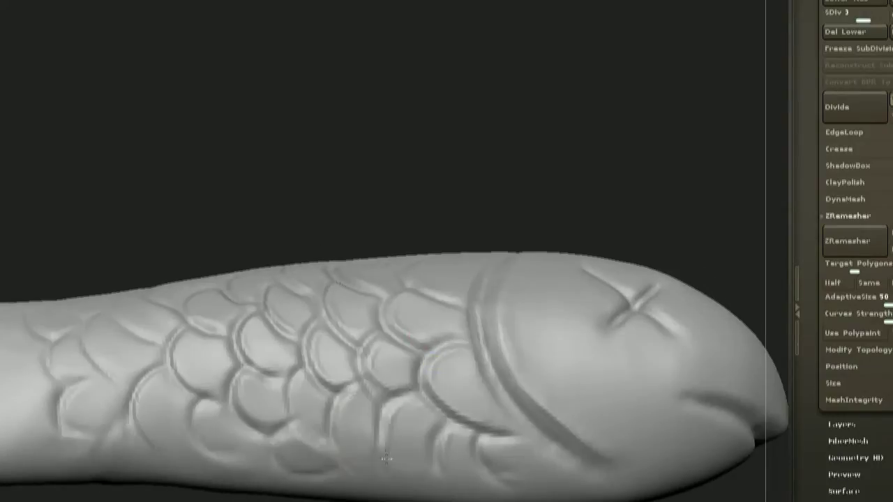
left_click_drag(560, 142, 572, 224)
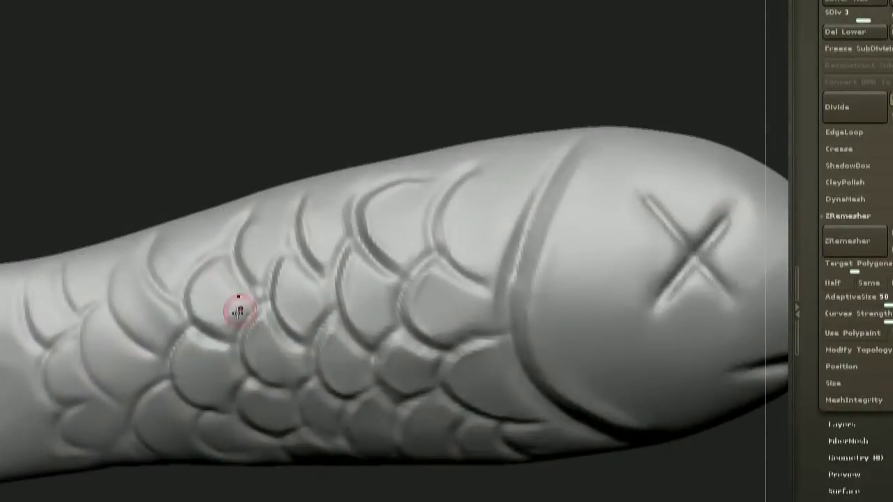
right_click_drag(391, 279, 515, 263, "ctrl")
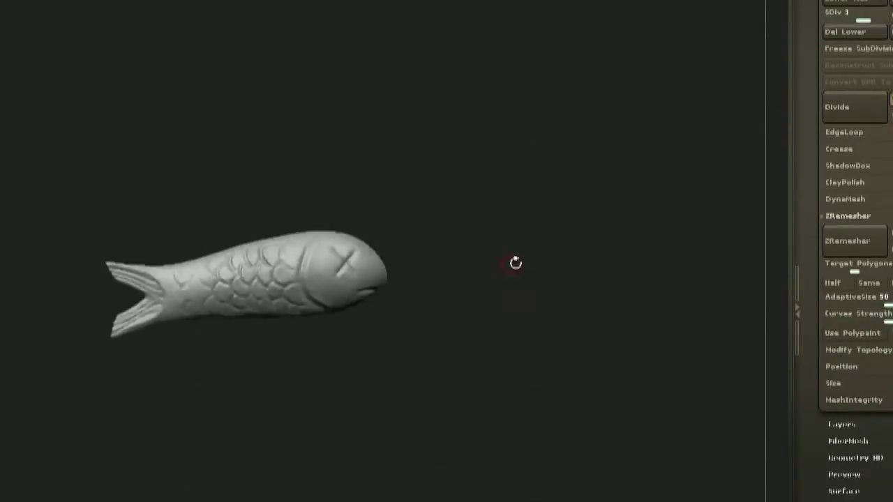
right_click_drag(512, 364, 557, 175, "ctrl")
right_click_drag(558, 174, 512, 365, "ctrl")
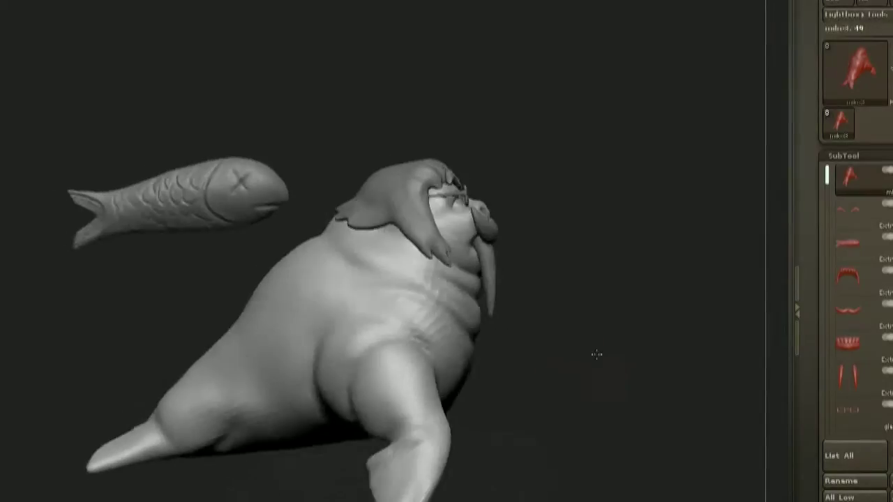
- Add the rope, potion bottle and basket to the walrus scene and inspect their placement around the body
left_click(873, 43)
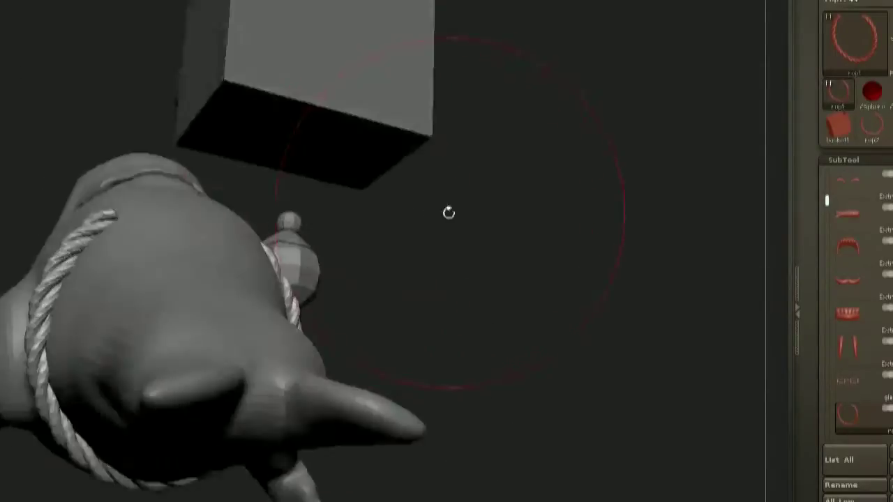
left_click_drag(449, 212, 598, 342)
left_click_drag(680, 268, 583, 240)
mouse_move(636, 243)
left_mouse_down()
mouse_move(477, 214)
mouse_move(564, 270)
mouse_move(605, 242)
mouse_move(560, 277)
mouse_move(568, 307)
left_mouse_up()
key("q")
key("s")
mouse_move(568, 195)
left_mouse_down("alt")
mouse_move(584, 233)
mouse_move(575, 244)
left_mouse_up("alt")
left_click_drag(586, 140, 557, 176)
left_click_drag(670, 220, 269, 281)
left_click_drag(292, 183, 578, 209)
- Isolate the round stopper of the potion bottle and shift it slightly upward with Transpose Move
left_click_drag(871, 481, 870, 328)
left_click(872, 311)
left_click(318, 250, "ctrl+shift")
left_click(318, 250, "ctrl+shift")
left_click_drag(718, 150, 349, 230)
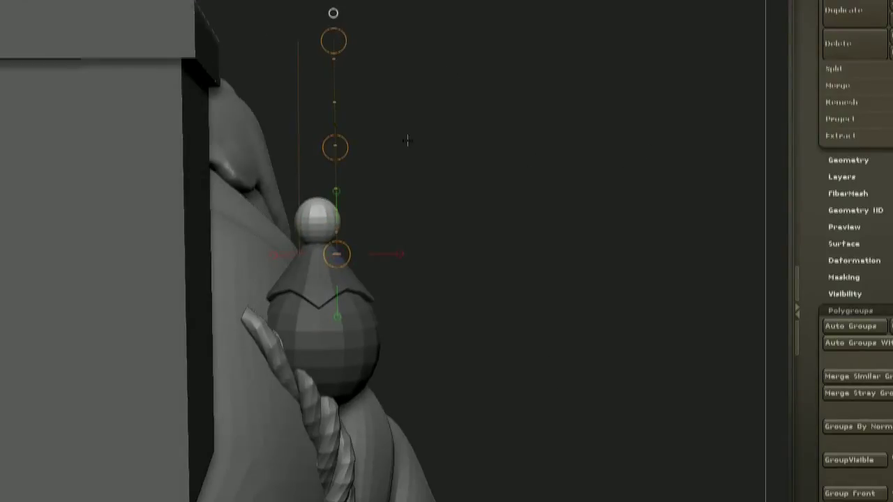
left_click_drag(407, 141, 570, 252)
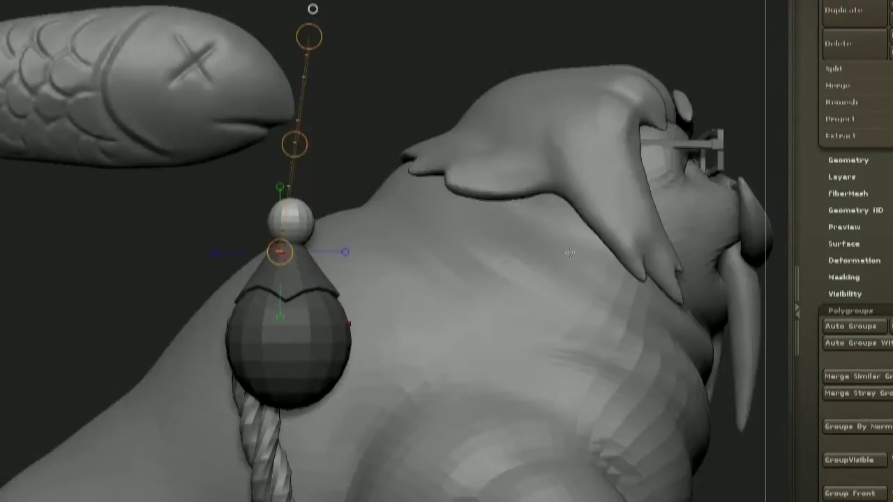
left_click_drag(296, 193, 296, 174)
mouse_move(334, 105)
left_mouse_down()
mouse_move(391, 150)
mouse_move(361, 285)
left_mouse_up()
key("q")
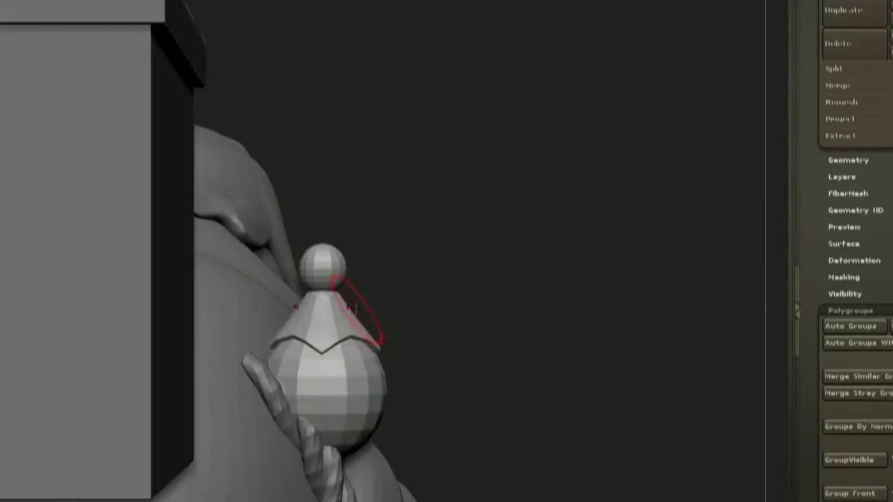
- Pull the sides of the bottle's cone-shaped cap into a softly flared profile at a smoother subdivision level
left_click_drag(460, 230, 400, 230)
left_click_drag(391, 301, 376, 302)
left_click_drag(401, 205, 426, 230)
left_click_drag(300, 209, 279, 192)
left_click_drag(481, 159, 404, 213)
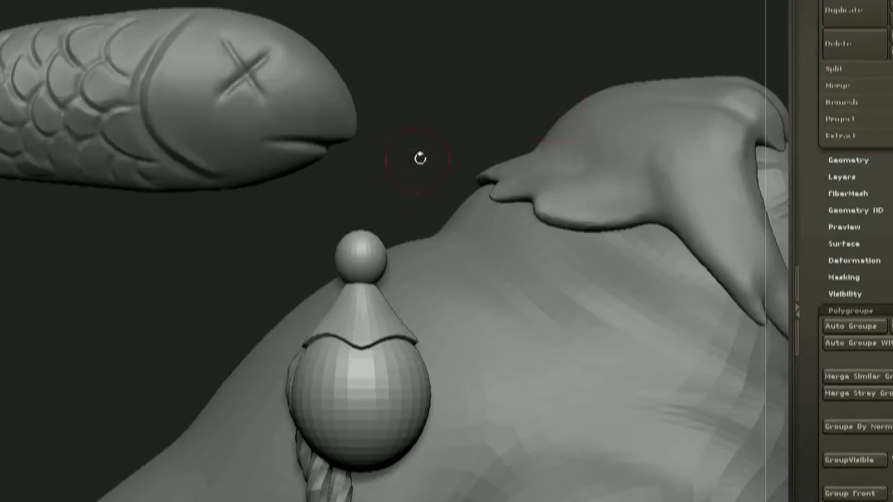
mouse_move(420, 157)
left_mouse_down()
mouse_move(309, 269)
mouse_move(417, 360)
mouse_move(311, 423)
mouse_move(462, 323)
mouse_move(460, 285)
left_mouse_up()
left_click_drag(93, 407, 93, 314)
left_click_drag(469, 278, 662, 208)
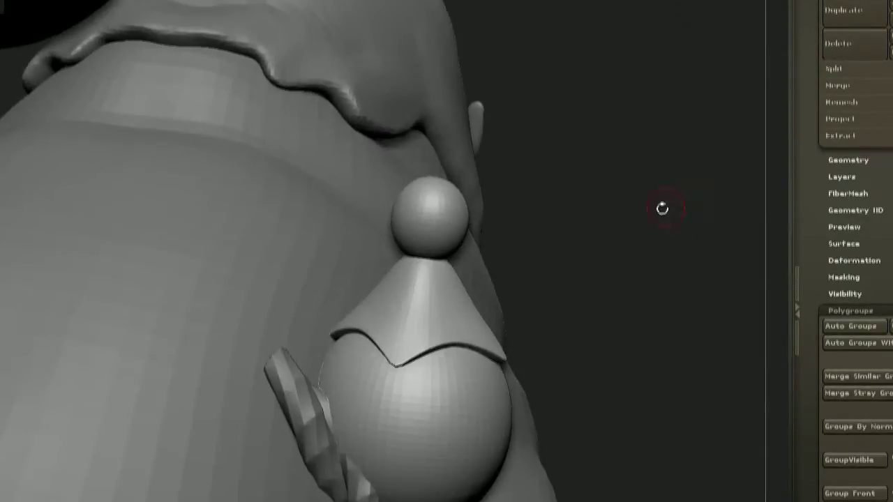
- Shape a thicker scalloped hem around the bottle's cap and pull out its front point
left_click_drag(586, 293, 707, 249)
mouse_move(696, 283)
left_mouse_down()
mouse_move(637, 255)
mouse_move(593, 291)
left_mouse_up()
mouse_move(506, 314)
left_mouse_down()
mouse_move(469, 288)
mouse_move(313, 344)
left_mouse_up()
left_click_drag(579, 293, 486, 87)
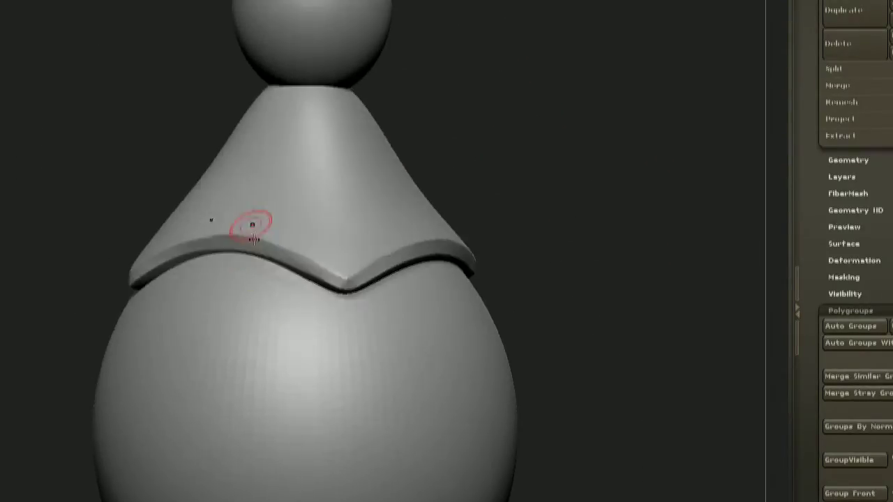
mouse_move(453, 202)
left_mouse_down()
mouse_move(537, 193)
mouse_move(467, 216)
left_mouse_up()
mouse_move(551, 231)
left_mouse_down()
mouse_move(526, 224)
mouse_move(547, 223)
mouse_move(448, 309)
mouse_move(373, 222)
mouse_move(472, 237)
mouse_move(403, 319)
mouse_move(424, 248)
left_mouse_up()
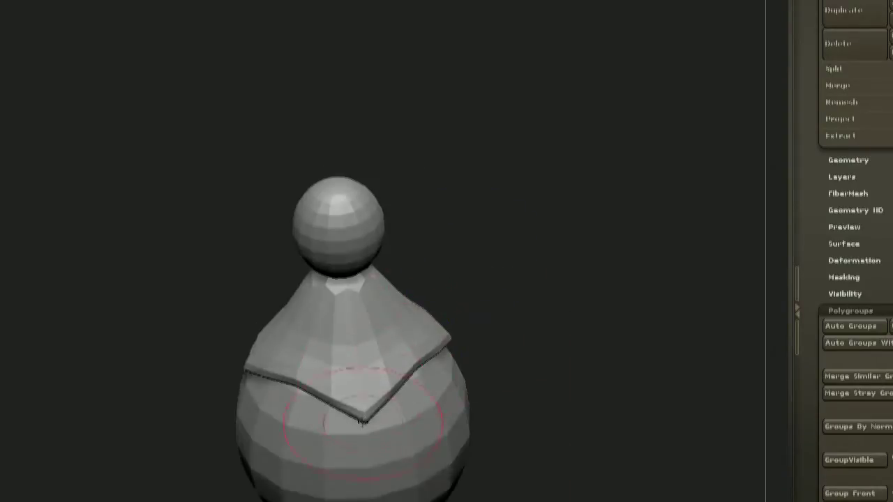
left_click_drag(537, 326, 563, 284, "shift")
mouse_move(515, 343)
left_mouse_down()
mouse_move(533, 271)
mouse_move(593, 255)
mouse_move(573, 296)
left_mouse_up()
- Raise the potion bottle's subdivision level and add a new sculpting layer
key("d")
key("d")
key("d")
left_click(842, 169)
left_click(842, 354)
- Mask a triangular patch on the front of the bottle's cap and invert the mask
left_click_drag(421, 368, 401, 310, "ctrl")
right_click_drag(388, 311, 440, 308)
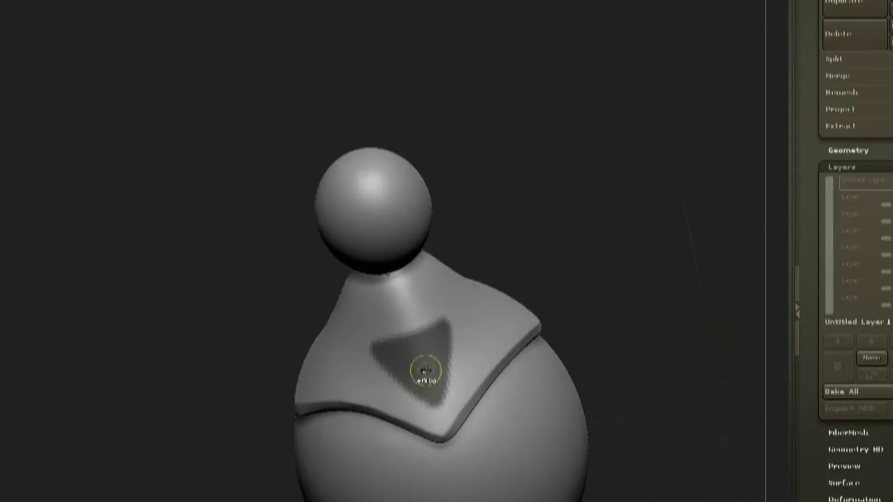
left_click_drag(567, 279, 497, 236, "shift")
right_click_drag(455, 419, 391, 334)
key("ctrl+i")
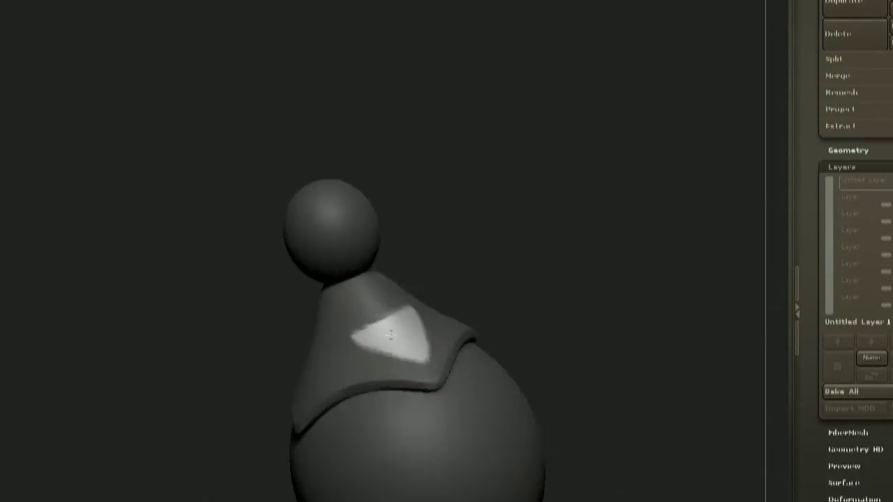
- Clear the mask and sculpt the triangular patch into a recess in the cap, smoothing around its edges
left_click_drag(502, 251, 551, 293, "ctrl")
key("d")
mouse_move(513, 292)
left_mouse_down()
mouse_move(534, 271)
mouse_move(564, 279)
left_mouse_up()
left_click_drag(435, 335, 429, 310, "shift")
mouse_move(481, 261)
left_mouse_down()
mouse_move(506, 254)
mouse_move(425, 259)
mouse_move(488, 255)
mouse_move(439, 259)
left_mouse_up()
mouse_move(400, 298)
left_mouse_down()
mouse_move(362, 329)
mouse_move(329, 339)
left_mouse_up()
left_click_drag(503, 255, 453, 251)
left_click_drag(405, 300, 421, 375)
mouse_move(509, 257)
left_mouse_down()
mouse_move(489, 251)
mouse_move(582, 246)
mouse_move(501, 304)
left_mouse_up()
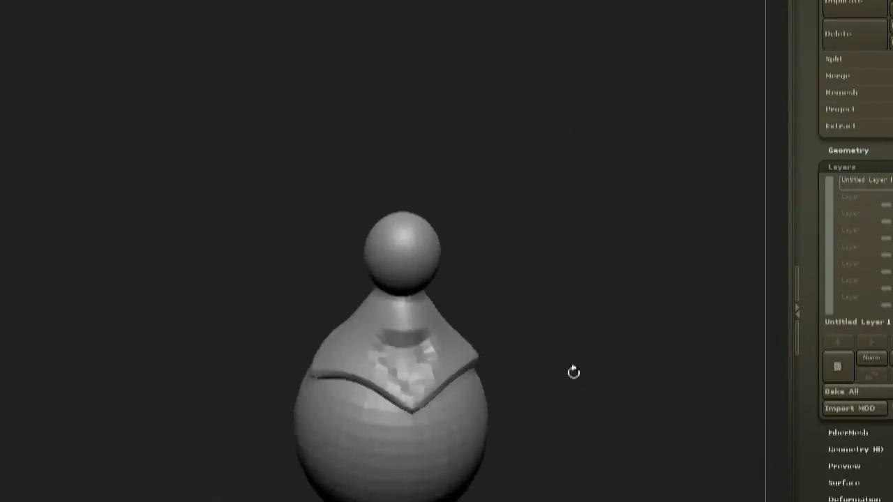
- Select the basket subtool, open its geometry settings and subdivide the mesh
left_click_drag(574, 373, 558, 390)
left_click_drag(558, 391, 551, 432, "alt")
left_click_drag(580, 290, 569, 334, "alt")
mouse_move(608, 223)
left_mouse_down()
mouse_move(618, 259)
mouse_move(606, 240)
left_mouse_up()
left_click_drag(605, 293, 544, 259)
left_click_drag(544, 260, 557, 269, "alt")
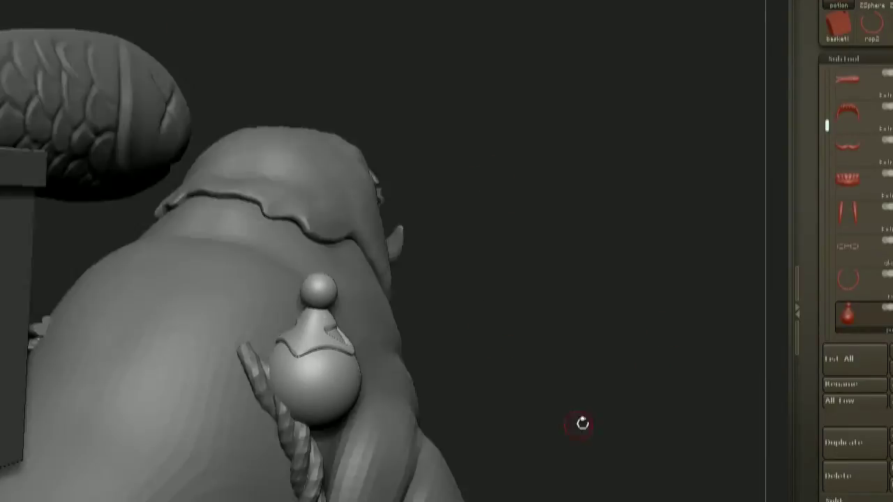
left_click_drag(582, 422, 601, 347)
left_click(43, 340, "alt")
left_click_drag(269, 248, 352, 269, "alt")
left_click_drag(809, 453, 809, 211)
left_click(848, 211)
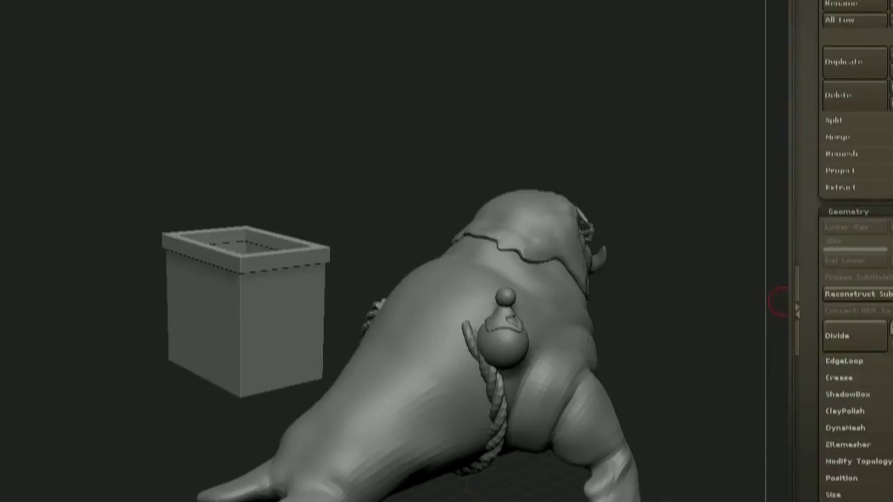
left_click_drag(363, 279, 377, 181)
left_click_drag(808, 42, 809, 488)
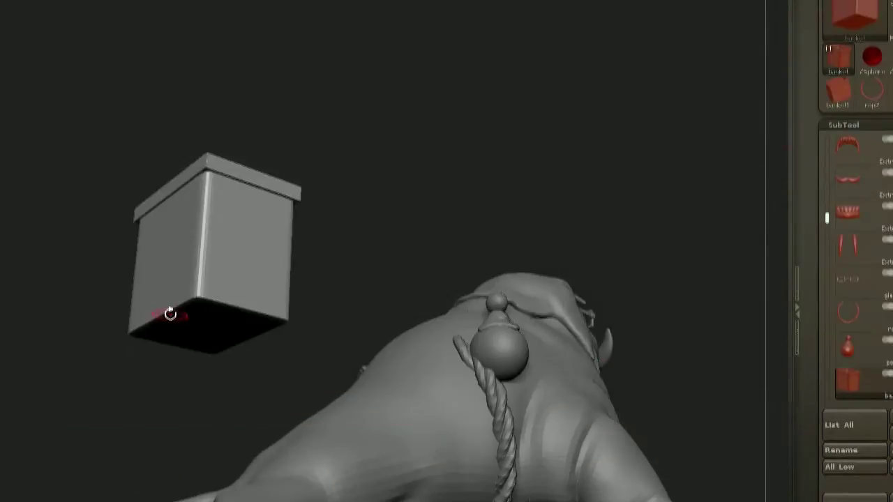
- Round off the bottom edges and corners of the basket
left_click_drag(170, 313, 170, 390, "alt")
left_click_drag(368, 278, 564, 198)
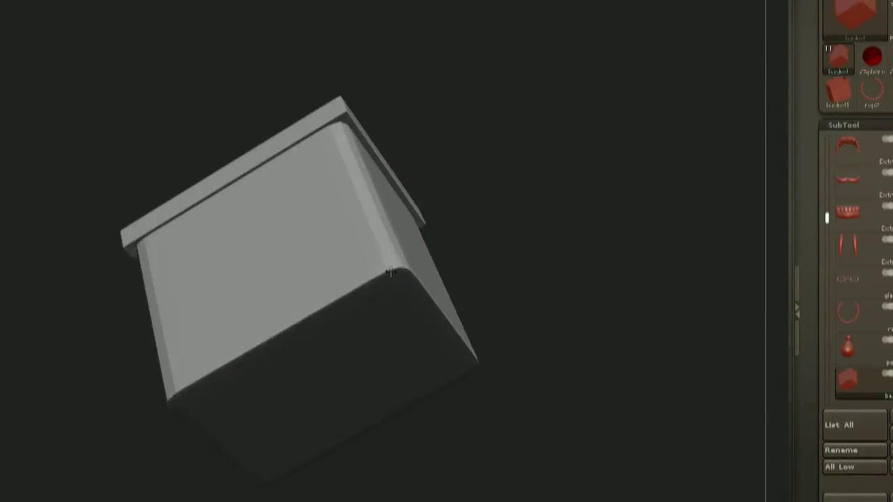
mouse_move(234, 404)
left_mouse_down()
mouse_move(640, 207)
mouse_move(392, 305)
mouse_move(542, 273)
mouse_move(587, 249)
mouse_move(630, 267)
left_mouse_up()
left_click_drag(516, 279, 512, 237)
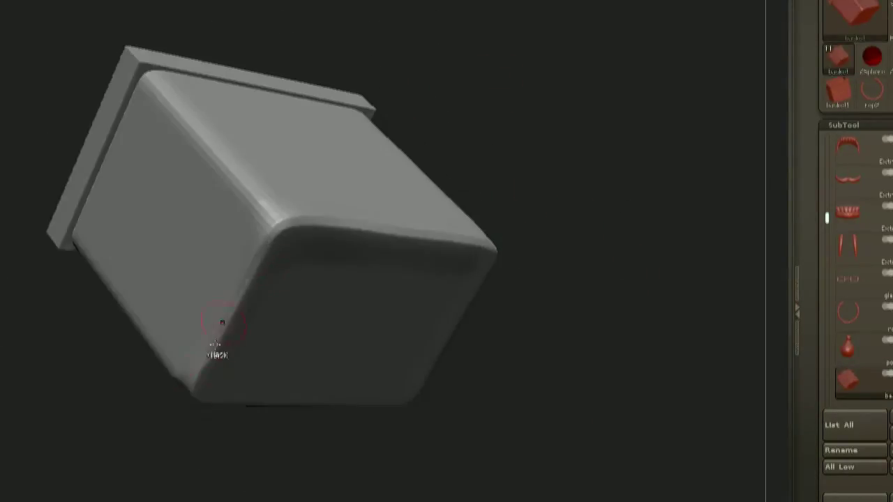
left_click_drag(217, 351, 195, 392)
left_click_drag(167, 418, 91, 411)
left_click_drag(237, 240, 697, 209)
- Soften the basket's vertical corners and lower edges further at subdivision levels 5 and 6
left_click_drag(821, 453, 821, 175)
left_click_drag(763, 241, 341, 232)
left_click_drag(230, 300, 187, 381, "alt")
left_click_drag(481, 161, 500, 242, "shift")
left_click_drag(432, 302, 556, 245)
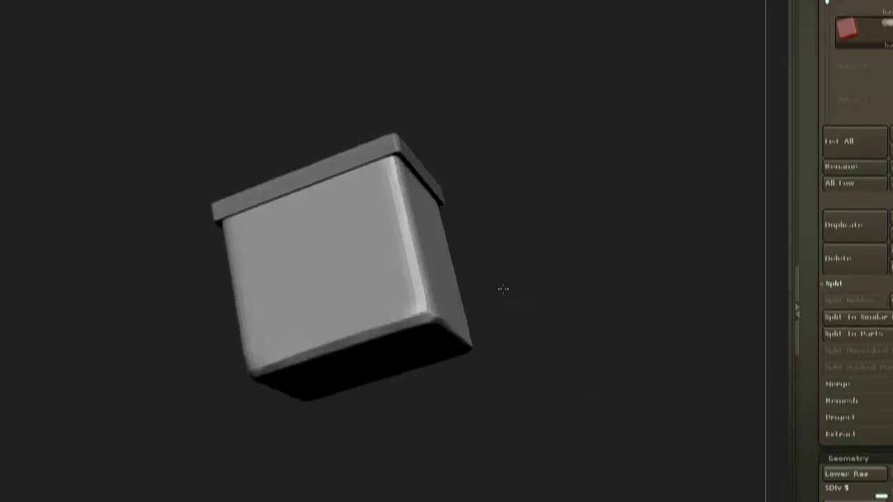
left_click_drag(503, 289, 409, 421)
left_click_drag(467, 397, 509, 317)
left_click_drag(524, 224, 346, 294)
mouse_move(516, 272)
left_mouse_down()
mouse_move(523, 216)
mouse_move(520, 240)
left_mouse_up()
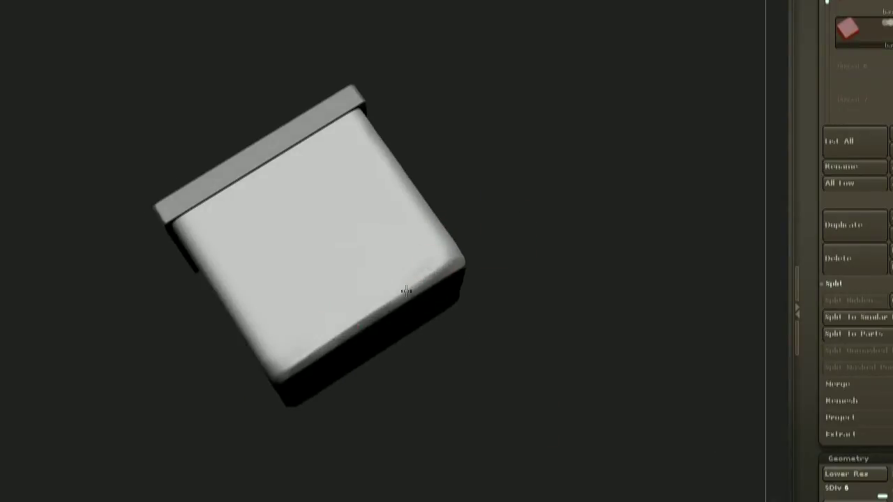
left_click_drag(437, 274, 275, 369)
mouse_move(505, 262)
left_mouse_down()
mouse_move(541, 234)
mouse_move(408, 359)
mouse_move(582, 115)
mouse_move(273, 404)
left_mouse_up()
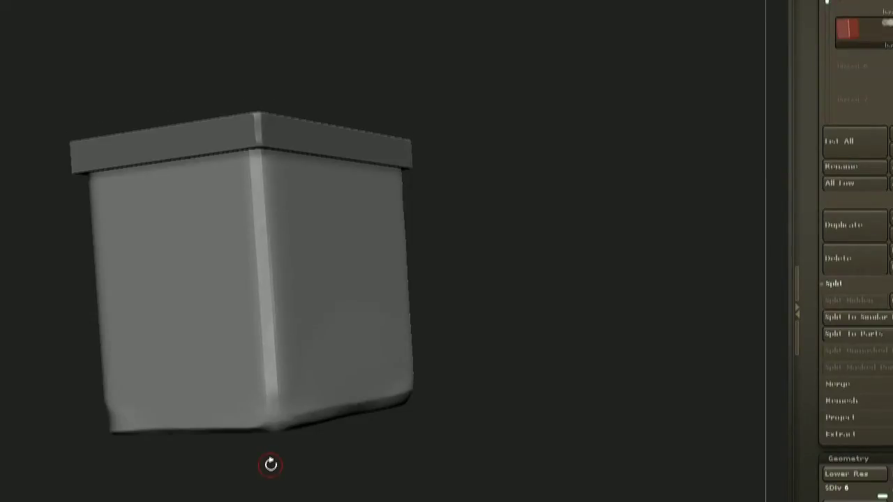
- Smooth the basket's lower edge and divide the mesh to subdivision level 7
mouse_move(270, 465)
left_mouse_down()
mouse_move(506, 381)
mouse_move(325, 211)
mouse_move(677, 286)
mouse_move(635, 320)
mouse_move(614, 308)
mouse_move(495, 308)
mouse_move(449, 193)
mouse_move(536, 307)
mouse_move(580, 265)
left_mouse_up()
left_click_drag(437, 322, 415, 363)
mouse_move(580, 265)
left_mouse_down()
mouse_move(581, 318)
mouse_move(570, 263)
left_mouse_up()
key("ctrl+d")
left_click_drag(359, 303, 251, 470)
key("ctrl+z")
key("ctrl+z")
- Adjust the stroke settings and mask evenly spaced diagonal lines across the first side of the basket body
key("space")
left_click(434, 315)
left_click_drag(332, 301, 239, 441, "ctrl")
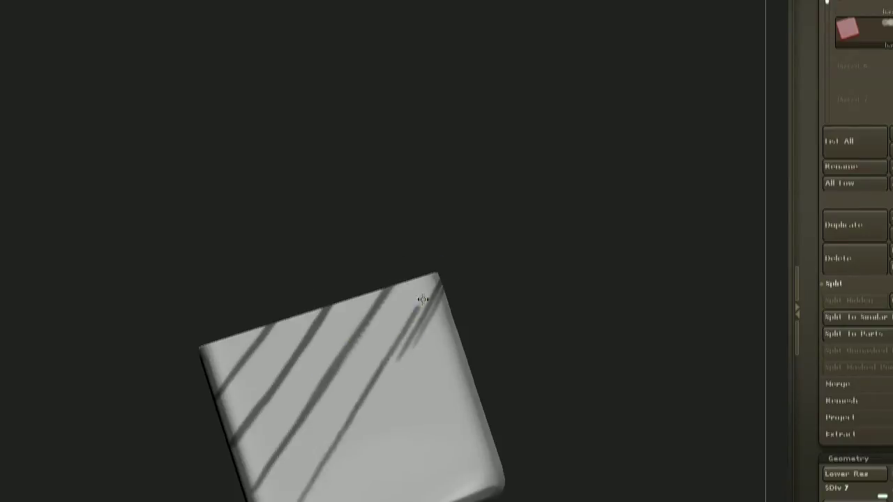
left_click_drag(407, 348, 303, 500, "ctrl")
left_click_drag(477, 252, 485, 254)
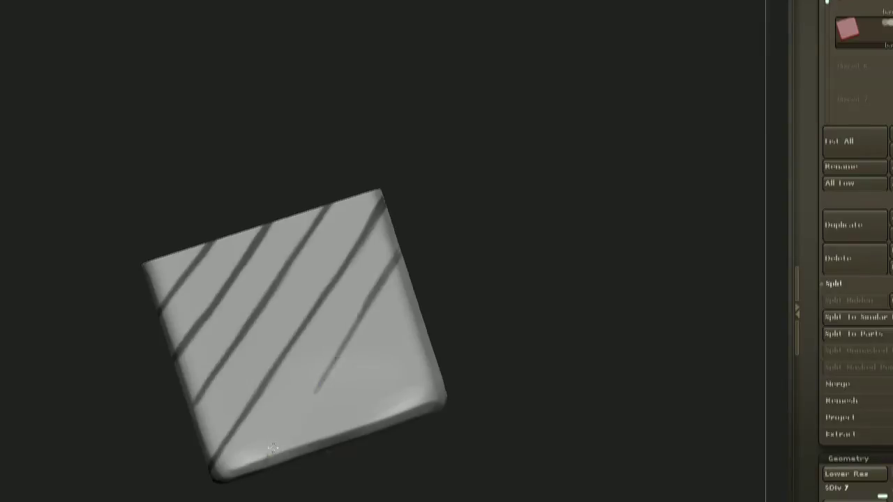
- Carry the diagonal mask lines around the corner onto the adjacent side of the basket
mouse_move(669, 279)
left_mouse_down()
mouse_move(598, 277)
mouse_move(443, 380)
left_mouse_up()
left_click_drag(330, 340, 346, 325, "ctrl")
left_click_drag(335, 380, 447, 269, "ctrl")
left_click_drag(481, 272, 453, 272)
mouse_move(333, 442)
left_mouse_down("ctrl")
mouse_move(484, 283)
mouse_move(472, 254)
left_mouse_up("ctrl")
left_click_drag(336, 458, 452, 340, "ctrl")
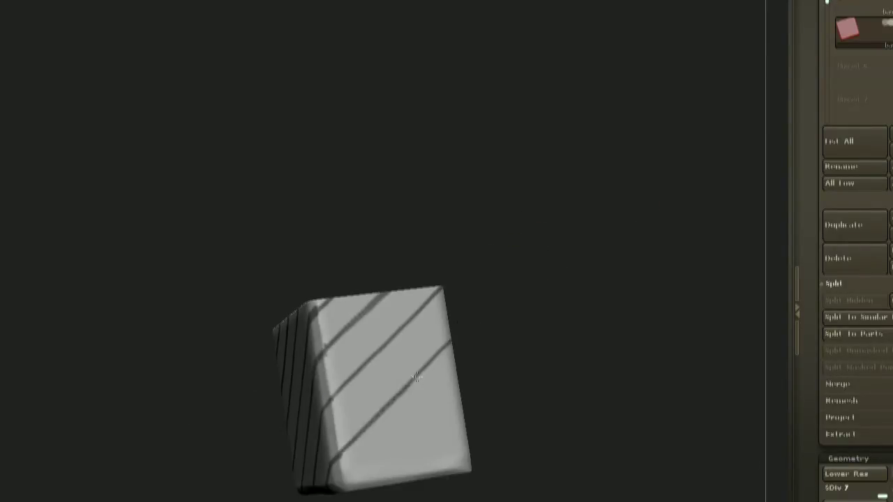
- Add the lower diagonal mask lines on the second basket side, redrawing the misplaced one
left_click_drag(481, 370, 481, 404, "alt")
left_click_drag(329, 385, 472, 241, "ctrl")
left_click_drag(533, 394, 521, 291, "alt")
left_click_drag(433, 330, 481, 279, "ctrl")
left_click_drag(351, 415, 410, 356, "ctrl")
key("ctrl+z")
left_click_drag(372, 389, 467, 299, "ctrl")
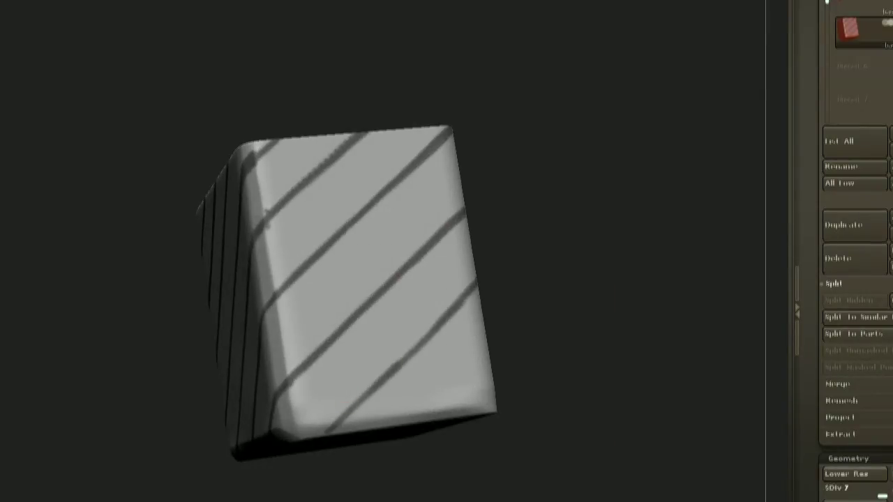
- Extend the diagonal mask lines across the third side of the basket
left_click_drag(565, 356, 530, 353)
left_click_drag(363, 396, 399, 359, "ctrl")
left_click_drag(618, 273, 392, 309)
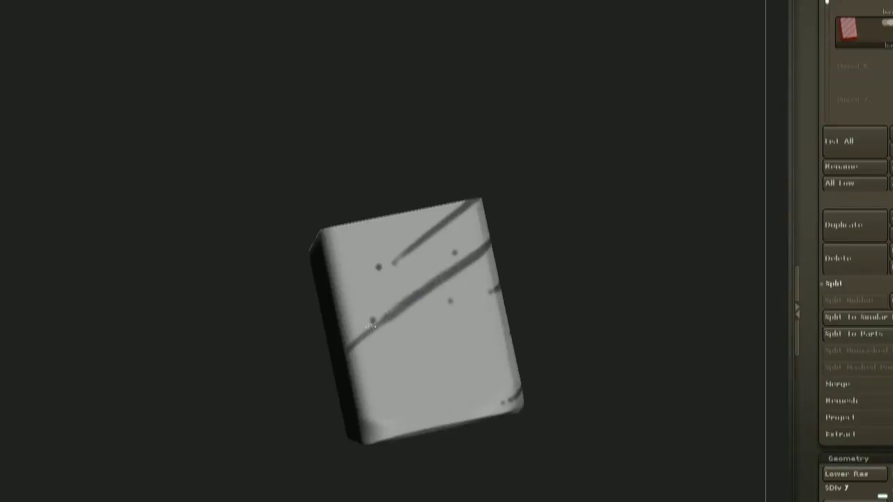
left_click_drag(472, 244, 580, 169)
mouse_move(526, 235)
left_mouse_down()
mouse_move(586, 241)
mouse_move(537, 271)
mouse_move(559, 223)
left_mouse_up()
left_click_drag(460, 304, 366, 386, "ctrl")
mouse_move(526, 279)
left_mouse_down()
mouse_move(579, 276)
mouse_move(418, 355)
mouse_move(598, 281)
mouse_move(608, 217)
mouse_move(396, 369)
mouse_move(594, 247)
mouse_move(540, 219)
mouse_move(542, 232)
mouse_move(497, 174)
left_mouse_up()
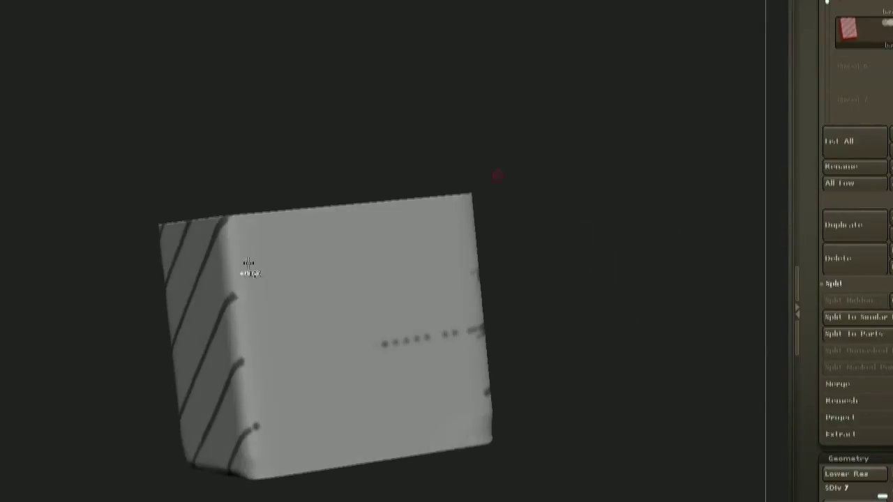
- Change the mask stroke settings and draw the upper diagonal lines on the remaining basket side
key("space")
left_click(263, 347)
mouse_move(241, 362)
left_mouse_down("ctrl")
mouse_move(384, 202)
mouse_move(327, 265)
left_mouse_up("ctrl")
key("space")
left_click(274, 362)
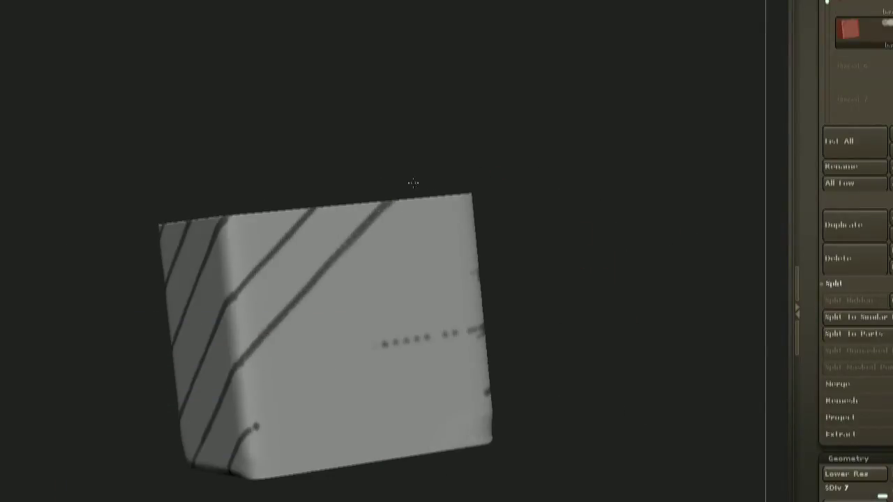
- Complete the lower diagonal mask lines on the remaining side and erase the stray mask marks
left_click_drag(475, 226, 570, 214)
left_click_drag(434, 292, 380, 343, "ctrl")
left_click_drag(562, 212, 627, 215)
left_click_drag(297, 438, 382, 342, "ctrl")
left_click_drag(497, 481, 496, 457)
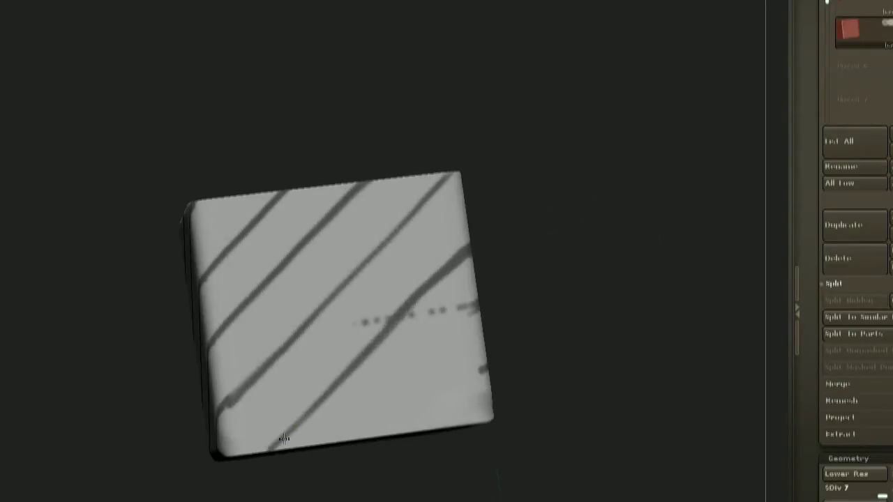
left_click_drag(569, 233, 527, 220)
left_click_drag(429, 290, 311, 412, "ctrl")
left_click_drag(421, 368, 388, 402)
left_click_drag(309, 290, 296, 342, "ctrl+alt")
- Mask short perpendicular lines between alternate diagonal bands on a basket side to start a woven pattern
mouse_move(440, 294)
left_mouse_down()
mouse_move(468, 283)
mouse_move(634, 158)
mouse_move(666, 159)
left_mouse_up()
key("space")
mouse_move(499, 313)
left_mouse_down("ctrl")
mouse_move(555, 277)
mouse_move(610, 322)
left_mouse_up("ctrl")
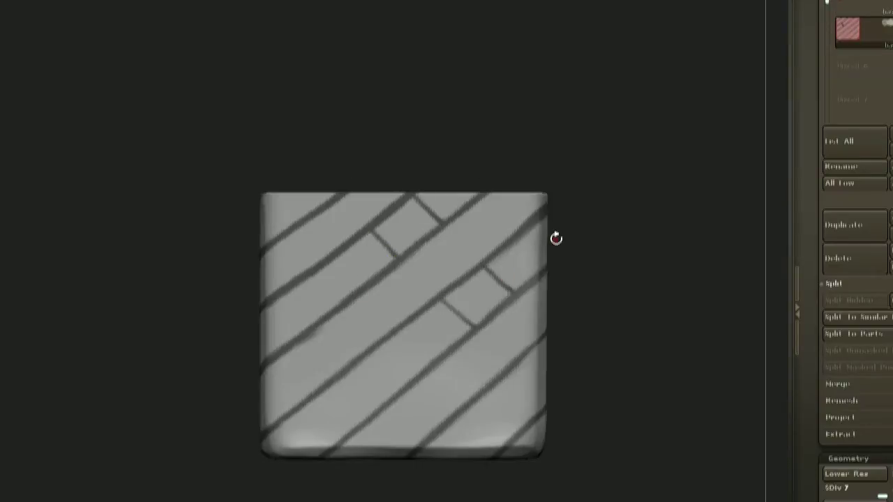
left_click_drag(446, 301, 468, 325, "ctrl")
left_click_drag(649, 310, 537, 322)
left_click_drag(539, 334, 567, 367, "ctrl")
left_click_drag(513, 374, 544, 411, "ctrl")
- Continue the short cross lines along the upper, middle and lower diagonal bands of the same basket side
left_click_drag(481, 377, 669, 246)
left_click_drag(335, 263, 351, 279, "ctrl")
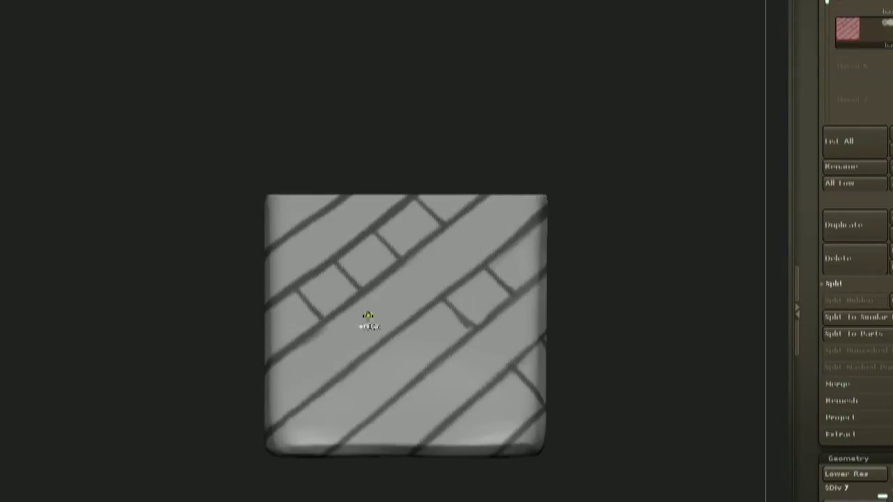
left_click_drag(551, 180, 542, 303)
left_click_drag(466, 412, 503, 444, "ctrl")
left_click_drag(432, 441, 451, 457, "ctrl")
left_click_drag(558, 385, 595, 377)
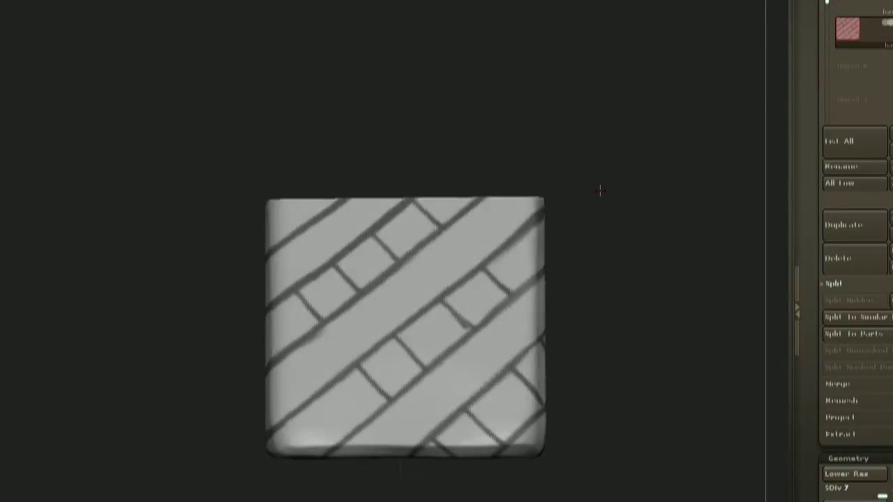
- Finish the short perpendicular mask lines on the broad basket side and continue them around the corner onto the adjacent side
left_click_drag(600, 327, 593, 301, "alt")
left_click_drag(329, 400, 338, 409, "ctrl")
left_click_drag(580, 226, 534, 285, "alt")
left_click_drag(418, 215, 478, 219)
left_click_drag(208, 357, 225, 384, "ctrl")
left_click_drag(479, 219, 600, 240, "shift")
mouse_move(573, 279)
left_mouse_down("alt")
mouse_move(554, 321)
mouse_move(576, 286)
left_mouse_up("alt")
left_click_drag(339, 268, 362, 288, "ctrl")
left_click_drag(490, 270, 514, 302, "ctrl")
left_click_drag(599, 306, 558, 313)
left_click_drag(613, 331, 503, 356)
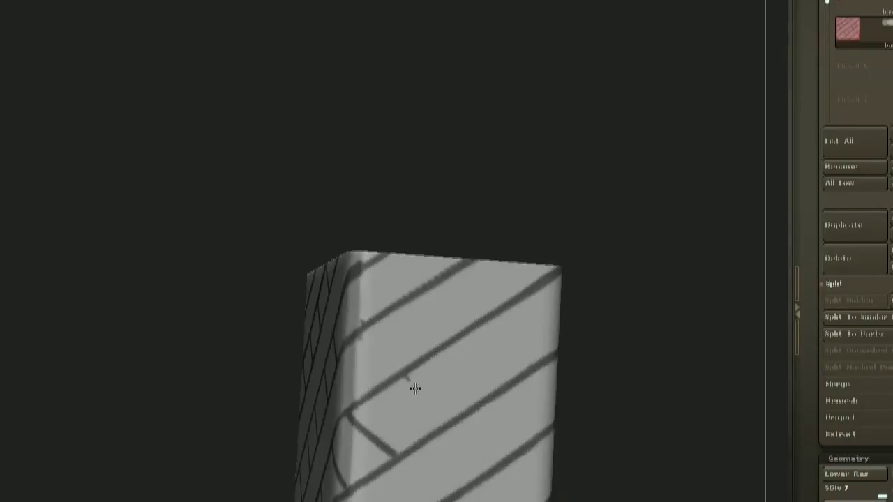
- Mask evenly spaced short cross lines along the middle diagonal band of the adjacent narrow basket side
left_click_drag(407, 383, 442, 432, "ctrl")
left_click_drag(578, 309, 537, 281)
left_click_drag(427, 339, 461, 392, "ctrl")
left_click_drag(485, 305, 515, 359, "ctrl")
mouse_move(615, 418)
left_mouse_down("alt")
mouse_move(590, 338)
mouse_move(472, 376)
mouse_move(368, 440)
left_mouse_up("alt")
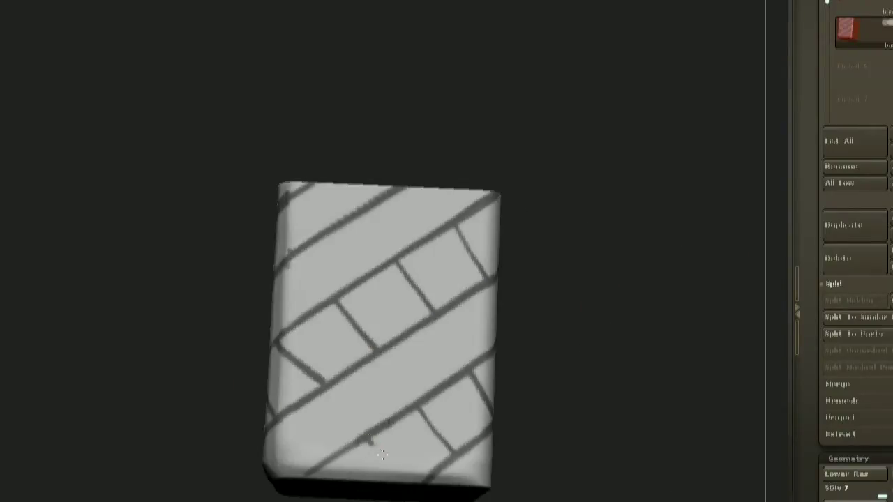
left_click_drag(599, 328, 586, 307)
left_click_drag(586, 307, 586, 279, "alt")
left_click_drag(370, 385, 416, 442, "ctrl")
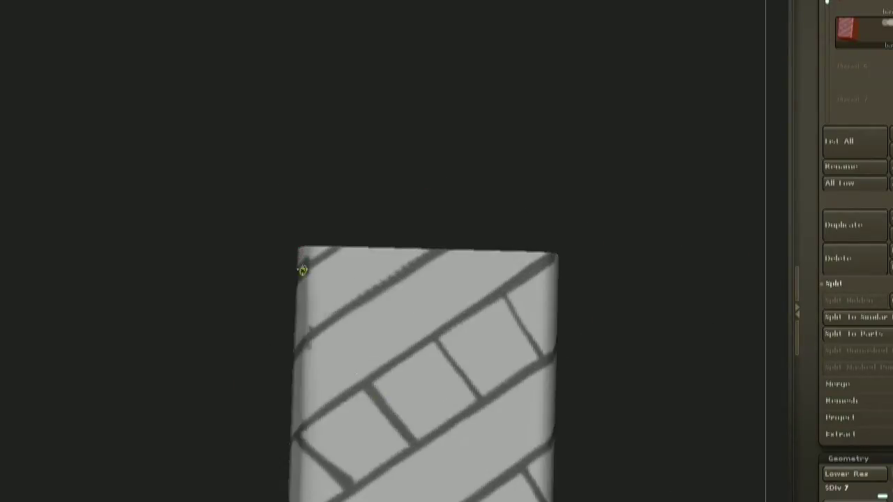
- Undo the last mask strokes, adjust the draw size, and mask short cross lines between alternate diagonals on the opposite broad side
mouse_move(396, 272)
left_mouse_down()
mouse_move(689, 281)
mouse_move(428, 319)
mouse_move(572, 191)
mouse_move(621, 220)
mouse_move(630, 277)
mouse_move(514, 142)
mouse_move(421, 312)
left_mouse_up()
key("ctrl+z")
key("ctrl+z")
key("ctrl+z")
key("space")
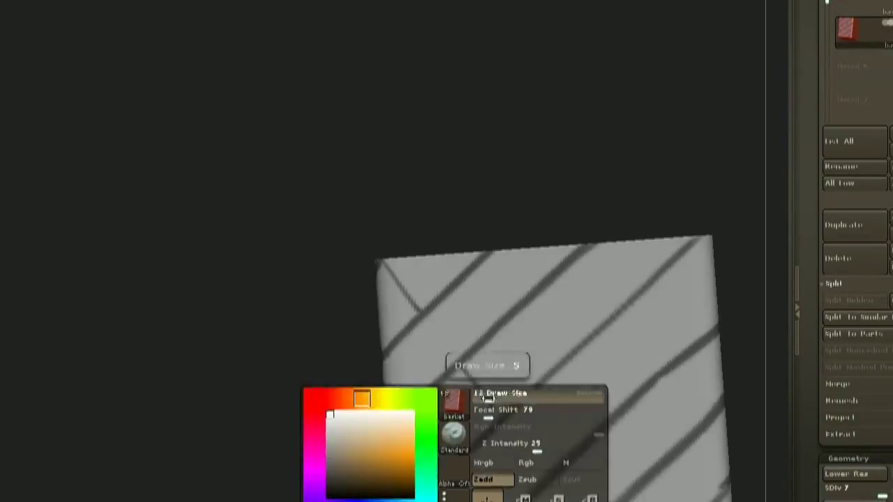
left_click(484, 398)
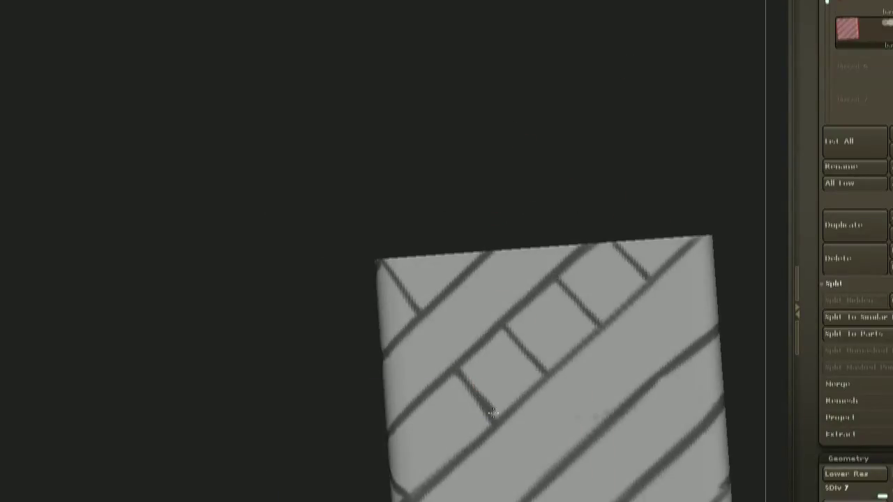
left_click_drag(717, 186, 582, 209)
left_click_drag(486, 405, 510, 434, "ctrl")
left_click_drag(523, 373, 546, 403, "ctrl")
- Complete the short cross lines in the alternate diagonal bands of the remaining narrow basket side
mouse_move(618, 282)
left_mouse_down()
mouse_move(644, 267)
mouse_move(540, 300)
mouse_move(624, 218)
mouse_move(532, 229)
mouse_move(532, 271)
left_mouse_up()
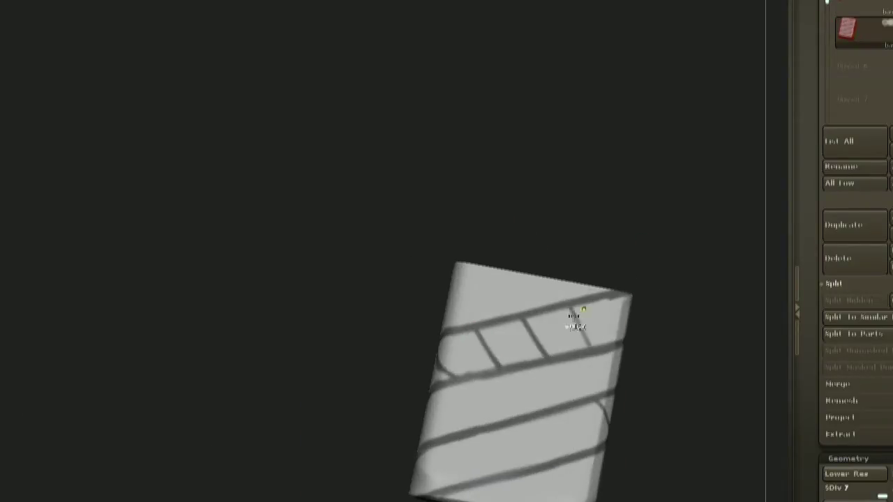
left_click_drag(659, 307, 552, 348)
left_click_drag(687, 163, 589, 143)
left_click_drag(551, 286, 592, 340, "ctrl")
left_click_drag(648, 230, 691, 244, "alt")
left_click_drag(635, 157, 524, 197)
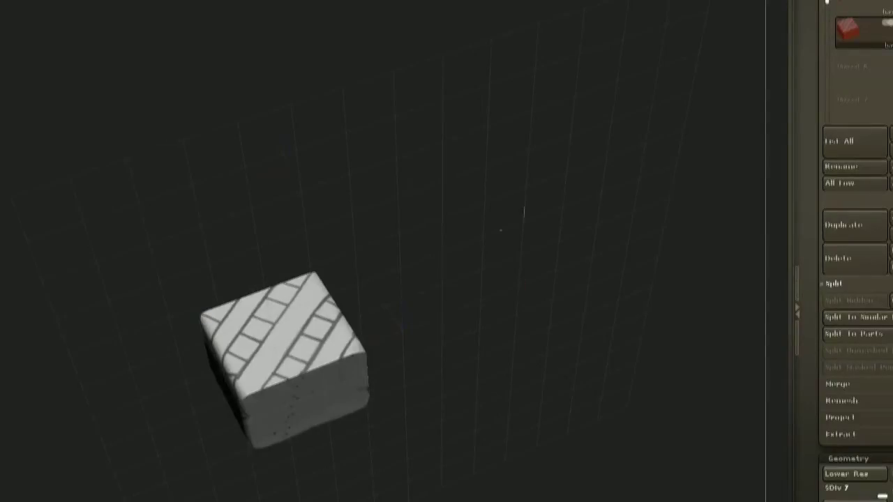
left_click_drag(501, 230, 523, 211)
left_click_drag(289, 328, 278, 369)
left_click_drag(366, 303, 584, 201)
left_click_drag(608, 279, 558, 276)
- Invert the woven line mask with the Deformation settings open and check it around the basket
left_click_drag(878, 418, 871, 100)
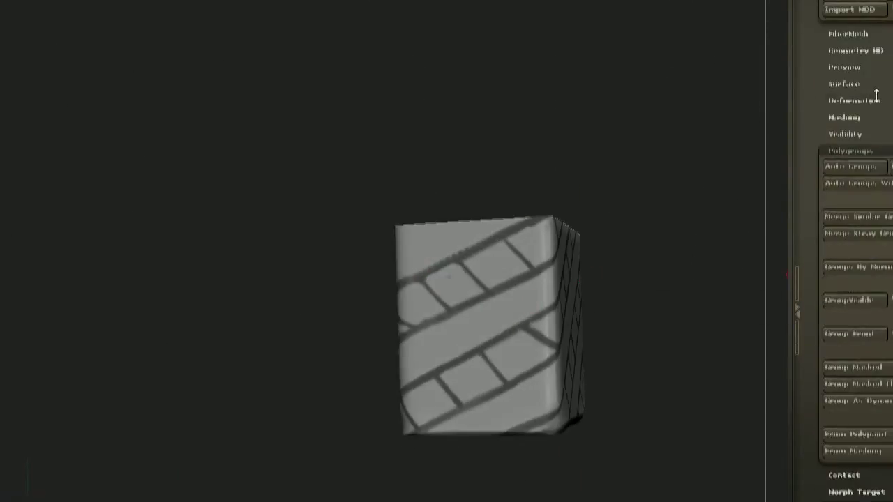
left_click(871, 100)
left_click_drag(614, 279, 649, 280)
key("ctrl+i")
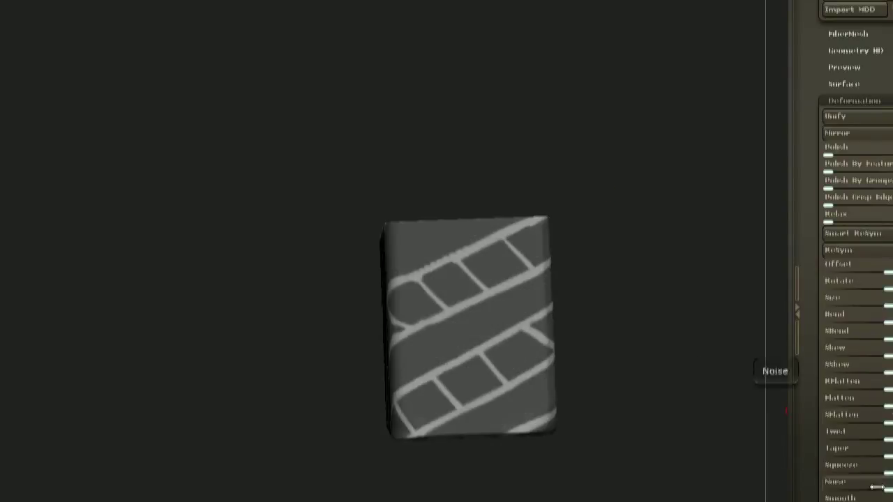
left_click_drag(614, 278, 698, 275)
left_click_drag(593, 265, 648, 230)
left_click_drag(511, 215, 584, 206)
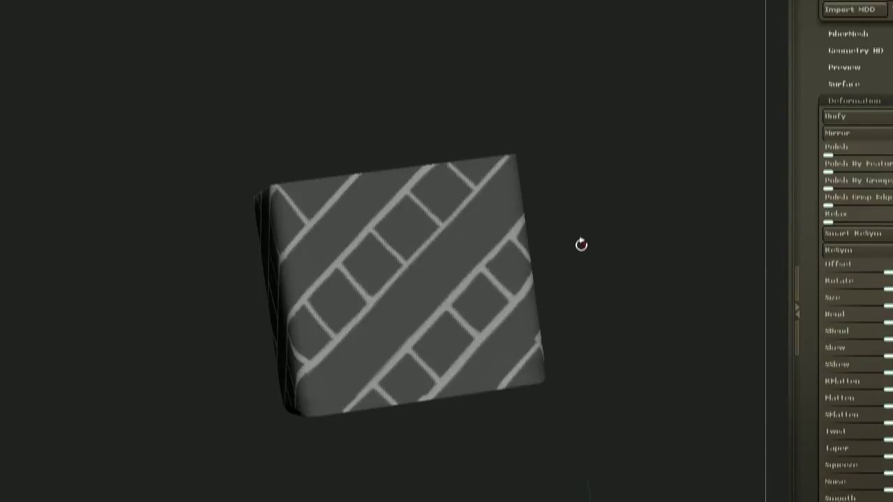
left_click_drag(581, 246, 517, 215)
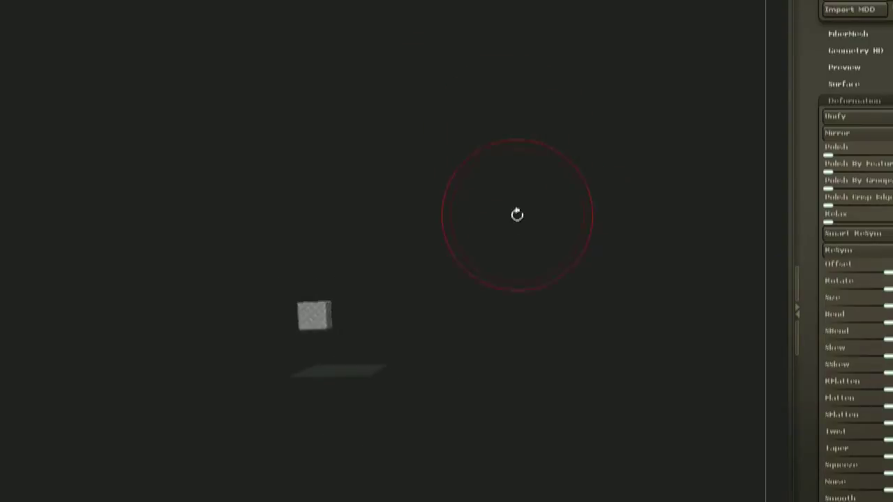
left_click_drag(540, 263, 576, 211)
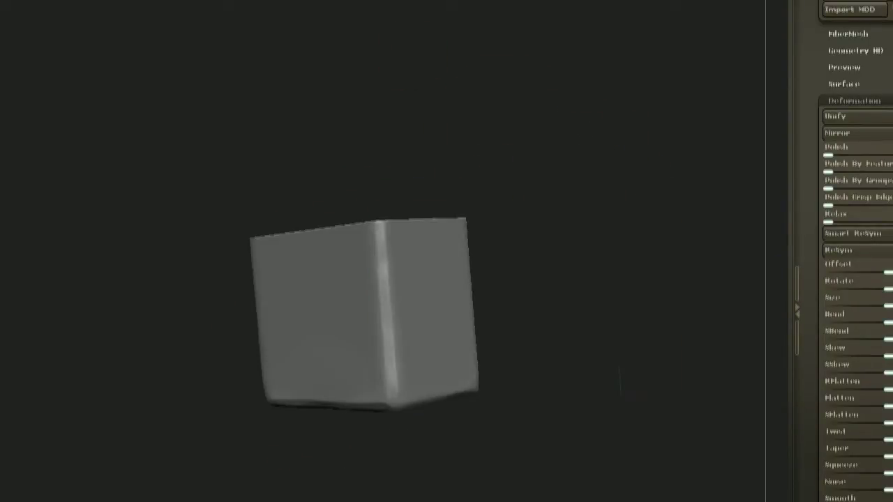
- Mask wide parallel diagonal bands across a narrow side of the cleared basket and carry one around the corner
left_click_drag(534, 191, 567, 190)
mouse_move(540, 283)
left_mouse_down()
mouse_move(556, 274)
mouse_move(341, 236)
left_mouse_up()
left_click_drag(506, 366, 437, 305, "ctrl")
left_click_drag(568, 299, 544, 291)
left_click_drag(527, 279, 406, 171, "ctrl")
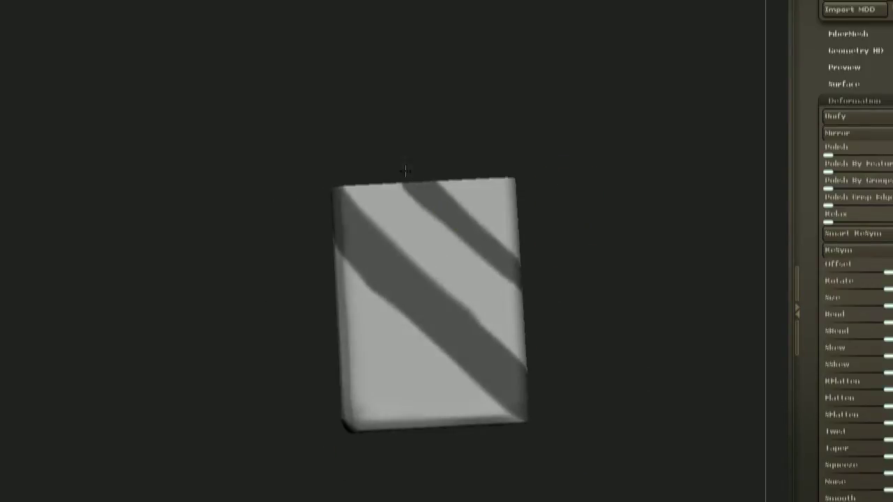
left_click_drag(635, 262, 295, 166)
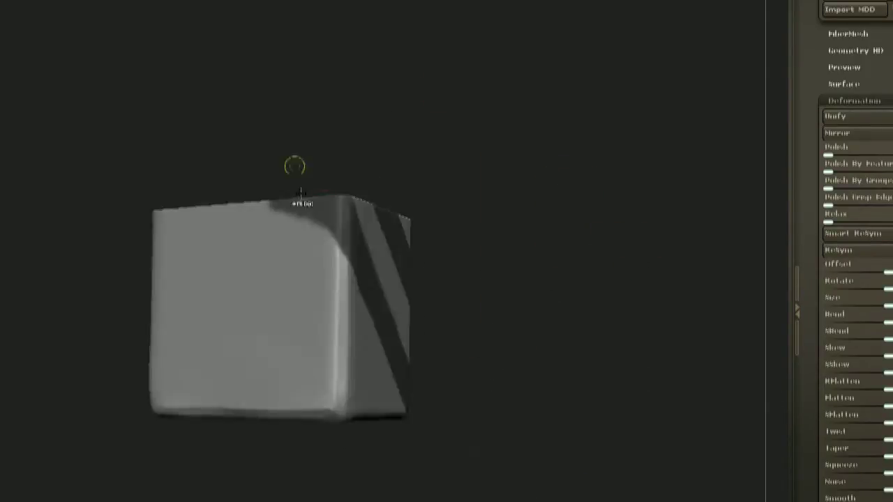
- Continue the wide diagonal mask bands around the corner and across the adjacent broad basket side
left_click_drag(520, 262, 605, 169)
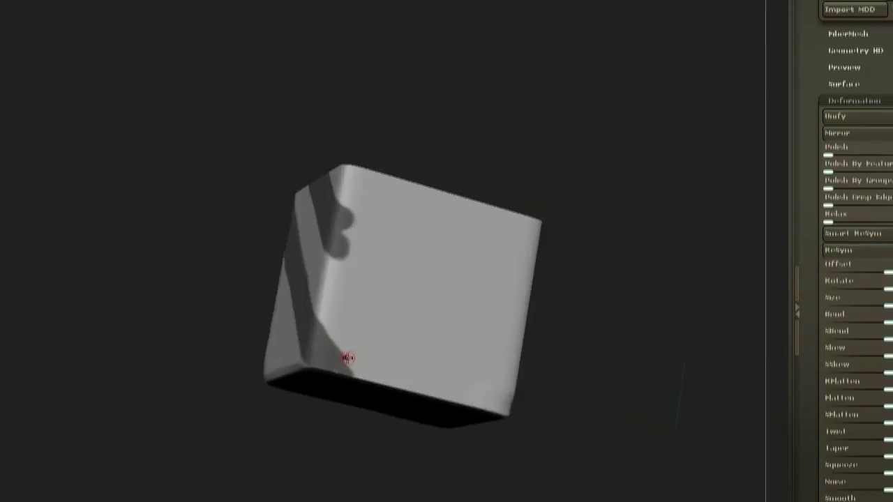
left_click_drag(319, 341, 338, 376, "ctrl")
left_click_drag(560, 260, 563, 232, "alt")
left_click_drag(331, 263, 401, 423)
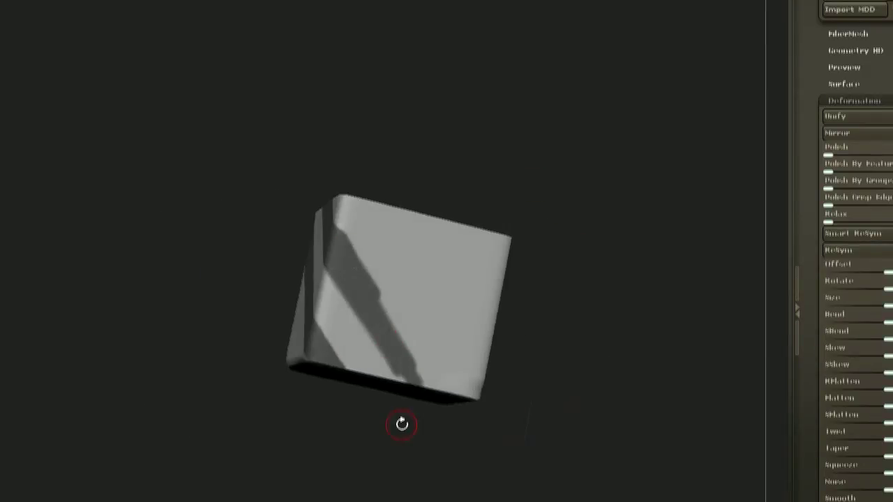
mouse_move(502, 300)
left_mouse_down()
mouse_move(574, 211)
mouse_move(418, 309)
left_mouse_up()
left_click_drag(334, 221, 400, 300, "ctrl")
left_click_drag(289, 293, 424, 449, "ctrl")
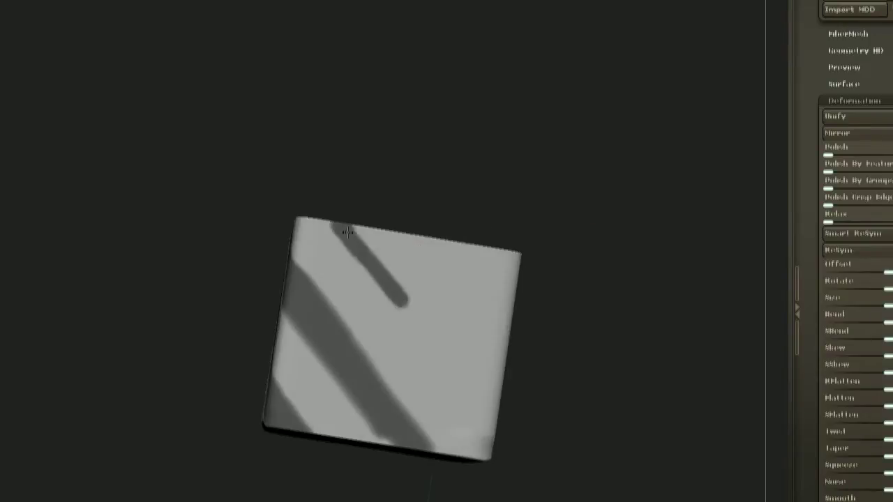
- View the broad side straight on, change the masking brush, and extend the upper diagonal band to the far edge
left_click_drag(593, 279, 629, 263, "shift")
key("b")
key("m")
key("l")
key("space")
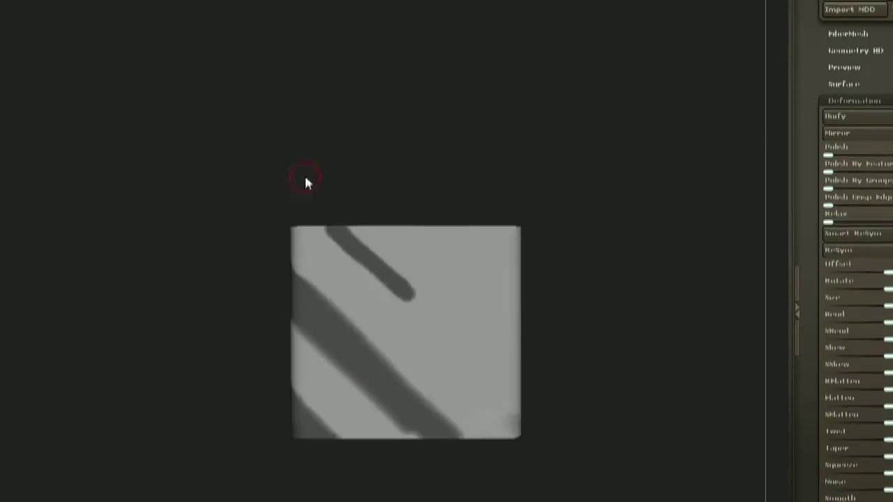
left_click_drag(322, 208, 430, 260, "ctrl")
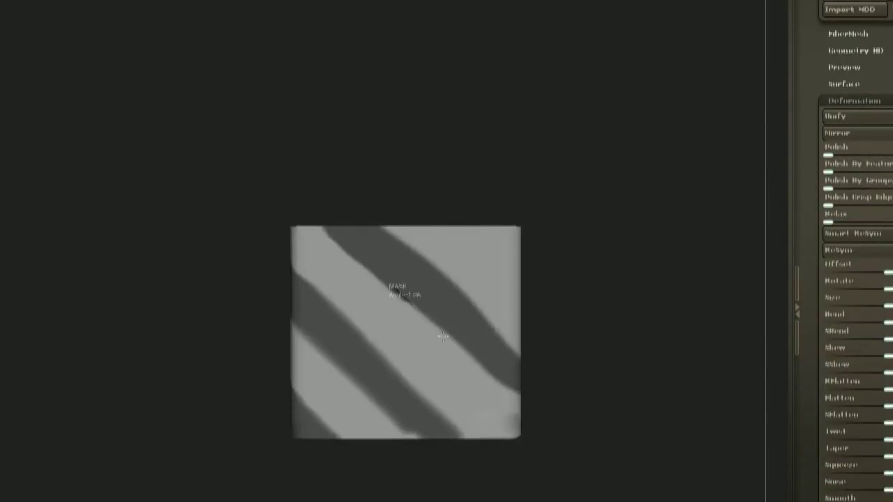
- Choose the mask curve brush and cut straight edges for the upper diagonal bands on the broad side
key("b")
key("m")
key("c")
key("b")
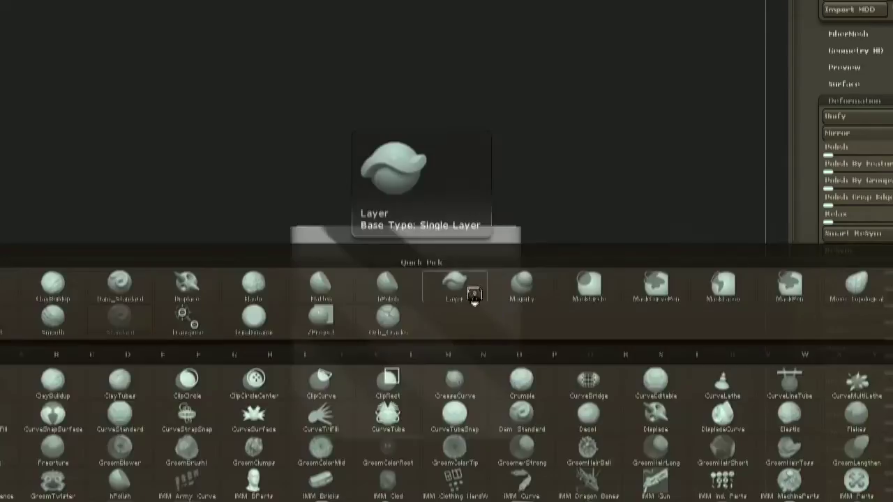
left_click(655, 287)
left_click(291, 167, "ctrl")
key("ctrl+z")
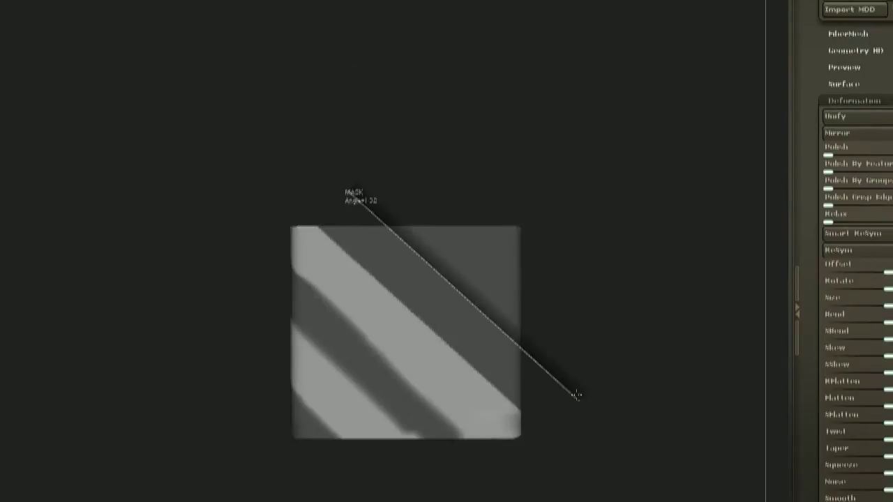
left_click_drag(666, 104, 607, 254)
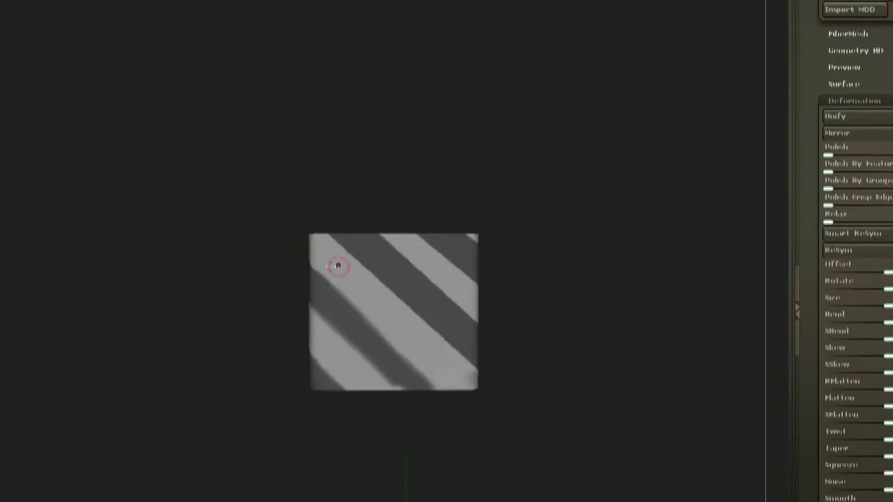
- Paint the wide diagonal mask bands around the corner to join those on the neighbouring basket side
left_click_drag(558, 300, 497, 310)
left_click_drag(510, 465, 435, 376)
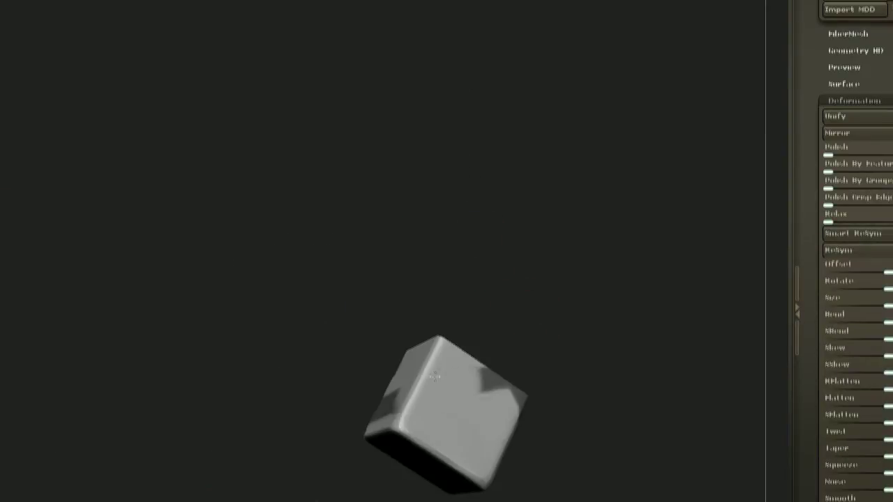
left_click_drag(518, 309, 415, 358)
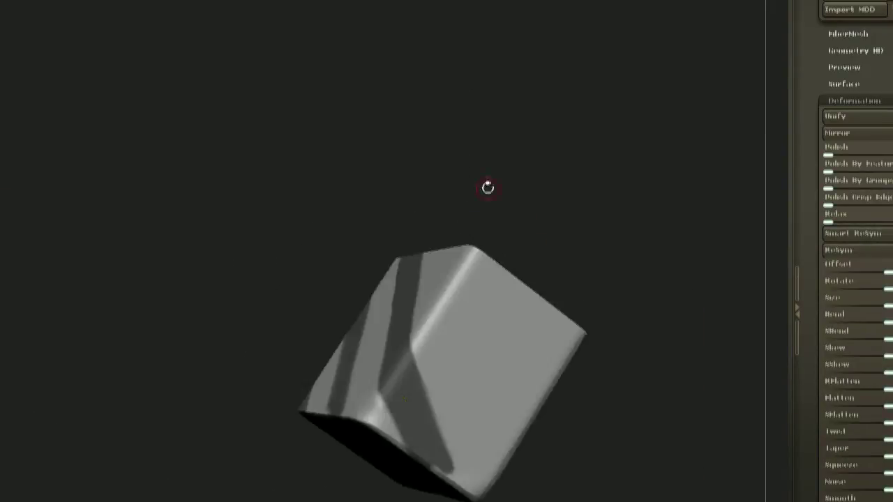
left_click_drag(488, 188, 312, 288)
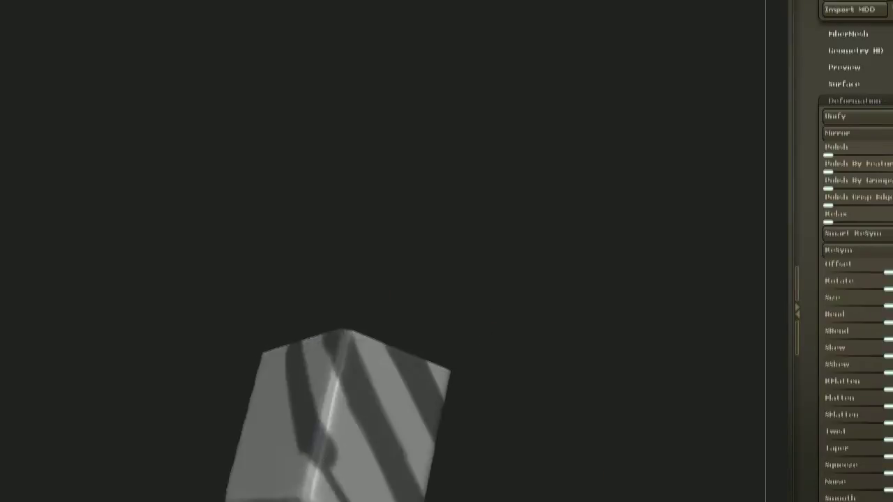
left_click_drag(392, 267, 366, 270)
right_click(339, 330)
left_click_drag(688, 223, 391, 328)
- Clean up the mask at the basket's rim and interior and paint diagonal bands on the other narrow side
key("b")
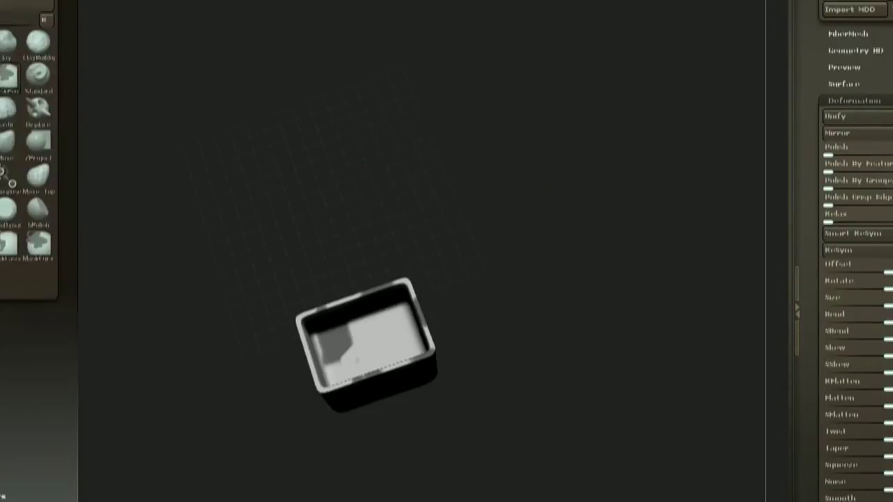
right_click_drag(411, 351, 375, 324)
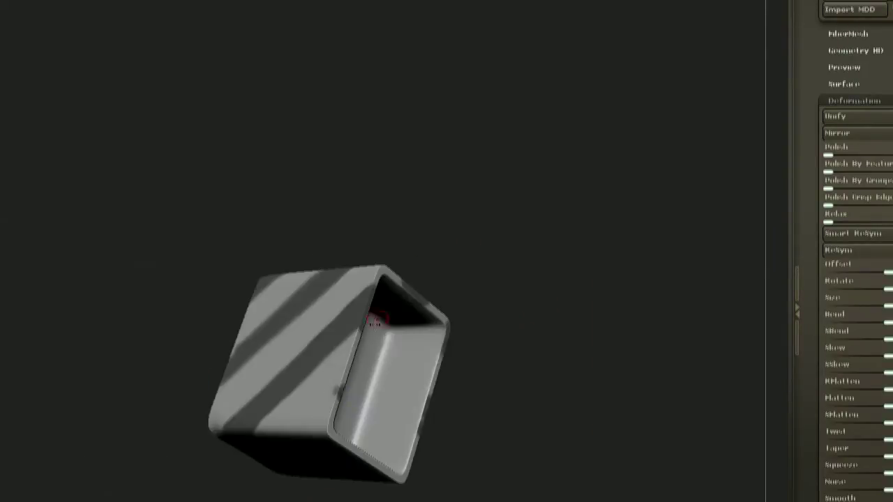
left_click_drag(358, 273, 504, 242)
mouse_move(633, 202)
left_mouse_down()
mouse_move(301, 392)
mouse_move(592, 205)
mouse_move(275, 319)
mouse_move(343, 397)
left_mouse_up()
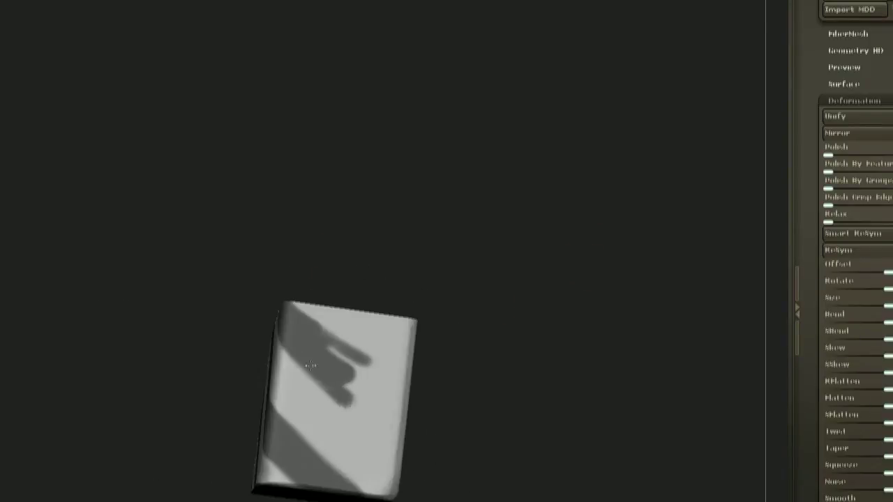
right_click(371, 382)
mouse_move(481, 334)
left_mouse_down()
mouse_move(581, 311)
mouse_move(391, 363)
mouse_move(288, 438)
mouse_move(264, 190)
left_mouse_up()
left_click_drag(239, 381, 444, 277)
left_click_drag(411, 307, 399, 235)
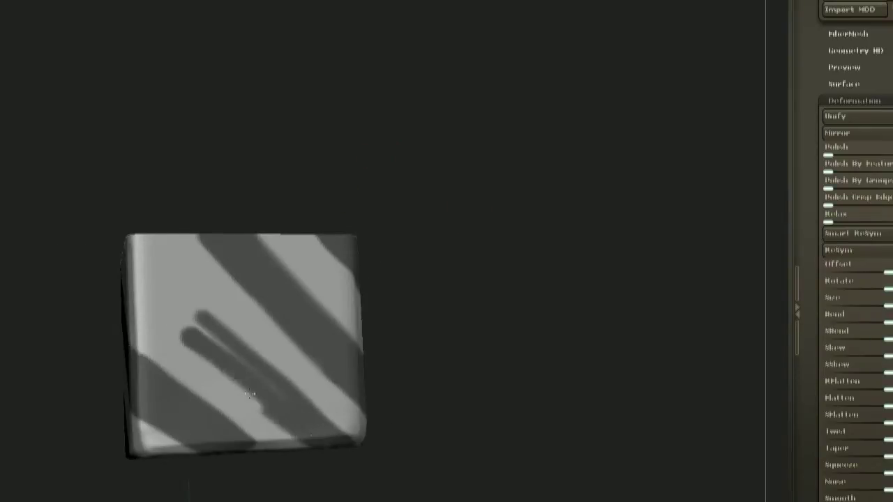
- Fill in the remaining diagonal mask bands on the last broad side so they meet at the corners
left_click_drag(161, 282, 137, 247, "ctrl")
left_click_drag(418, 255, 571, 279)
mouse_move(215, 341)
left_mouse_down("ctrl")
mouse_move(204, 324)
mouse_move(139, 302)
left_mouse_up("ctrl")
mouse_move(307, 279)
left_mouse_down()
mouse_move(202, 290)
mouse_move(126, 320)
left_mouse_up()
left_click_drag(230, 389, 422, 277)
- Extract the masked diagonal bands as raised strips and accept them as a new subtool
left_click_drag(889, 48, 890, 488)
left_click_drag(890, 28, 885, 271)
left_click(839, 103)
left_click(852, 46)
left_click_drag(600, 174, 516, 170)
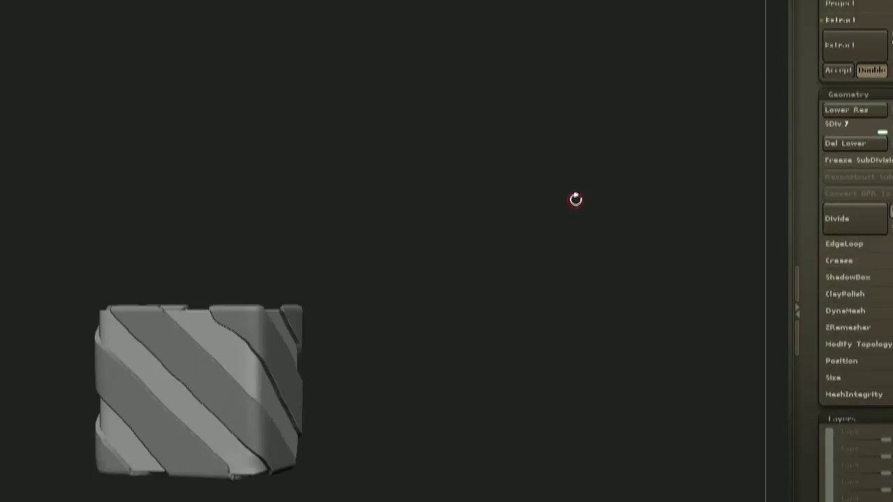
left_click(865, 59)
left_click(838, 71)
left_click_drag(579, 201, 444, 261)
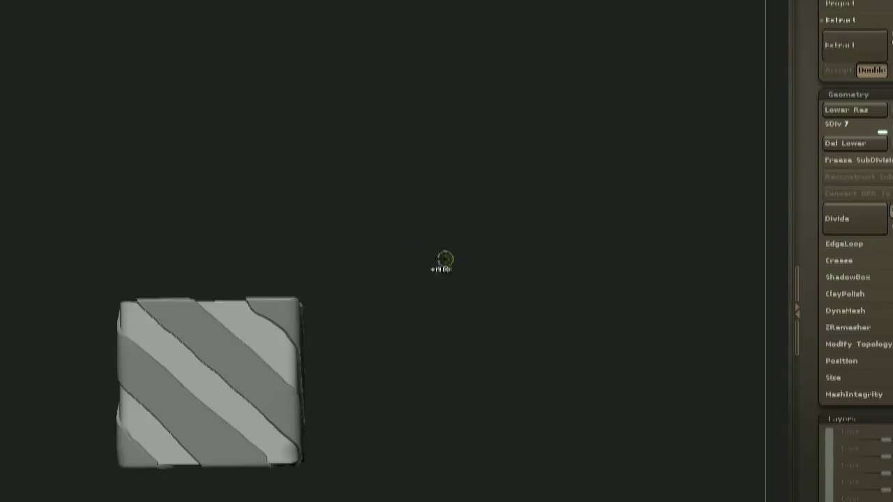
- Select the extracted strips subtool, apply Del Hidden to it, and check the strips around the basket
left_click_drag(890, 42, 890, 459)
left_click(847, 149)
left_click_drag(449, 254, 491, 244)
left_click_drag(363, 360, 219, 454)
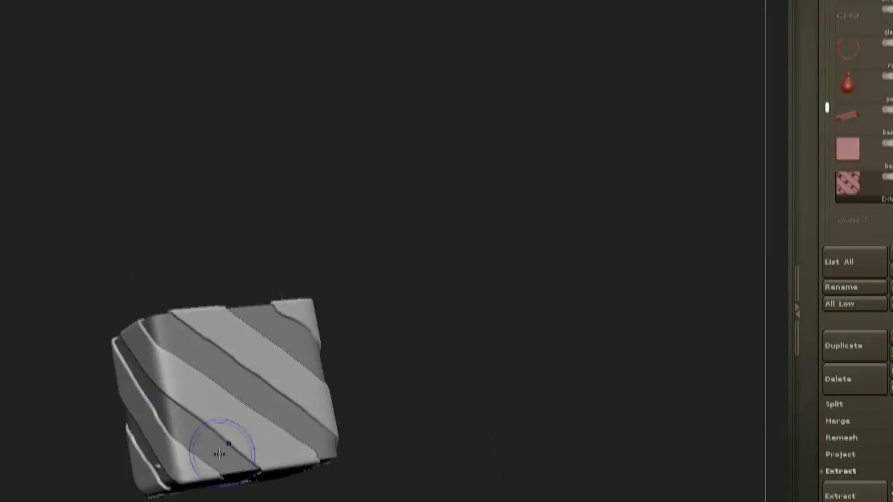
left_click_drag(518, 373, 542, 93)
left_click_drag(879, 432, 863, 263)
left_click(863, 267)
left_click_drag(523, 202, 403, 223)
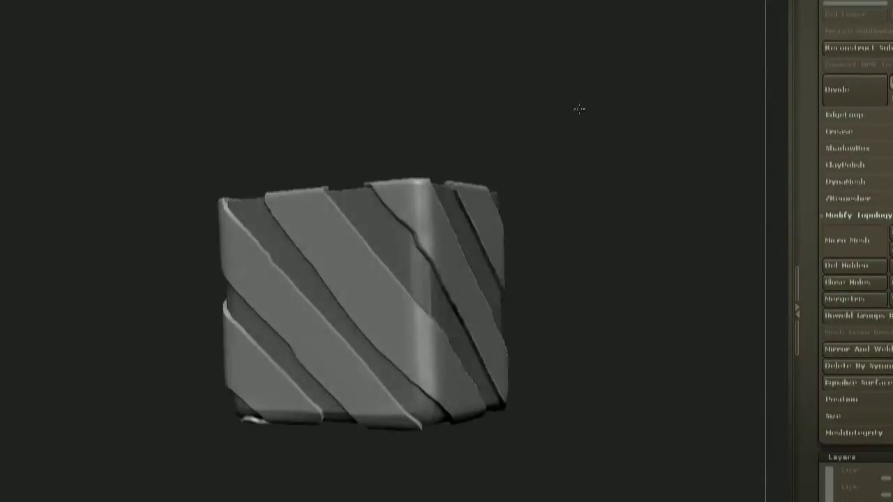
left_click_drag(578, 110, 328, 173)
left_click_drag(243, 364, 380, 300)
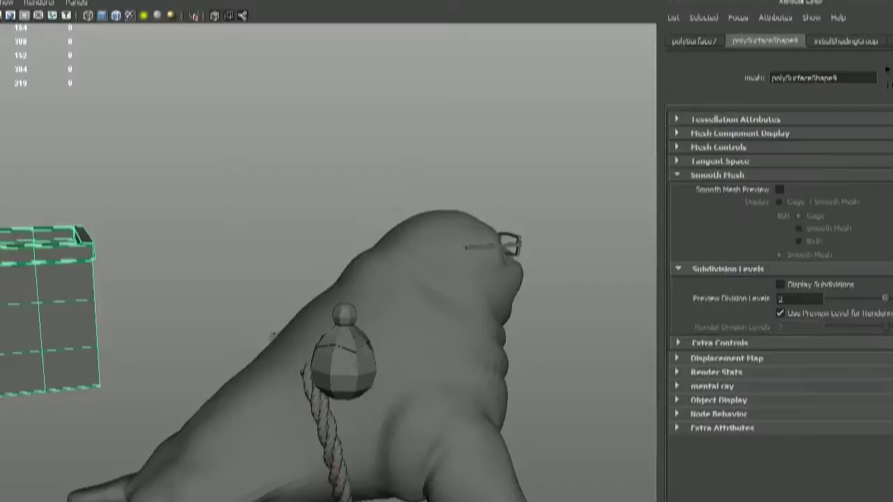
- Switch to Maya and position a flat diagonal strip against the outer face of the walrus's basket
left_click_drag(181, 293, 392, 240, "alt")
left_click(337, 204)
key("w")
left_click_drag(397, 233, 328, 276, "alt")
mouse_move(302, 335)
left_mouse_down()
mouse_move(334, 323)
mouse_move(304, 334)
left_mouse_up()
left_click_drag(327, 314, 480, 225, "alt")
left_click(312, 246)
left_click_drag(311, 246, 258, 200)
left_click_drag(314, 189, 390, 224, "alt")
left_click_drag(244, 178, 225, 153)
left_click_drag(391, 265, 313, 230, "alt")
- Duplicate the flat diagonal strip into five evenly spaced parallel strips across the basket's outer broad face
left_click(405, 343)
left_click_drag(405, 304, 447, 375)
mouse_move(446, 230)
left_mouse_down("alt")
mouse_move(418, 254)
mouse_move(445, 229)
left_mouse_up("alt")
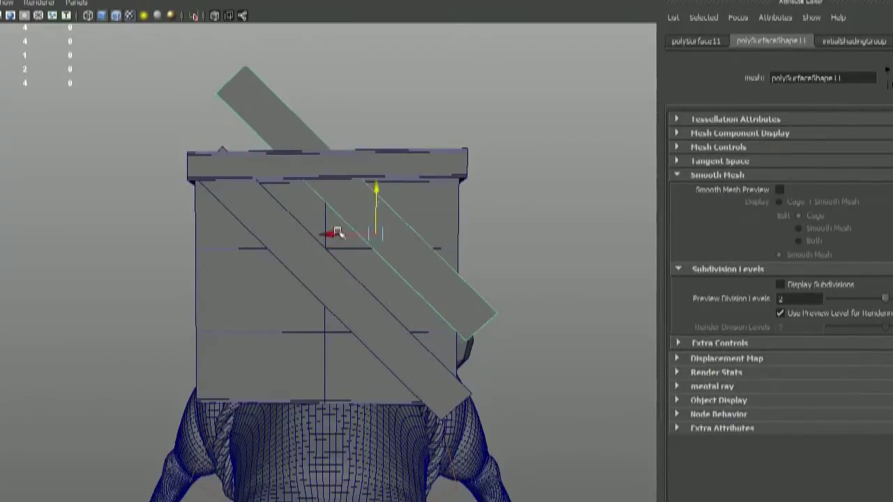
left_click_drag(351, 192, 462, 133)
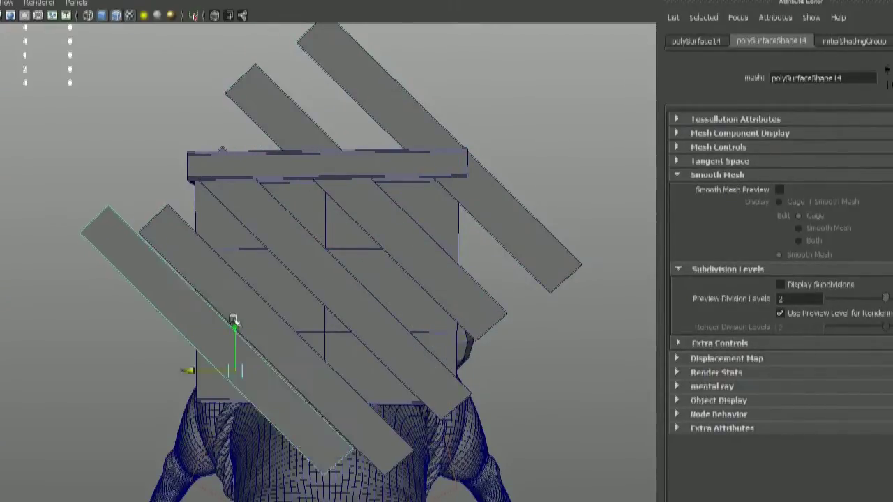
left_click_drag(396, 229, 363, 230, "alt")
- Select the five parallel strips together and duplicate them as a set for the adjoining side of the basket
left_click(341, 238)
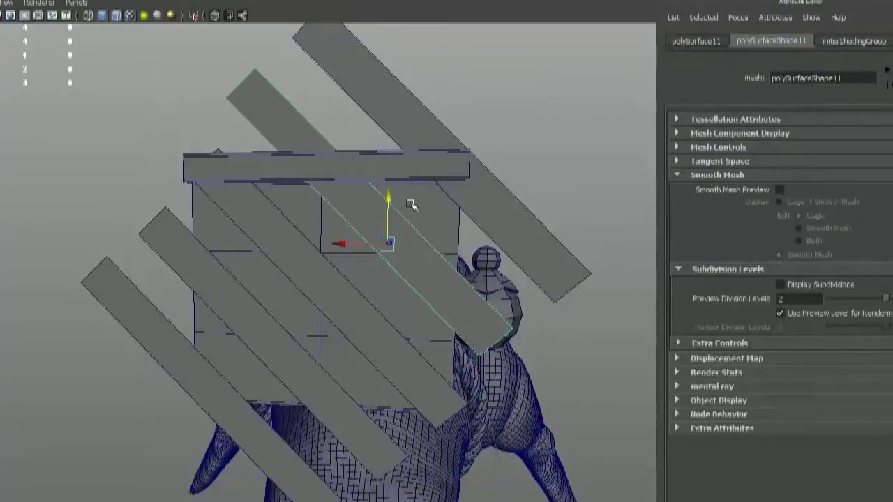
left_click(463, 295, "shift")
left_click(392, 354, "shift")
left_click(313, 383, "shift")
left_click(232, 407, "shift")
key("e")
left_click_drag(292, 397, 249, 401, "alt")
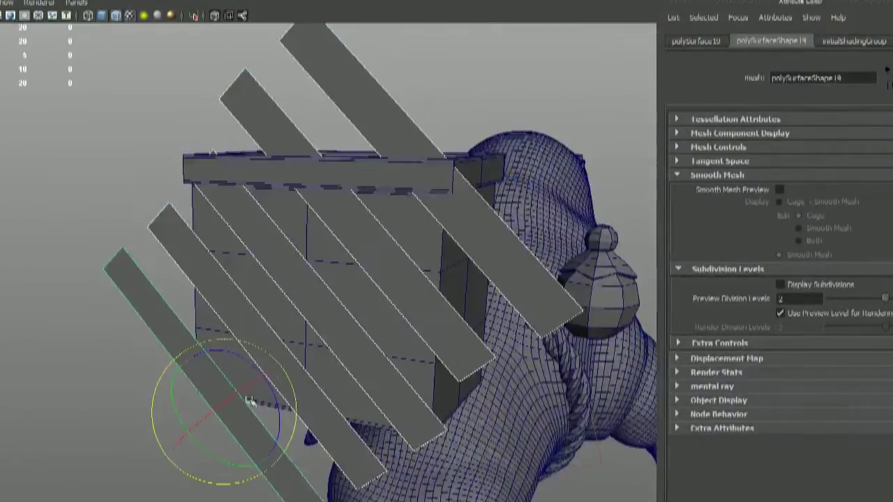
- Rotate the copied strip set around the corner and move it flat against the basket's adjoining side
key("ctrl+z")
left_click_drag(425, 262, 480, 261)
left_click_drag(474, 175, 480, 261, "alt")
key("w")
left_click_drag(314, 349, 357, 292)
left_click_drag(376, 279, 434, 274, "alt")
left_click_drag(328, 302, 335, 307)
left_click_drag(335, 307, 419, 314, "alt")
- Duplicate the strips again, rotate the copies to the basket's third side and shift them against its surface
key("ctrl+d")
key("e")
left_click_drag(302, 432, 369, 426)
key("w")
left_click_drag(369, 328, 414, 299, "alt")
left_click_drag(405, 341, 421, 355)
left_click_drag(421, 355, 377, 279, "alt")
left_click_drag(297, 282, 346, 335)
left_click_drag(345, 372, 328, 372)
left_click_drag(281, 335, 281, 322)
left_click_drag(281, 322, 304, 291, "alt")
left_click_drag(307, 300, 276, 333, "alt")
- Duplicate another strip set, rotate it to face the basket's remaining side and move it against that wall
key("ctrl+d")
left_click_drag(411, 298, 313, 341, "alt")
left_click_drag(279, 404, 426, 378)
key("w")
left_click_drag(377, 404, 390, 380)
left_click_drag(491, 377, 522, 319, "alt")
left_click_drag(462, 354, 450, 354)
left_click_drag(450, 354, 366, 321, "alt")
- Fine-tune the rotation of the last strip set and isolate the strips from the rest of the model
left_click_drag(365, 321, 462, 225, "alt")
left_click_drag(377, 275, 446, 313, "alt")
key("e")
left_click_drag(271, 344, 277, 353)
key("w")
left_click_drag(230, 321, 451, 293, "alt")
left_click_drag(434, 203, 503, 258, "alt")
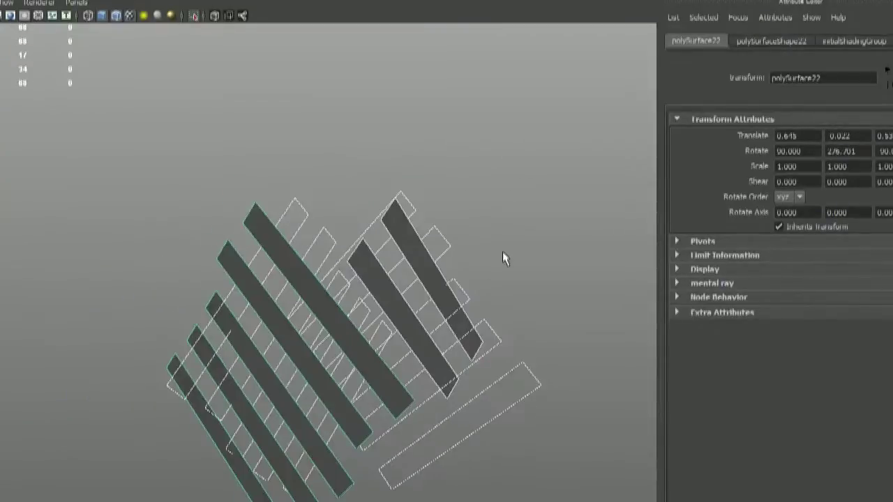
- Show the basket again and cut an overhanging strip along the basket's vertical corner edge
left_click(195, 15)
scroll(434, 313, "up", 4)
mouse_move(434, 314)
left_mouse_down("alt")
mouse_move(390, 293)
mouse_move(389, 263)
left_mouse_up("alt")
left_click(374, 269)
left_click(370, 339)
key("Return")
left_click(377, 339)
mouse_move(378, 339)
left_mouse_down("alt")
mouse_move(509, 267)
mouse_move(454, 291)
mouse_move(348, 305)
left_mouse_up("alt")
- Delete the strip faces that overhang the basket, trimming the diagonals to the outline of each side
left_click(348, 304)
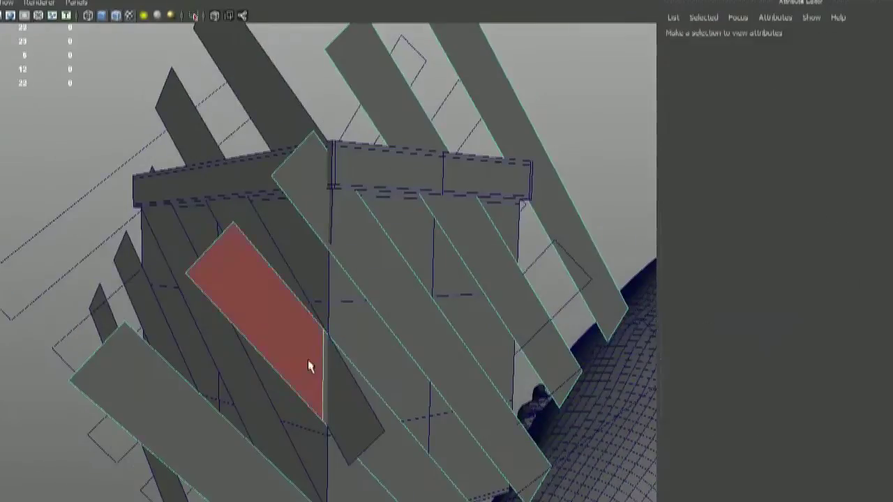
left_click(307, 359)
key("Delete")
middle_click_drag(325, 236, 332, 251, "alt")
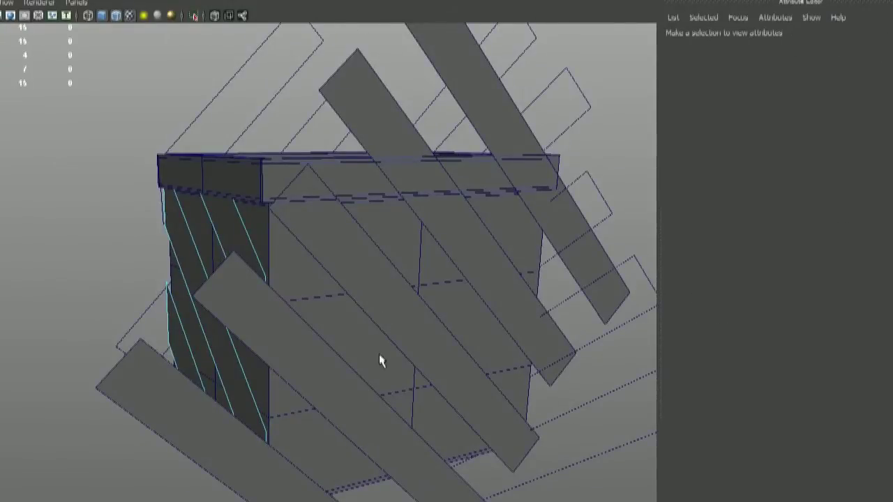
left_click_drag(379, 355, 387, 341, "alt")
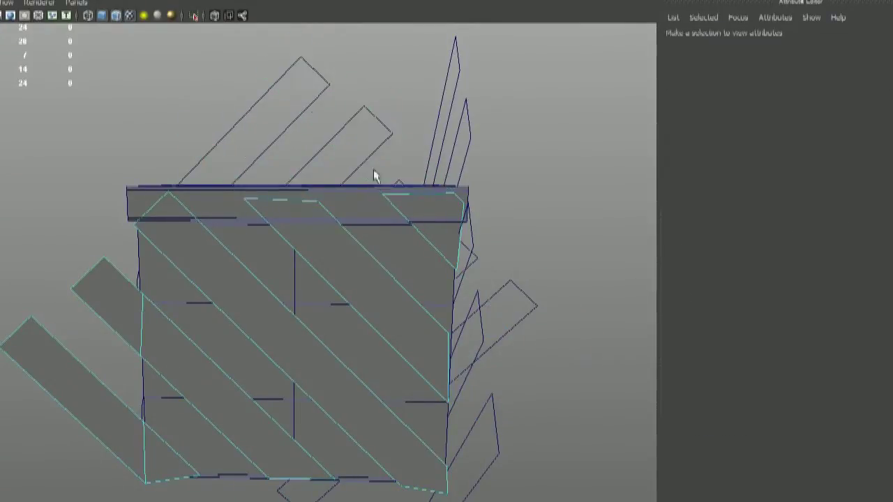
left_click_drag(375, 174, 519, 265, "alt")
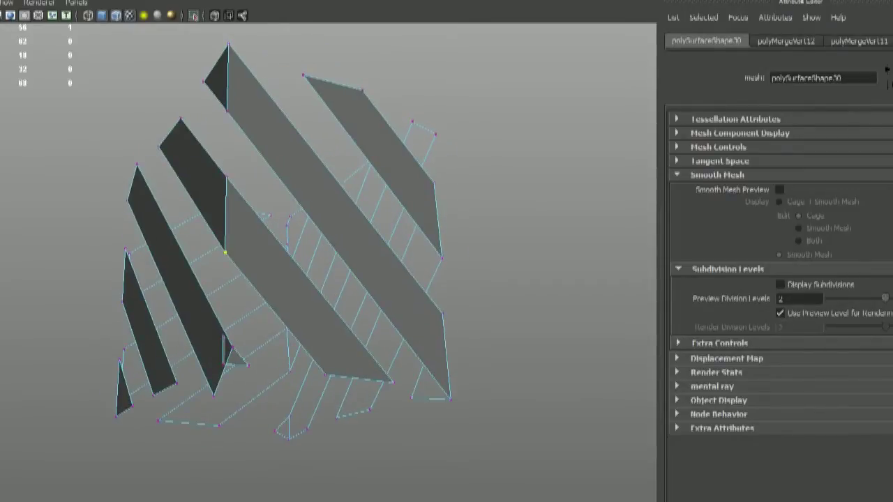
- Merge the strip vertices along the corners so the diagonals wrap continuously around the basket
left_click_drag(209, 364, 408, 272, "alt")
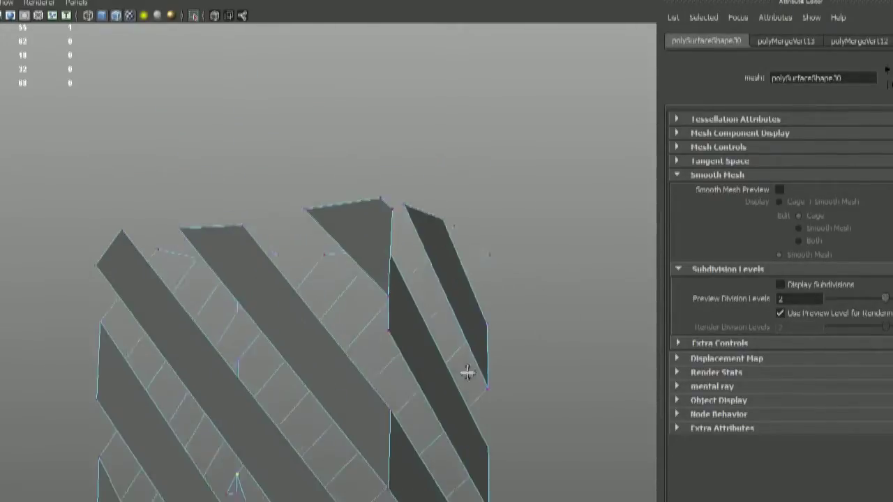
left_click_drag(466, 370, 338, 326, "alt")
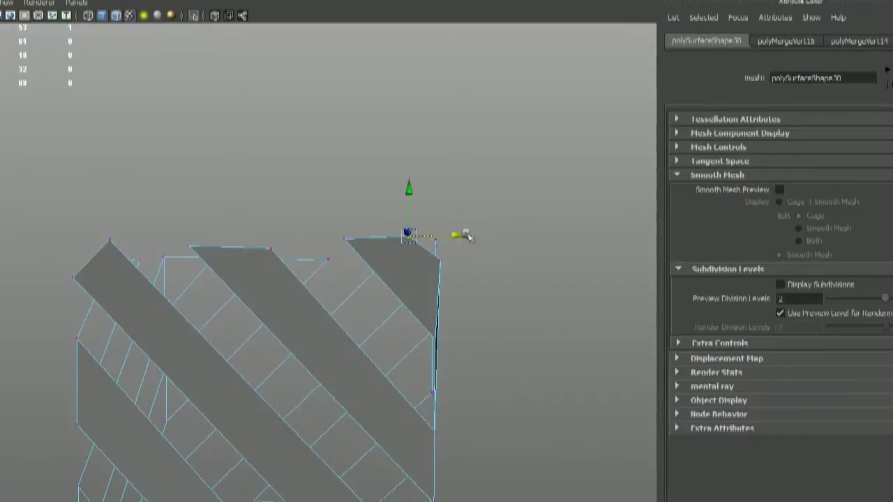
left_click_drag(458, 233, 352, 319, "alt")
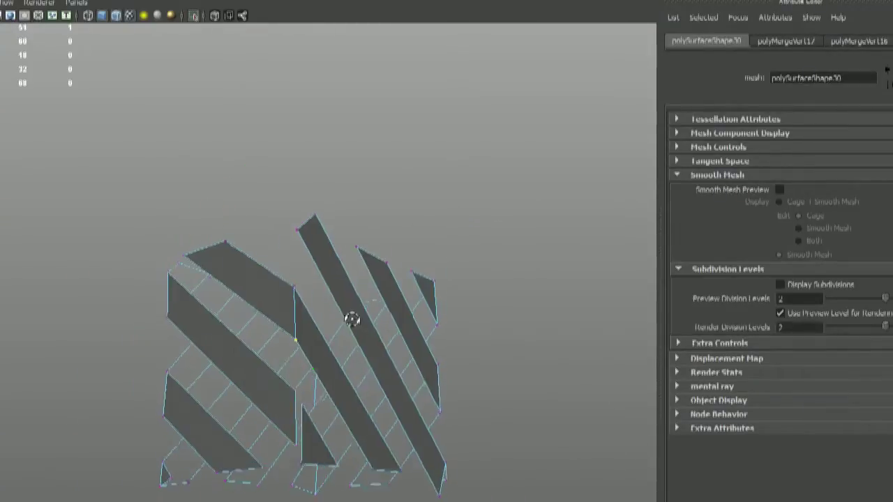
left_click_drag(329, 437, 398, 369, "alt")
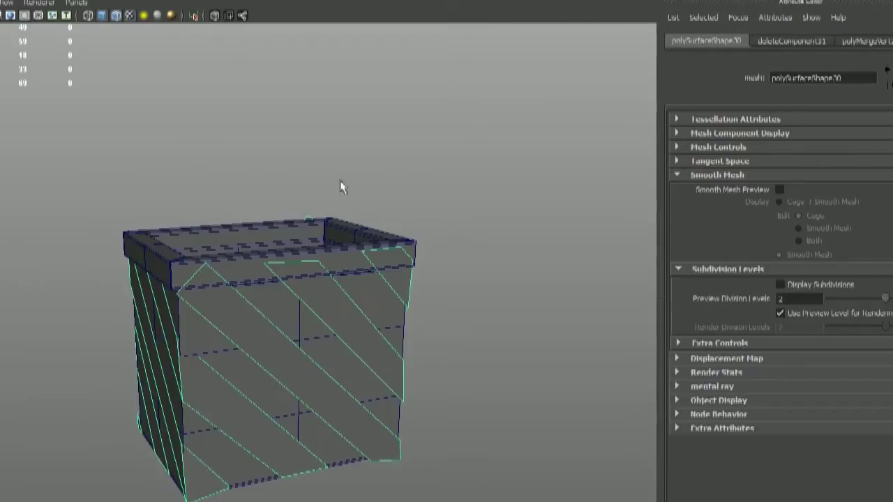
left_click_drag(201, 145, 354, 245, "alt")
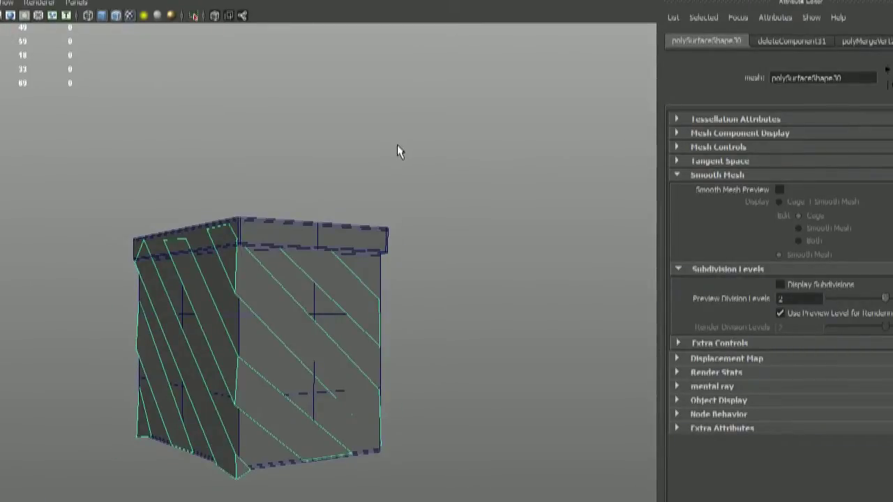
left_click_drag(397, 146, 470, 233, "alt")
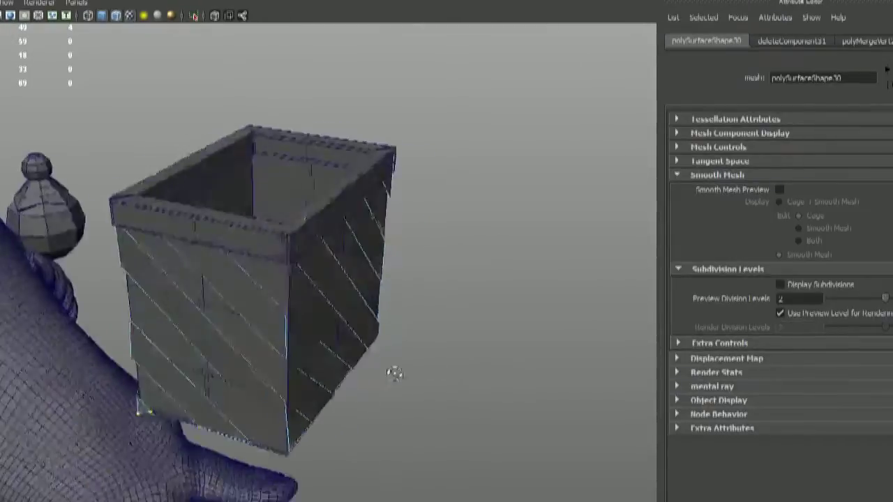
- Duplicate the wrapped strips and flip the copy so a second set crosses the first in the opposite diagonal direction
left_click_drag(395, 372, 412, 258, "alt")
left_click_drag(274, 352, 338, 216, "alt")
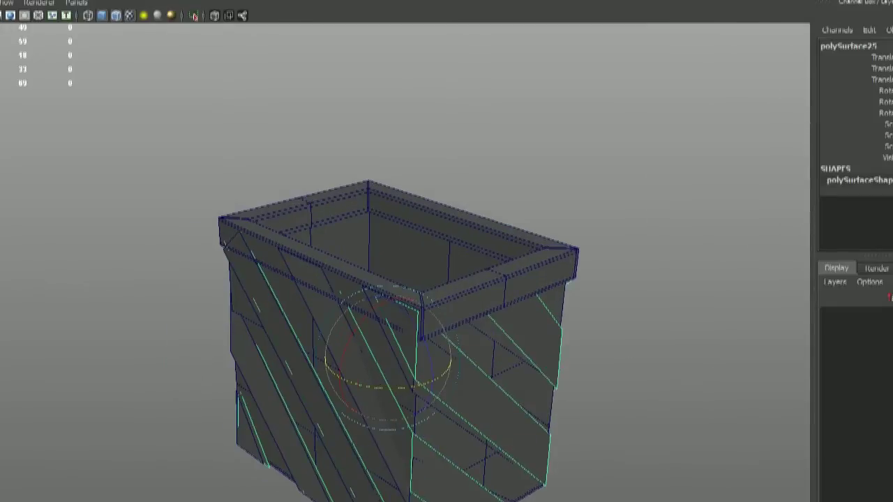
left_click_drag(447, 300, 543, 223, "alt")
right_click_drag(544, 223, 587, 223, "alt")
left_click_drag(587, 223, 614, 216, "alt")
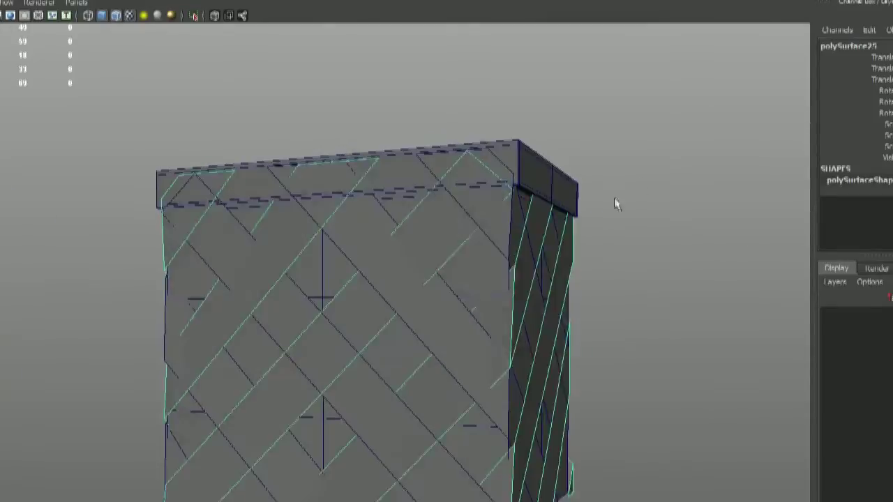
left_click_drag(642, 179, 594, 258, "alt")
- Extrude a rim around the basket's base and isolate a thickened strip set to split its edges
key("F8")
right_click_drag(451, 283, 461, 316)
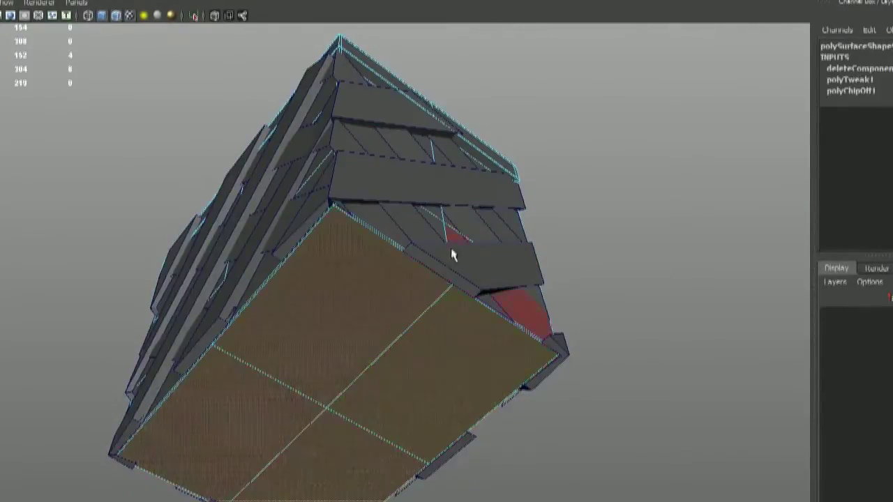
key("g")
left_click_drag(452, 254, 448, 282, "alt")
key("r")
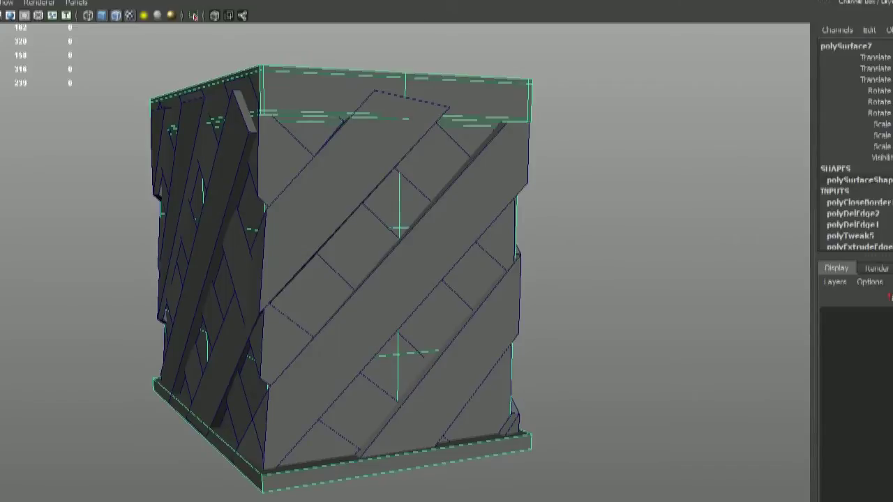
left_click_drag(335, 225, 365, 207, "alt")
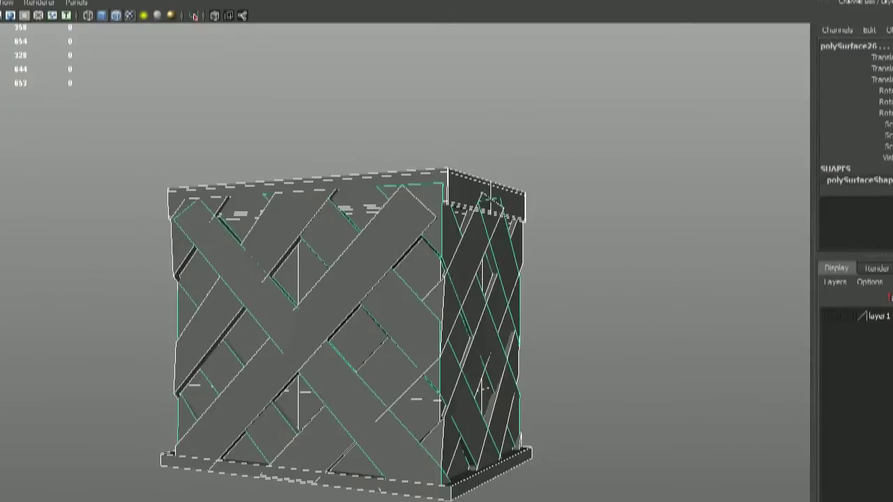
left_click_drag(443, 246, 447, 267, "alt")
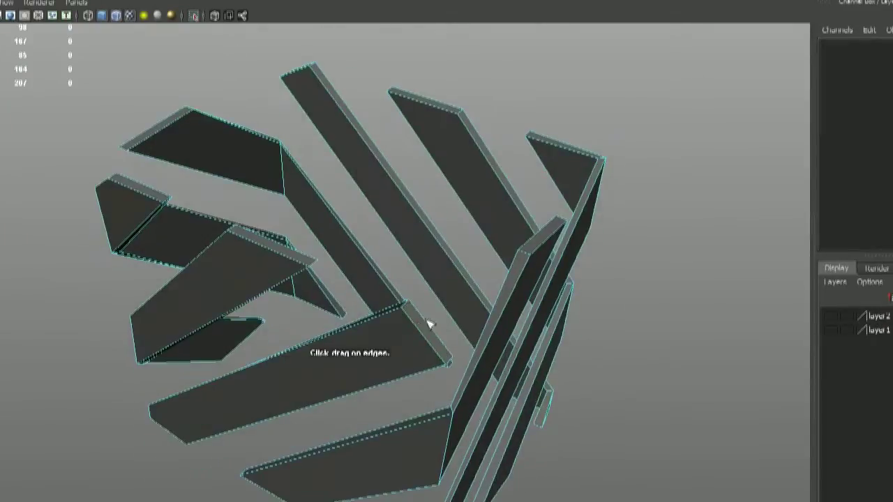
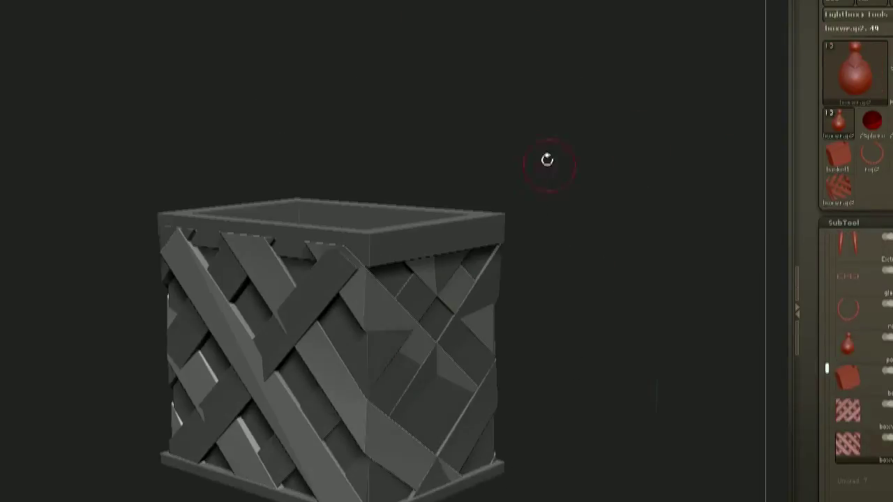
- Switch to ZBrush and inspect the imported woven strips around the basket and on their own
left_click_drag(767, 387, 576, 251)
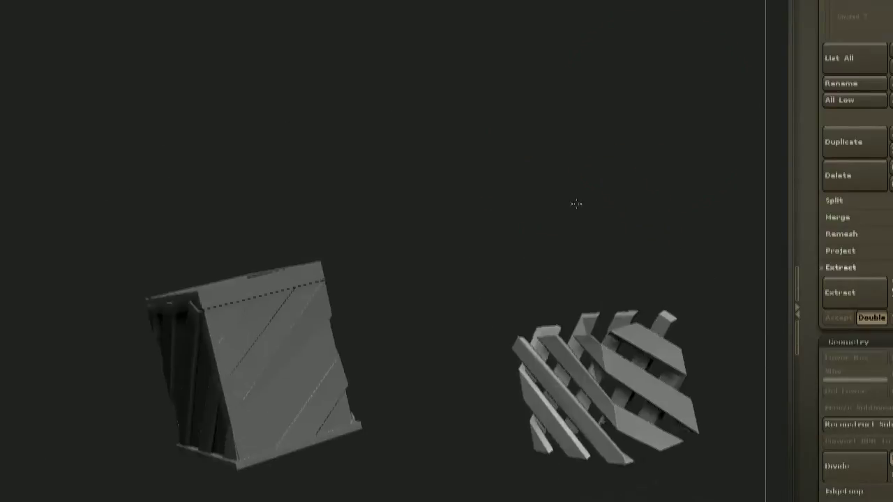
left_click_drag(576, 204, 616, 226)
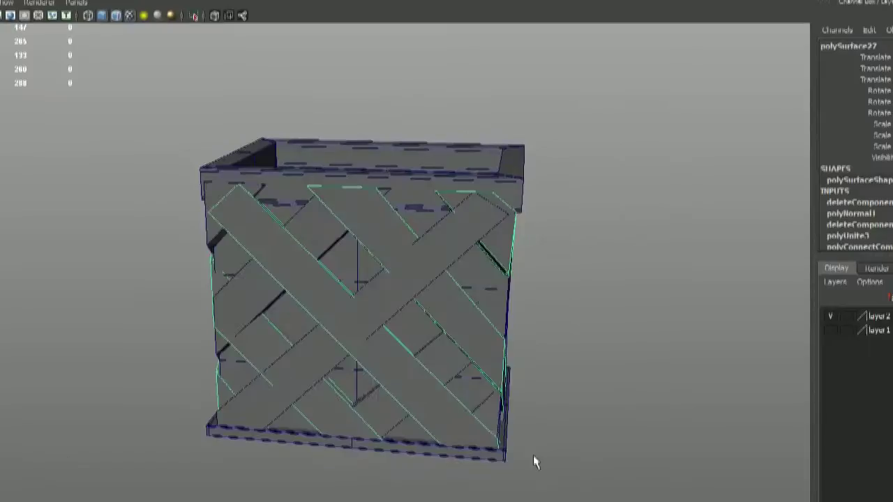
- Return to Maya, isolate the crossing strips, close their open borders and connect extra edges across them
left_click_drag(534, 462, 426, 392, "alt")
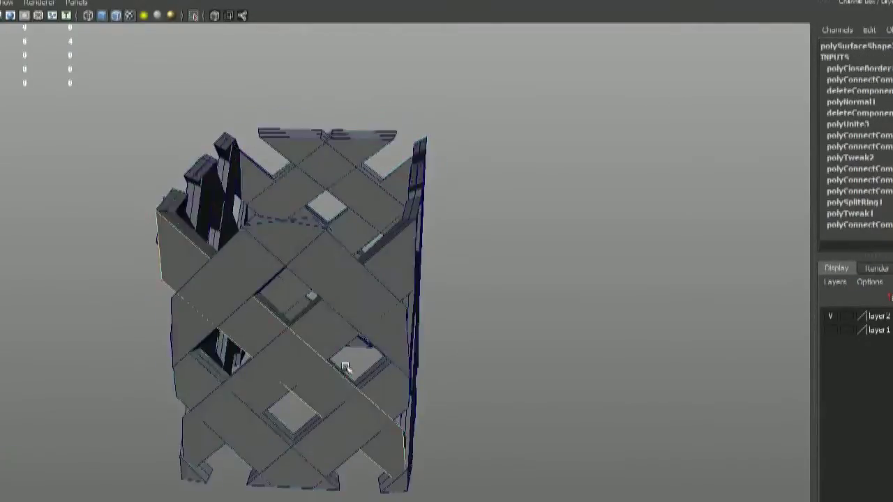
left_click_drag(523, 253, 560, 329, "alt")
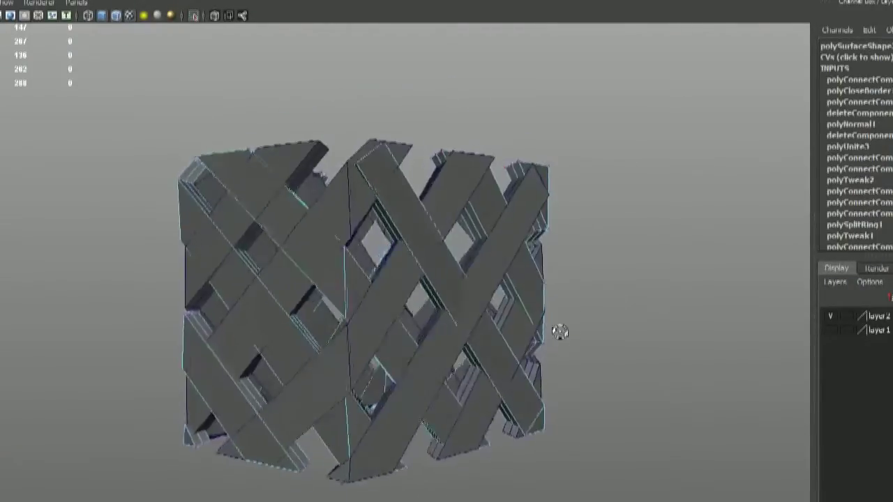
left_click(407, 398)
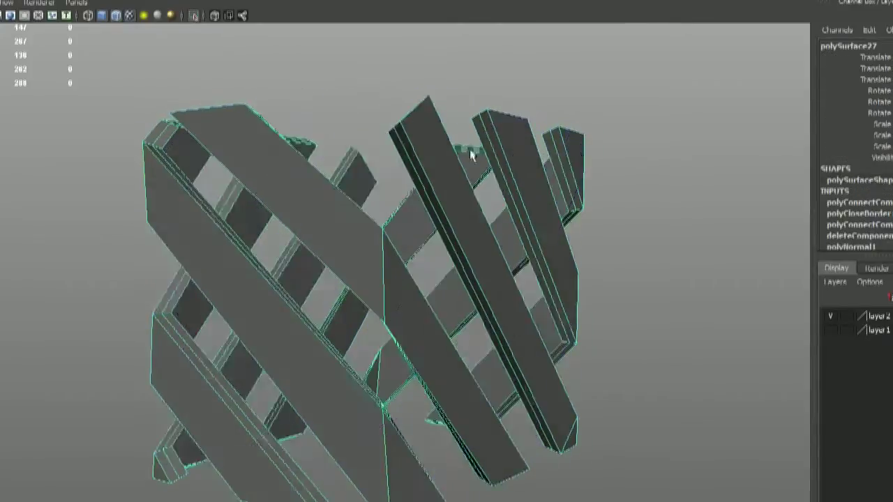
left_click_drag(472, 151, 441, 224, "alt")
- Preview the strips smoothed and insert supporting edge loops near the borders of the first strips
key("ctrl+a")
right_click_drag(440, 224, 479, 189)
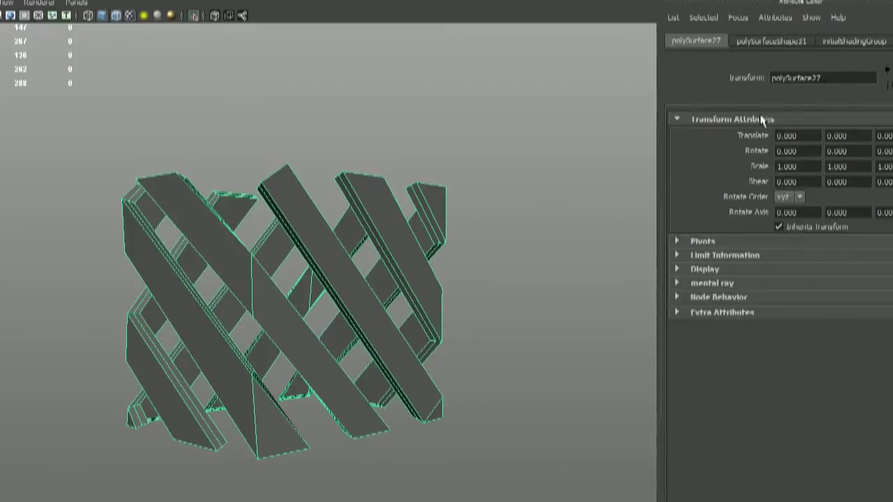
key("3")
key("g")
left_click_drag(486, 334, 446, 230, "alt")
left_click(399, 198)
left_click_drag(409, 152, 446, 209, "alt")
left_click(406, 268)
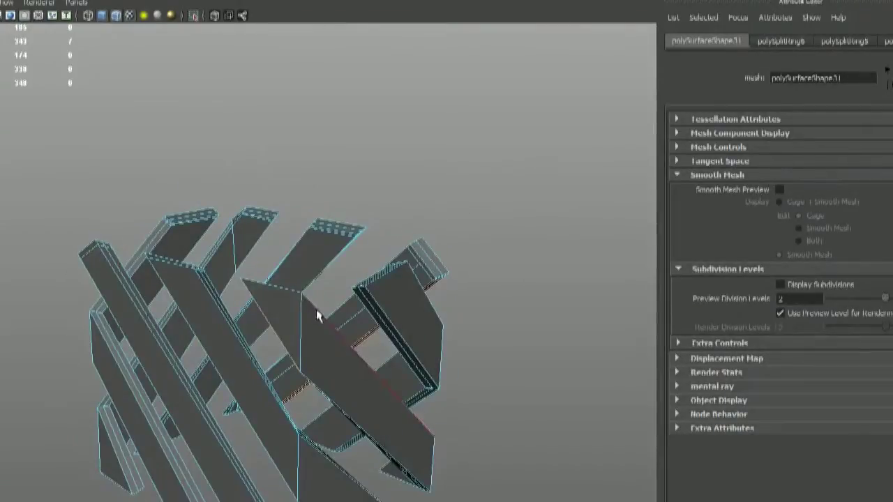
- Delete a misplaced edge and insert more supporting edge loops along the remaining strips and corner bends
left_click(303, 440)
left_click_drag(303, 440, 377, 344, "alt")
left_click(286, 488)
key("Delete")
key("g")
left_click(318, 402)
left_click(227, 341)
left_click(225, 480)
- Check the edge-looped strips with Smooth Mesh Preview from several angles
key("q")
scroll(378, 345, "down", 4)
left_click(779, 189)
left_click(779, 190)
left_click(481, 290)
left_click_drag(481, 291, 460, 236, "alt")
left_click(441, 263)
key("3")
left_click_drag(441, 277, 519, 280, "alt")
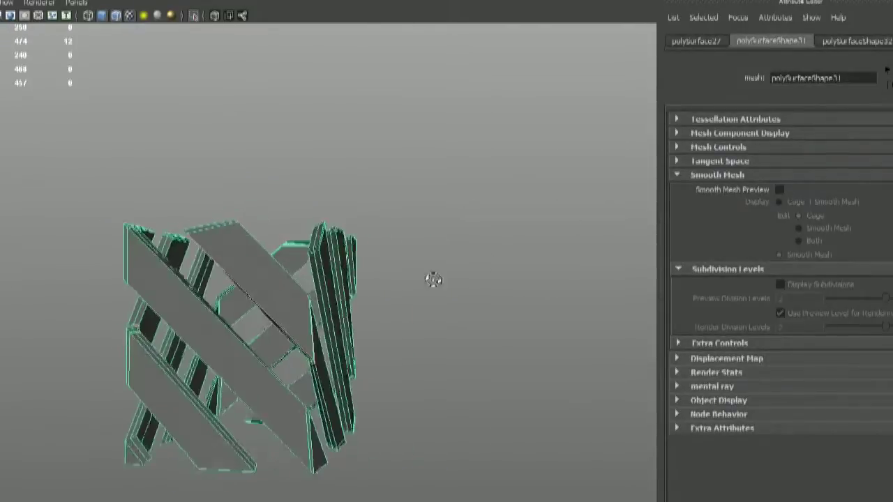
- Bring back the full scene, select the edited strips and export them over the existing boxwrap1.obj
left_click_drag(433, 280, 370, 271, "alt")
left_click(195, 16)
left_click(356, 269)
key("ctrl+a")
key("ctrl+a")
key("ctrl+a")
left_click_drag(461, 223, 568, 247, "alt")
left_click(391, 307)
key("ctrl+d")
left_click_drag(432, 273, 481, 228, "alt")
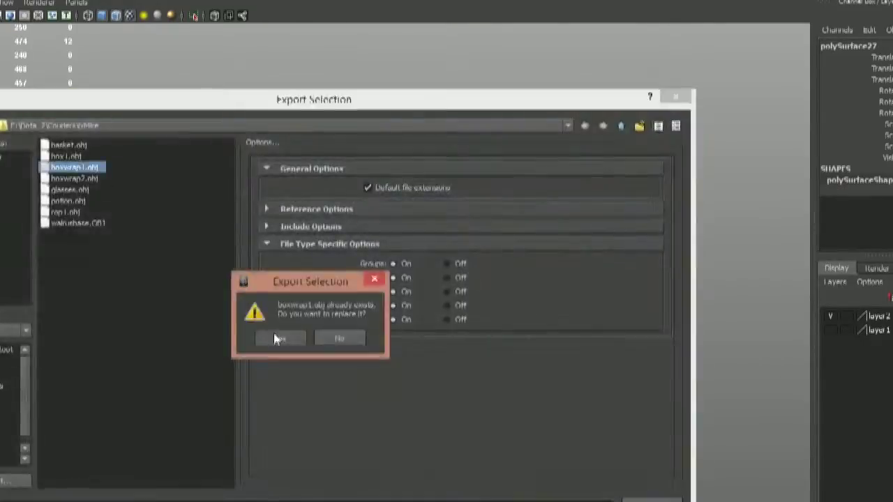
left_click(279, 338)
- Switch to ZBrush, select the last woven-strip subtool and turn on Topological auto masking for the brush
key("alt+Tab")
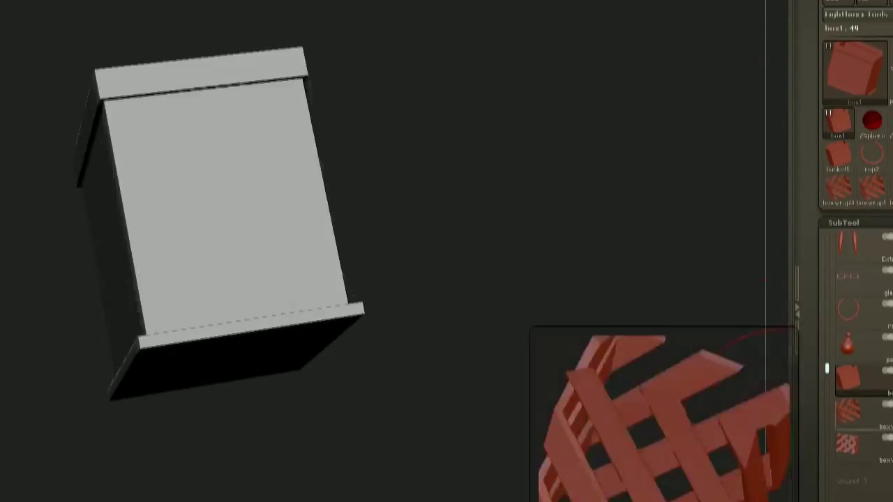
left_click(858, 447)
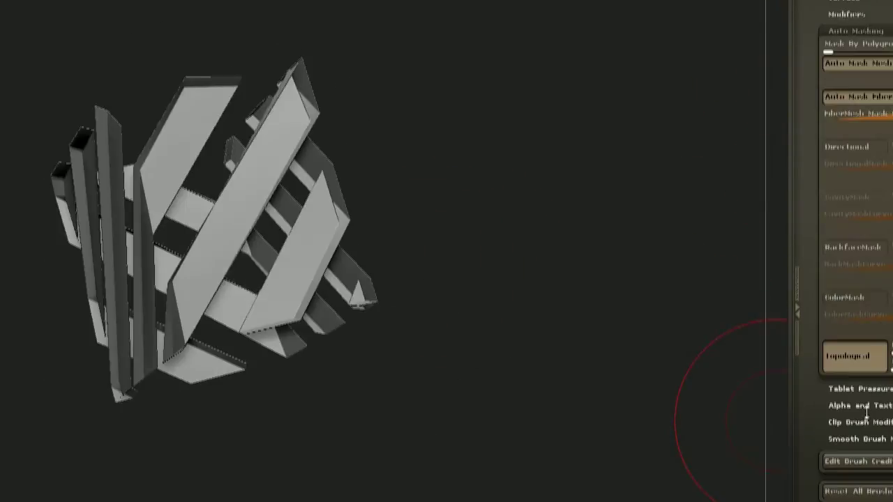
left_click_drag(837, 245, 841, 419)
left_click(846, 381)
left_click(843, 427)
left_click_drag(842, 209, 845, 359)
type("mike5")
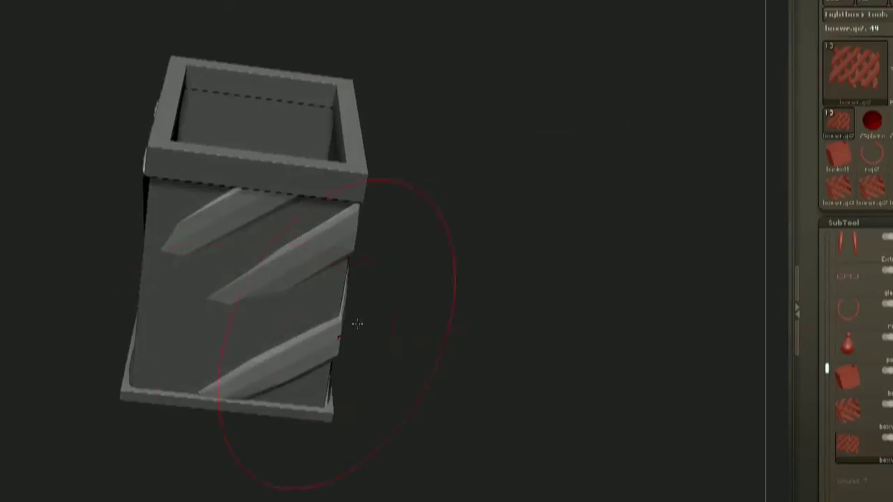
- Adjust the strips against the basket walls with large brush strokes, and select the basket subtool
left_click_drag(359, 325, 311, 295)
left_click_drag(558, 292, 488, 335)
key("space")
left_click_drag(375, 372, 586, 325, "alt")
left_click_drag(254, 473, 383, 272)
left_click_drag(462, 239, 566, 245)
left_click(849, 374)
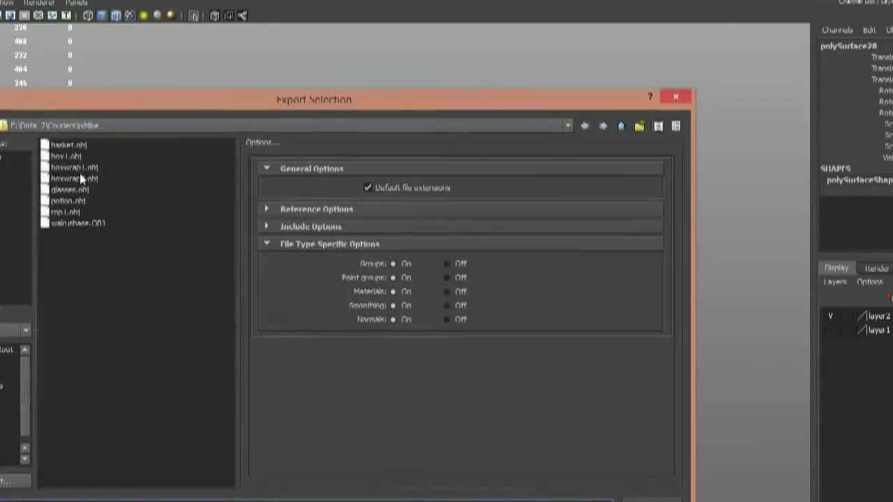
- Switch to ZBrush and adjust the first set of diagonal strips against the basket walls with a large brush
key("alt+Tab")
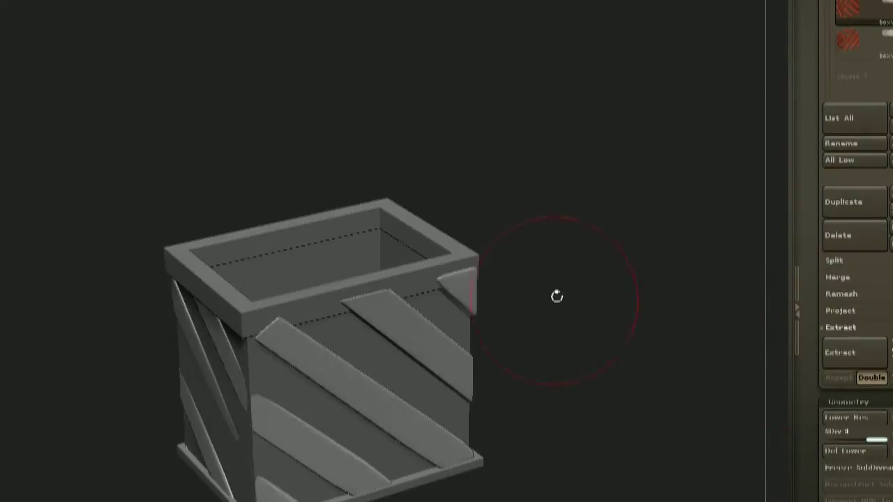
left_click_drag(387, 268, 336, 379)
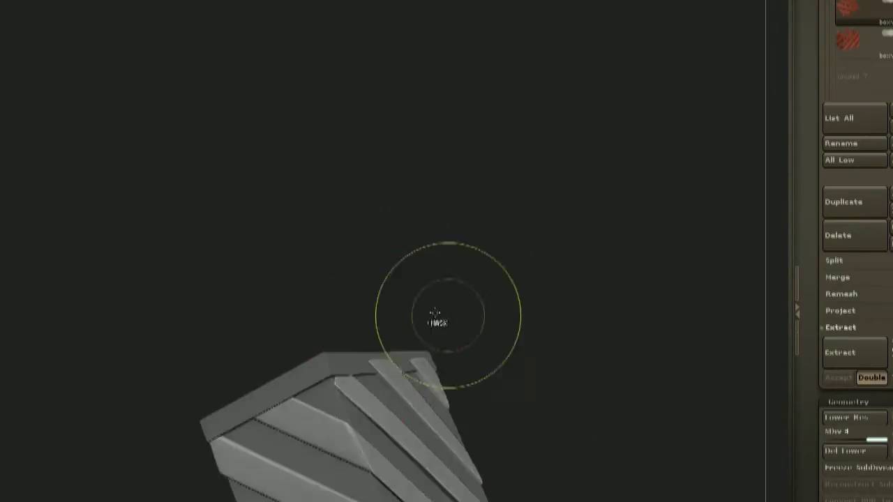
mouse_move(371, 356)
left_mouse_down()
mouse_move(507, 422)
mouse_move(373, 235)
mouse_move(126, 241)
mouse_move(124, 232)
mouse_move(456, 235)
mouse_move(416, 207)
mouse_move(342, 328)
mouse_move(435, 321)
mouse_move(230, 355)
mouse_move(460, 194)
mouse_move(369, 223)
mouse_move(390, 314)
left_mouse_up()
key("space")
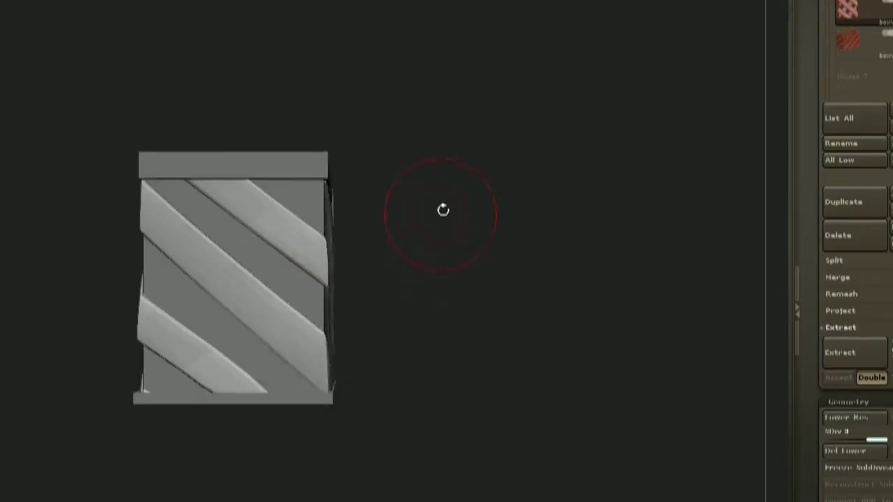
left_click_drag(444, 223, 434, 223)
left_click_drag(434, 223, 523, 250, "alt")
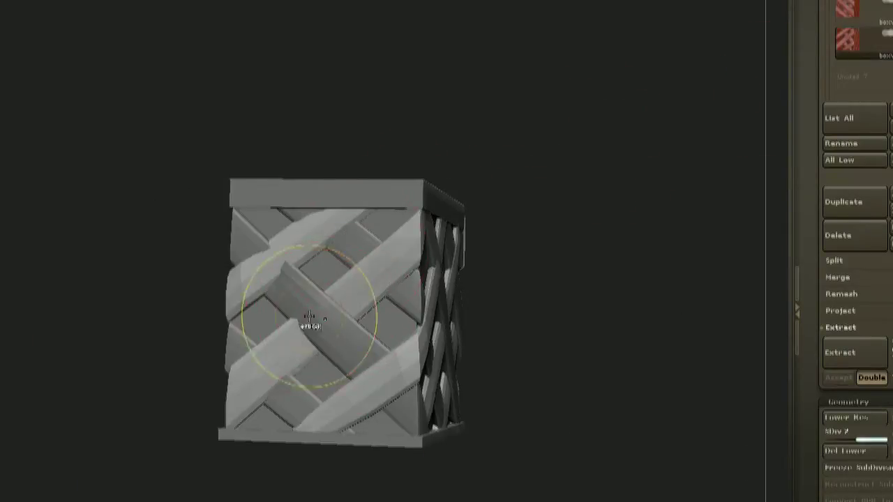
- Shape the crossing strips on the basket's narrow side into an over-and-under weave, alternating between the two strip subtools
left_click(369, 389, "alt")
left_click_drag(352, 496, 446, 467, "alt")
left_click_drag(628, 216, 577, 296, "shift")
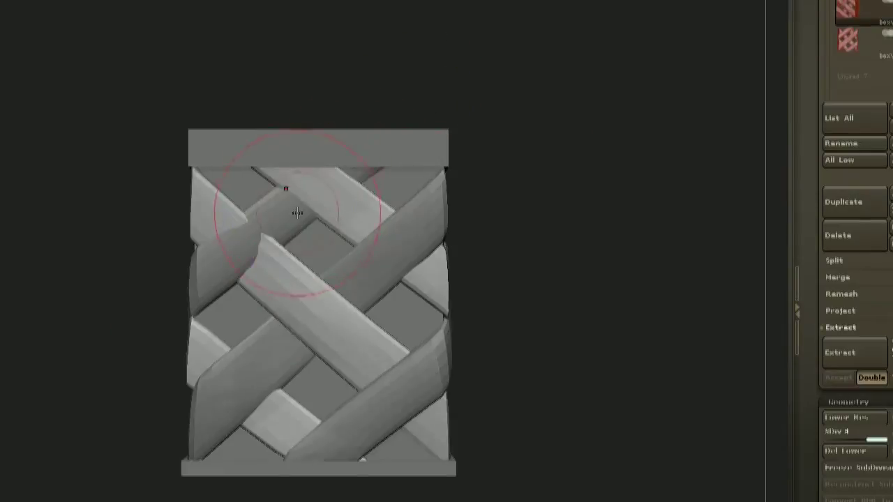
left_click(256, 241, "alt")
key("space")
- Push and pull the crossing strips on the basket's wide side so they alternate over and under each other
mouse_move(624, 105)
left_mouse_down()
mouse_move(564, 101)
mouse_move(558, 258)
mouse_move(669, 268)
left_mouse_up()
left_click(342, 300, "alt")
left_click_drag(628, 241, 516, 248)
left_click(412, 293, "alt")
mouse_move(412, 293)
left_mouse_down()
mouse_move(430, 260)
mouse_move(348, 253)
mouse_move(620, 181)
mouse_move(279, 423)
mouse_move(480, 252)
left_mouse_up()
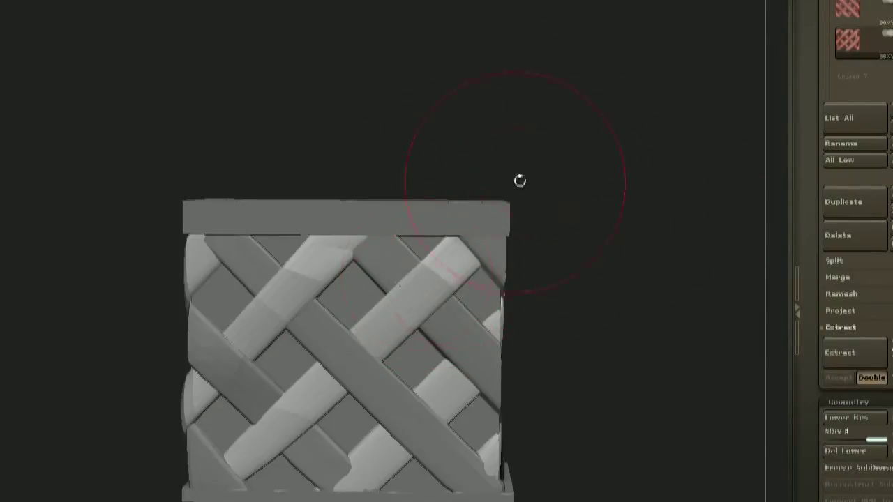
- Pull the strips over and under each other around the corner and along the lower edge of the adjoining basket side
left_click_drag(519, 180, 268, 433)
left_click_drag(386, 429, 394, 371)
left_click_drag(555, 120, 615, 219, "alt")
left_click_drag(369, 364, 411, 382)
left_click(411, 382, "alt")
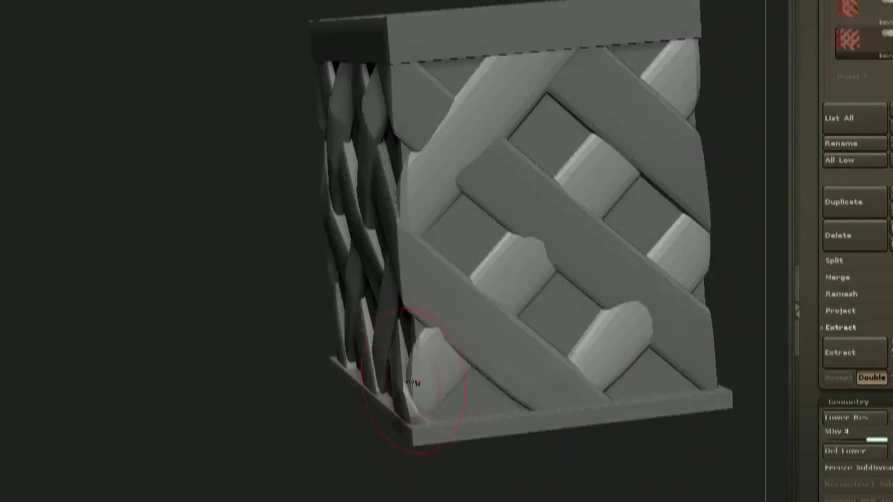
left_click_drag(370, 419, 420, 427)
left_click_drag(652, 363, 578, 261)
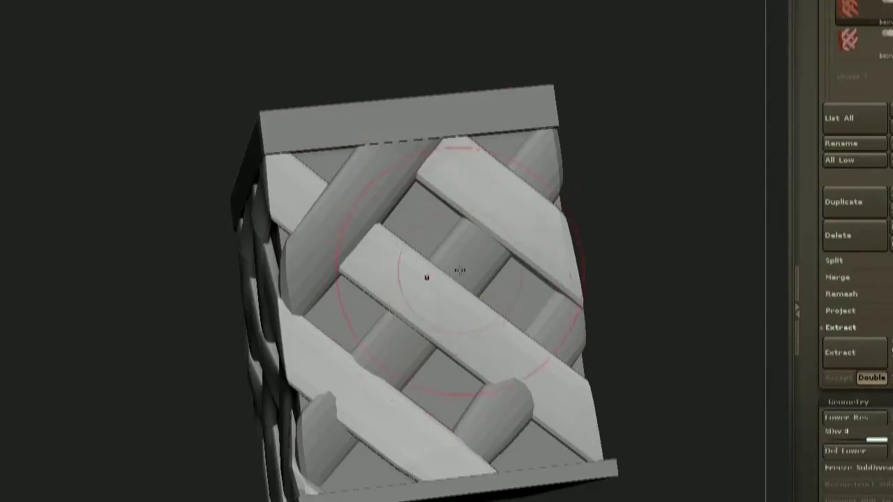
- Raise the remaining buried strip sections on this side above the crossing strips to complete its alternating weave
left_click_drag(397, 294, 395, 323)
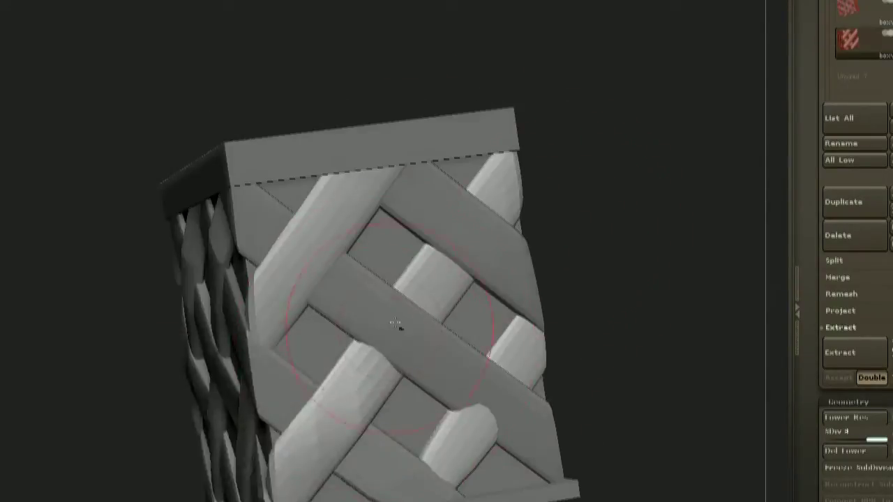
left_click_drag(443, 262, 546, 232)
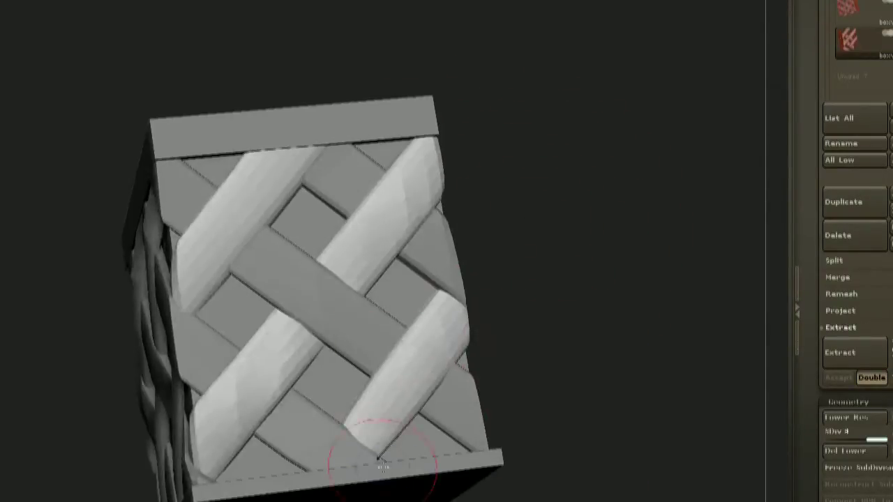
left_click_drag(711, 279, 565, 203)
left_click_drag(627, 209, 565, 209)
left_click(361, 319, "alt")
- Adjust the overlapping strips beside the basket's vertical corner so the weave pattern continues across both walls
left_click_drag(642, 174, 572, 279)
left_click_drag(418, 269, 384, 320)
mouse_move(515, 329)
left_mouse_down()
mouse_move(554, 223)
mouse_move(519, 184)
left_mouse_up()
key("space")
left_click_drag(491, 297, 419, 224, "alt")
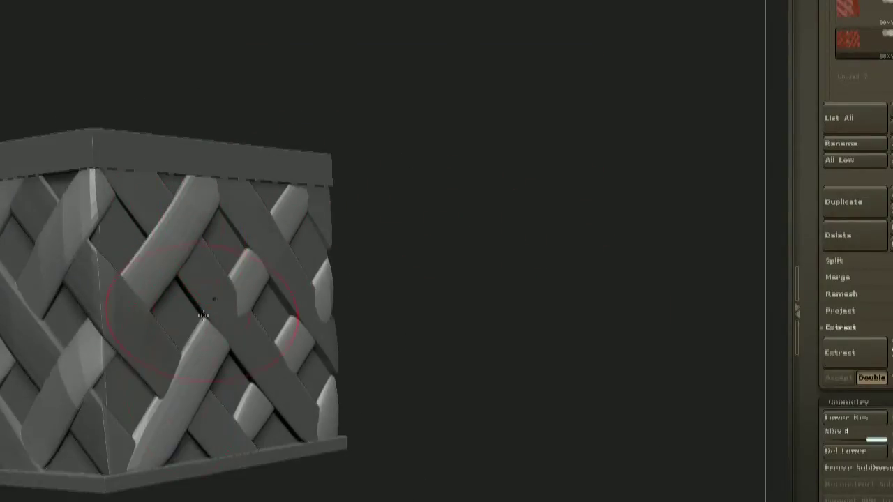
mouse_move(437, 184)
left_mouse_down("alt")
mouse_move(233, 333)
mouse_move(214, 399)
left_mouse_up("alt")
left_click_drag(307, 233, 288, 277)
- Refine the strip overlaps on the second wide side, alternating between the strip subtools and changing the brush size
left_click_drag(521, 216, 437, 98)
left_click_drag(488, 356, 500, 316, "alt")
left_click(244, 304, "alt")
left_click(372, 412, "alt")
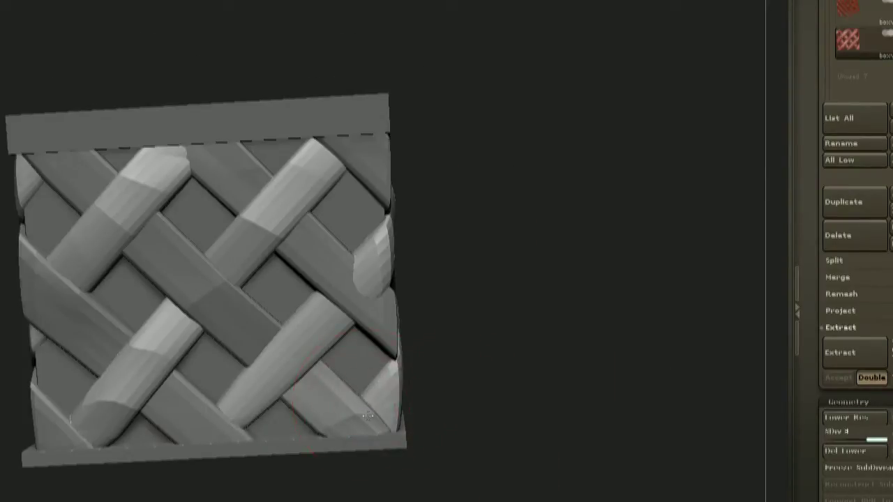
key("space")
key("space")
left_click(305, 331)
- Correct the strip crossings on the narrow side from several angles, swapping the active strip subtool as needed
mouse_move(474, 264)
left_mouse_down()
mouse_move(558, 272)
mouse_move(481, 293)
mouse_move(537, 310)
left_mouse_up()
left_click(289, 365, "alt")
mouse_move(432, 237)
left_mouse_down()
mouse_move(391, 138)
mouse_move(578, 267)
mouse_move(568, 202)
left_mouse_up()
left_click_drag(530, 300, 506, 209)
right_click_drag(302, 309, 379, 383)
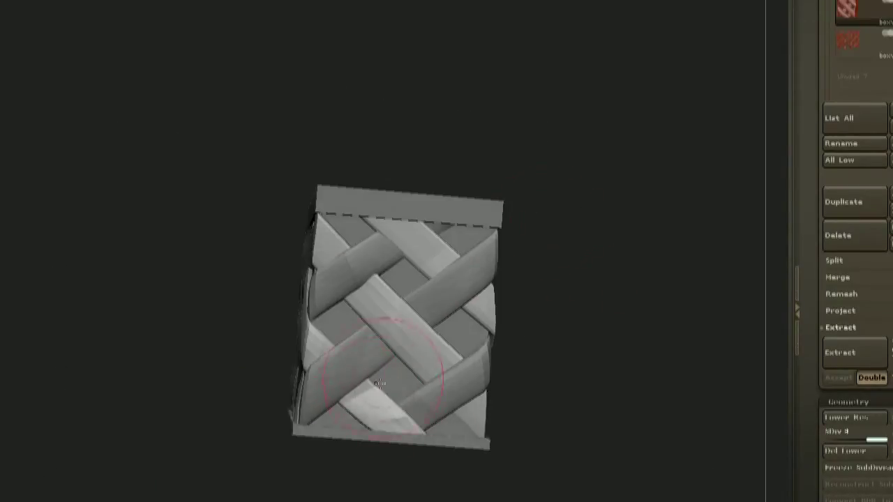
left_click_drag(558, 269, 558, 175)
left_click(425, 231, "alt")
- Push the strips near the basket's lower corner into place so each passes cleanly over or under its neighbour
left_click_drag(140, 160, 464, 307)
left_click(465, 288, "alt")
left_click_drag(244, 418, 122, 300, "alt")
left_click_drag(126, 418, 279, 439)
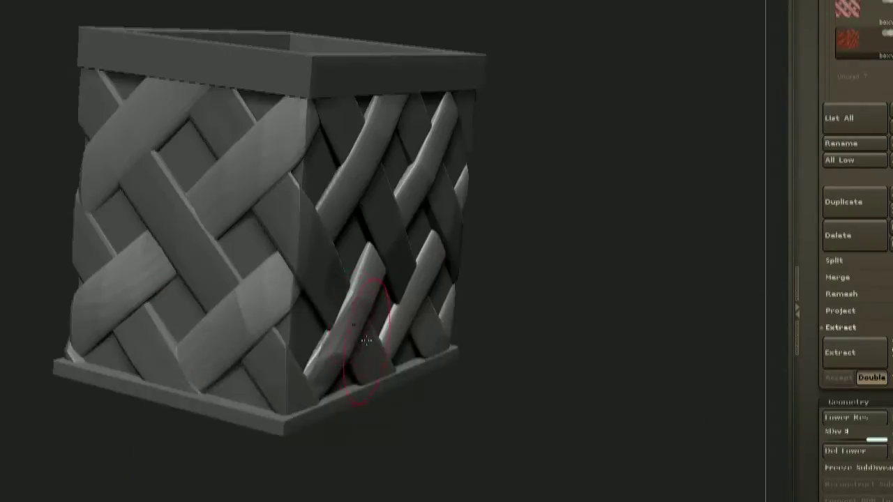
left_click_drag(358, 335, 358, 279)
left_click_drag(454, 436, 586, 336)
- Select the other strip subtool on the basket and activate the Move brush
left_click(418, 321, "alt")
key("b")
key("m")
key("v")
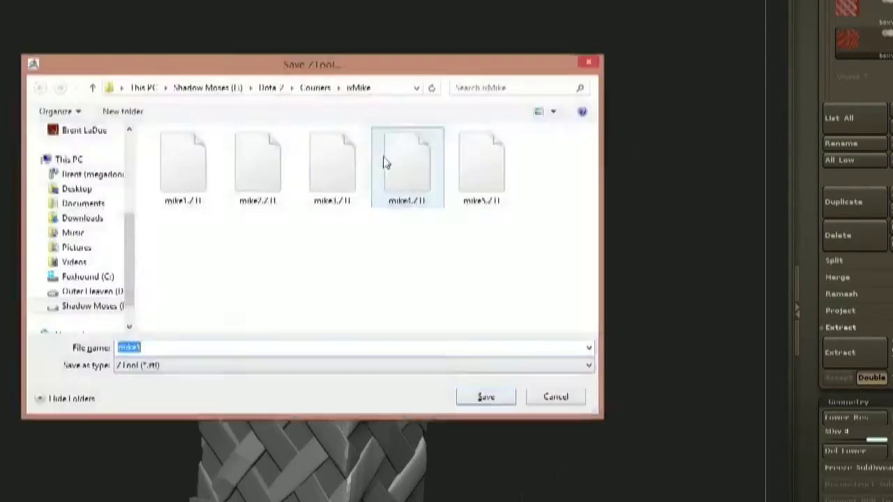
- Save the tool as mike4.ZTL in the ixMike folder and make the woven boxwrap1 tool active
double_click(387, 147)
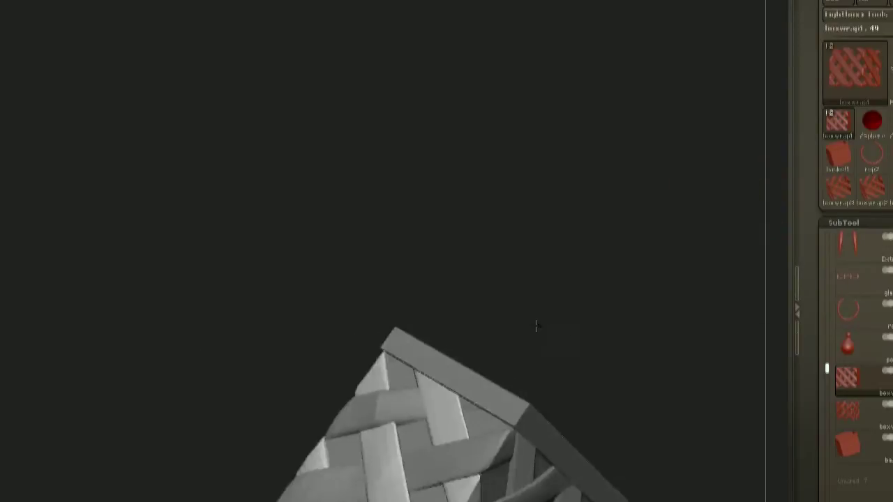
right_click_drag(534, 322, 529, 153)
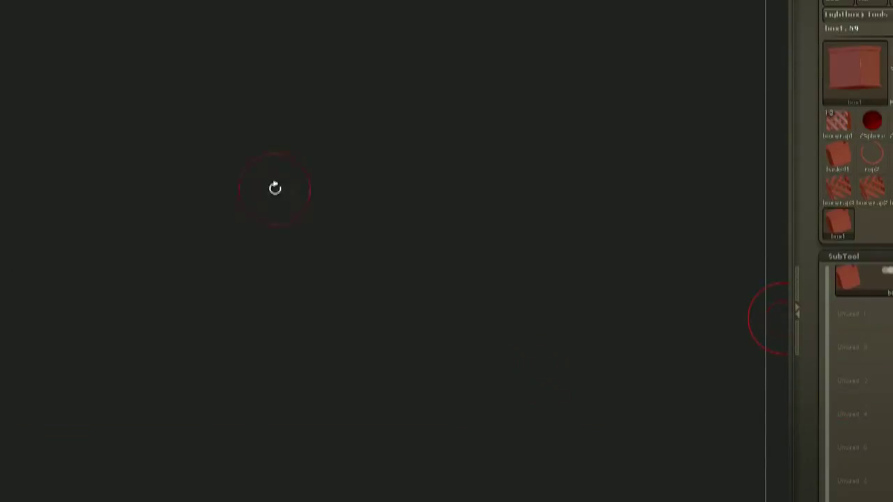
left_click(848, 122)
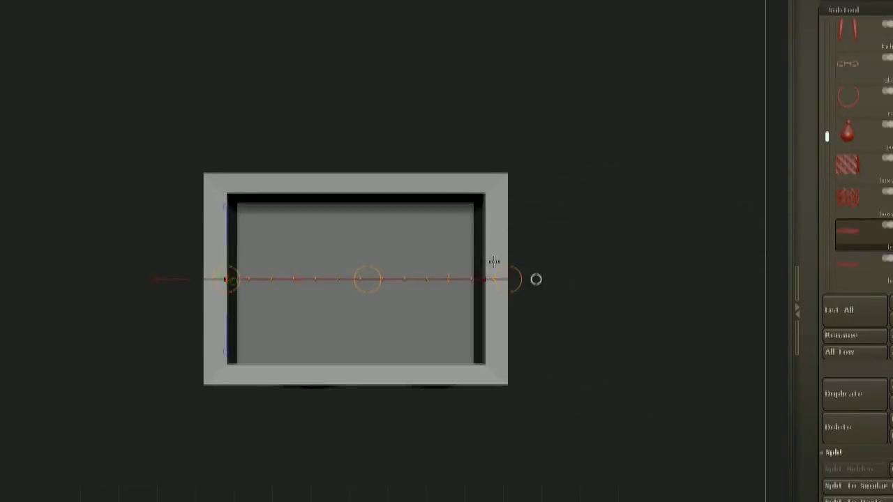
- Scale the basket's top rim frame so that it overhangs the woven sides evenly
mouse_move(606, 286)
left_mouse_down()
mouse_move(611, 209)
mouse_move(631, 205)
mouse_move(614, 279)
left_mouse_up()
left_click_drag(457, 293, 592, 293)
key("q")
key("space")
left_click(496, 296)
left_click_drag(600, 341, 615, 288)
left_click_drag(540, 192, 551, 286)
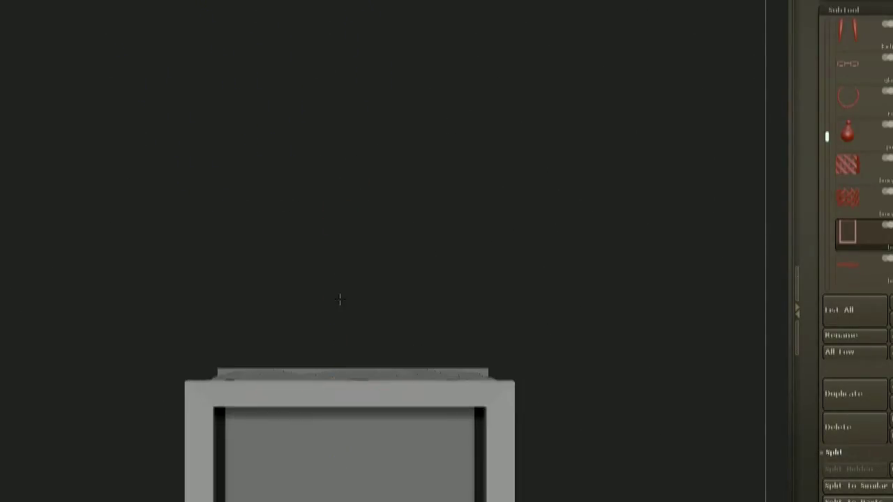
left_click_drag(481, 268, 450, 318)
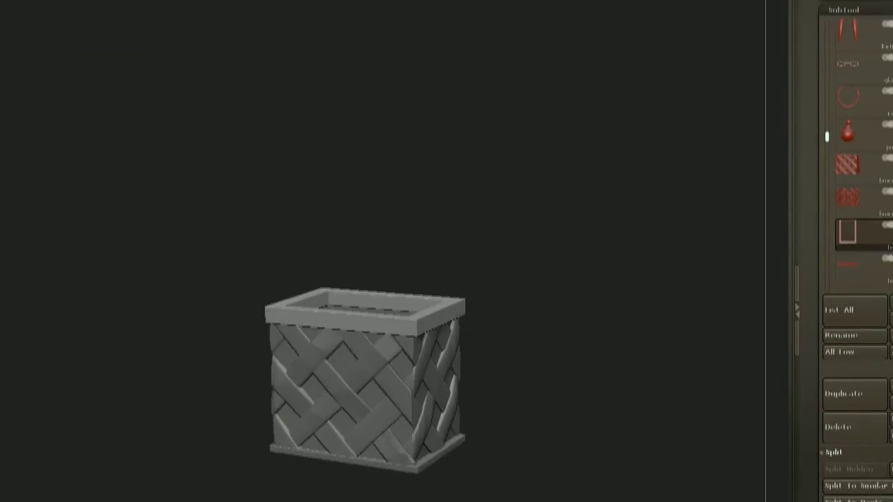
- Select the first set of woven strips and reshape its ends along the upper corner beneath the rim
left_click(432, 313, "alt")
left_click_drag(547, 218, 317, 334)
left_click_drag(594, 218, 617, 199)
left_click(210, 279, "alt")
left_click_drag(468, 225, 557, 137)
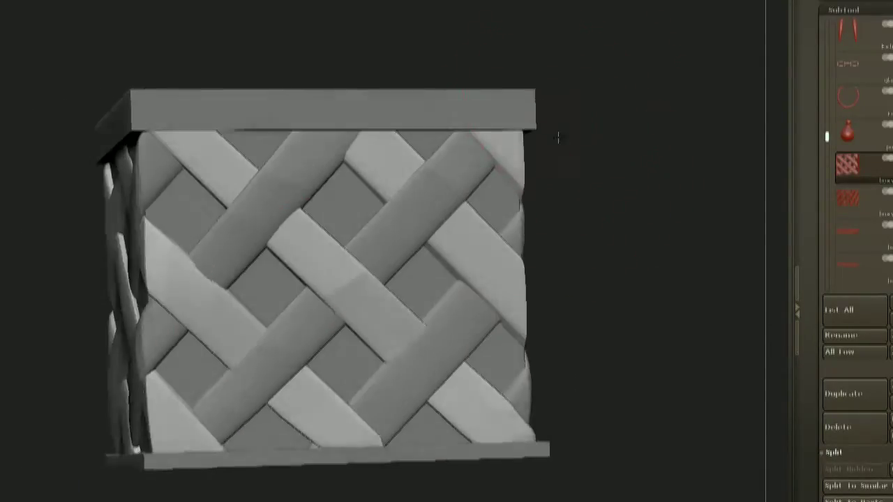
left_click_drag(609, 189, 616, 215, "alt")
left_click_drag(611, 132, 691, 134)
mouse_move(543, 119)
left_mouse_down("alt")
mouse_move(583, 134)
mouse_move(628, 189)
mouse_move(560, 114)
mouse_move(474, 359)
mouse_move(317, 370)
mouse_move(453, 74)
mouse_move(543, 106)
left_mouse_up("alt")
- Select the crossing set of woven strips and adjust its overlaps on the basket's wide face
mouse_move(467, 225)
left_mouse_down("alt")
mouse_move(649, 139)
mouse_move(704, 196)
mouse_move(705, 168)
mouse_move(620, 295)
mouse_move(498, 162)
left_mouse_up("alt")
left_click(379, 224, "alt")
key("space")
left_click_drag(357, 157, 340, 146)
left_click_drag(523, 279, 586, 282)
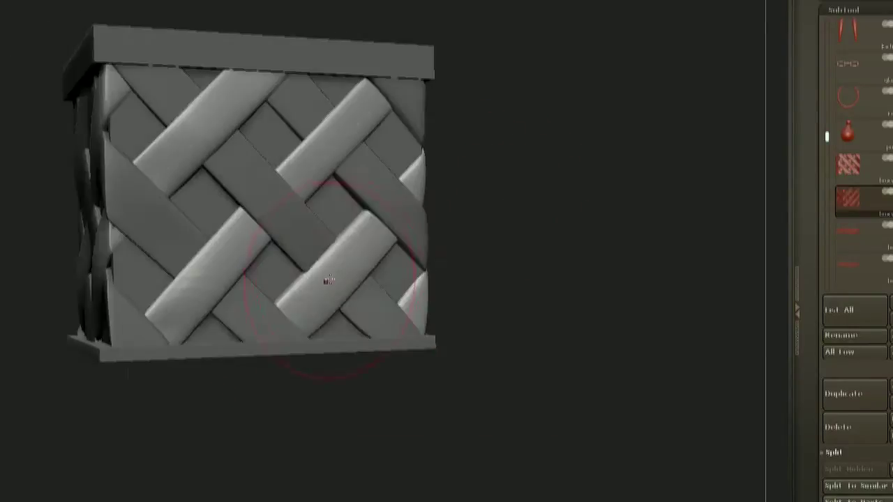
- Reshape both sets of woven strips where they wrap around the basket's vertical corner
left_click_drag(544, 174, 577, 221, "alt")
left_click(428, 207, "alt")
left_click(380, 172, "alt")
left_click_drag(503, 118, 624, 188, "alt")
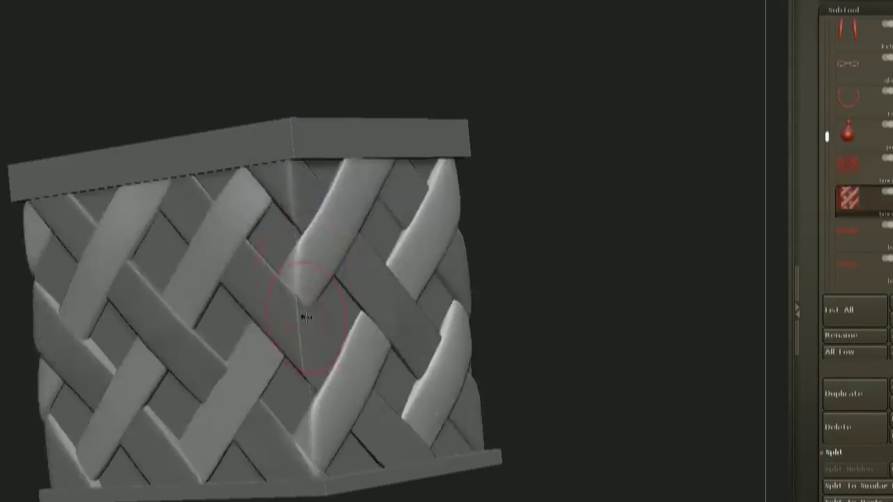
left_click_drag(558, 279, 614, 210)
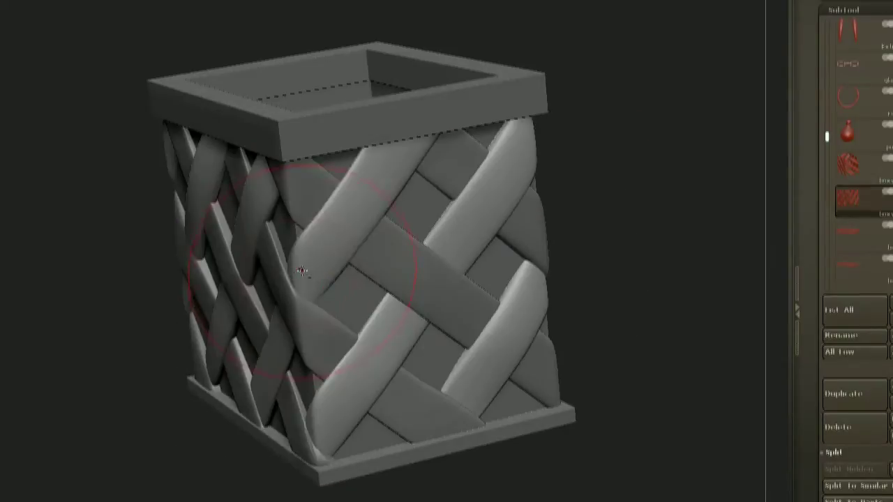
- Alternate between the two strip sets and refine the over-under weave on the adjoining sides of the basket
left_click(303, 267, "alt")
left_click_drag(558, 231, 460, 244)
left_click_drag(544, 265, 481, 244)
left_click(436, 214, "alt")
left_click_drag(544, 244, 481, 244)
left_click(346, 343, "alt")
left_click_drag(558, 265, 474, 272)
left_click(211, 272, "alt")
mouse_move(572, 209)
left_mouse_down()
mouse_move(554, 225)
mouse_move(535, 175)
mouse_move(565, 182)
mouse_move(572, 211)
left_mouse_up()
left_click(293, 175, "alt")
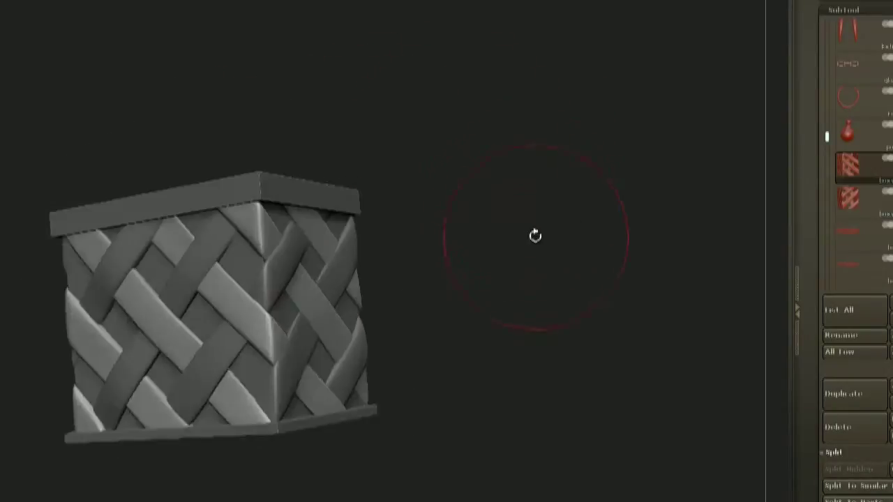
- Correct the strip crossings on the basket's next wide face, working on each strip set in turn
left_click_drag(535, 235, 698, 293, "alt")
left_click_drag(655, 279, 613, 272)
mouse_move(579, 203)
left_mouse_down()
mouse_move(555, 175)
mouse_move(290, 395)
left_mouse_up()
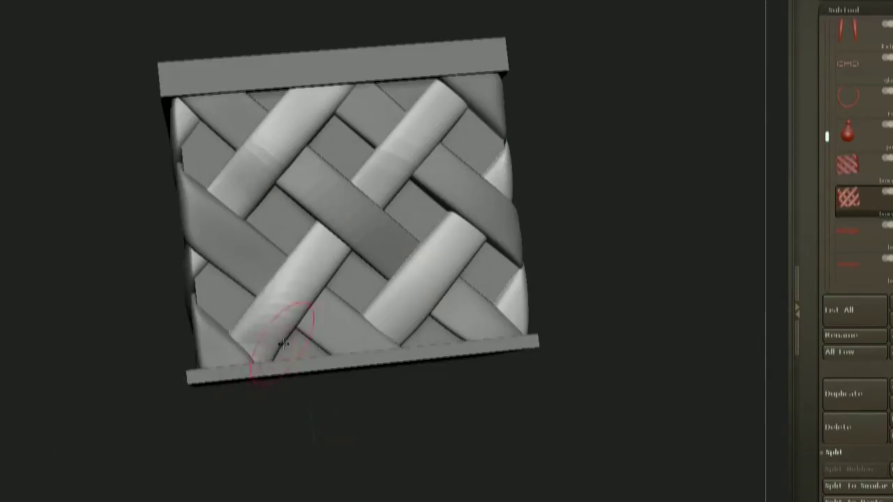
left_click_drag(624, 179, 605, 164)
left_click(335, 289, "alt")
left_click_drag(530, 262, 411, 272)
left_click(320, 279, "alt")
left_click(336, 286, "alt")
mouse_move(488, 198)
left_mouse_down()
mouse_move(479, 202)
mouse_move(492, 202)
left_mouse_up()
left_click(314, 279, "alt")
left_click_drag(453, 230, 563, 228)
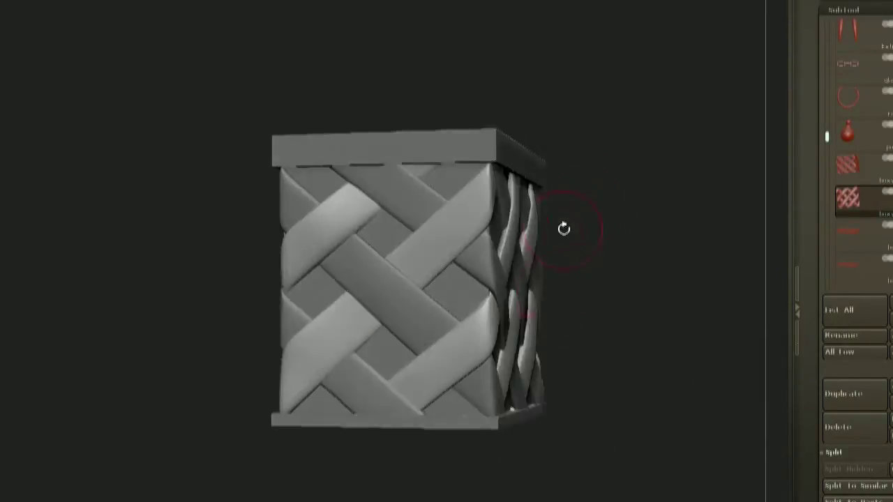
- Clean up the uneven strip overlaps on the wide face and fit the lower strip ends against the base
left_click(406, 311, "alt")
left_click_drag(488, 300, 428, 269)
right_click(428, 268)
left_click_drag(307, 307, 328, 331, "shift")
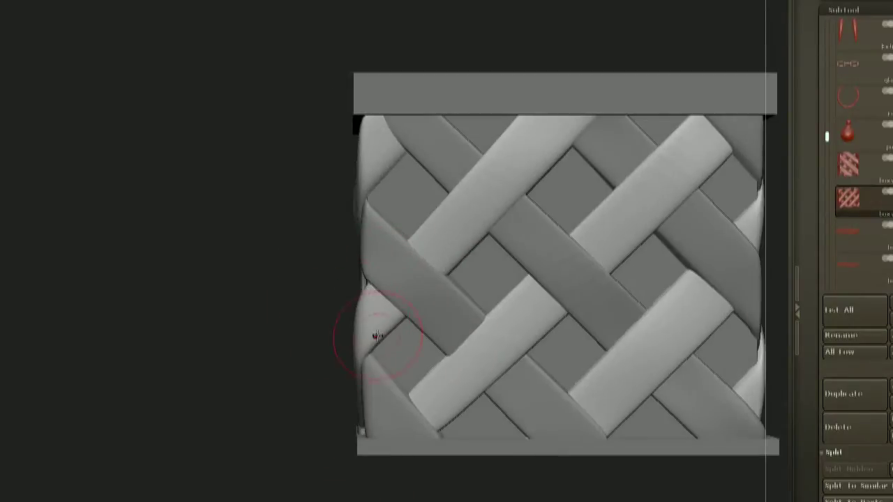
left_click_drag(425, 453, 351, 410, "alt")
mouse_move(481, 447)
left_mouse_down("alt")
mouse_move(436, 460)
mouse_move(358, 426)
left_mouse_up("alt")
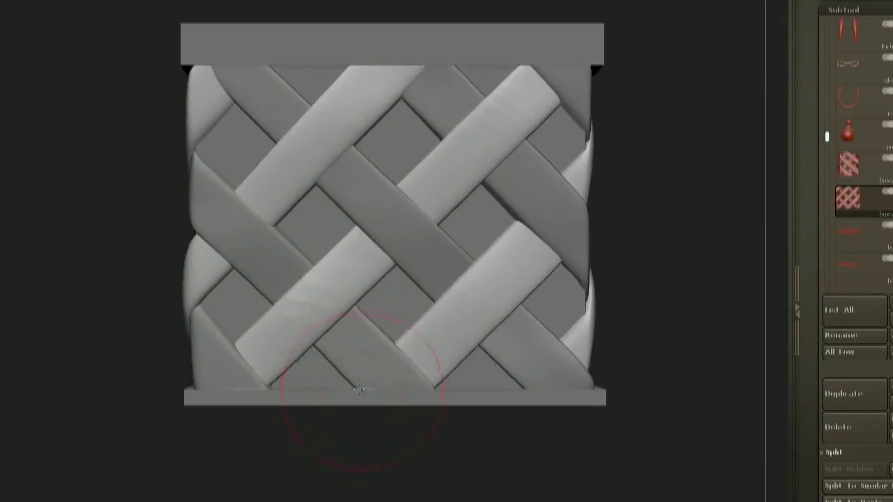
left_click_drag(551, 390, 488, 421, "alt")
right_click(488, 421)
left_click_drag(481, 188, 540, 220)
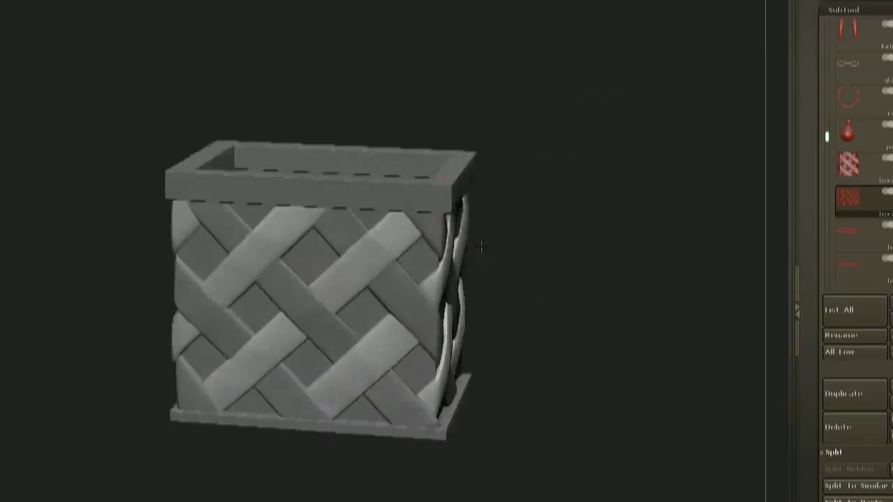
- Adjust the strips bending around the basket's corner between the rim and the base
left_click(454, 330, "alt")
left_click_drag(641, 271, 516, 314)
left_click(426, 299, "alt")
right_click(442, 328)
left_click_drag(558, 293, 551, 320)
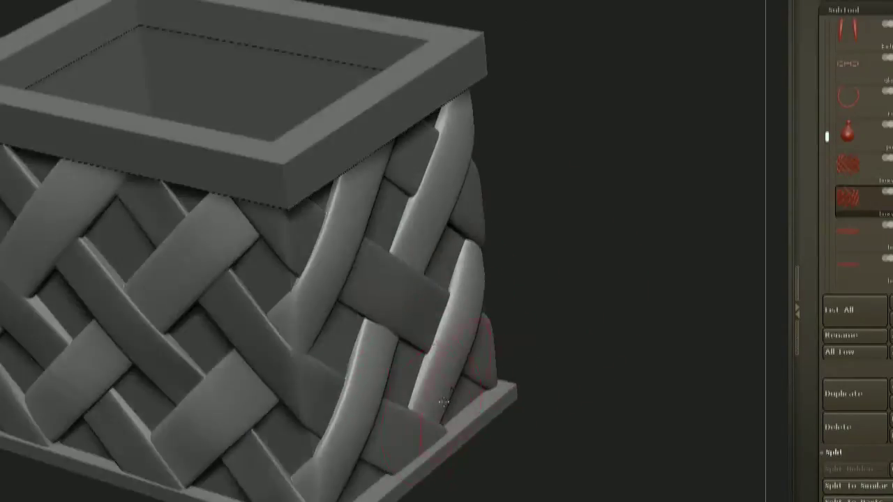
left_click(442, 400, "alt")
left_click_drag(628, 334, 586, 304)
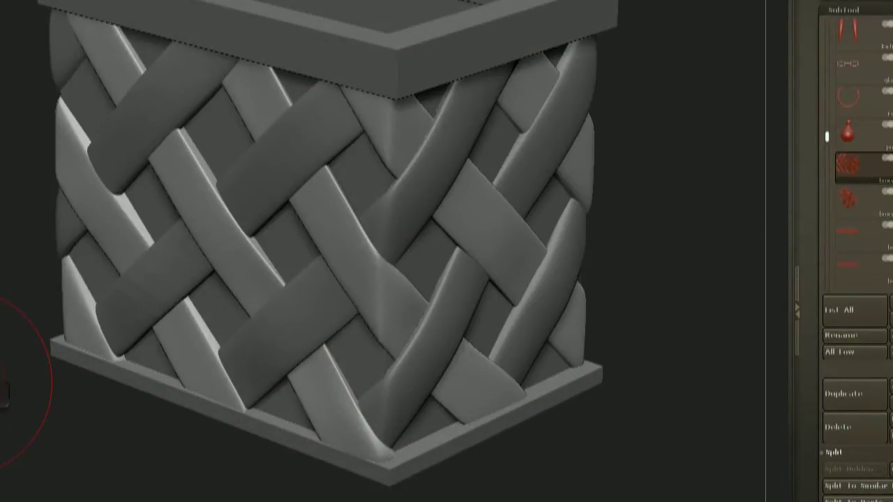
- Refine the strip crossings and bulges on the basket's narrow face using both strip sets
left_click_drag(705, 171, 558, 171)
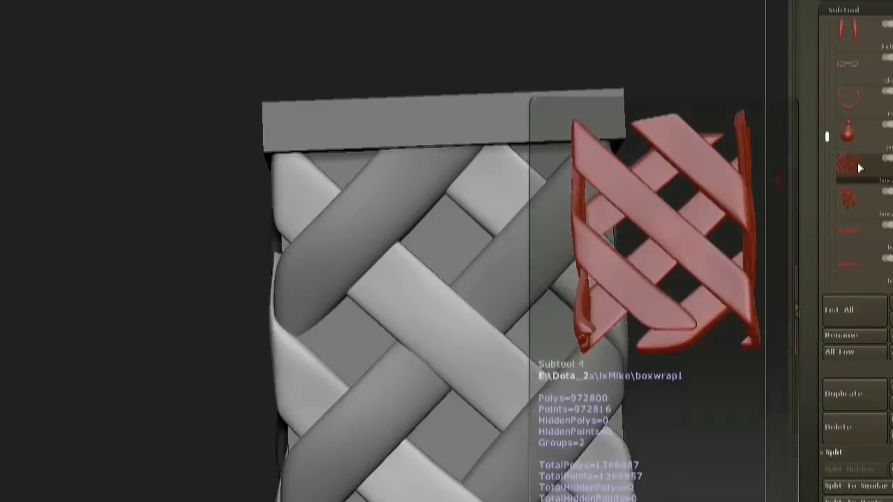
left_click_drag(649, 209, 679, 216)
left_click(410, 381, "alt")
left_click(401, 267, "alt")
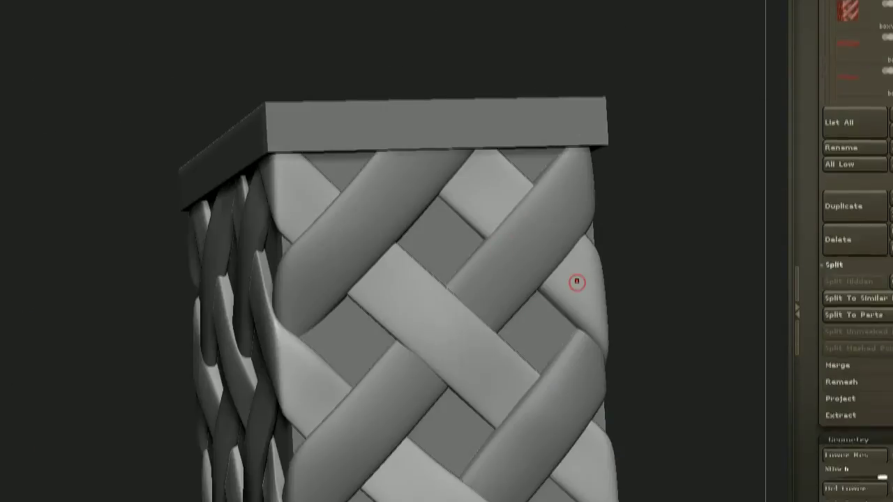
left_click_drag(645, 280, 298, 270)
left_click_drag(686, 190, 300, 230)
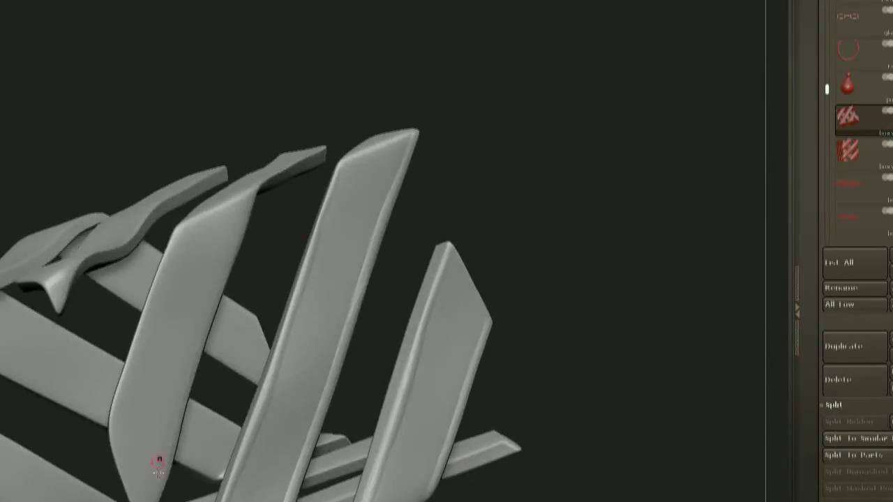
- Touch up the ends and edges of the isolated first strip set, then show the whole basket again
left_click_drag(419, 78, 265, 204)
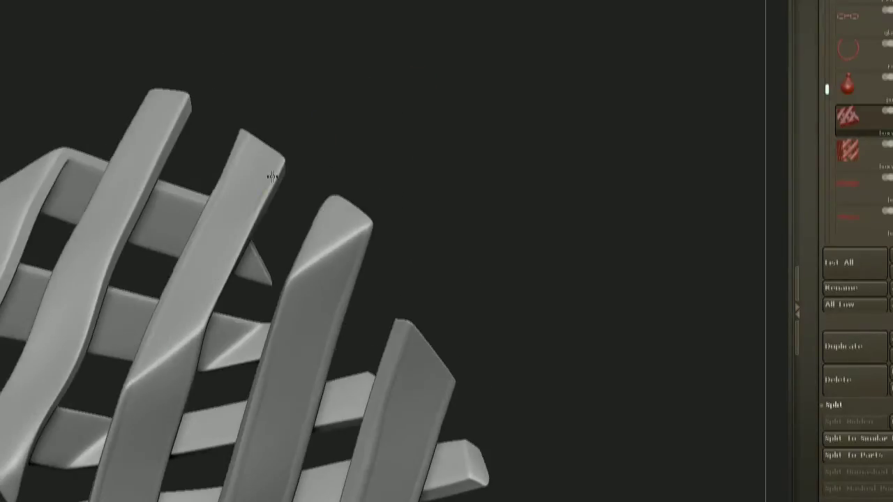
left_click_drag(277, 166, 450, 178)
left_click_drag(787, 170, 458, 291, "alt")
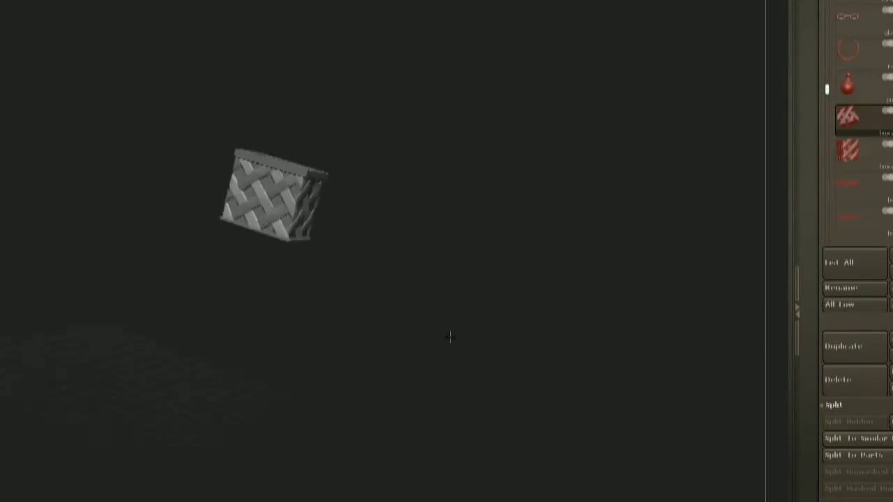
- Make final adjustments to the two strip sets around the whole basket
left_click_drag(570, 230, 570, 314, "alt")
left_click(235, 293, "alt")
left_click_drag(235, 292, 260, 279)
left_click(223, 302, "alt")
left_click(260, 278, "alt")
left_click_drag(180, 384, 335, 363)
left_click(260, 343, "alt")
mouse_move(302, 281)
right_mouse_down()
mouse_move(367, 198)
mouse_move(472, 217)
mouse_move(416, 344)
mouse_move(143, 310)
mouse_move(97, 353)
mouse_move(183, 295)
mouse_move(359, 233)
right_mouse_up()
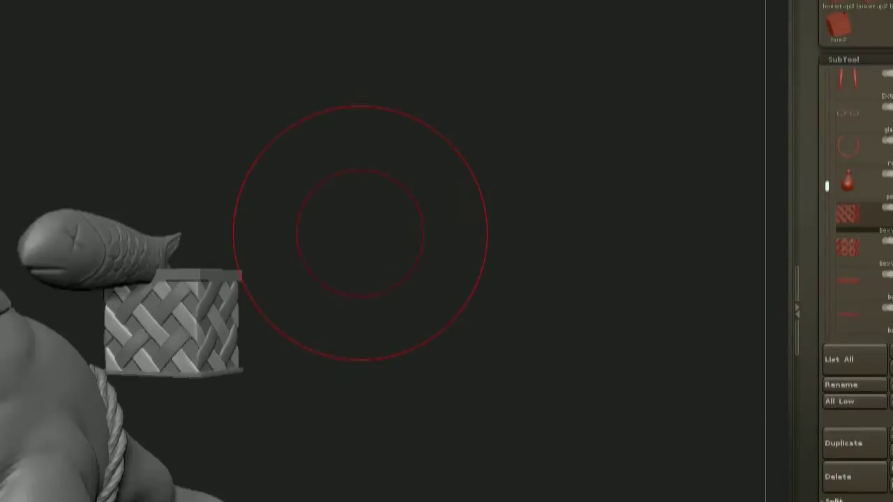
- Isolate the basket's top rim and round off its hard edges and corners
key("space")
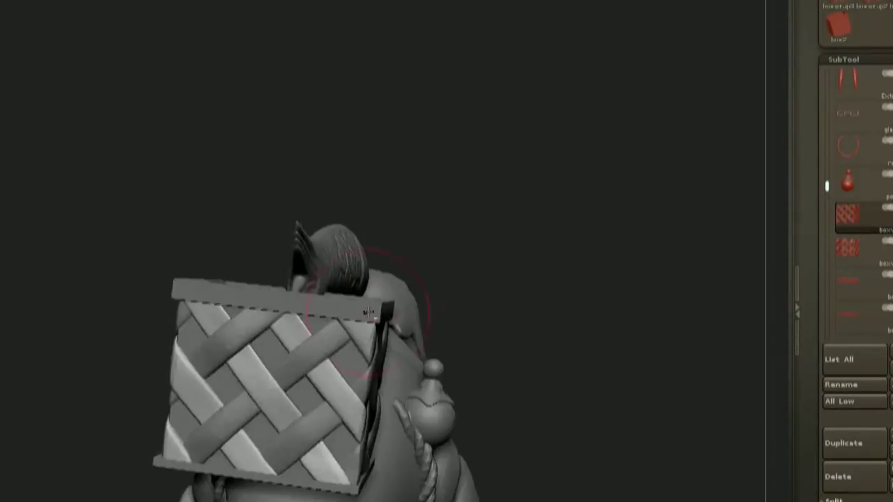
left_click(368, 312, "alt")
right_click_drag(369, 313, 481, 300)
right_click_drag(668, 276, 478, 270)
right_click_drag(458, 328, 392, 274)
key("d")
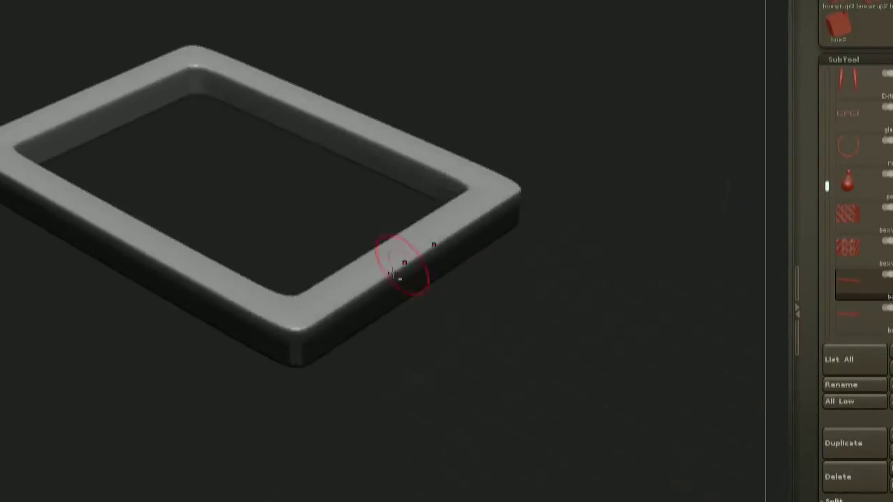
right_click_drag(453, 224, 519, 338)
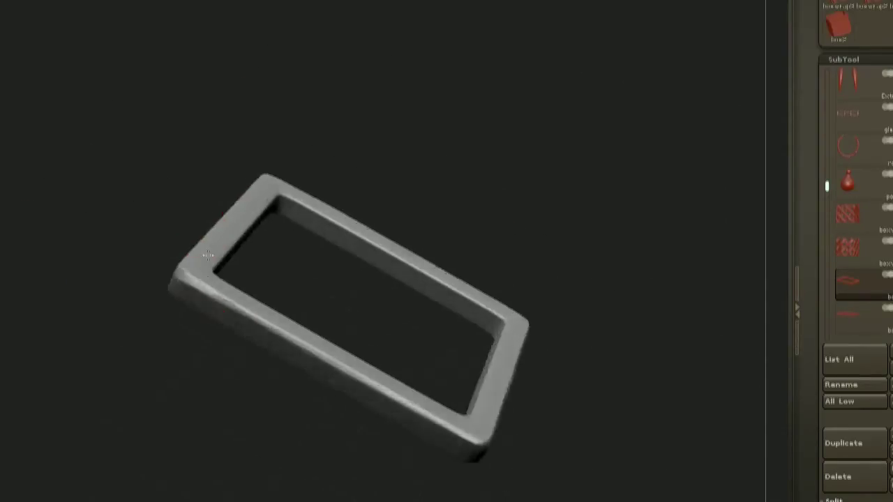
mouse_move(208, 255)
right_mouse_down()
mouse_move(140, 253)
mouse_move(428, 422)
mouse_move(181, 369)
mouse_move(321, 444)
right_mouse_up()
left_click_drag(321, 443, 408, 488)
left_click_drag(493, 217, 205, 253)
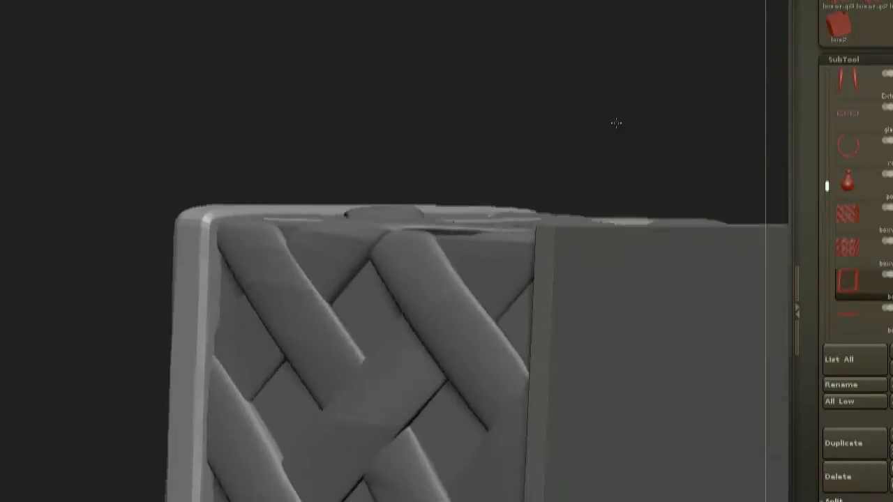
- Isolate the basket's flat base plate and soften its hard edges and corners
left_click_drag(616, 122, 548, 186)
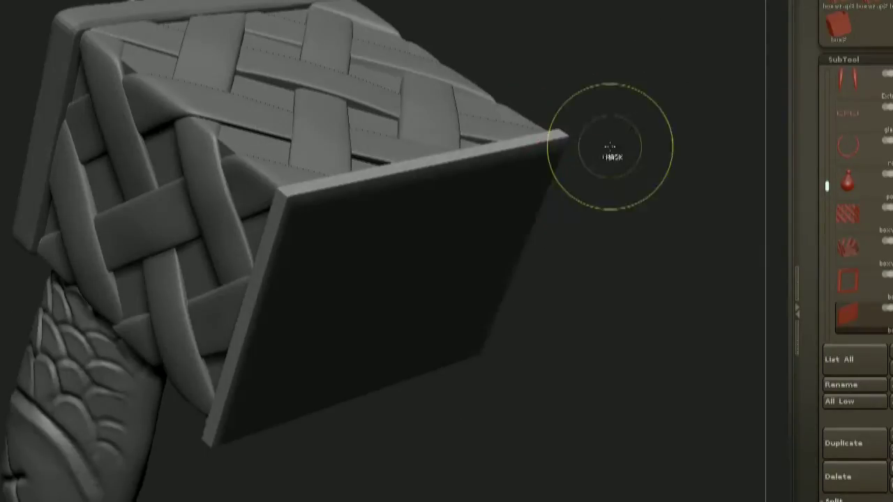
left_click_drag(607, 149, 401, 218)
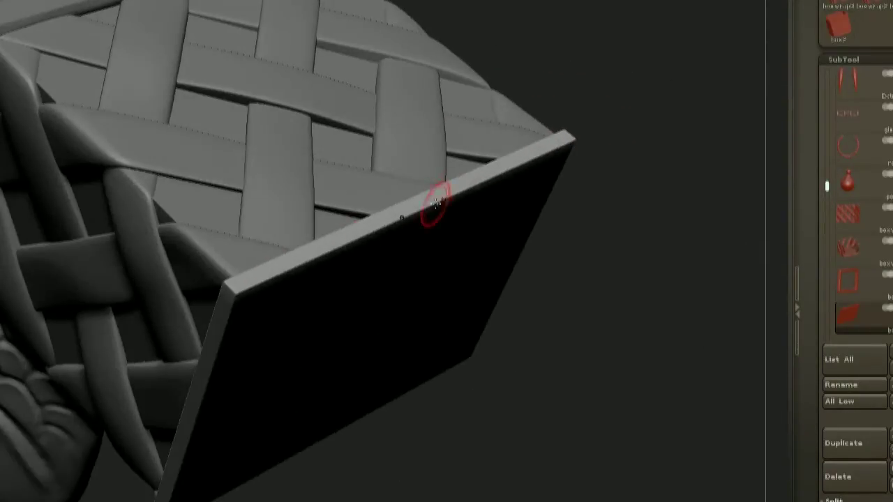
left_click_drag(299, 261, 456, 256)
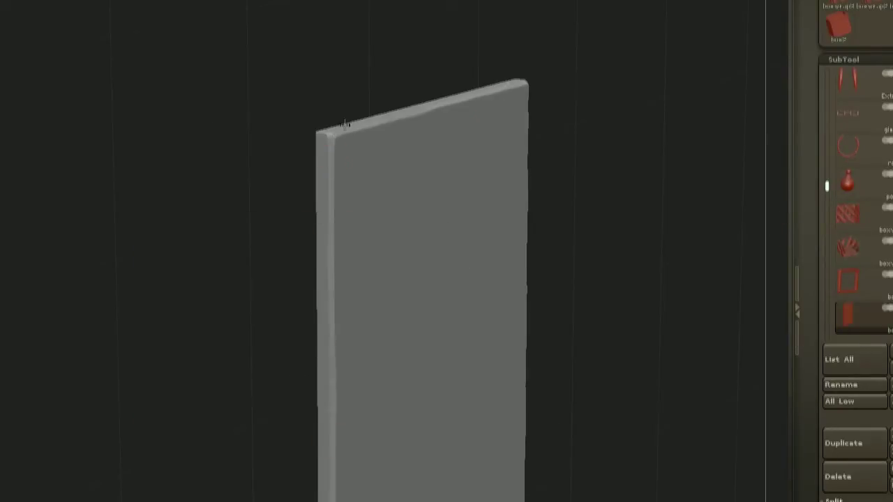
left_click_drag(344, 125, 327, 175)
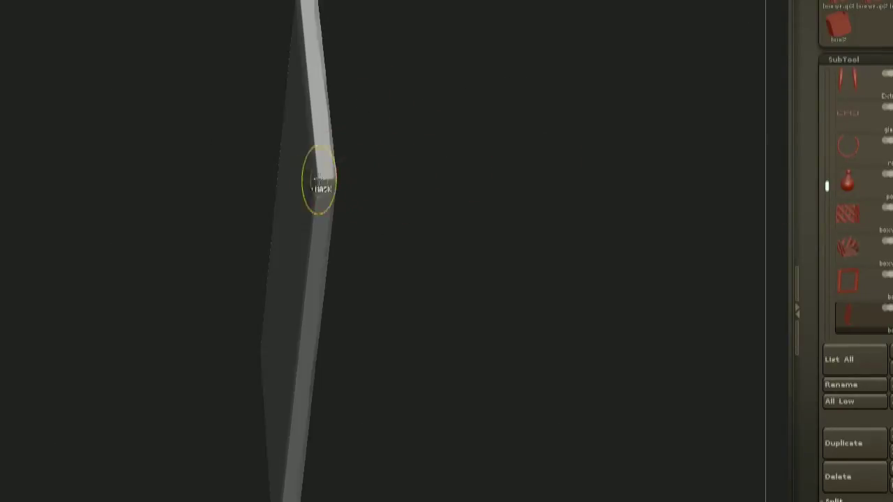
left_click_drag(437, 228, 406, 251)
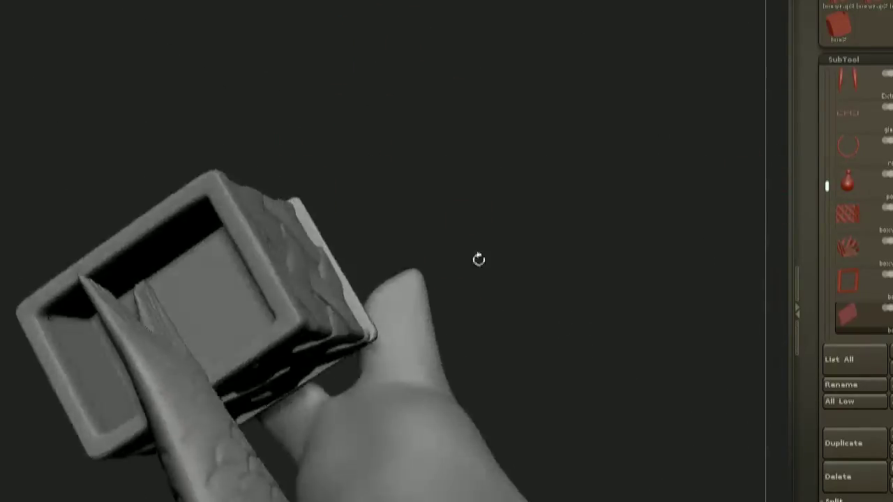
- Adjust the base plate with a transpose line to fit the underside of the woven basket
left_click_drag(478, 258, 292, 180)
mouse_move(479, 145)
left_mouse_down()
mouse_move(493, 245)
mouse_move(481, 150)
left_mouse_up()
left_click_drag(293, 233, 452, 233)
left_click_drag(447, 142, 291, 179)
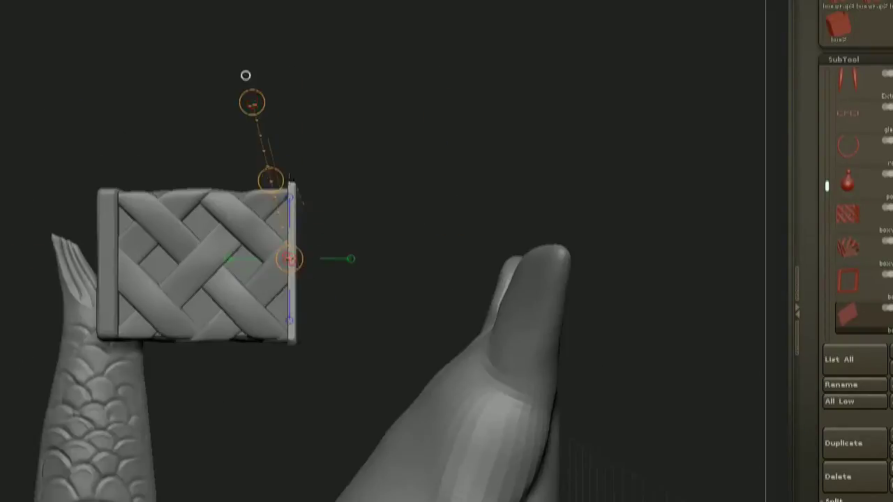
left_click_drag(363, 104, 390, 181)
left_click_drag(299, 233, 302, 233)
left_click_drag(446, 126, 408, 227)
mouse_move(481, 300)
left_mouse_down()
mouse_move(550, 213)
mouse_move(384, 188)
left_mouse_up()
left_click_drag(404, 222, 460, 223)
- Position the curved, tusk-like piece against the corner of the basket's rim with a transpose line
mouse_move(589, 269)
left_mouse_down()
mouse_move(666, 189)
mouse_move(633, 183)
mouse_move(195, 477)
left_mouse_up()
left_click_drag(491, 115, 568, 133)
left_click_drag(627, 105, 633, 122)
left_click_drag(560, 173, 269, 289)
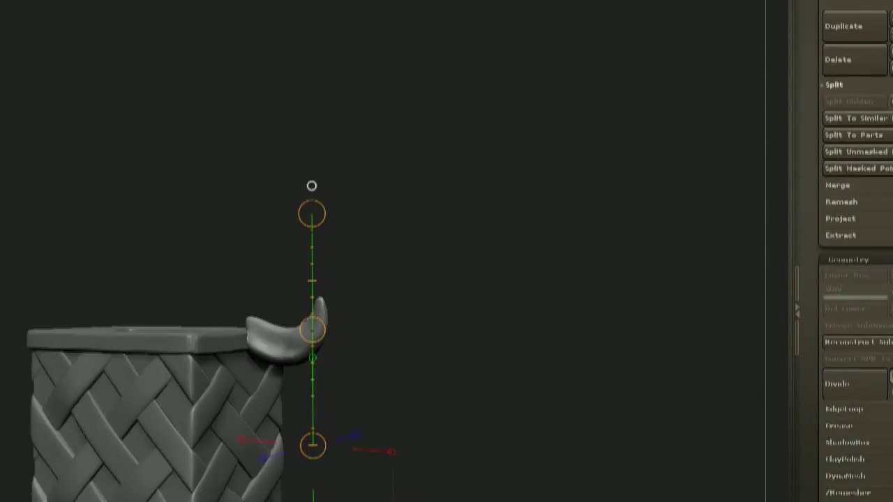
- Convert the curved piece to a DynaMesh at resolution 112 for reshaping
scroll(855, 279, "down", 1)
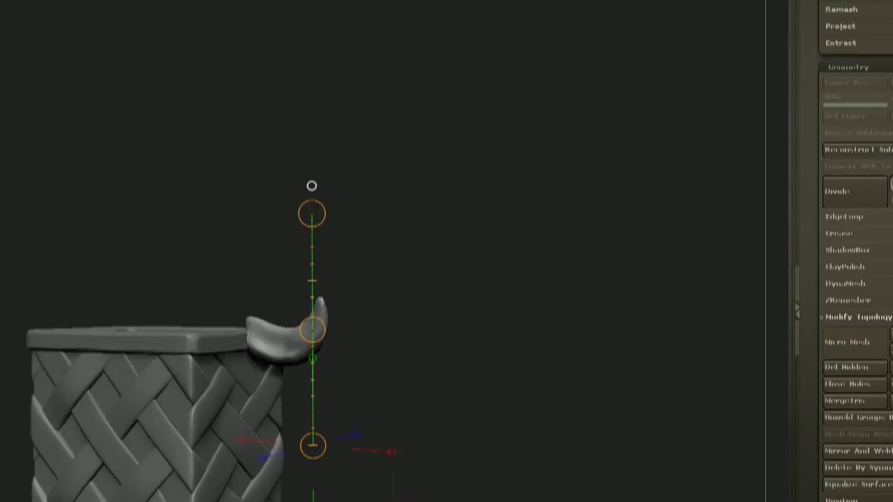
scroll(855, 279, "up", 3)
left_click(846, 369)
left_click(859, 377)
key("q")
mouse_move(328, 303)
left_mouse_down()
mouse_move(349, 287)
mouse_move(411, 307)
mouse_move(412, 349)
left_mouse_up()
left_click(411, 276)
left_click(277, 418)
- Shape the curved piece into a short, thick loop that wraps over the basket's rim
left_click_drag(290, 295, 390, 295, "ctrl+shift")
left_click_drag(476, 207, 474, 293)
left_click_drag(319, 275, 321, 259)
mouse_move(327, 335)
left_mouse_down()
mouse_move(329, 243)
mouse_move(314, 307)
left_mouse_up()
left_click_drag(300, 390, 321, 293)
left_click_drag(446, 251, 474, 251)
left_click_drag(314, 210, 310, 293)
right_click_drag(310, 269, 376, 237)
left_click_drag(311, 258, 298, 328)
left_click_drag(460, 230, 493, 132)
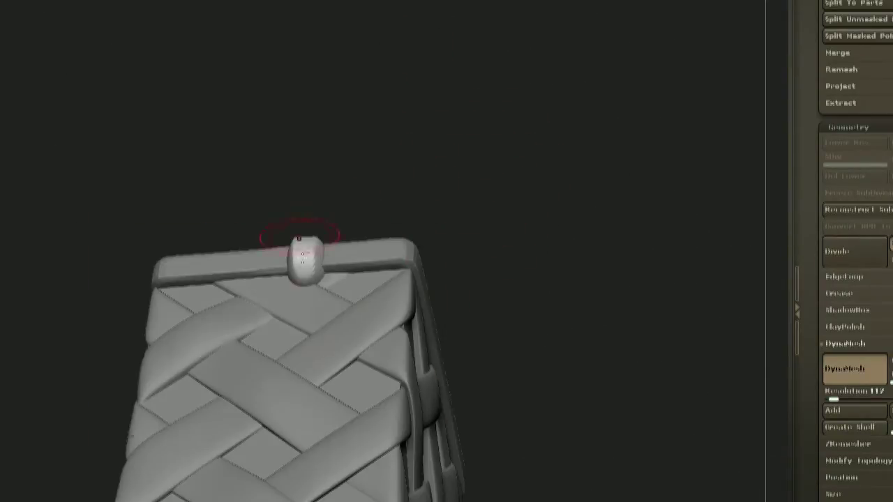
- Refine the rim loop's outline with the move brush so it hugs the front of the basket
left_click(300, 240, "alt")
left_click_drag(554, 130, 551, 202, "alt")
left_click_drag(551, 202, 426, 229)
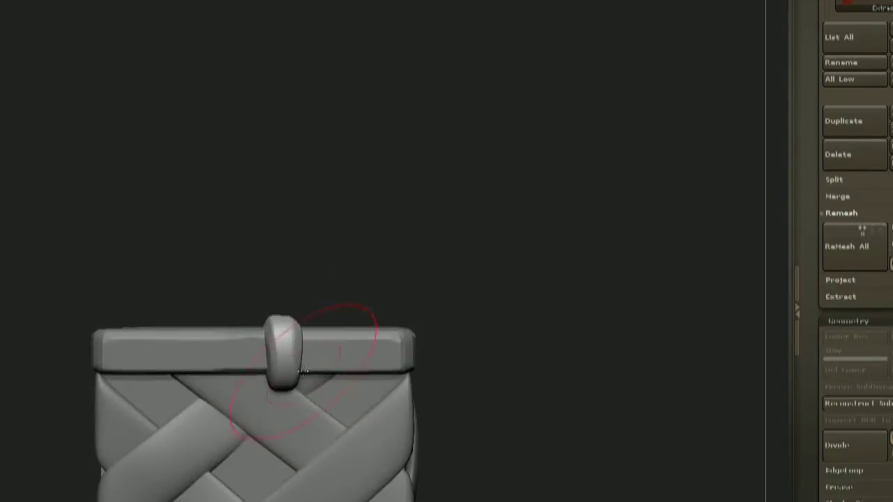
left_click_drag(438, 248, 418, 248, "shift")
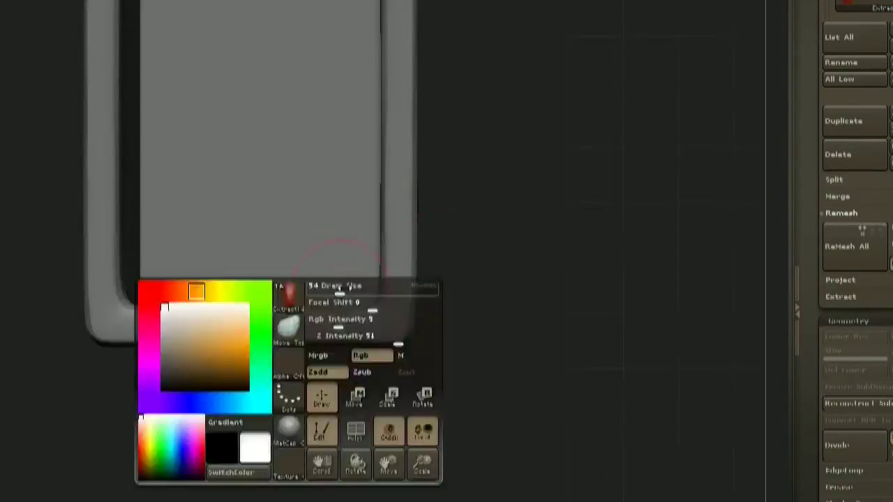
left_click_drag(446, 279, 168, 347, "shift")
key("q")
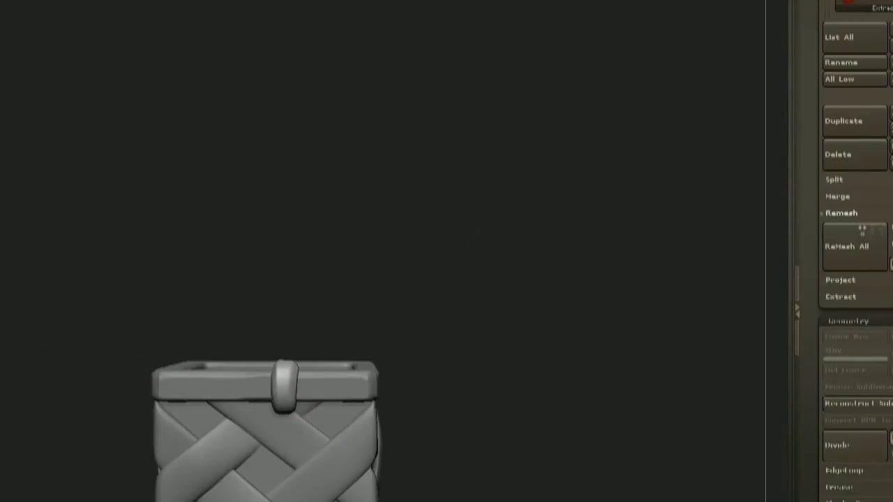
- Duplicate the loop beside the original on the rim, clear the mask and subdivide the mesh
left_click_drag(409, 244, 439, 296, "alt")
left_click_drag(454, 418, 440, 348, "shift")
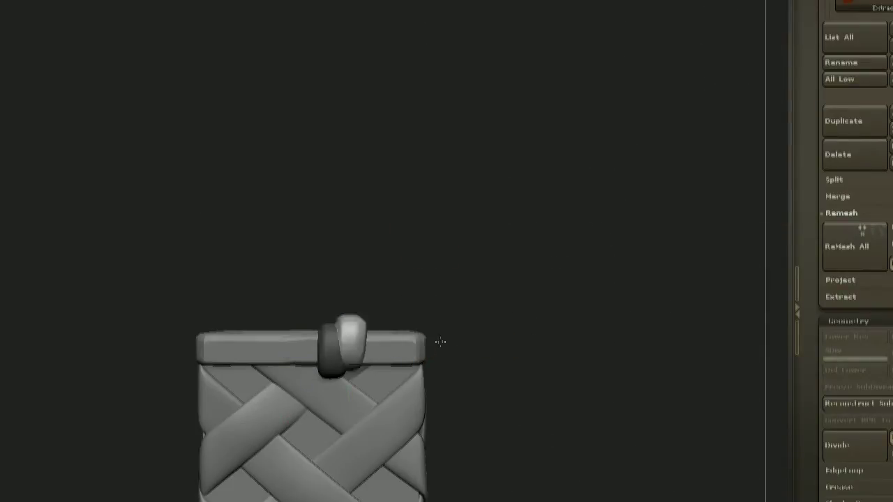
key("q")
left_click_drag(488, 237, 527, 348, "shift")
left_click(505, 321, "ctrl")
left_click_drag(509, 279, 474, 279)
key("ctrl+d")
- Adjust the position and shape of the two loops so they sit side by side over the rim
left_click_drag(344, 371, 412, 394)
left_click_drag(489, 139, 461, 293)
left_click_drag(593, 391, 530, 307)
mouse_move(558, 390)
left_mouse_down()
mouse_move(638, 230)
mouse_move(586, 349)
left_mouse_up()
left_click_drag(307, 418, 349, 391)
left_click_drag(481, 418, 460, 244)
left_click_drag(419, 272, 595, 349)
key("w")
left_click_drag(514, 348, 502, 353)
key("q")
left_click_drag(593, 279, 533, 240)
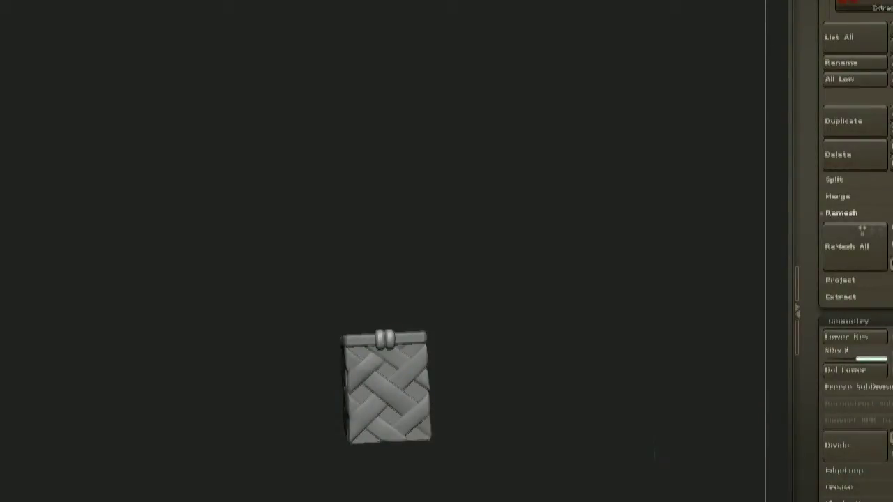
- Remesh the walrus's hair with ZRemesher, subdivide it and pull pointed tufts out of the crown
left_click_drag(656, 391, 627, 390, "shift")
left_click_drag(807, 91, 807, 459)
left_click_drag(807, 143, 807, 295)
left_click_drag(554, 295, 618, 197)
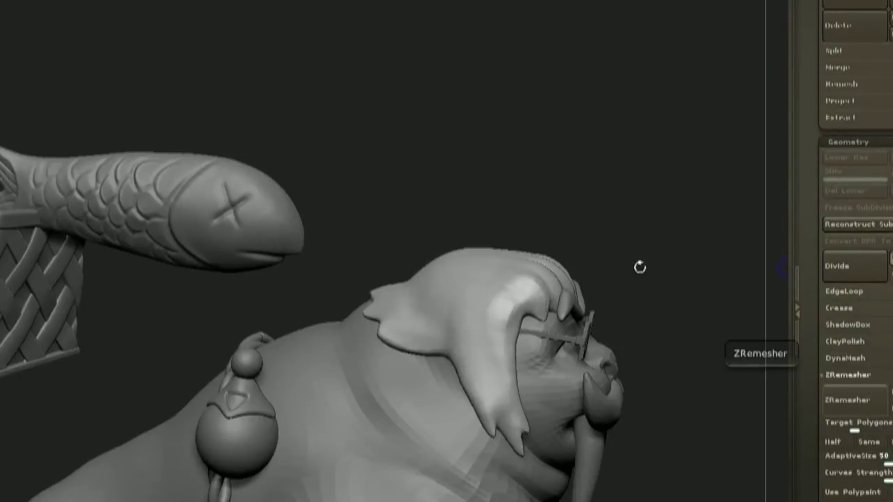
mouse_move(640, 261)
left_mouse_down()
mouse_move(523, 235)
mouse_move(593, 205)
mouse_move(552, 218)
mouse_move(552, 241)
mouse_move(612, 215)
mouse_move(520, 249)
mouse_move(597, 229)
mouse_move(566, 253)
mouse_move(574, 295)
mouse_move(494, 307)
mouse_move(560, 307)
mouse_move(558, 319)
mouse_move(516, 300)
mouse_move(558, 293)
mouse_move(549, 314)
mouse_move(554, 231)
mouse_move(600, 272)
mouse_move(572, 286)
mouse_move(469, 304)
mouse_move(540, 321)
mouse_move(528, 304)
left_mouse_up()
key("space")
left_click_drag(454, 444, 402, 304)
mouse_move(431, 380)
left_mouse_down()
mouse_move(343, 325)
mouse_move(316, 392)
left_mouse_up()
key("space")
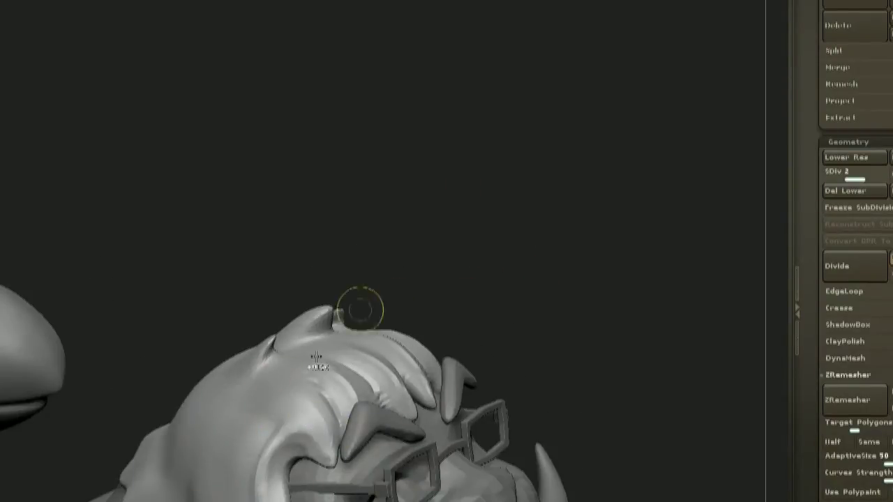
- Pull the hair's back hem into pointed lock tips at subdivision level 1
key("shift+d")
left_click_drag(513, 274, 254, 405)
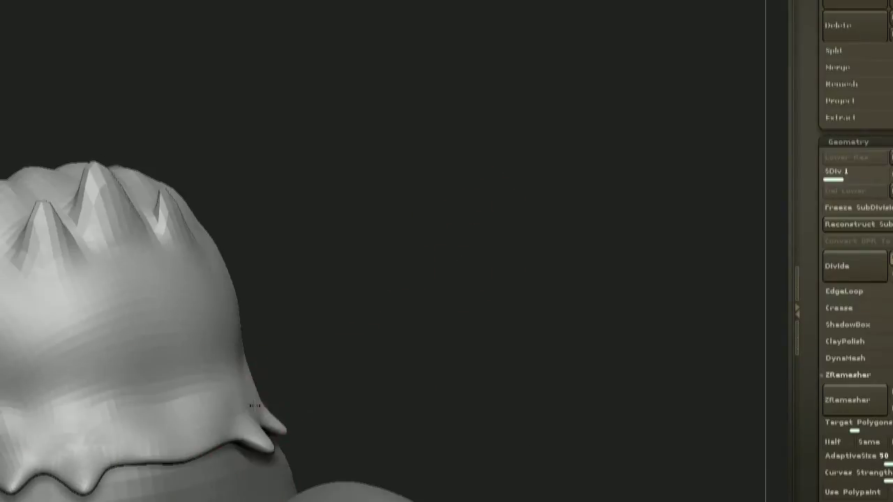
left_click_drag(190, 457, 249, 408)
left_click_drag(484, 207, 212, 367)
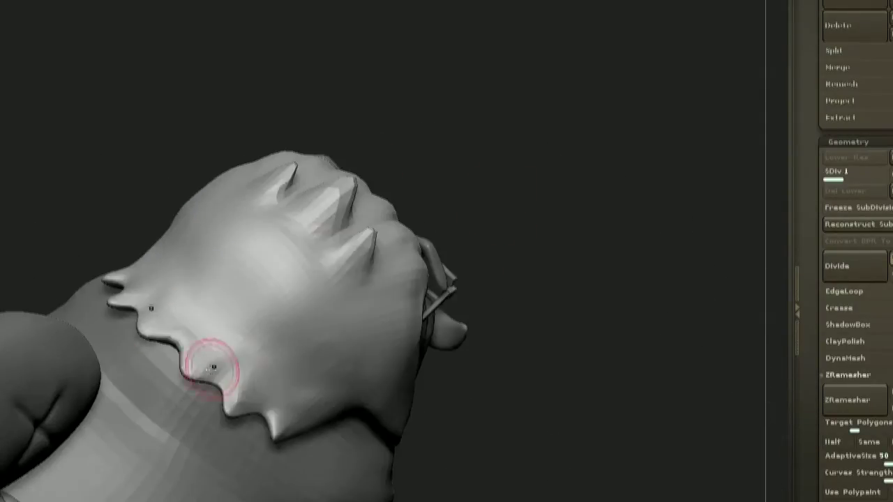
left_click_drag(502, 230, 477, 189)
left_click_drag(179, 354, 216, 293)
mouse_move(489, 210)
left_mouse_down()
mouse_move(578, 182)
mouse_move(607, 157)
mouse_move(604, 164)
left_mouse_up()
- Sculpt soft strand folds rising from the back lock tips at subdivision level 3
left_click_drag(586, 237, 502, 195)
left_click_drag(544, 258, 516, 258)
left_click_drag(543, 230, 649, 258)
left_click_drag(530, 251, 558, 251)
left_click_drag(446, 210, 516, 210)
key("d")
left_click_drag(349, 182, 324, 164)
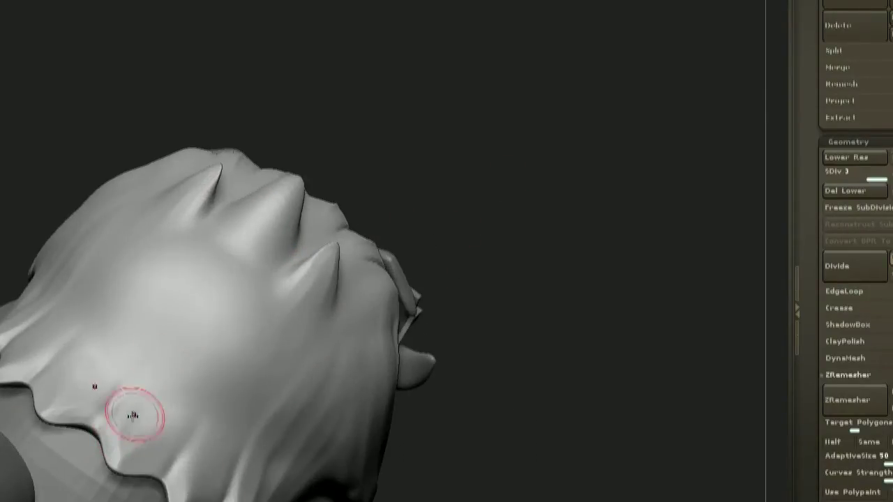
left_click_drag(102, 398, 222, 338)
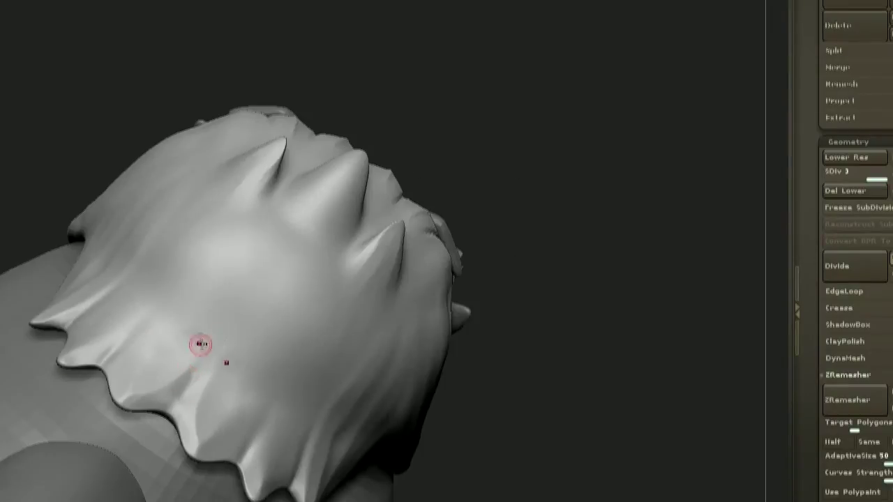
left_click_drag(534, 435, 498, 225)
- Reshape the crown tufts at subdivision level 1 and return the hair to a higher level
key("shift+d")
key("shift+d")
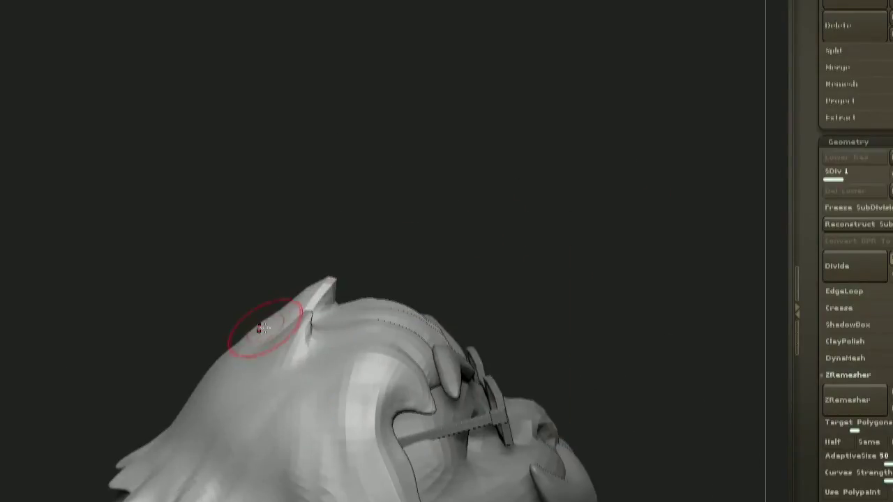
key("d")
key("d")
left_click_drag(368, 263, 553, 192)
mouse_move(302, 261)
left_mouse_down()
mouse_move(507, 336)
mouse_move(477, 283)
mouse_move(446, 263)
mouse_move(582, 261)
mouse_move(273, 274)
mouse_move(435, 177)
mouse_move(553, 210)
mouse_move(339, 259)
mouse_move(577, 153)
mouse_move(304, 316)
left_mouse_up()
right_click_drag(305, 316, 297, 322)
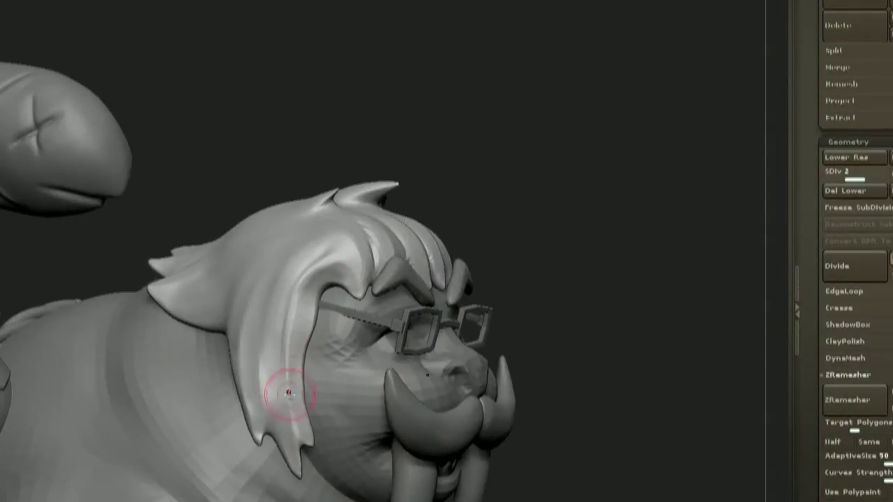
- Shape the long side locks hanging beside the face at subdivision level 2
right_click_drag(291, 388, 307, 362)
right_click_drag(349, 333, 609, 123)
right_click_drag(520, 362, 383, 341)
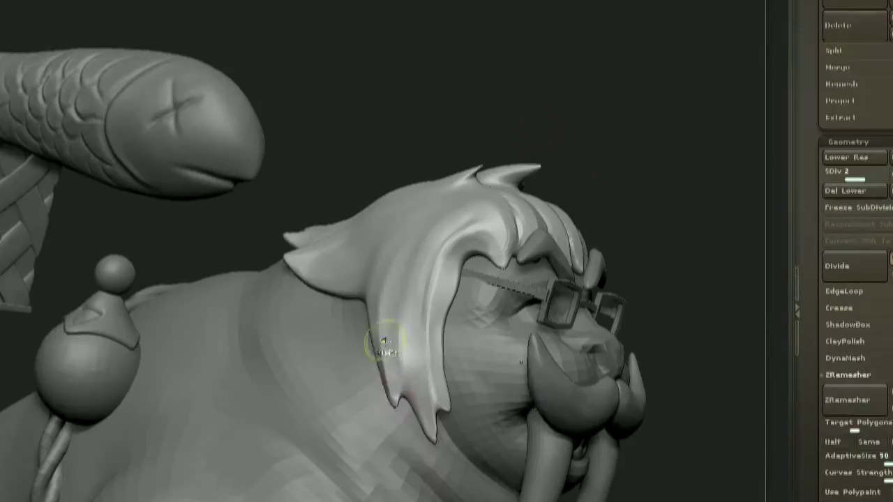
left_click_drag(643, 97, 363, 328)
left_click_drag(687, 125, 650, 40)
left_click_drag(569, 110, 516, 157)
mouse_move(687, 122)
left_mouse_down()
mouse_move(631, 125)
mouse_move(740, 127)
mouse_move(642, 131)
mouse_move(684, 129)
left_mouse_up()
left_click_drag(663, 115, 612, 198, "alt")
left_click_drag(622, 165, 631, 133, "alt")
- Raise the hair to subdivision level 3 and carve strand grooves into its side
key("d")
right_click_drag(348, 312, 361, 331)
left_click_drag(530, 126, 551, 136)
left_click_drag(551, 136, 565, 160, "alt")
left_click_drag(488, 203, 525, 279)
right_click_drag(300, 299, 348, 295, "alt")
key("space")
right_click_drag(406, 289, 383, 264)
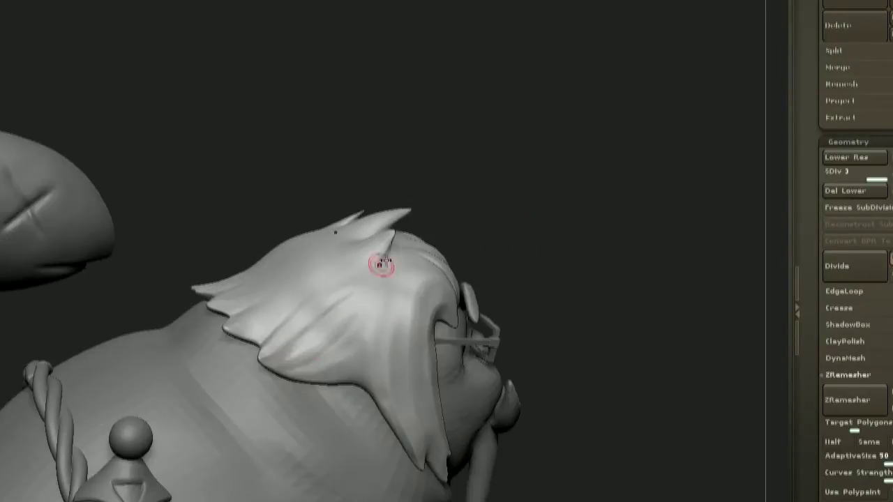
- Carve flowing strand grooves from the side of the hair across to the back hem
left_click_drag(514, 235, 506, 241)
left_click_drag(313, 375, 341, 361)
mouse_move(480, 187)
left_mouse_down()
mouse_move(519, 182)
mouse_move(509, 279)
mouse_move(496, 209)
left_mouse_up()
left_click_drag(318, 339, 297, 369)
left_click_drag(481, 223, 502, 209)
left_click_drag(307, 314, 282, 340)
mouse_move(473, 225)
left_mouse_down()
mouse_move(512, 219)
mouse_move(505, 258)
left_mouse_up()
left_click_drag(387, 354, 258, 465)
left_click_drag(260, 408, 373, 299)
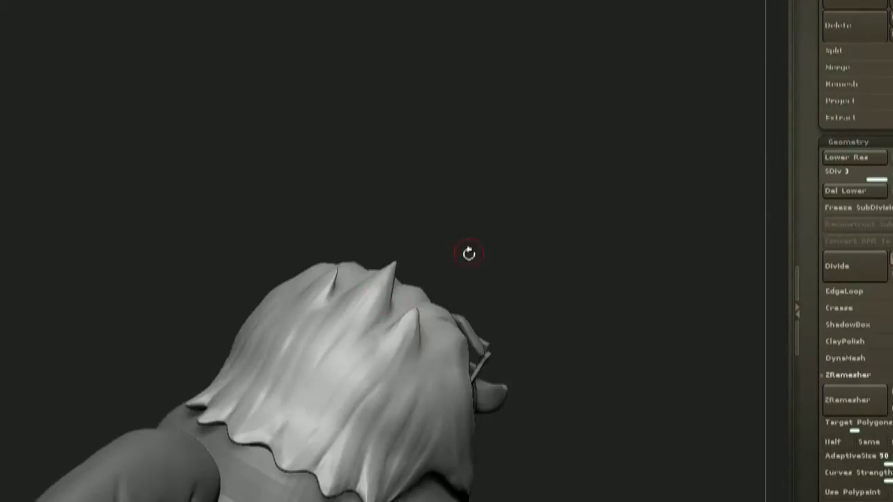
- Deepen the strand details over the crown and the back of the hair
left_click_drag(439, 268, 349, 363)
left_click_drag(334, 392, 663, 217)
left_click_drag(413, 269, 281, 446)
left_click_drag(442, 194, 231, 445)
left_click_drag(418, 335, 189, 393)
left_click_drag(376, 293, 281, 341)
- Adjust the hair's overall form at the lowest subdivision level, restore level 3 and save the tool
key("shift+d")
key("shift+d")
left_click_drag(361, 270, 391, 447)
key("d")
key("d")
key("ctrl+shift+t")
left_click(482, 394)
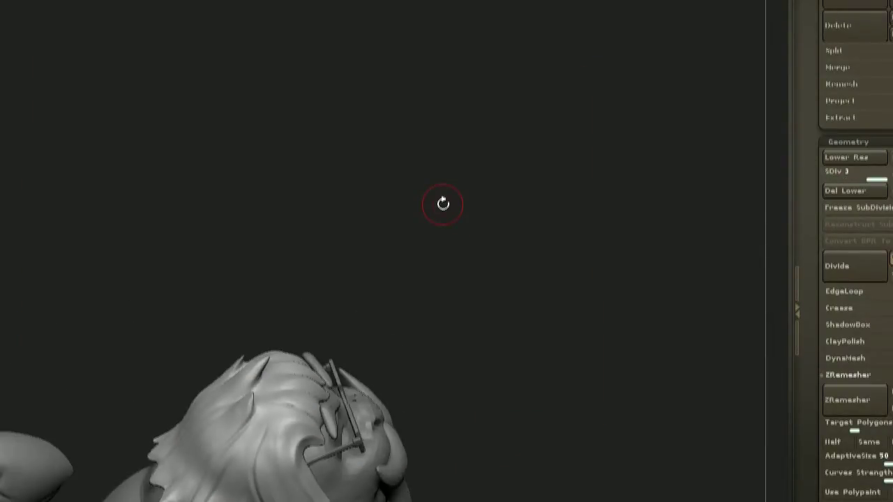
- Refine the hair's silhouette with a larger brush at subdivision level 1 and step back up a level
mouse_move(457, 246)
left_mouse_down()
mouse_move(403, 189)
mouse_move(390, 203)
left_mouse_up()
key("shift+d")
key("shift+d")
key("space")
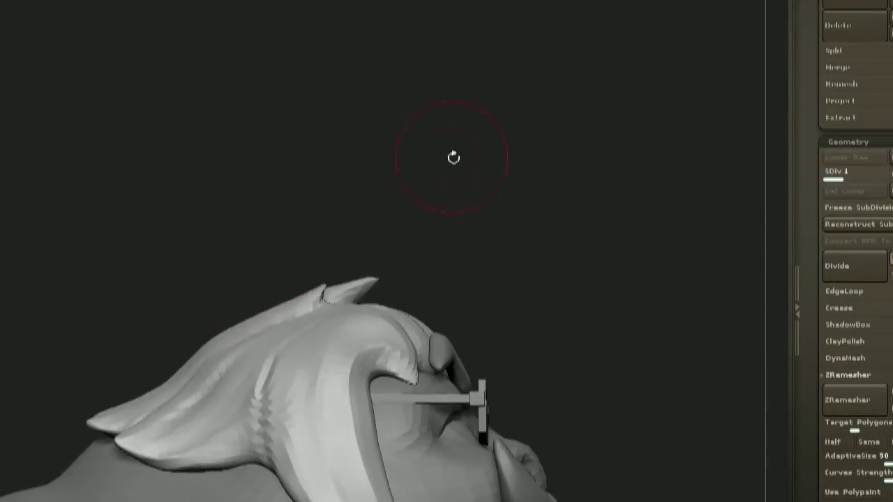
key("d")
left_click_drag(453, 158, 469, 230)
- Select the moustache, remesh it with ZRemesher and subdivide it to level 2
left_click(331, 317, "alt")
left_click_drag(551, 289, 307, 296, "alt")
key("shift+f")
left_click(868, 410)
mouse_move(482, 201)
left_mouse_down()
mouse_move(474, 139)
mouse_move(537, 150)
mouse_move(456, 125)
mouse_move(483, 178)
mouse_move(411, 189)
left_mouse_up()
key("ctrl+d")
key("space")
left_click_drag(582, 320, 614, 296)
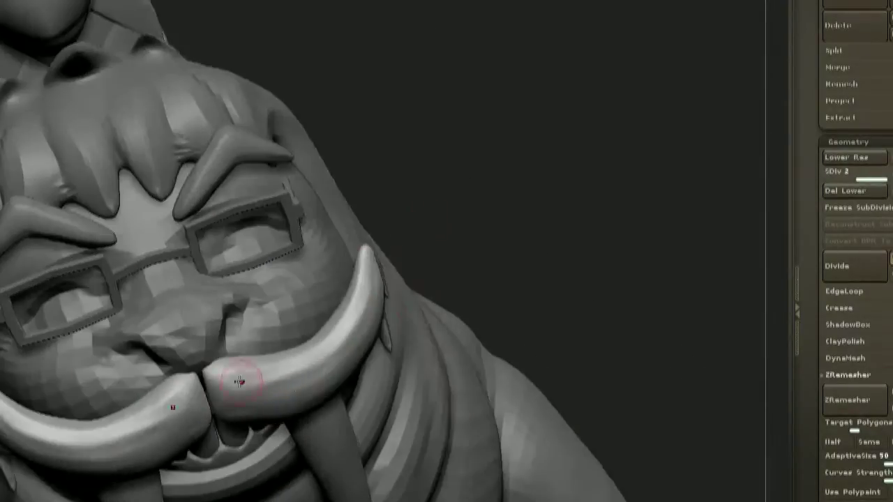
- Carve long grooves along both halves of the moustache, following the curve to the tips
left_click_drag(239, 378, 373, 279)
mouse_move(584, 181)
left_mouse_down()
mouse_move(569, 209)
mouse_move(568, 182)
mouse_move(453, 191)
left_mouse_up()
left_click_drag(279, 307, 355, 262)
mouse_move(401, 157)
left_mouse_down()
mouse_move(454, 175)
mouse_move(450, 154)
mouse_move(488, 183)
left_mouse_up()
left_click_drag(447, 126, 456, 141)
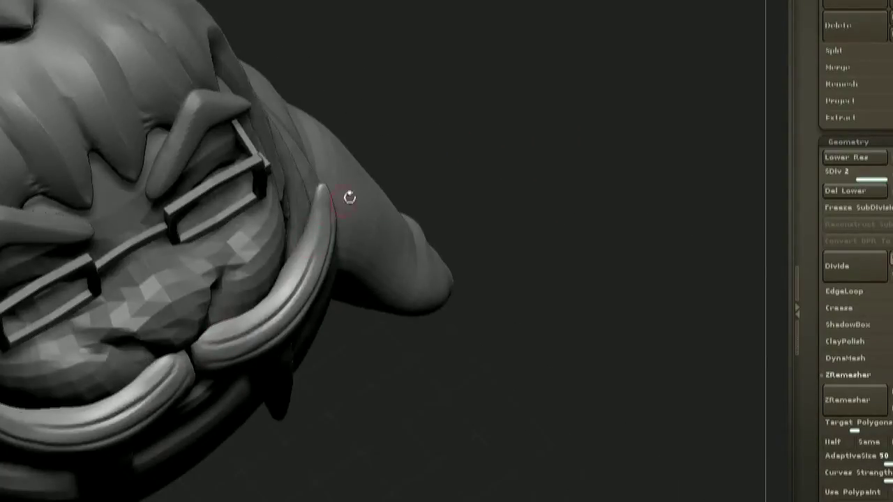
left_click_drag(474, 203, 464, 150)
left_click_drag(447, 188, 462, 153)
- Add further strand grooves over the front and underside of the moustache
left_click_drag(454, 330, 430, 282)
left_click_drag(476, 248, 468, 307, "alt")
mouse_move(474, 274)
left_mouse_down()
mouse_move(477, 327)
mouse_move(469, 223)
left_mouse_up()
left_click_drag(571, 168, 522, 211)
mouse_move(599, 160)
left_mouse_down()
mouse_move(628, 179)
mouse_move(620, 133)
mouse_move(558, 160)
mouse_move(637, 210)
mouse_move(673, 164)
left_mouse_up()
left_click_drag(558, 209, 561, 233)
left_click_drag(523, 161, 460, 188)
- Adjust the moustache's form at a lower subdivision level and return it to level 2
key("shift+d")
key("shift+d")
key("space")
key("d")
left_click_drag(560, 143, 516, 157)
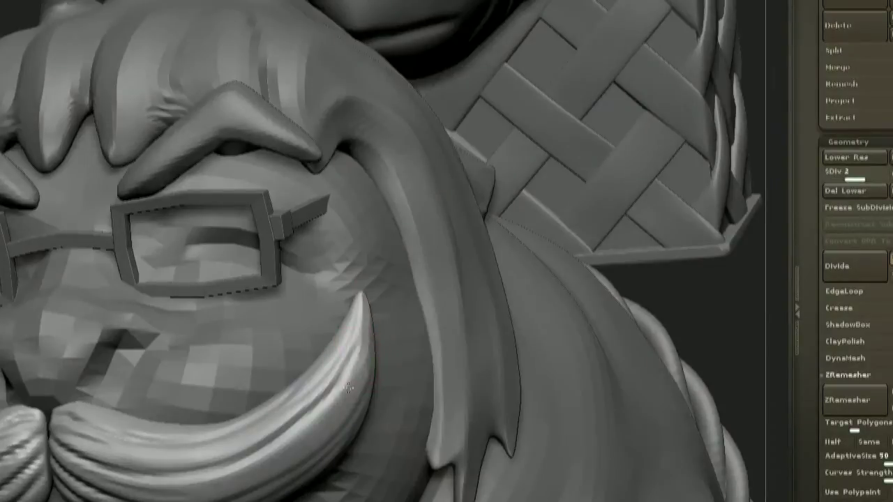
- Raise the moustache to subdivision level 3 and refine its strand grooves from the centre out to the tips
key("b")
left_click(379, 285)
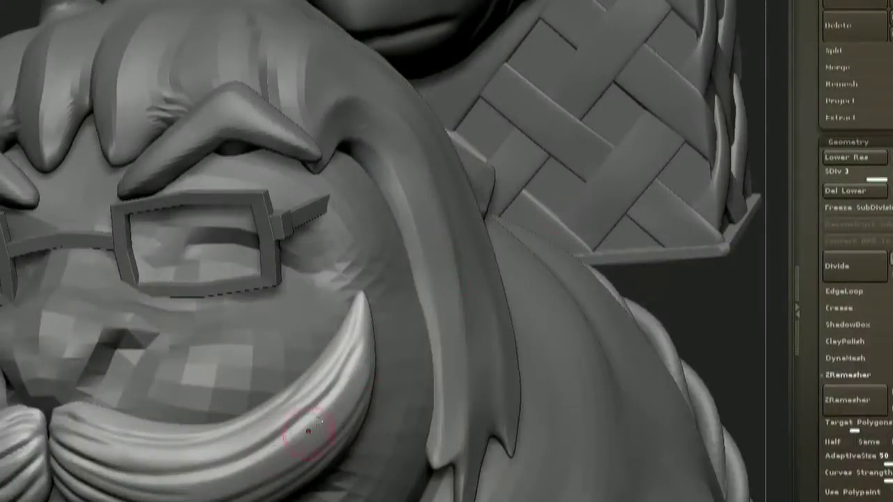
left_click_drag(683, 300, 634, 313)
left_click_drag(691, 209, 635, 209)
left_click_drag(606, 28, 697, 42)
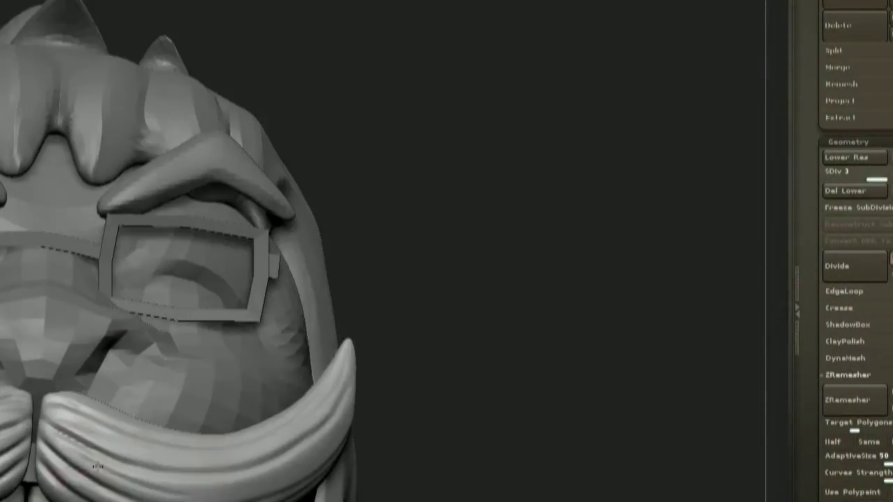
left_click_drag(544, 230, 565, 174)
left_click_drag(78, 333, 130, 361)
left_click_drag(614, 293, 599, 258)
left_click_drag(523, 397, 515, 373, "alt")
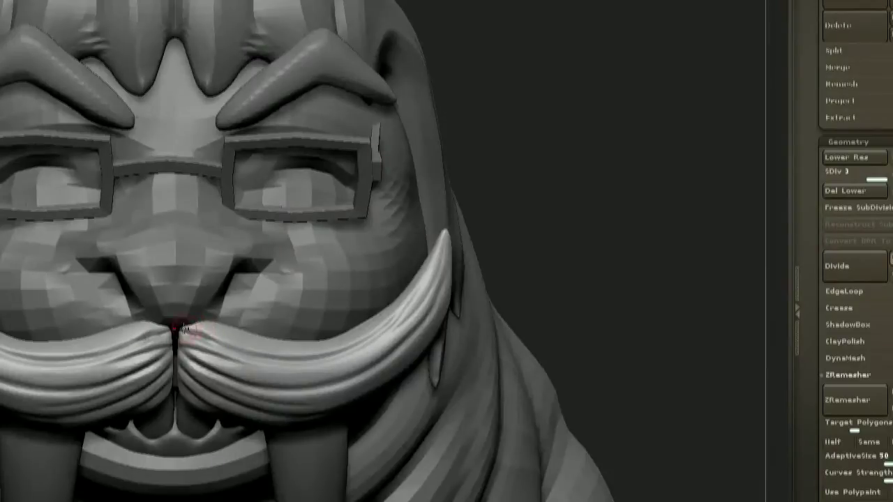
left_click_drag(601, 277, 582, 253)
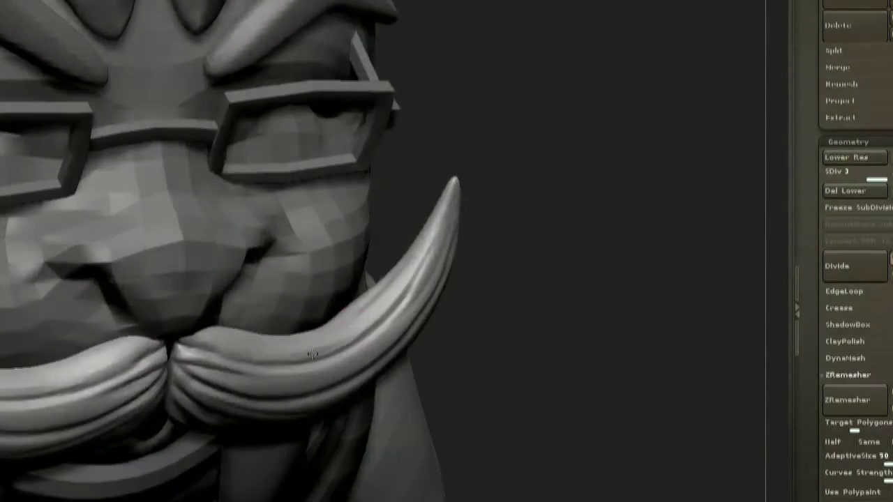
left_click_drag(502, 342, 514, 300, "alt")
- Save the tool with the grooved moustache, overwriting the existing file
key("ctrl+shift+t")
key("Return")
key("y")
- At subdivision level 1, pull a pointed side strand out of the moustache just below its tip
left_click_drag(828, 296, 829, 143)
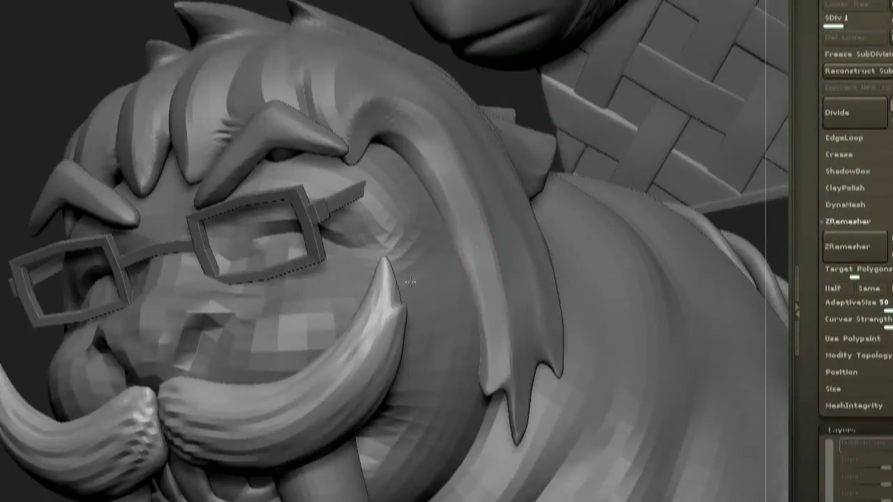
left_click_drag(751, 230, 672, 227)
left_click_drag(662, 153, 752, 157)
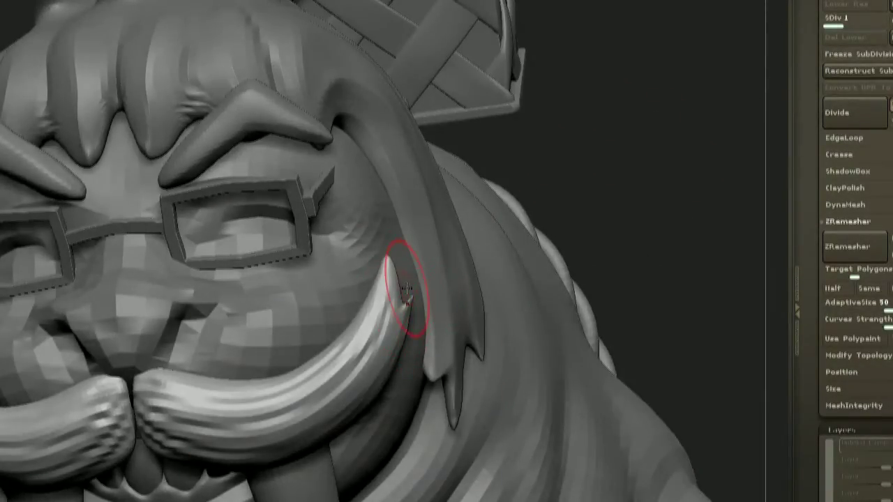
right_click_drag(410, 304, 408, 316, "ctrl")
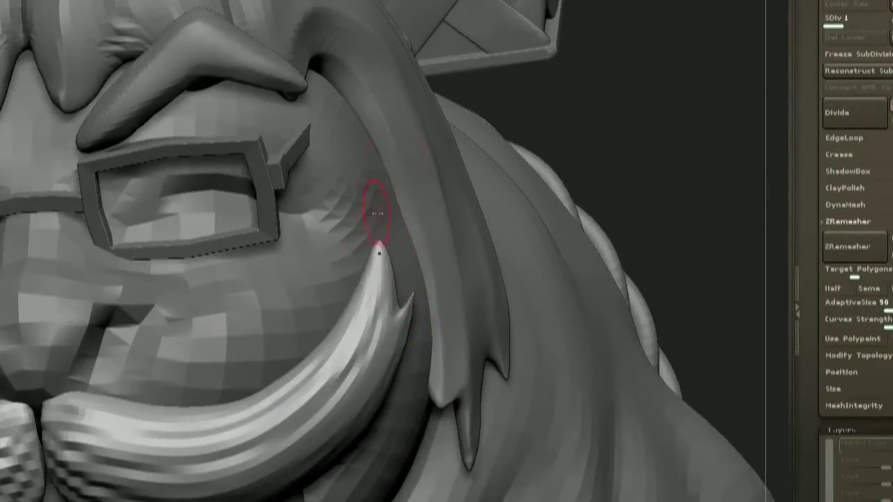
right_click_drag(369, 264, 560, 203)
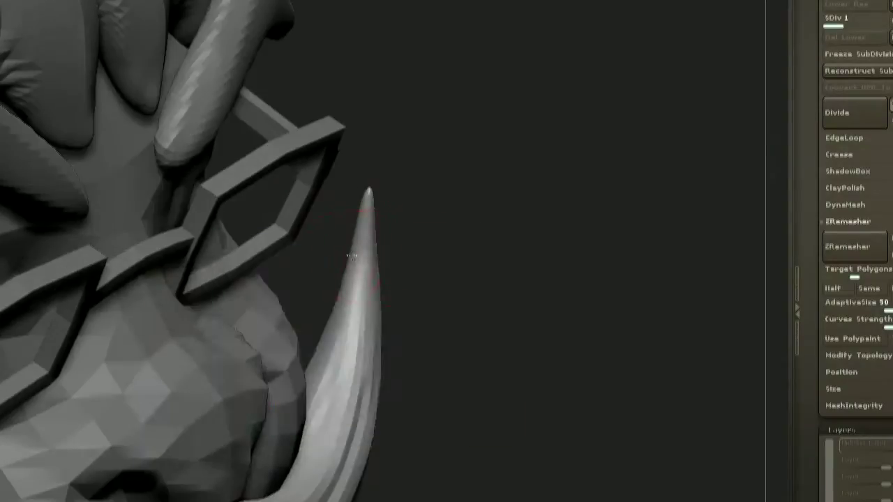
- Refine the taper of the moustache tip and the side strand at subdivision level 1
left_click_drag(669, 202, 514, 199)
mouse_move(516, 279)
left_mouse_down()
mouse_move(422, 286)
mouse_move(516, 279)
left_mouse_up()
mouse_move(662, 105)
left_mouse_down()
mouse_move(667, 165)
mouse_move(663, 112)
left_mouse_up()
left_click_drag(516, 293, 412, 314)
mouse_move(404, 317)
right_mouse_down()
mouse_move(349, 313)
mouse_move(495, 300)
right_mouse_up()
mouse_move(558, 223)
left_mouse_down()
mouse_move(456, 219)
mouse_move(550, 230)
mouse_move(701, 227)
mouse_move(697, 279)
left_mouse_up()
left_click(356, 244, "alt")
mouse_move(433, 203)
left_mouse_down()
mouse_move(540, 198)
mouse_move(418, 203)
left_mouse_up()
left_click_drag(523, 188, 513, 192)
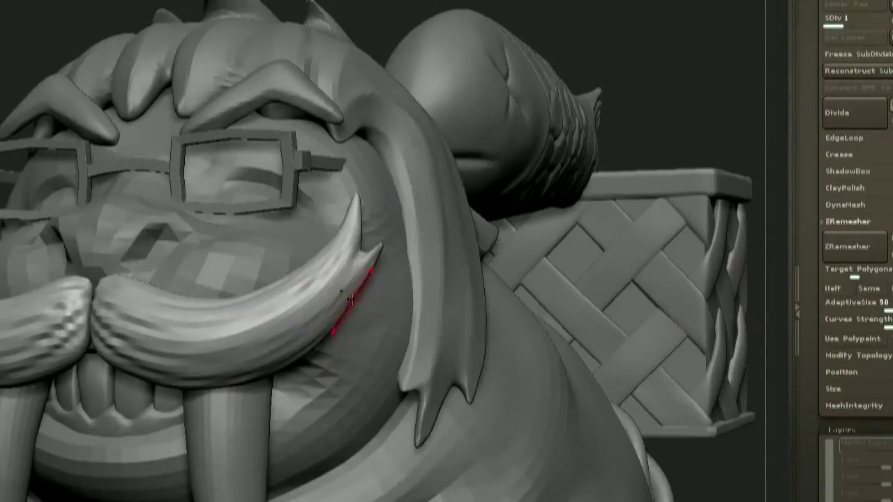
- Pull a second, smaller pointed strand out of the moustache's lower outer edge, beneath the first side strand
left_click_drag(349, 304, 366, 299)
left_click_drag(614, 195, 571, 199)
mouse_move(637, 145)
left_mouse_down()
mouse_move(681, 126)
mouse_move(593, 133)
mouse_move(617, 167)
left_mouse_up()
left_click_drag(359, 305, 352, 307, "ctrl")
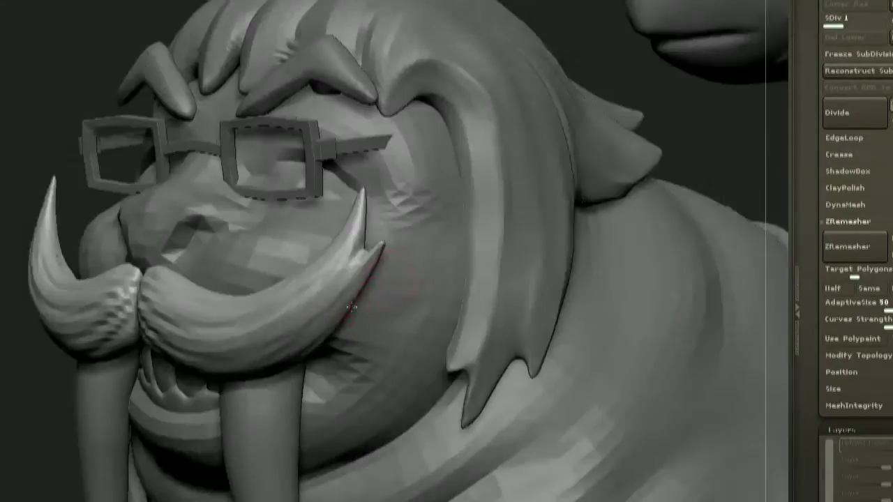
left_click_drag(670, 209, 572, 202)
left_click(241, 417, "ctrl")
left_click_drag(263, 389, 418, 390)
mouse_move(592, 293)
left_mouse_down()
mouse_move(565, 223)
mouse_move(600, 251)
left_mouse_up()
left_click_drag(359, 307, 378, 296)
left_click_drag(656, 150, 674, 162, "ctrl")
- Raise the moustache to subdivision level 2 and sharpen the two side strands and the gaps between them
key("d")
mouse_move(674, 163)
left_mouse_down()
mouse_move(628, 209)
mouse_move(662, 213)
mouse_move(569, 219)
left_mouse_up()
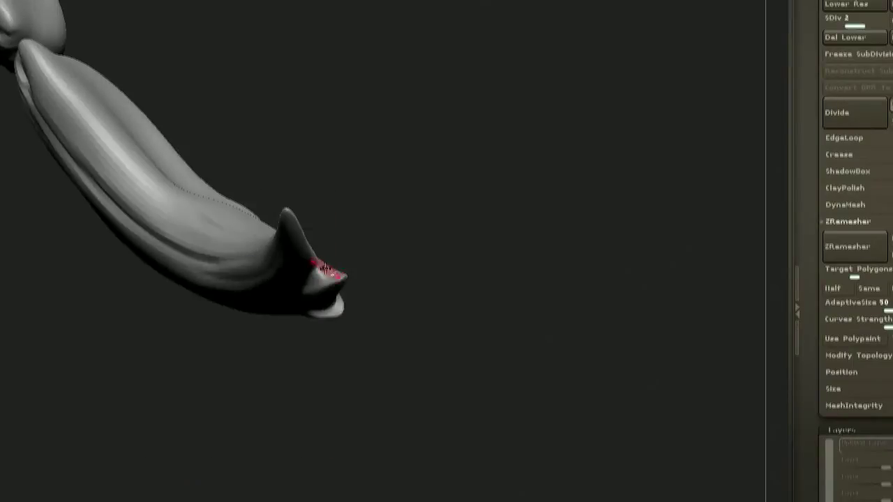
mouse_move(349, 245)
left_mouse_down()
mouse_move(369, 253)
mouse_move(344, 235)
left_mouse_up()
left_click_drag(404, 237, 367, 261)
mouse_move(447, 261)
left_mouse_down()
mouse_move(495, 229)
mouse_move(446, 267)
left_mouse_up()
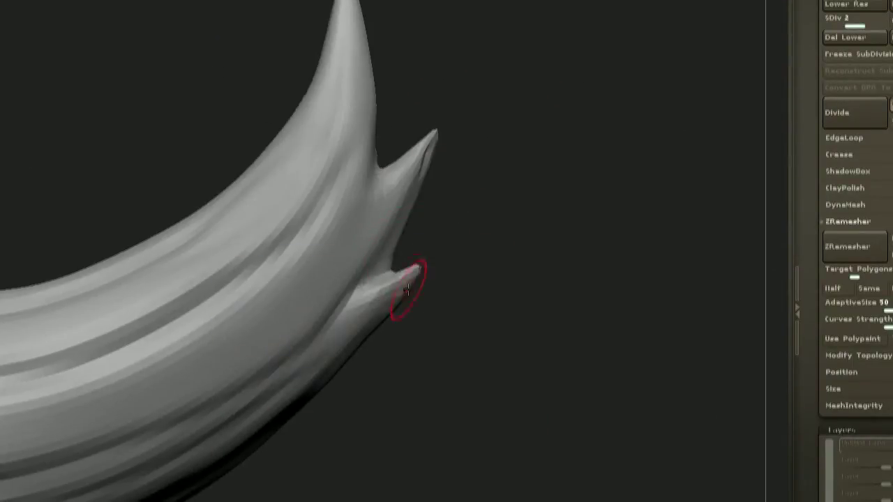
mouse_move(502, 237)
left_mouse_down()
mouse_move(562, 203)
mouse_move(546, 202)
mouse_move(488, 237)
left_mouse_up()
key("space")
left_click_drag(398, 293, 404, 292)
mouse_move(488, 307)
left_mouse_down()
mouse_move(464, 282)
mouse_move(496, 158)
mouse_move(346, 282)
left_mouse_up()
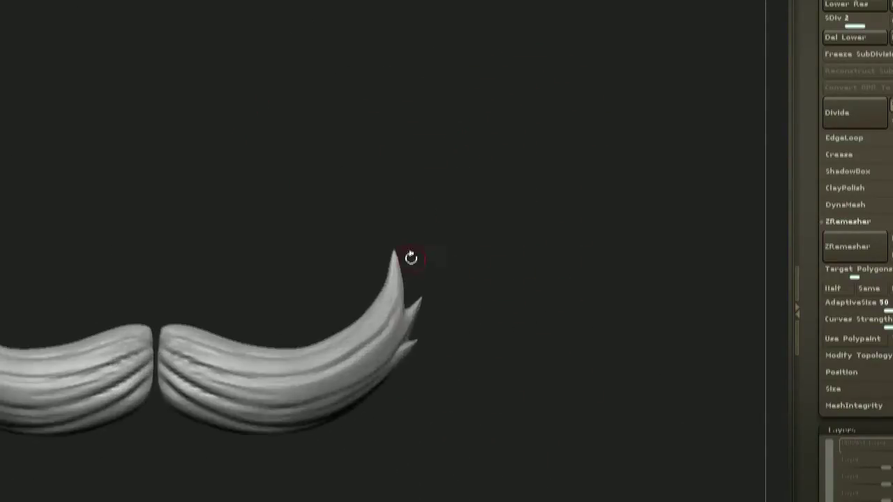
- Return to subdivision level 1 and adjust the spread and shape of the moustache's main tip and side strands
left_click_drag(472, 210, 433, 306)
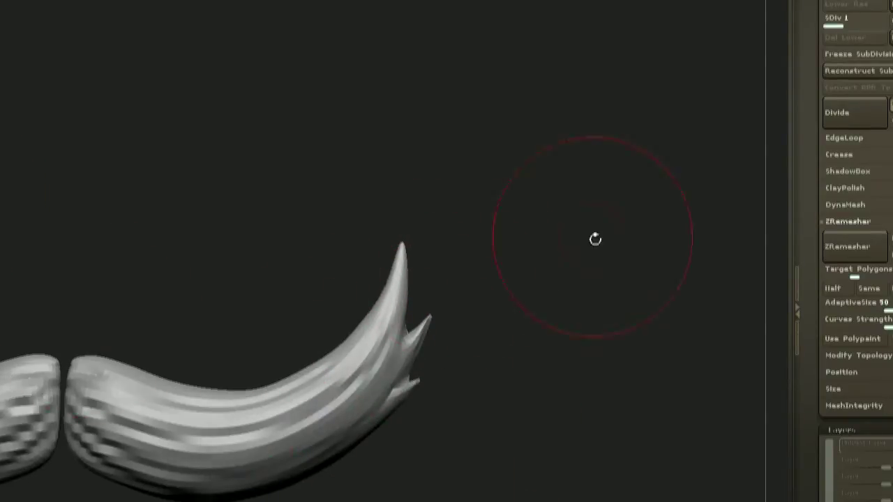
left_click_drag(590, 143, 488, 293)
key("space")
left_click_drag(436, 356, 455, 356)
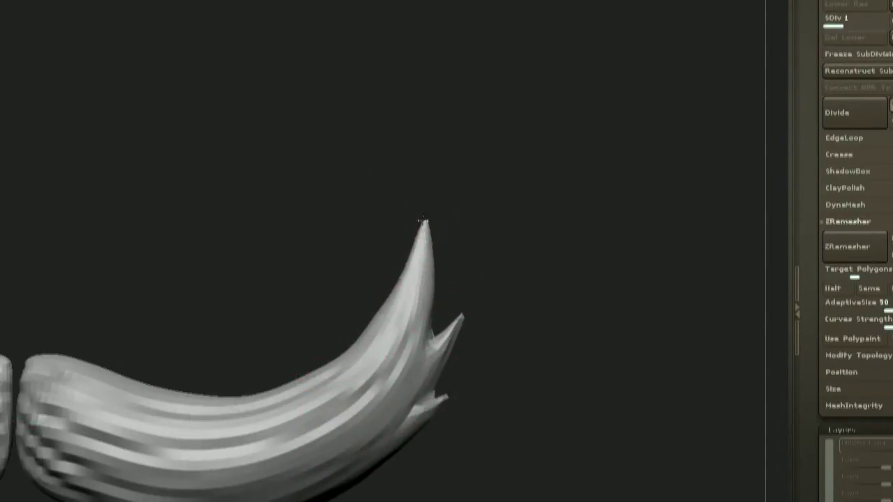
key("space")
left_click(359, 316)
- Raise the moustache to its higher subdivision levels and refine the strands around the split tip
key("d")
left_click_drag(513, 234, 558, 251)
key("d")
left_click_drag(576, 293, 530, 304)
mouse_move(422, 399)
left_mouse_down()
mouse_move(442, 281)
mouse_move(612, 197)
mouse_move(558, 253)
mouse_move(444, 297)
left_mouse_up()
mouse_move(494, 325)
left_mouse_down("alt")
mouse_move(426, 300)
mouse_move(425, 309)
mouse_move(453, 263)
mouse_move(523, 190)
left_mouse_up("alt")
left_click_drag(257, 325, 556, 255)
key("alt+s")
left_click_drag(555, 319, 422, 411, "alt")
key("d")
key("d")
key("shift+d")
- Select the tusks, isolate them and adjust the curve and thickness of their base form
left_click(289, 358, "alt")
left_click_drag(560, 289, 593, 218)
key("alt+s")
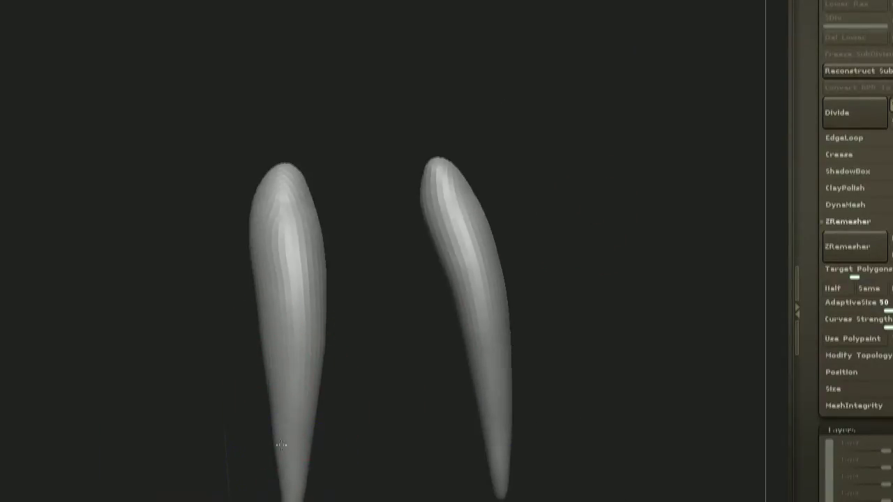
left_click_drag(281, 444, 359, 366)
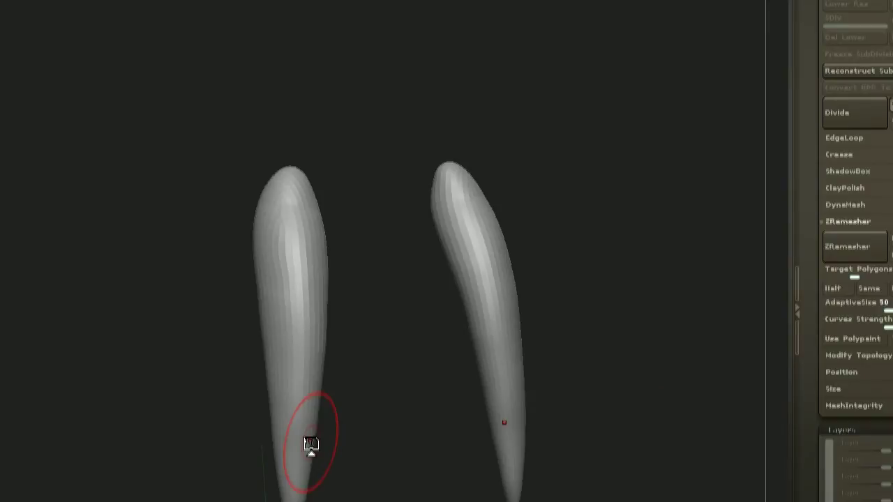
left_click_drag(310, 444, 392, 132)
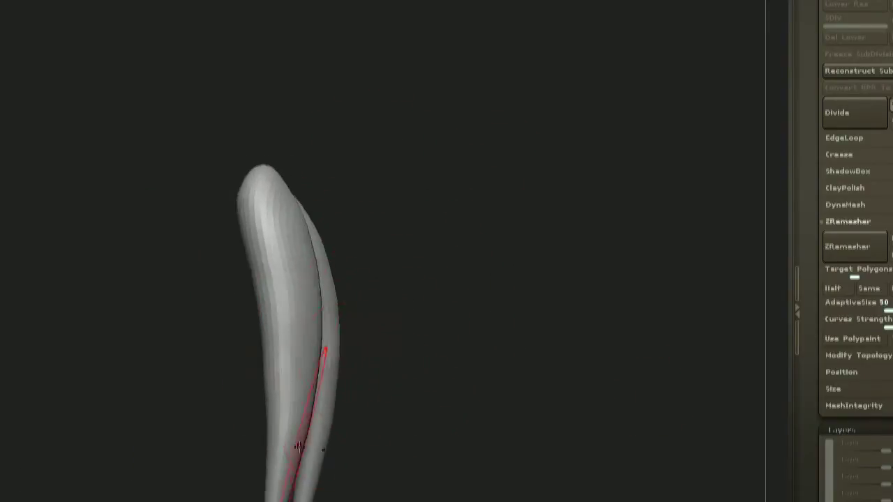
left_click_drag(301, 329, 315, 363, "alt")
key("space")
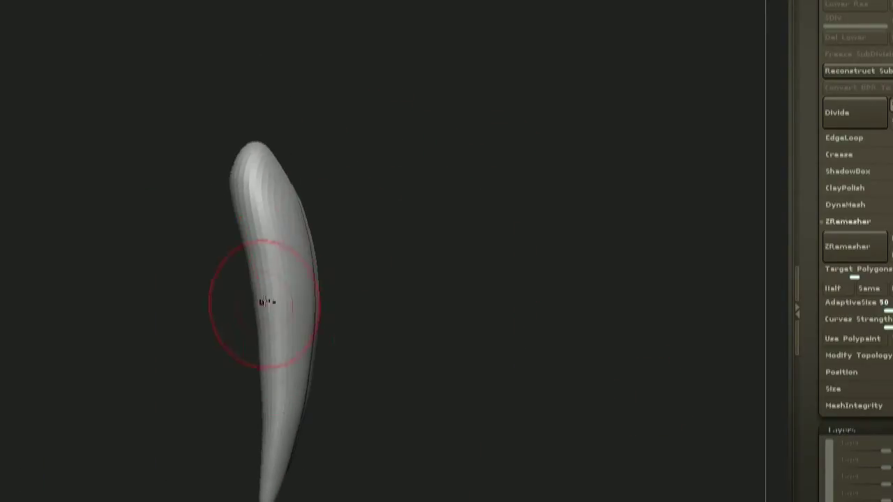
right_click_drag(308, 334, 347, 287)
- Subdivide the tusks to level 3 and sculpt long planes along them from base to tip
left_click_drag(543, 161, 516, 150)
right_click_drag(342, 435, 401, 226)
right_click(279, 252)
right_click_drag(349, 495, 216, 279)
right_click_drag(332, 479, 136, 209)
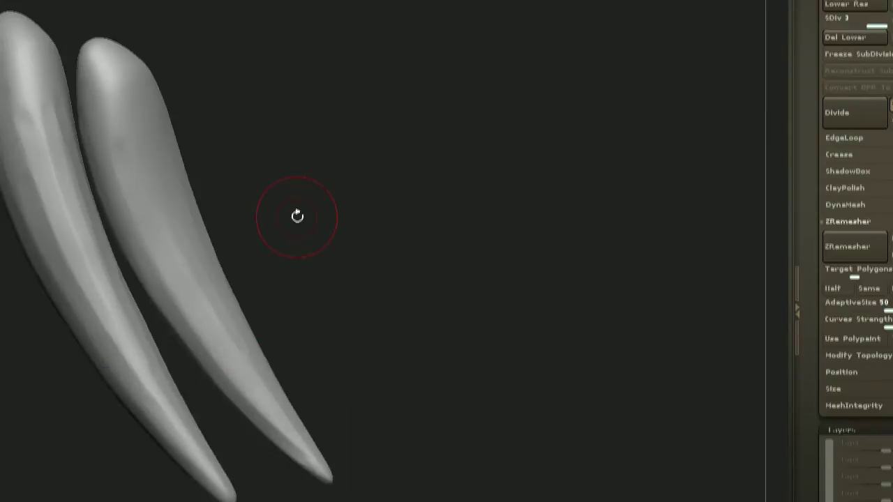
right_click_drag(265, 293, 279, 313)
right_click(303, 446)
right_click_drag(391, 418, 363, 293)
right_click_drag(253, 241, 381, 278)
right_click_drag(687, 115, 653, 126)
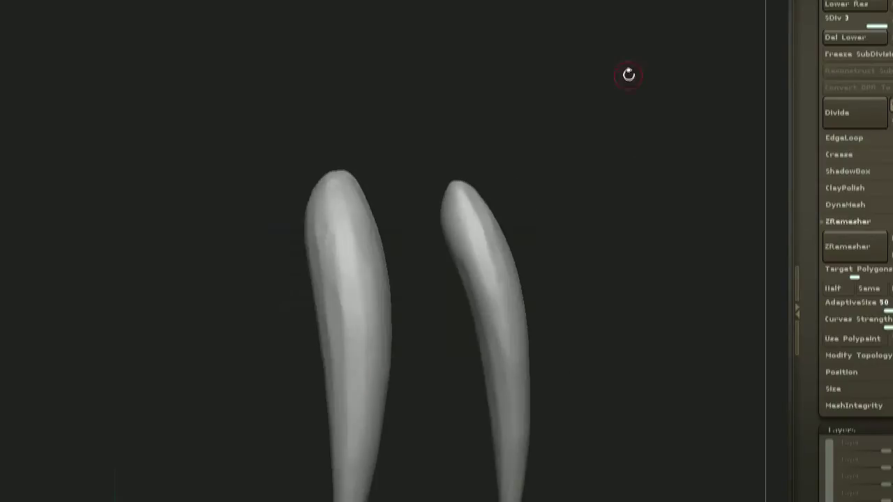
right_click_drag(380, 363, 354, 342)
right_click(354, 342)
- Raise the tusks to subdivision level 4 and carve fine lengthwise grooves from the base downward
key("d")
right_click(335, 279)
left_click_drag(346, 243, 349, 391)
mouse_move(390, 419)
right_mouse_down()
mouse_move(367, 399)
mouse_move(376, 376)
right_mouse_up()
left_click_drag(366, 152, 369, 327)
mouse_move(446, 418)
right_mouse_down()
mouse_move(407, 424)
mouse_move(439, 447)
right_mouse_up()
mouse_move(355, 209)
left_mouse_down()
mouse_move(347, 378)
mouse_move(395, 375)
mouse_move(496, 233)
mouse_move(516, 144)
mouse_move(392, 359)
mouse_move(396, 309)
mouse_move(446, 401)
left_mouse_up()
left_click_drag(581, 223, 450, 231)
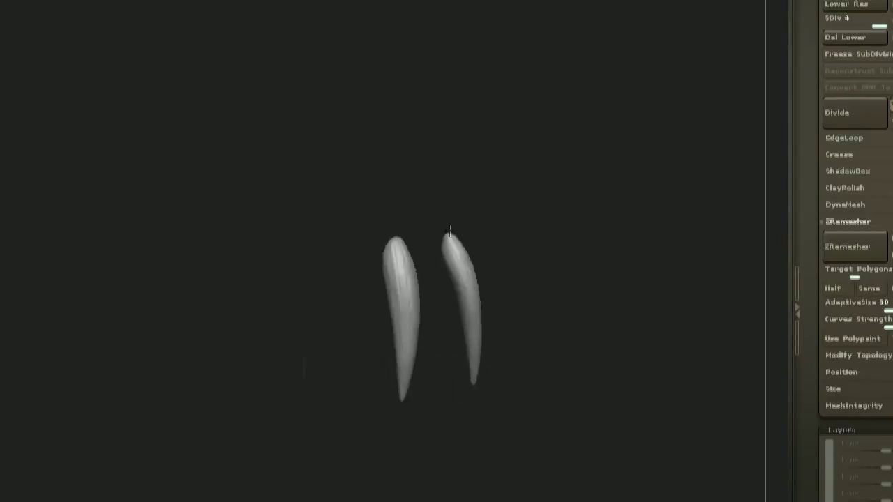
- Carve additional cracks and deeper lengthwise grooves around the upper part of the tusks
left_click_drag(413, 408, 389, 380)
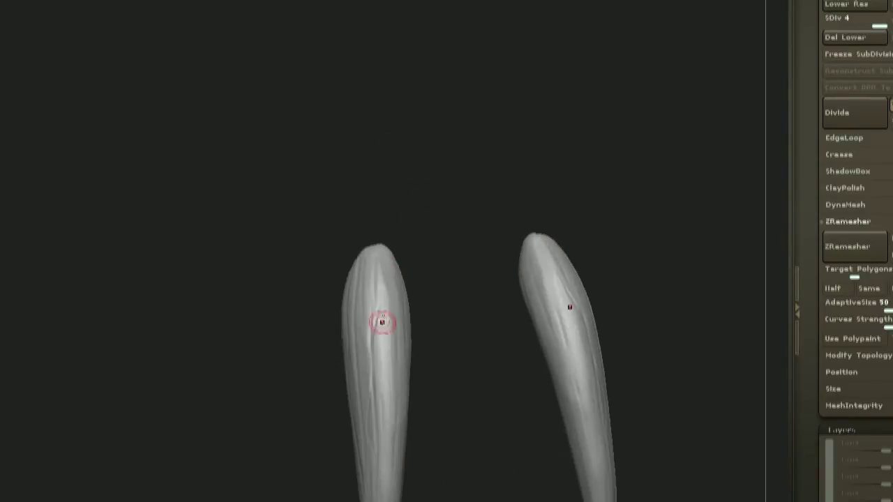
key("space")
left_click(313, 342)
left_click(181, 325)
key("space")
mouse_move(400, 184)
left_mouse_down()
mouse_move(358, 181)
mouse_move(398, 187)
mouse_move(417, 203)
left_mouse_up()
key("space")
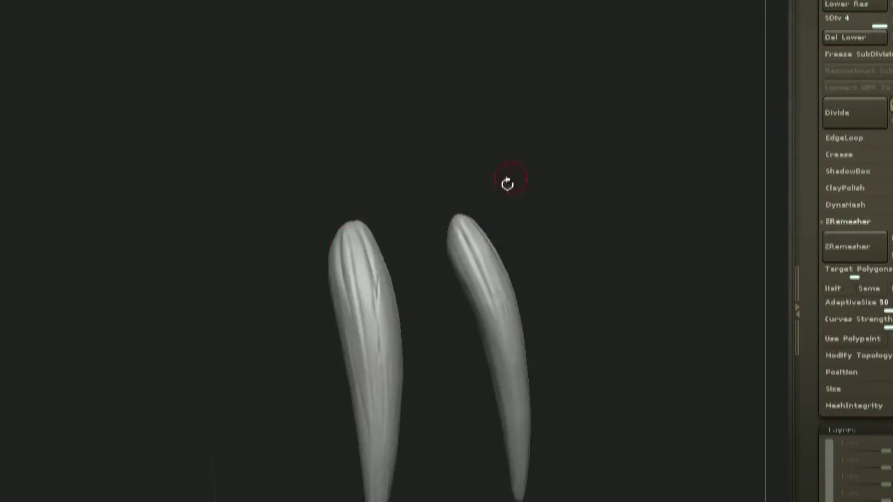
key("space")
mouse_move(377, 276)
left_mouse_down()
mouse_move(395, 196)
mouse_move(427, 195)
mouse_move(377, 225)
mouse_move(343, 206)
left_mouse_up()
key("space")
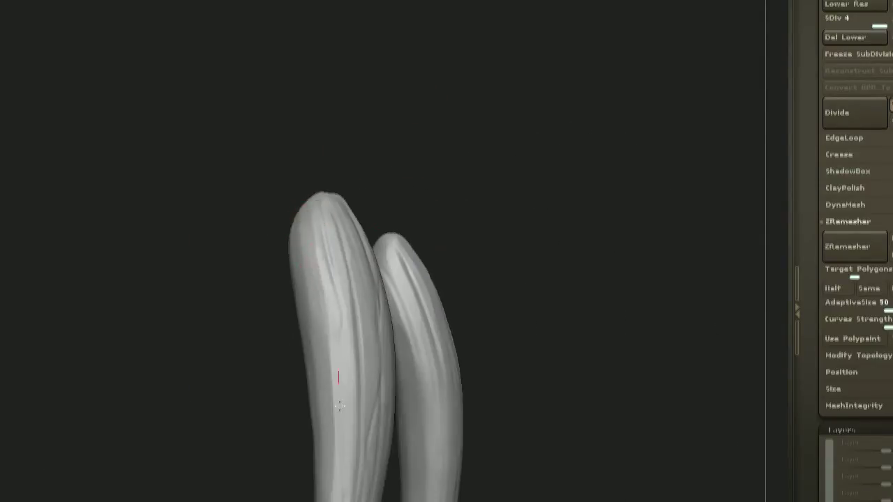
- Show the whole model again and examine the tusks and moustache from several angles
key("shift+s")
mouse_move(566, 219)
left_mouse_down()
mouse_move(550, 267)
mouse_move(582, 230)
mouse_move(573, 210)
mouse_move(576, 234)
left_mouse_up()
left_click_drag(578, 188, 614, 165)
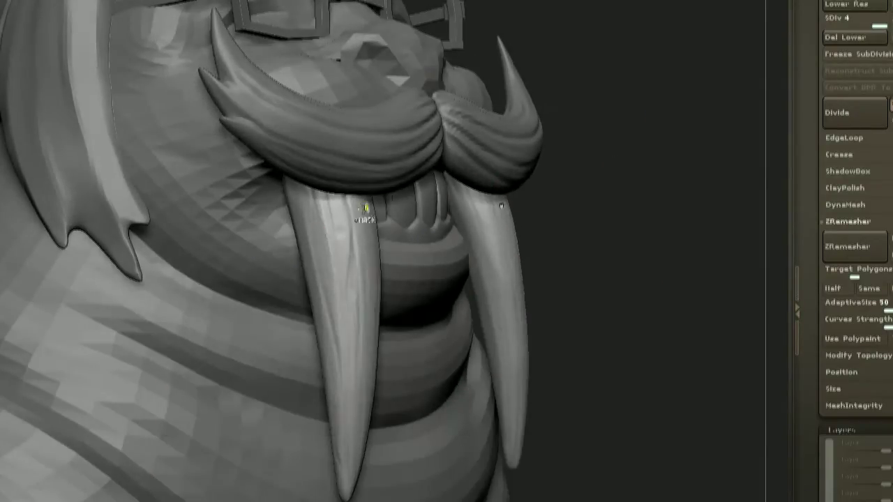
left_click_drag(571, 209, 595, 212)
left_click_drag(599, 129, 662, 120)
mouse_move(607, 202)
left_mouse_down()
mouse_move(652, 187)
mouse_move(600, 191)
mouse_move(648, 185)
mouse_move(620, 223)
mouse_move(610, 206)
mouse_move(607, 216)
left_mouse_up()
mouse_move(571, 314)
left_mouse_down("alt")
mouse_move(568, 285)
mouse_move(544, 305)
mouse_move(556, 283)
mouse_move(558, 300)
left_mouse_up("alt")
mouse_move(614, 279)
left_mouse_down("alt")
mouse_move(621, 247)
mouse_move(614, 293)
left_mouse_up("alt")
mouse_move(600, 209)
left_mouse_down()
mouse_move(574, 195)
mouse_move(599, 198)
left_mouse_up()
mouse_move(593, 139)
left_mouse_down()
mouse_move(494, 128)
mouse_move(564, 135)
left_mouse_up()
left_click_drag(569, 181, 593, 184)
mouse_move(558, 230)
left_mouse_down()
mouse_move(607, 235)
mouse_move(530, 245)
left_mouse_up()
left_click_drag(560, 293, 558, 265)
left_click_drag(555, 314, 609, 202, "alt")
- Save the tool with the sculpted tusks
key("ctrl+shift+t")
key("Return")
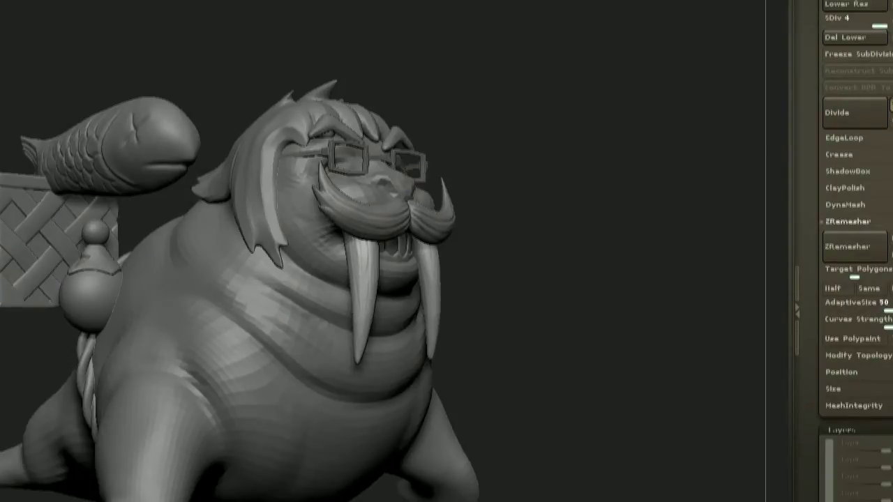
- Select and isolate the round bottle with its draped cover and ball stopper, and add a new sculpting layer
left_click_drag(548, 230, 547, 169, "alt")
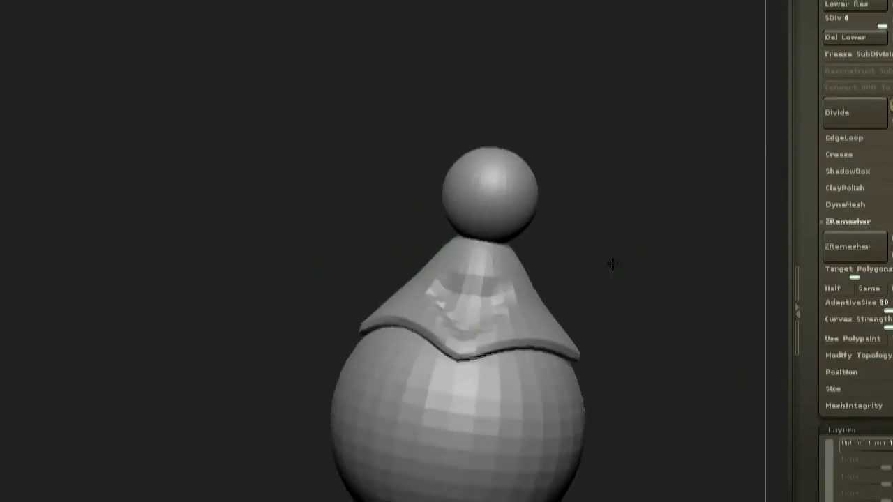
mouse_move(609, 261)
left_mouse_down()
mouse_move(784, 303)
mouse_move(447, 226)
mouse_move(512, 211)
left_mouse_up()
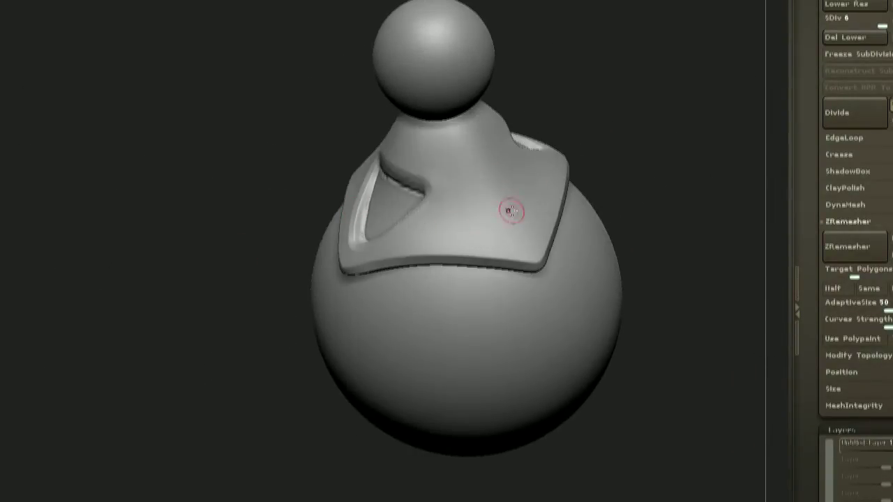
left_click(837, 500)
left_click_drag(585, 155, 638, 162)
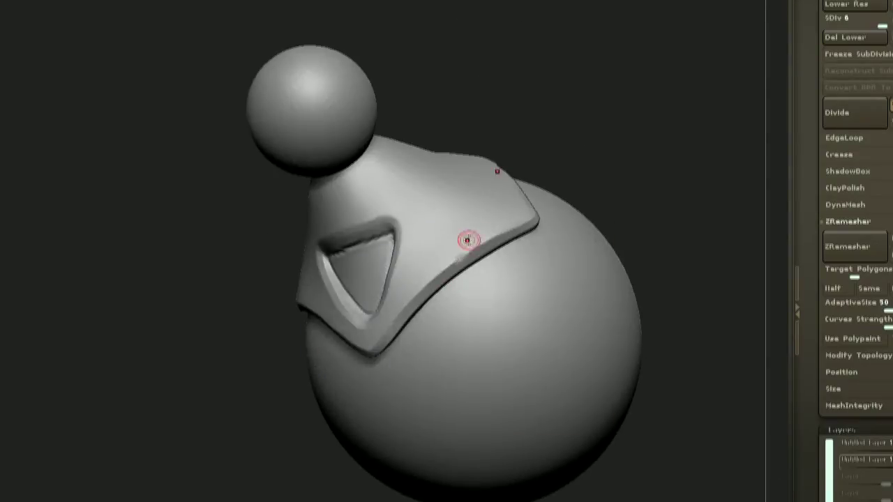
- Carve nicks along the cover's lower edge and a short diagonal groove beside the triangular emblem
mouse_move(468, 240)
right_mouse_down()
mouse_move(452, 223)
mouse_move(342, 353)
right_mouse_up()
left_click_drag(341, 353, 365, 319)
right_click_drag(279, 306, 234, 296)
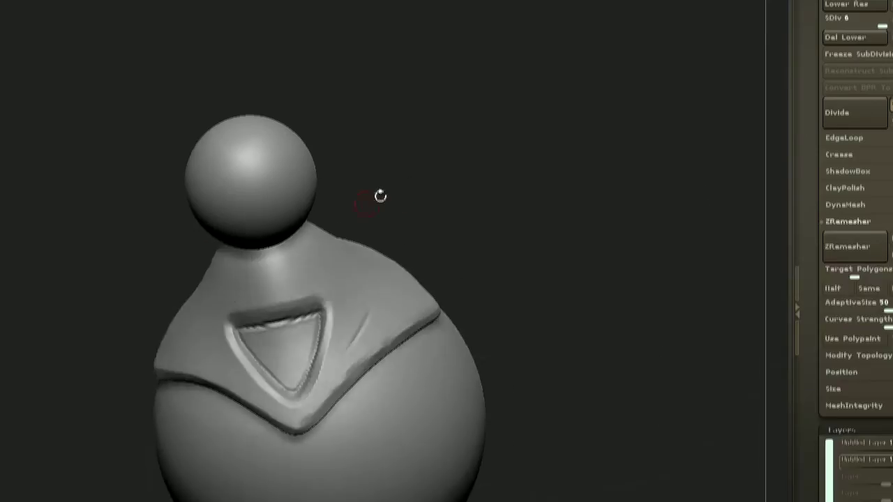
right_click_drag(361, 341, 455, 138)
left_click_drag(443, 235, 410, 301)
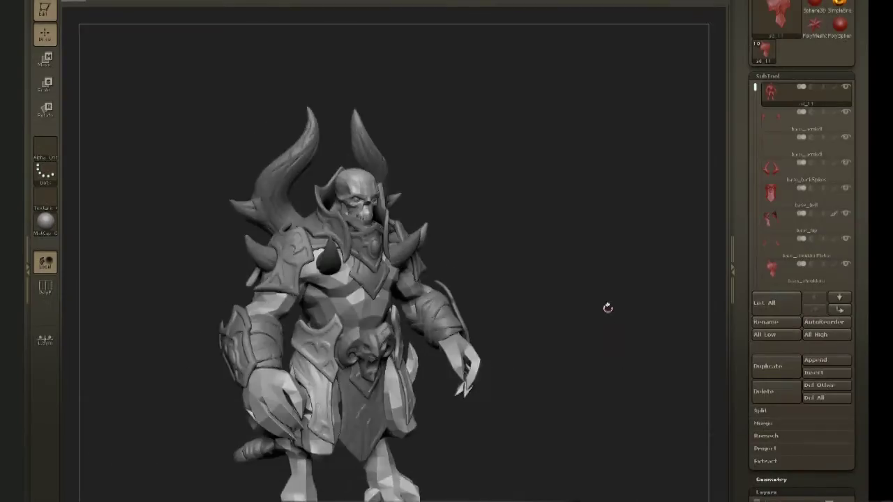
left_click_drag(606, 305, 611, 336)
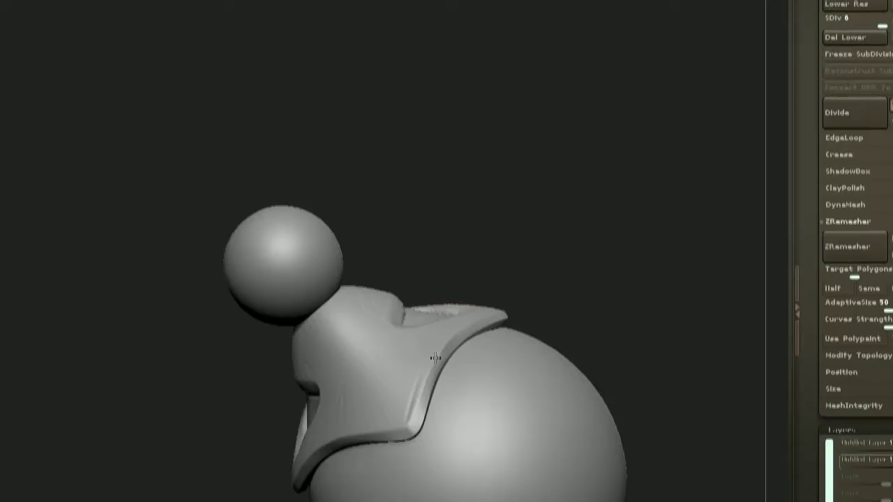
- Refine the cover's surface and rim, and flatten small uneven facets into the bottle's ball stopper
mouse_move(435, 358)
left_mouse_down()
mouse_move(442, 333)
mouse_move(418, 233)
mouse_move(398, 343)
mouse_move(330, 345)
left_mouse_up()
mouse_move(433, 230)
right_mouse_down()
mouse_move(339, 285)
mouse_move(273, 259)
mouse_move(428, 167)
mouse_move(391, 289)
mouse_move(477, 239)
mouse_move(339, 237)
mouse_move(397, 228)
mouse_move(452, 234)
mouse_move(351, 295)
mouse_move(364, 283)
mouse_move(341, 259)
mouse_move(490, 181)
mouse_move(477, 221)
mouse_move(373, 291)
right_mouse_up()
right_click(272, 259)
right_click(392, 289)
left_click_drag(416, 307, 328, 286)
left_click_drag(407, 306, 281, 293)
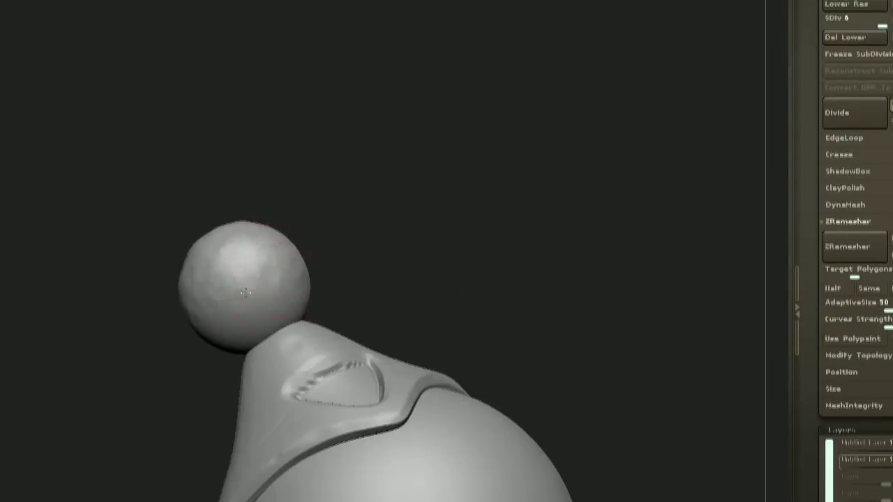
left_click_drag(303, 217, 236, 342)
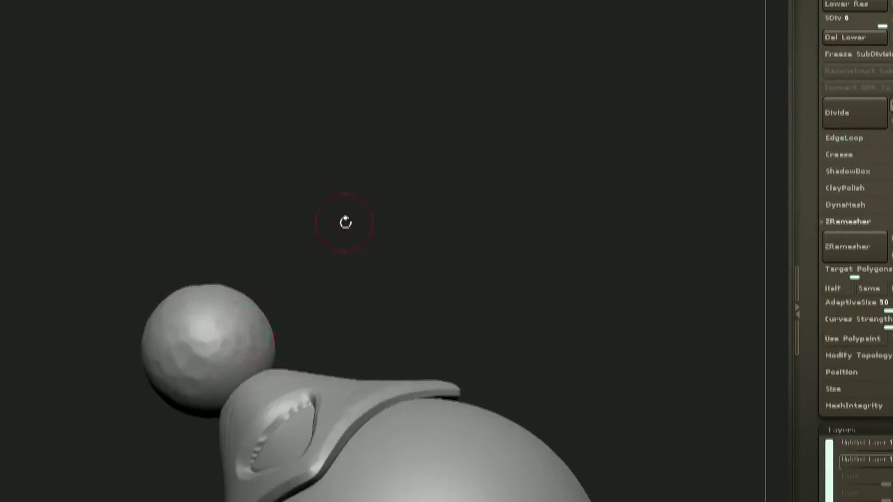
- Touch up the surface of the bottle's ball stopper and draped cover from several sides
left_click_drag(345, 222, 258, 146)
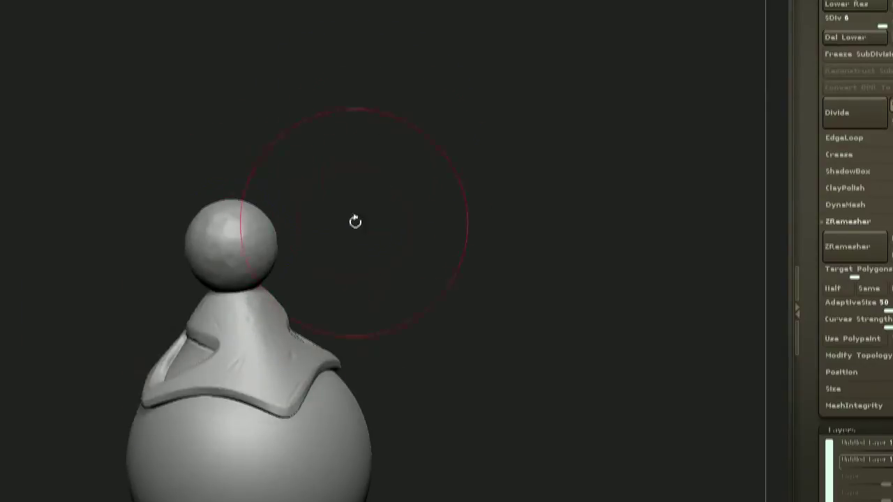
left_click_drag(355, 221, 385, 146, "alt")
key("space")
left_click(307, 324)
left_click_drag(391, 189, 408, 244, "alt")
left_click_drag(373, 75, 439, 91)
left_click_drag(322, 54, 349, 97)
mouse_move(370, 174)
left_mouse_down()
mouse_move(474, 247)
mouse_move(416, 142)
mouse_move(464, 210)
left_mouse_up()
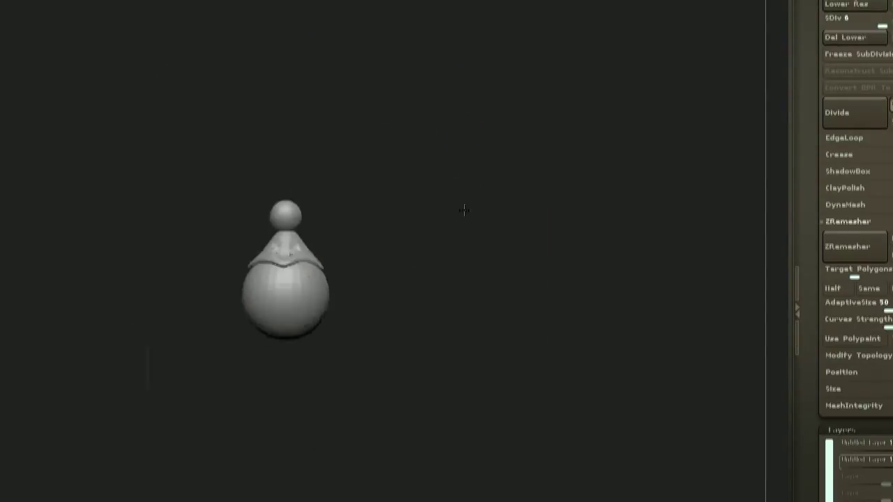
- Bring the whole walrus back into view, select the thick waist rope, and hide the bottle
key("alt+s")
left_click_drag(528, 414, 639, 335, "alt")
left_click_drag(879, 34, 881, 103)
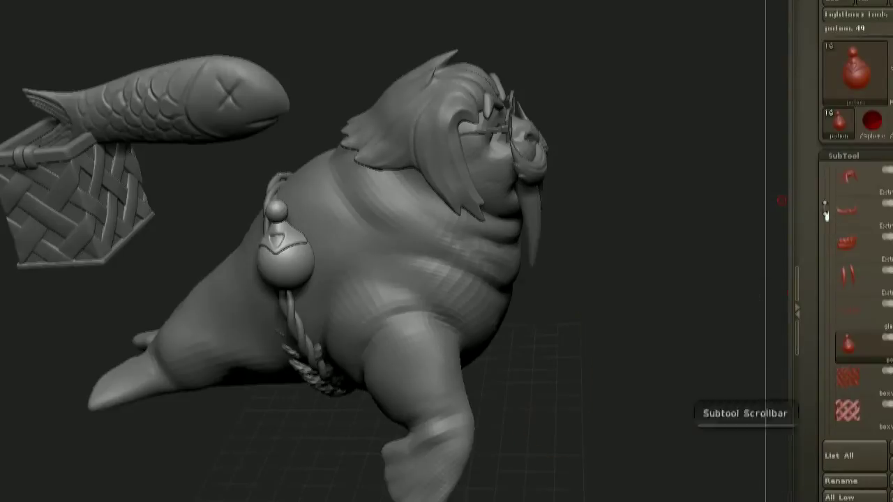
left_click_drag(828, 220, 829, 328)
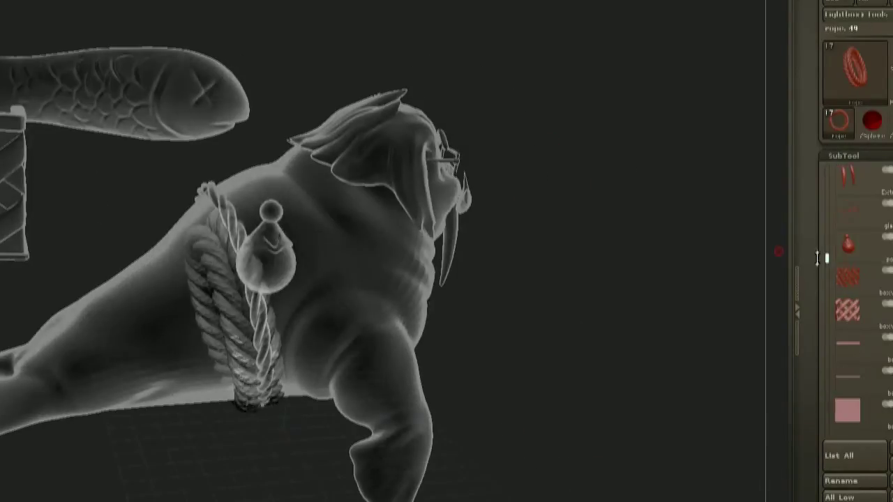
scroll(825, 243, "down", 1)
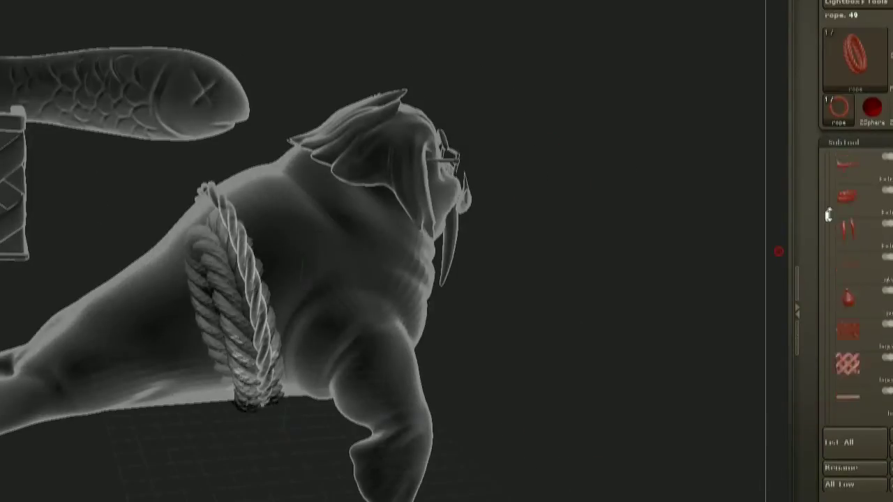
scroll(824, 217, "down", 3)
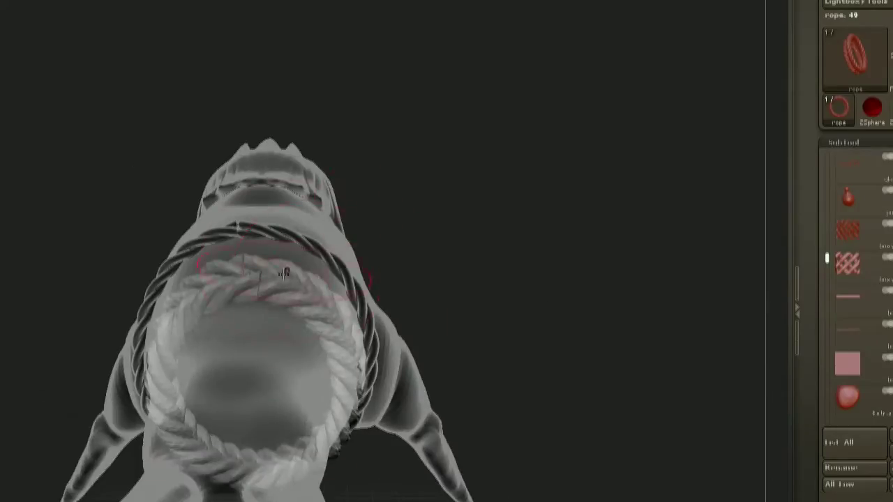
- Reposition and reshape the thick braided rope so it wraps around the walrus's waist
left_click_drag(390, 189, 418, 174)
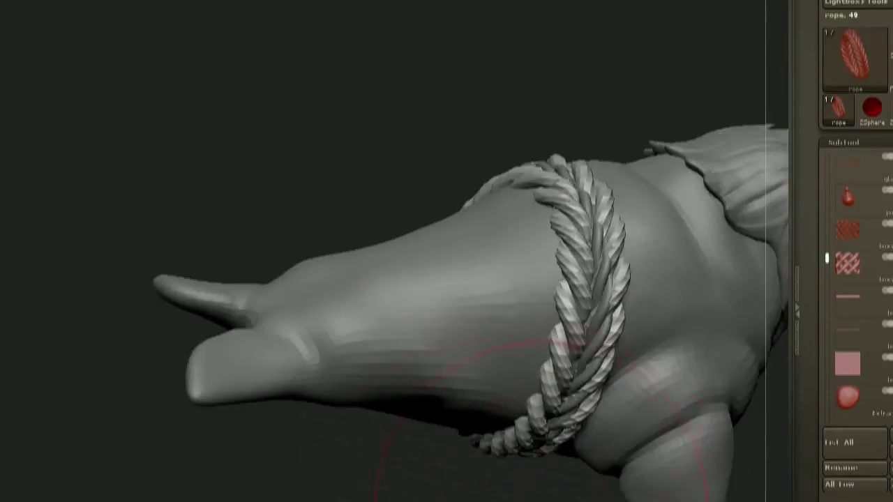
left_click(558, 418, "alt")
left_click_drag(558, 418, 483, 174)
left_click_drag(529, 138, 548, 123)
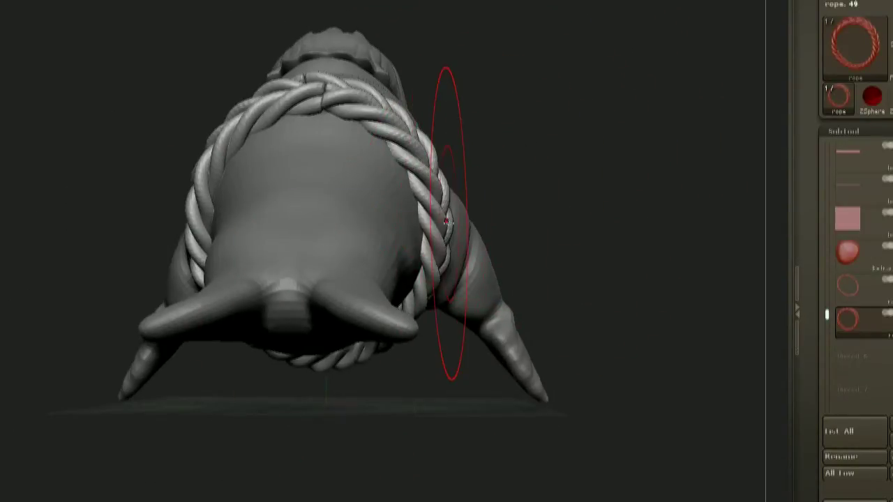
mouse_move(469, 157)
left_mouse_down()
mouse_move(414, 180)
mouse_move(465, 146)
mouse_move(458, 192)
mouse_move(454, 150)
left_mouse_up()
left_click_drag(492, 293, 329, 225)
left_click_drag(663, 132, 610, 140)
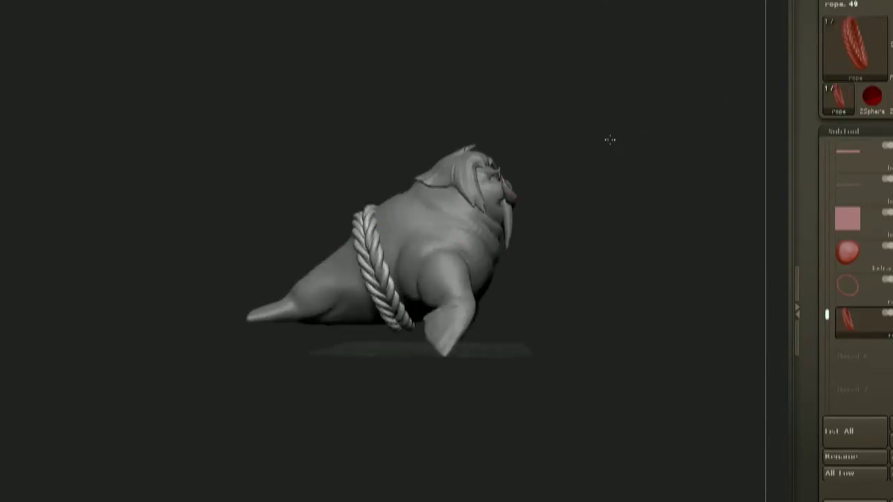
- Compare the two waist ropes and delete the thin one, keeping the thick braided rope
right_click_drag(576, 129, 625, 176, "ctrl")
left_click(851, 287)
left_click_drag(649, 230, 698, 265)
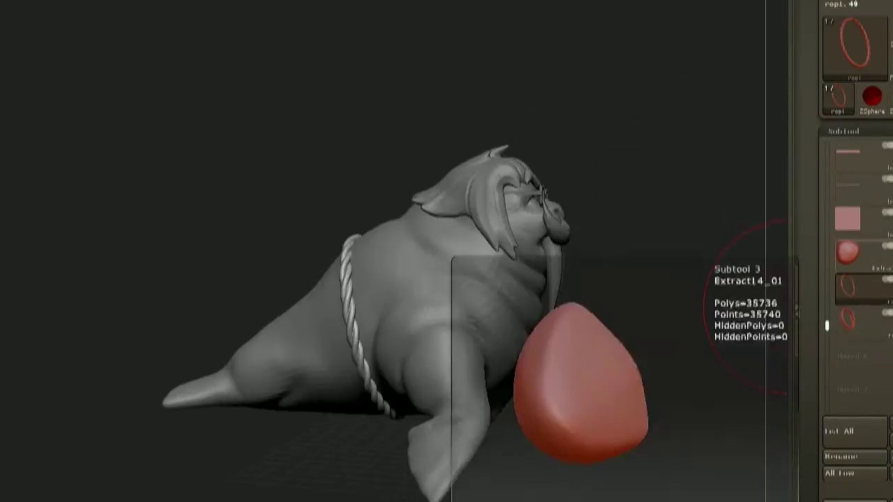
left_click(851, 317)
left_click_drag(649, 314, 607, 365)
left_click(852, 287)
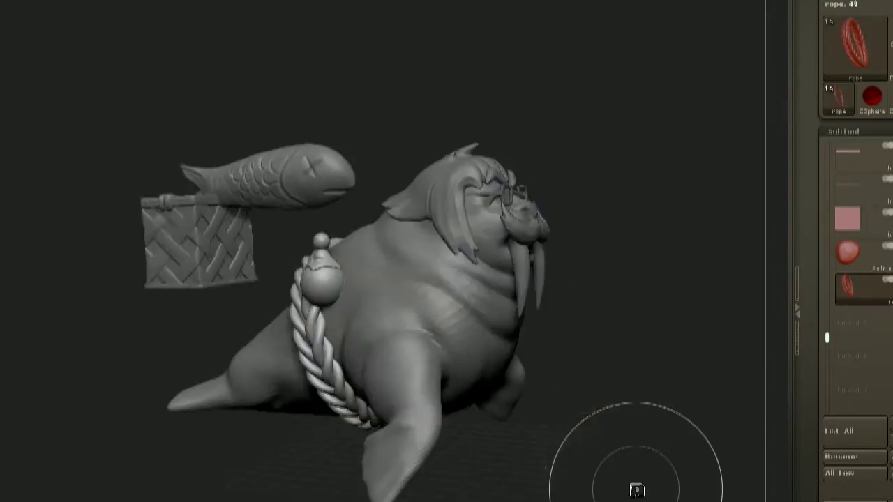
- Select the walrus body and isolate it from the other parts for sculpting
mouse_move(634, 489)
left_mouse_down()
mouse_move(572, 249)
mouse_move(522, 205)
mouse_move(502, 233)
mouse_move(565, 240)
mouse_move(606, 283)
mouse_move(550, 307)
mouse_move(516, 268)
mouse_move(465, 287)
left_mouse_up()
mouse_move(605, 276)
left_mouse_down("alt")
mouse_move(630, 211)
mouse_move(537, 279)
left_mouse_up("alt")
mouse_move(537, 278)
left_mouse_down("alt")
mouse_move(524, 413)
mouse_move(495, 404)
left_mouse_up("alt")
mouse_move(482, 279)
left_mouse_down()
mouse_move(512, 273)
mouse_move(481, 282)
left_mouse_up()
left_click_drag(464, 240, 428, 188)
left_click_drag(248, 310, 429, 270)
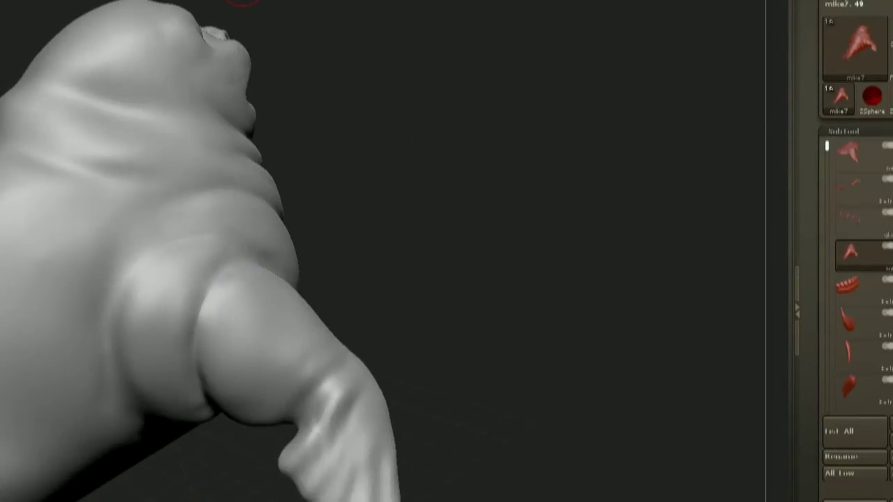
- Carve the crease where the front flipper meets the body and shape the skin folds above the shoulder
left_click_drag(433, 233, 406, 263, "alt")
mouse_move(540, 157)
left_mouse_down()
mouse_move(535, 200)
mouse_move(512, 181)
mouse_move(504, 150)
left_mouse_up()
mouse_move(520, 196)
left_mouse_down()
mouse_move(496, 162)
mouse_move(412, 314)
mouse_move(541, 307)
mouse_move(350, 291)
mouse_move(342, 354)
mouse_move(319, 200)
mouse_move(313, 314)
mouse_move(594, 111)
mouse_move(551, 244)
mouse_move(519, 246)
mouse_move(566, 225)
mouse_move(560, 199)
mouse_move(525, 216)
left_mouse_up()
right_click_drag(398, 253, 322, 315)
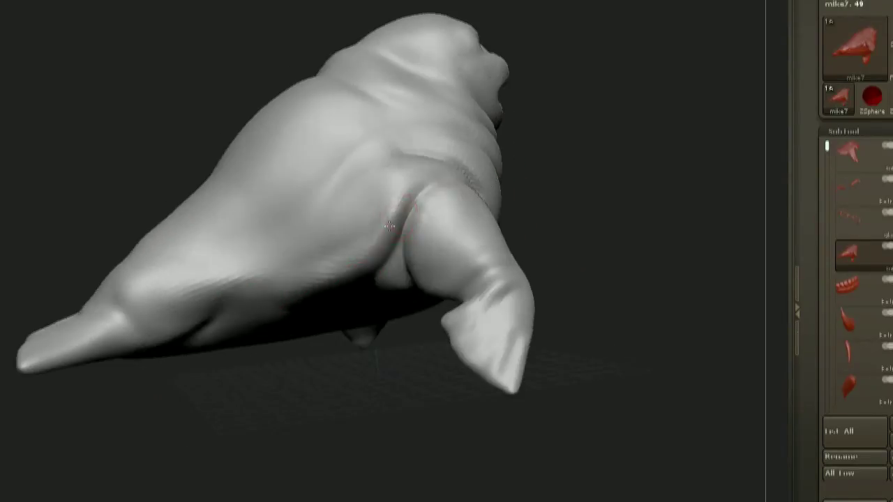
right_click_drag(393, 222, 367, 227)
mouse_move(590, 188)
left_mouse_down()
mouse_move(572, 195)
mouse_move(588, 200)
left_mouse_up()
left_click_drag(510, 274, 486, 233)
left_click_drag(397, 228, 412, 235)
left_click_drag(512, 211, 503, 207)
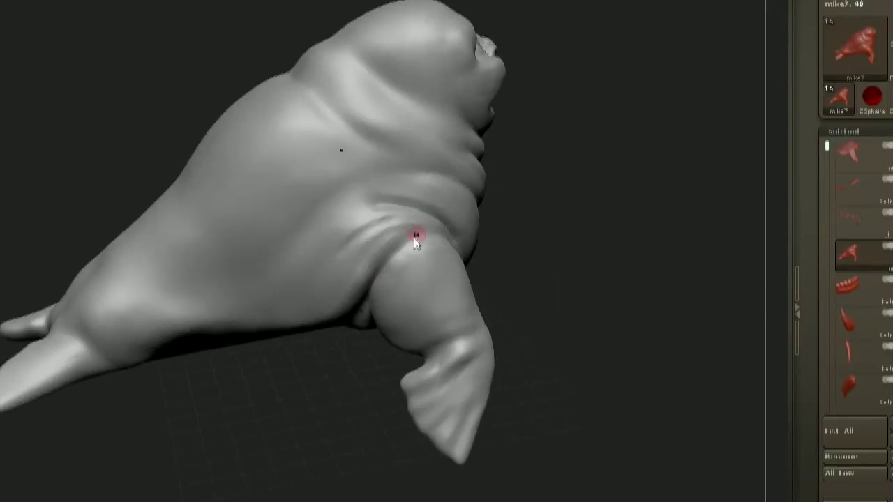
- Add finer overlapping skin folds around the shoulder and behind the front flipper
right_click_drag(355, 236, 346, 156)
right_click_drag(356, 196, 524, 239, "ctrl")
left_click_drag(524, 240, 396, 269)
right_click_drag(394, 252, 284, 179)
left_click_drag(284, 180, 312, 238)
mouse_move(313, 238)
right_mouse_down()
mouse_move(287, 210)
mouse_move(391, 265)
mouse_move(504, 300)
mouse_move(479, 321)
mouse_move(399, 311)
mouse_move(393, 369)
mouse_move(383, 314)
mouse_move(431, 391)
mouse_move(479, 367)
mouse_move(574, 348)
mouse_move(427, 56)
right_mouse_up()
key("space")
right_click_drag(548, 317, 414, 191)
left_click_drag(413, 191, 411, 216)
- Sculpt creases and volumes where the hind flippers join the rear of the body
left_click_drag(418, 279, 261, 362)
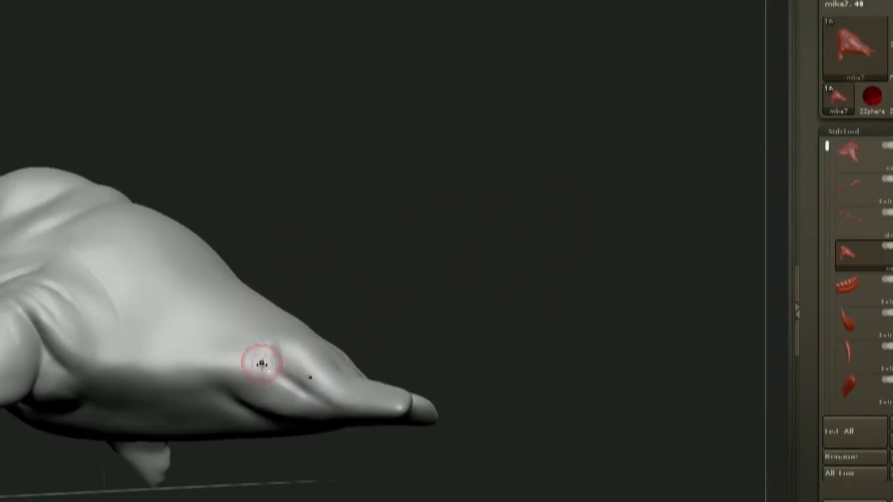
mouse_move(334, 376)
left_mouse_down()
mouse_move(425, 279)
mouse_move(245, 417)
mouse_move(377, 351)
mouse_move(284, 459)
mouse_move(245, 410)
left_mouse_up()
left_click_drag(297, 477, 322, 265)
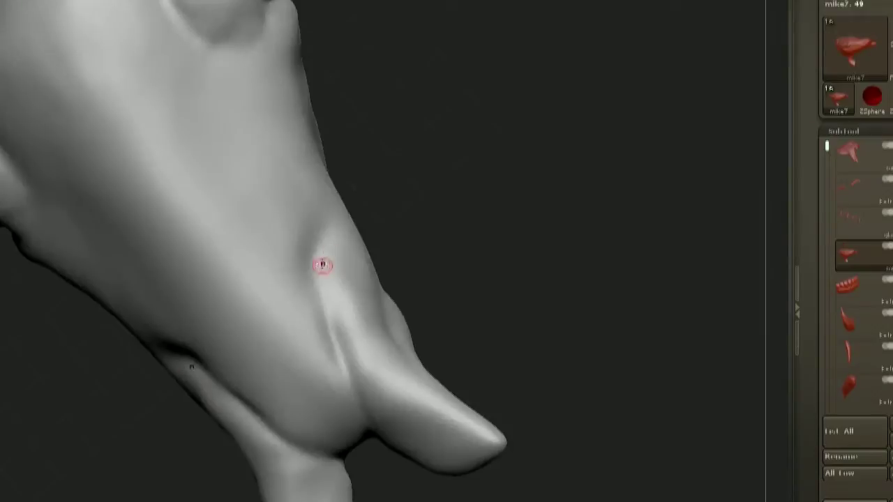
mouse_move(460, 251)
left_mouse_down()
mouse_move(623, 239)
mouse_move(544, 279)
left_mouse_up()
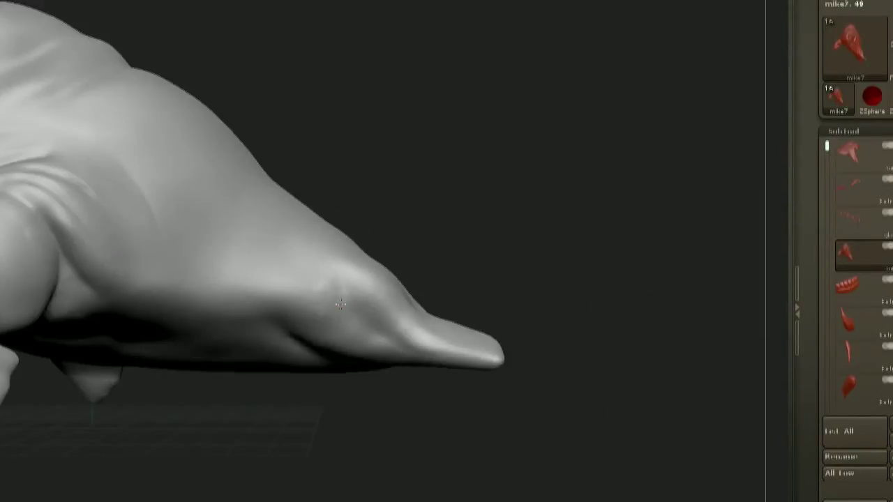
mouse_move(453, 189)
left_mouse_down()
mouse_move(480, 213)
mouse_move(446, 237)
left_mouse_up()
key("space")
left_click_drag(432, 205, 514, 220)
key("space")
mouse_move(315, 328)
left_mouse_down()
mouse_move(265, 237)
mouse_move(285, 305)
mouse_move(276, 301)
mouse_move(272, 330)
mouse_move(395, 359)
mouse_move(475, 114)
mouse_move(502, 231)
mouse_move(483, 206)
mouse_move(474, 239)
mouse_move(529, 182)
mouse_move(538, 214)
mouse_move(623, 150)
mouse_move(568, 194)
mouse_move(623, 113)
mouse_move(462, 159)
left_mouse_up()
key("s")
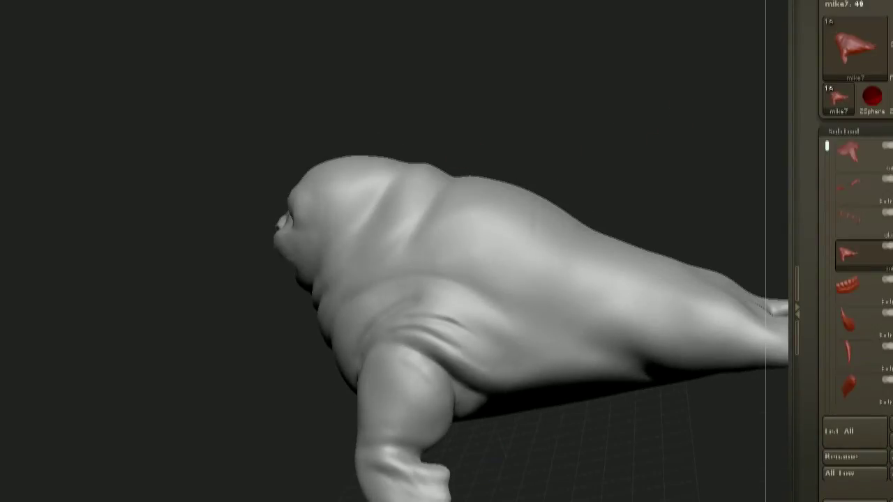
- Carve long thin creases across the neck and upper back down toward the shoulder
left_click_drag(594, 110, 565, 155, "alt")
left_click_drag(415, 185, 468, 185)
left_click_drag(587, 168, 567, 170, "alt")
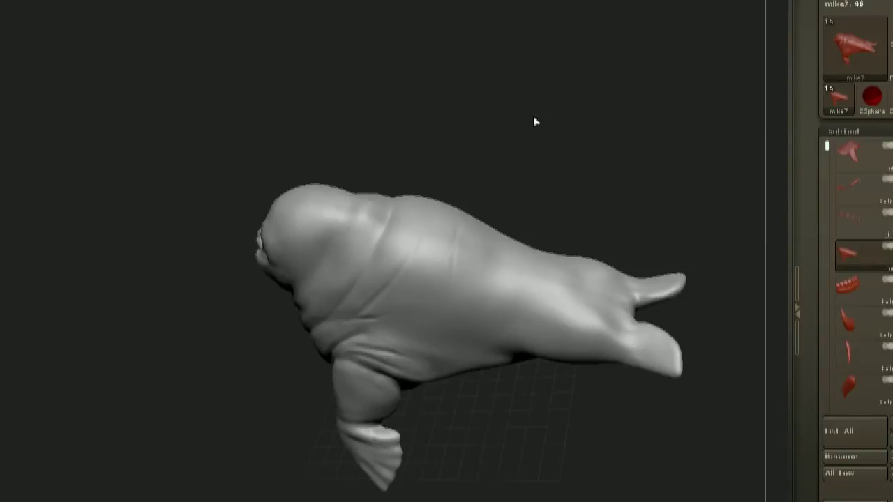
left_click_drag(533, 122, 430, 180)
mouse_move(505, 147)
left_mouse_down()
mouse_move(534, 92)
mouse_move(561, 165)
mouse_move(444, 172)
mouse_move(488, 146)
left_mouse_up()
left_click_drag(388, 282, 446, 204)
mouse_move(512, 173)
left_mouse_down("alt")
mouse_move(504, 202)
mouse_move(534, 189)
mouse_move(528, 170)
mouse_move(520, 177)
left_mouse_up("alt")
- Extend the skin creases into bands wrapping around the middle of the torso
left_click_drag(423, 289, 455, 229)
left_click_drag(513, 196, 481, 224)
mouse_move(422, 258)
left_mouse_down()
mouse_move(512, 177)
mouse_move(439, 224)
mouse_move(388, 309)
mouse_move(410, 294)
mouse_move(403, 258)
left_mouse_up()
mouse_move(517, 167)
left_mouse_down()
mouse_move(474, 219)
mouse_move(460, 209)
left_mouse_up()
left_click_drag(431, 241, 384, 275)
left_click_drag(502, 175, 481, 209)
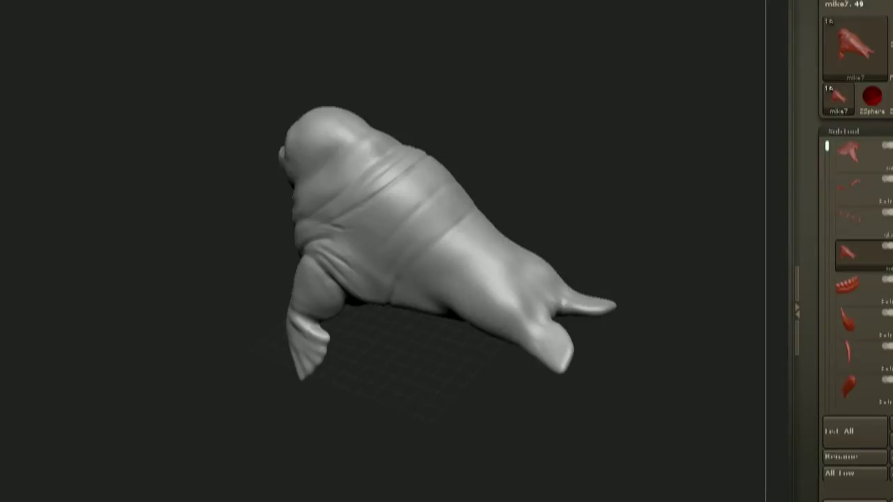
- Continue the torso creases around the underside of the belly behind the front flippers
left_click_drag(469, 190, 547, 166)
left_click_drag(496, 191, 394, 352)
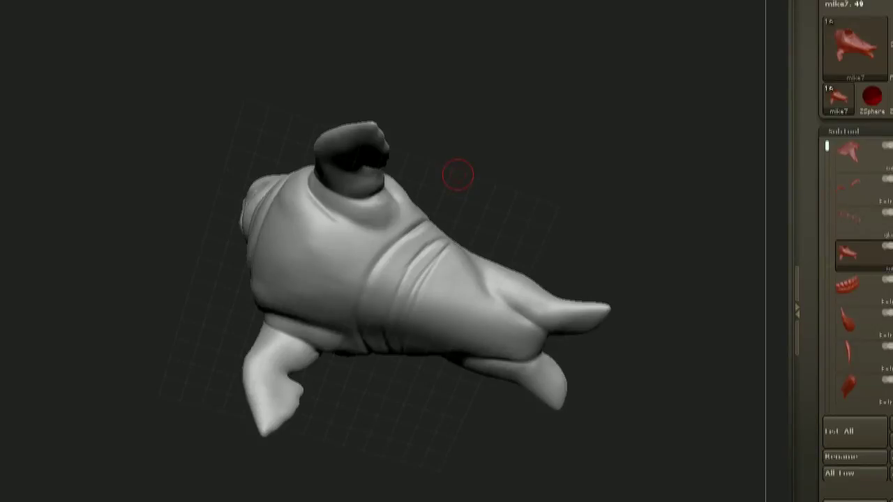
mouse_move(457, 174)
left_mouse_down()
mouse_move(584, 103)
mouse_move(558, 129)
mouse_move(453, 148)
mouse_move(450, 120)
mouse_move(429, 129)
left_mouse_up()
- Carve a curved crease across the lower chest and folds in front of the front flipper
left_click_drag(331, 214, 333, 194)
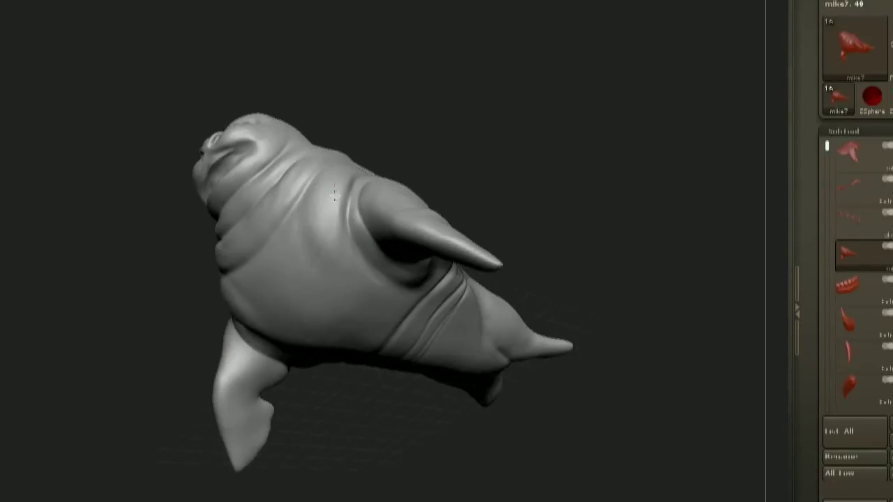
left_click_drag(325, 240, 342, 230)
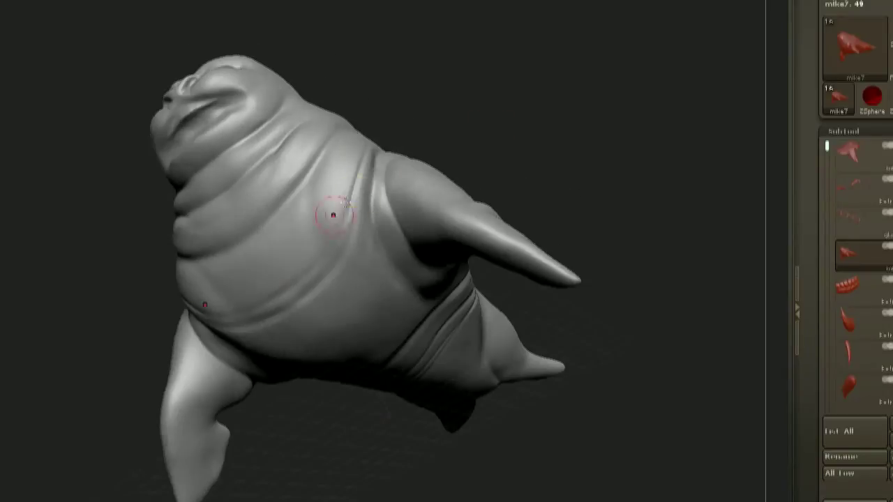
left_click_drag(514, 142, 445, 175)
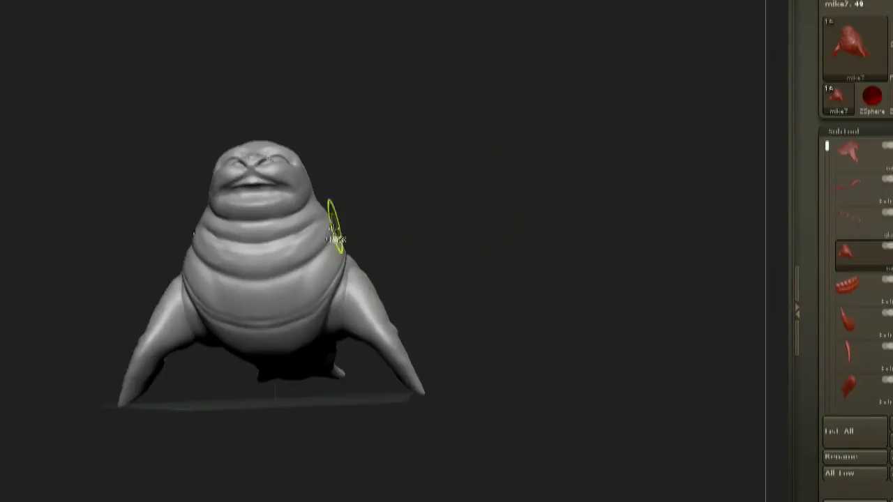
left_click_drag(631, 130, 74, 171, "alt")
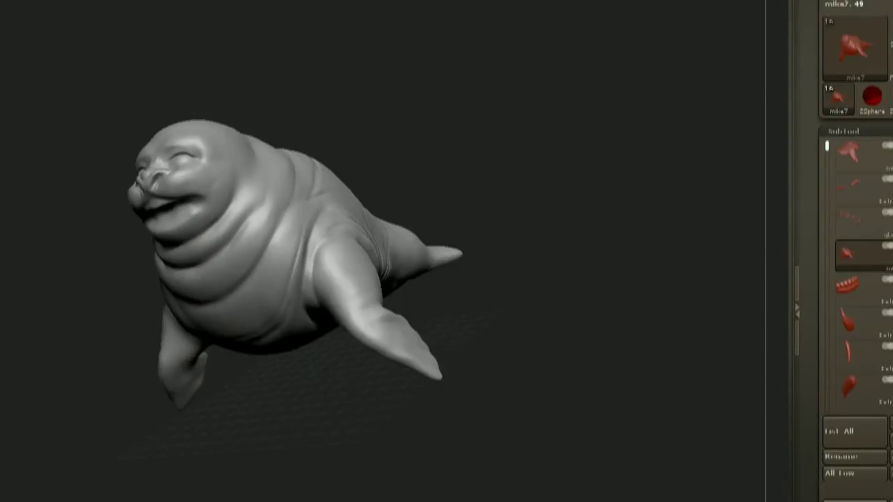
- Add further skin wrinkles along the walrus's sides and around the shoulder
mouse_move(719, 115)
left_mouse_down()
mouse_move(589, 154)
mouse_move(394, 416)
left_mouse_up()
left_click_drag(126, 272, 380, 223)
left_click_drag(244, 288, 272, 207)
left_click_drag(442, 179, 388, 163)
left_click_drag(486, 151, 434, 122)
left_click_drag(828, 446, 827, 42)
- Carve short wrinkles across the upper front flipper and its shoulder fold
mouse_move(504, 244)
left_mouse_down()
mouse_move(381, 124)
mouse_move(429, 102)
left_mouse_up()
left_click_drag(346, 149, 279, 222)
left_click_drag(482, 171, 469, 133)
left_click_drag(362, 145, 314, 190)
left_click_drag(350, 145, 307, 206)
mouse_move(438, 126)
left_mouse_down()
mouse_move(419, 135)
mouse_move(412, 126)
left_mouse_up()
- Pick a different soft brush alpha, adjust the brush, and cut sharper wrinkles into the upper front flipper
key("F4")
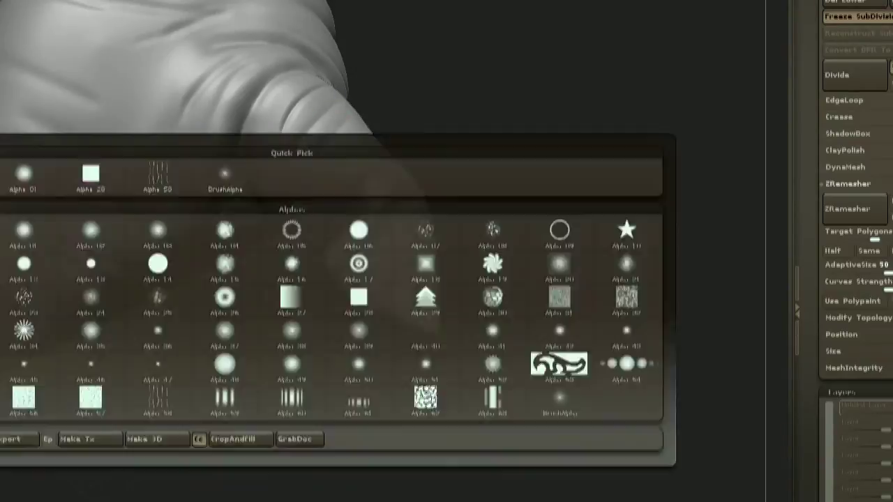
left_click(302, 380)
key("space")
left_click(428, 87)
key("space")
mouse_move(462, 184)
left_mouse_down()
mouse_move(454, 169)
mouse_move(430, 173)
left_mouse_up()
left_click_drag(396, 171, 350, 206)
- Undo the last stroke on the flipper and set the brush alpha to BrushAlpha
right_click_drag(382, 183, 373, 165, "alt")
key("space")
left_click(380, 350)
left_click(380, 349)
key("ctrl+z")
key("alt+a")
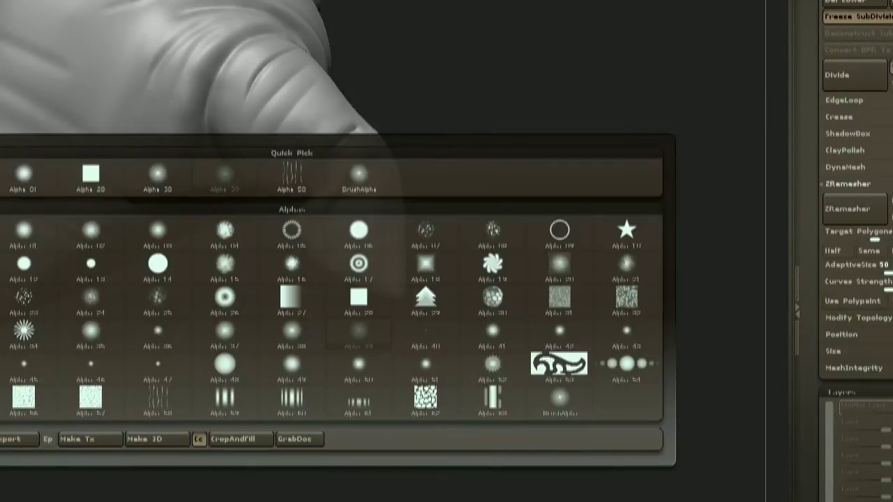
left_click(551, 413)
- Carve diagonal creases around the bend of the front flipper, above its fan-shaped end
left_click_drag(503, 144, 482, 257, "alt")
mouse_move(414, 139)
left_mouse_down()
mouse_move(384, 140)
mouse_move(380, 125)
left_mouse_up()
left_click_drag(369, 227, 368, 239)
left_click_drag(399, 270, 404, 231)
left_click_drag(395, 192, 408, 193)
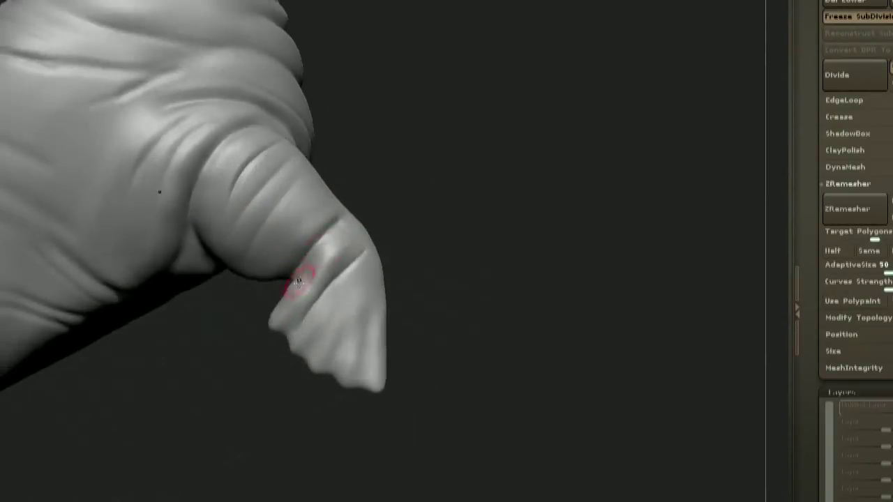
left_click_drag(401, 258, 384, 259)
- Deepen the diagonal wrist crease and cut fanned grooves toward the front flipper's scalloped edge
key("space")
mouse_move(380, 195)
left_mouse_down()
mouse_move(393, 195)
mouse_move(382, 210)
left_mouse_up()
mouse_move(260, 363)
left_mouse_down()
mouse_move(252, 371)
mouse_move(287, 361)
left_mouse_up()
right_click_drag(309, 327, 422, 184)
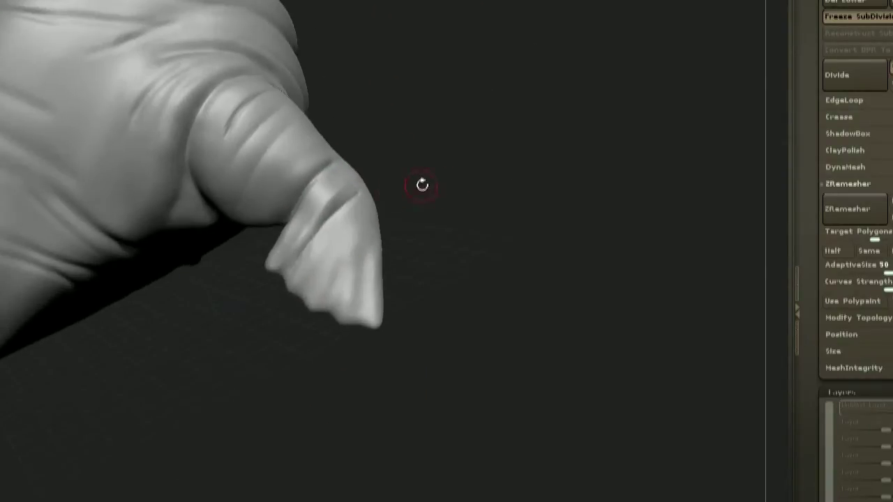
right_click_drag(432, 239, 338, 222)
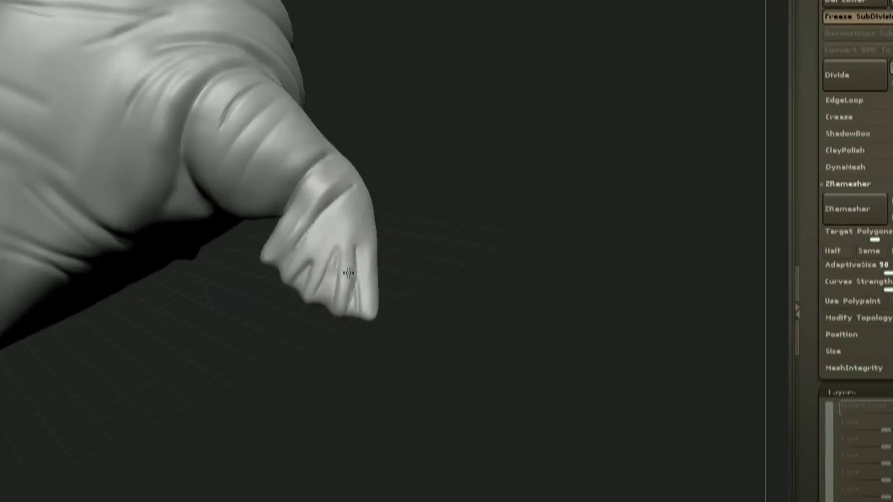
right_click_drag(348, 272, 365, 300)
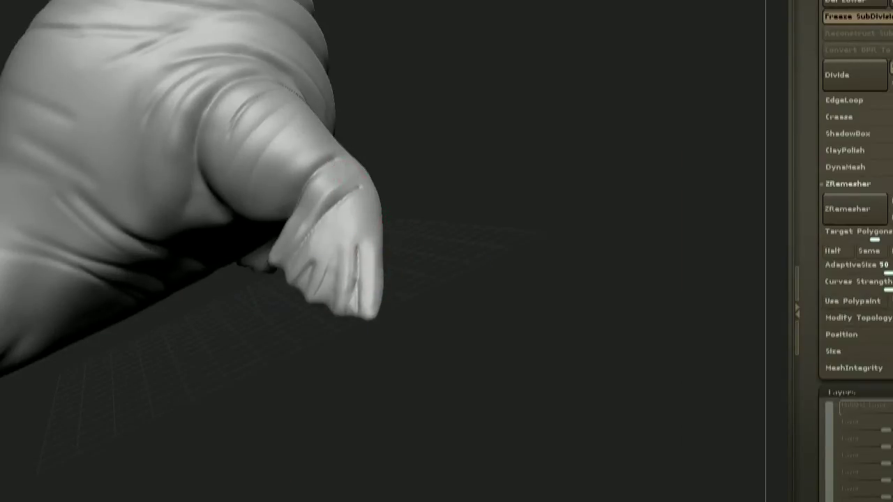
- Refine the ridges between the fanned grooves on the front flipper
right_click_drag(372, 262, 380, 270)
key("space")
left_click_drag(380, 271, 370, 270)
mouse_move(418, 255)
right_mouse_down()
mouse_move(404, 241)
mouse_move(323, 269)
mouse_move(325, 233)
mouse_move(454, 172)
mouse_move(439, 171)
right_mouse_up()
left_click_drag(315, 265, 303, 286)
right_click_drag(422, 206, 412, 231)
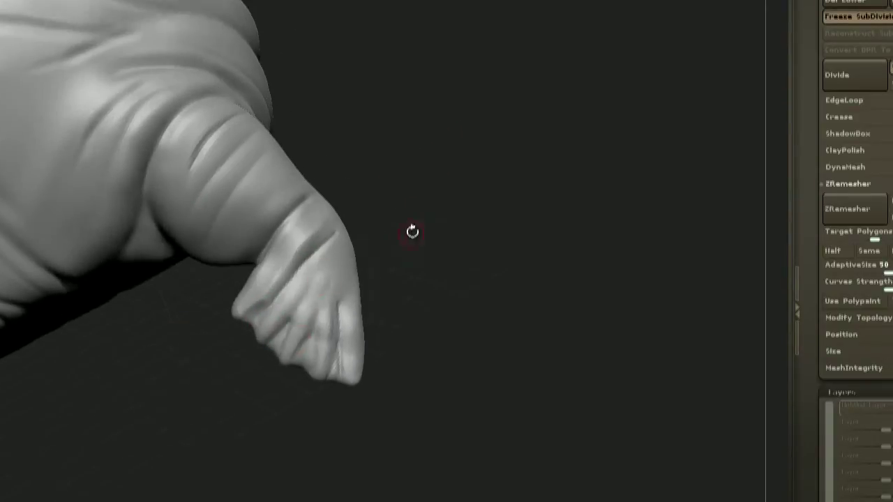
- Define the finger-like folds down to the front flipper's tip and outer edge
mouse_move(352, 303)
right_mouse_down()
mouse_move(430, 309)
mouse_move(351, 454)
right_mouse_up()
mouse_move(344, 337)
left_mouse_down()
mouse_move(329, 402)
mouse_move(289, 339)
mouse_move(262, 365)
left_mouse_up()
right_click_drag(262, 365, 290, 359)
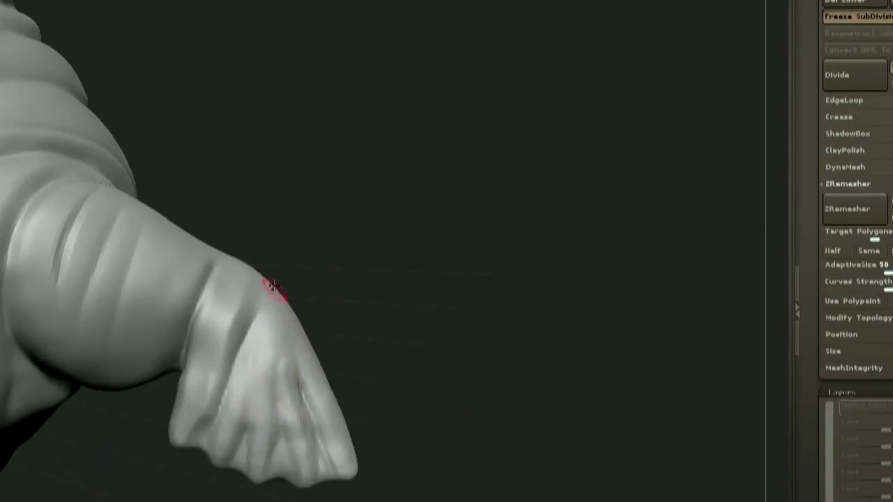
right_click_drag(327, 420, 340, 377)
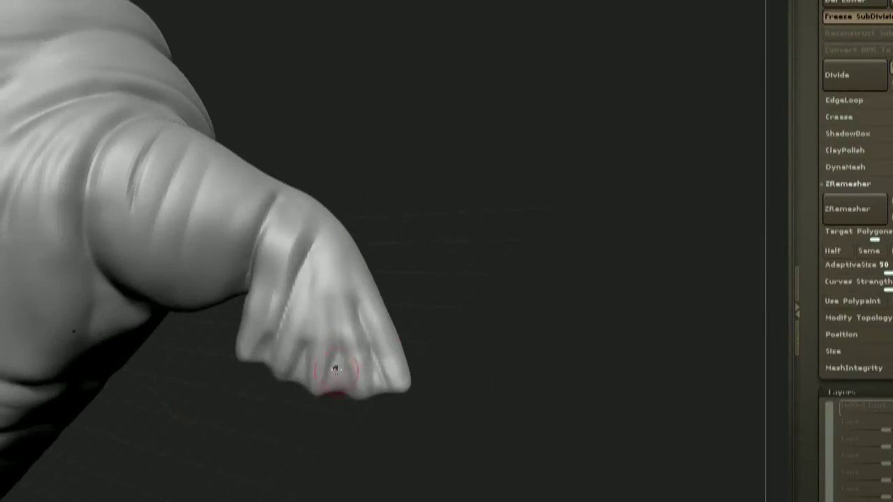
right_click_drag(383, 338, 371, 341)
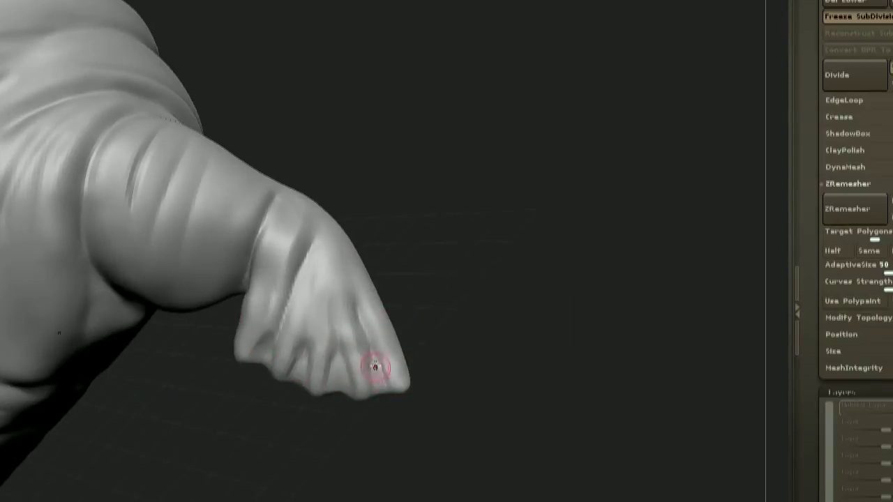
- Deepen the notches and grooves between the finger-like folds along the front flipper's scalloped edge
right_click_drag(409, 201, 411, 287)
key("space")
mouse_move(304, 327)
left_mouse_down()
mouse_move(313, 303)
mouse_move(331, 303)
left_mouse_up()
mouse_move(401, 286)
right_mouse_down()
mouse_move(385, 282)
mouse_move(337, 469)
right_mouse_up()
mouse_move(351, 404)
right_mouse_down()
mouse_move(377, 359)
mouse_move(386, 418)
mouse_move(397, 399)
mouse_move(369, 427)
right_mouse_up()
right_click_drag(411, 391, 408, 359)
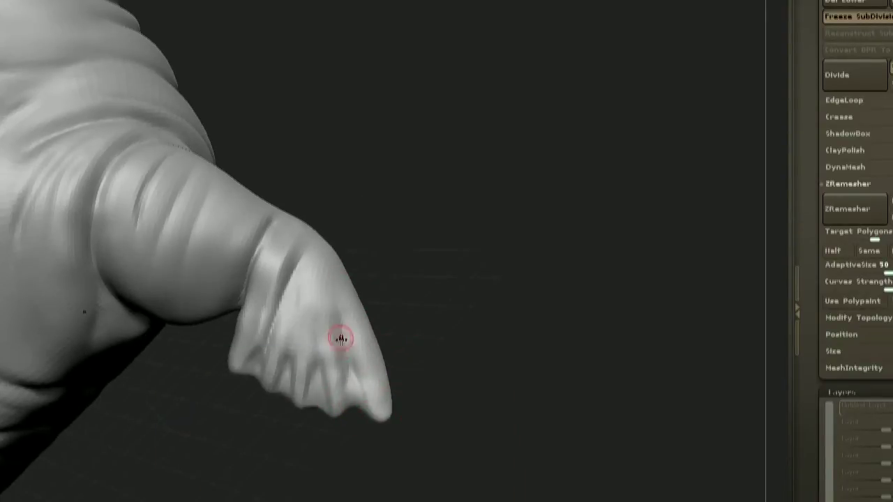
mouse_move(329, 333)
right_mouse_down("alt")
mouse_move(277, 325)
mouse_move(419, 274)
right_mouse_up("alt")
right_click(277, 328)
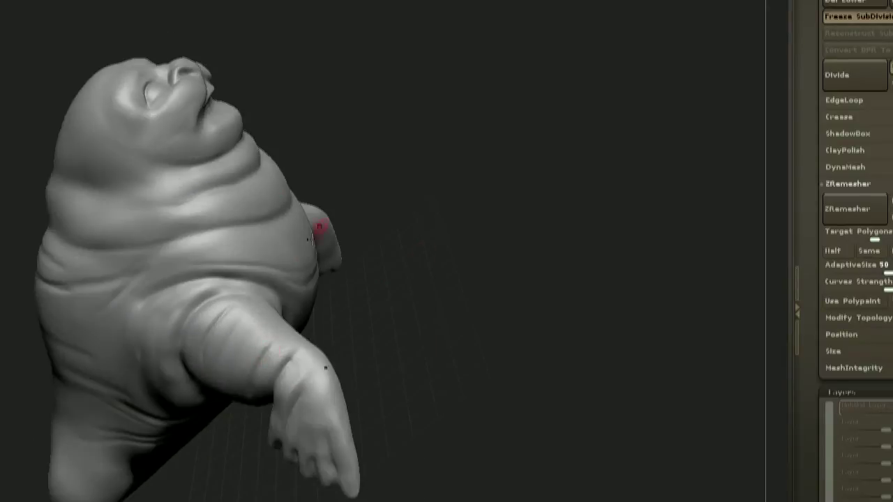
- Carve curved creases across the neck and chest folds from the side and the front
right_click_drag(272, 329, 237, 391)
mouse_move(280, 358)
right_mouse_down()
mouse_move(452, 249)
mouse_move(416, 265)
right_mouse_up()
mouse_move(318, 259)
right_mouse_down()
mouse_move(360, 213)
mouse_move(328, 247)
right_mouse_up()
mouse_move(219, 372)
right_mouse_down()
mouse_move(355, 275)
mouse_move(363, 279)
right_mouse_up()
right_click_drag(271, 298, 278, 259)
mouse_move(266, 316)
right_mouse_down()
mouse_move(293, 311)
mouse_move(274, 222)
mouse_move(267, 249)
mouse_move(291, 258)
mouse_move(481, 249)
mouse_move(155, 144)
mouse_move(393, 270)
mouse_move(550, 155)
mouse_move(460, 241)
mouse_move(305, 304)
mouse_move(425, 186)
mouse_move(230, 419)
mouse_move(214, 381)
mouse_move(240, 306)
mouse_move(175, 360)
mouse_move(165, 339)
right_mouse_up()
right_click(230, 419)
right_click_drag(428, 156, 293, 241)
right_click_drag(241, 304, 453, 159)
right_click_drag(240, 267, 274, 309)
right_click_drag(456, 231, 227, 347)
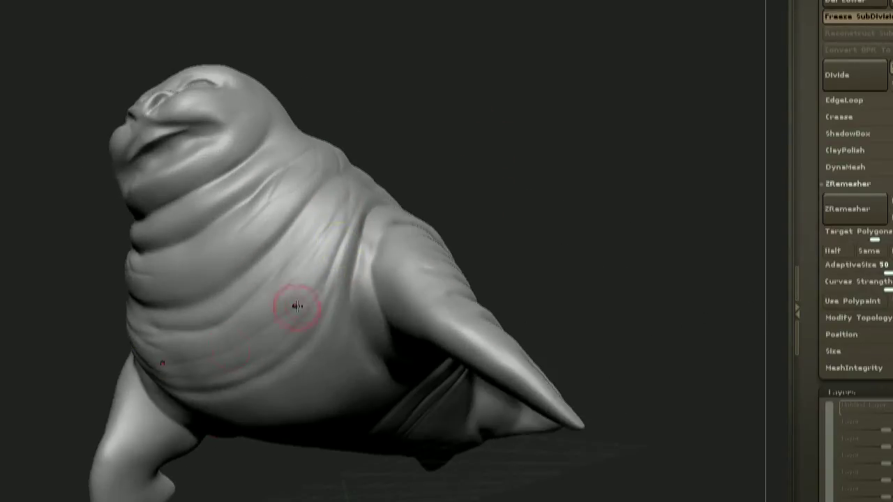
- Add finer wrinkles over the chest and in front of the shoulder where the front flipper joins the body
right_click_drag(375, 256, 301, 262)
right_click_drag(454, 162, 593, 134)
left_click_drag(593, 135, 372, 226)
right_click_drag(371, 226, 298, 347)
left_click_drag(557, 171, 568, 210)
left_click_drag(331, 269, 322, 353)
left_click_drag(512, 234, 567, 167)
left_click_drag(353, 314, 307, 375)
right_click_drag(307, 375, 582, 144)
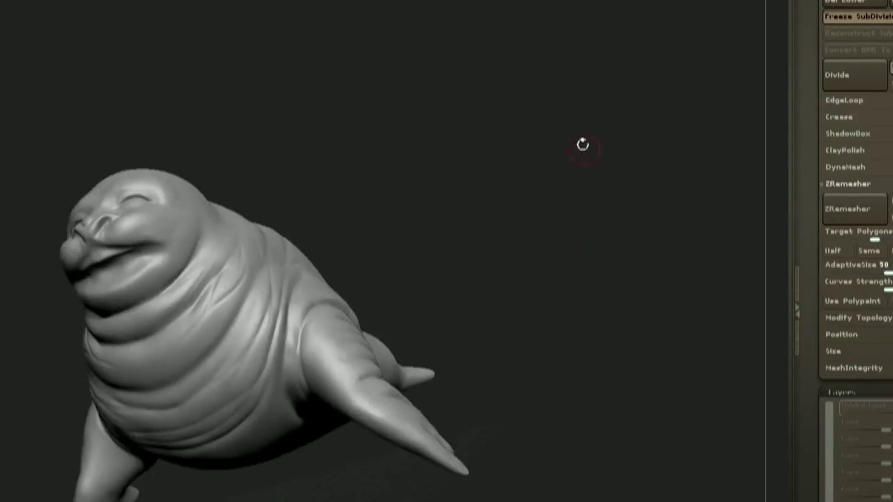
- Carve ring-like folds across the upper part of the front flipper and around its shoulder
mouse_move(450, 167)
left_mouse_down()
mouse_move(439, 239)
mouse_move(440, 225)
mouse_move(453, 222)
left_mouse_up()
left_click_drag(432, 293, 460, 237)
left_click_drag(310, 318, 279, 345)
mouse_move(341, 283)
left_mouse_down()
mouse_move(327, 275)
mouse_move(418, 233)
mouse_move(335, 279)
left_mouse_up()
left_click_drag(405, 272, 384, 289)
left_click_drag(415, 234, 391, 265)
mouse_move(321, 260)
right_mouse_down()
mouse_move(309, 291)
mouse_move(358, 328)
mouse_move(279, 293)
mouse_move(310, 262)
mouse_move(288, 348)
right_mouse_up()
right_click(358, 330)
left_click_drag(309, 333, 275, 342)
mouse_move(314, 293)
right_mouse_down()
mouse_move(299, 275)
mouse_move(223, 270)
mouse_move(386, 231)
mouse_move(314, 175)
mouse_move(320, 120)
right_mouse_up()
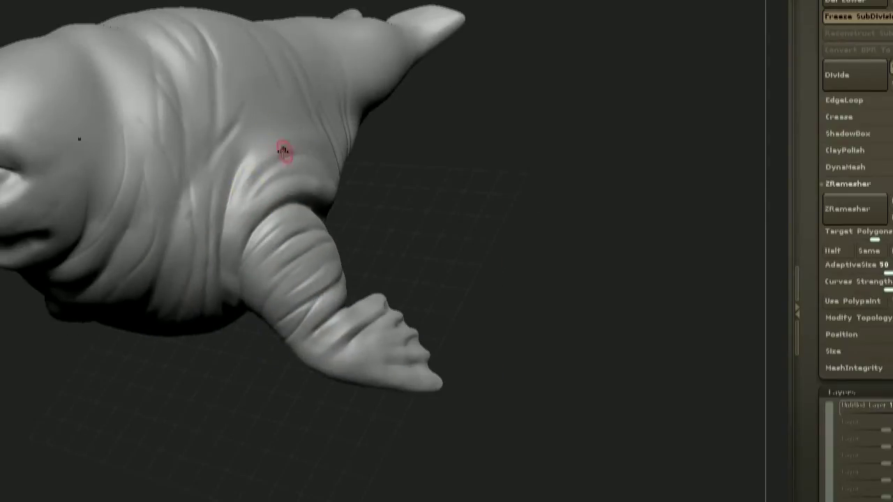
- Add thin crossing creases on the front flipper's bend and fan grooves running out to its tip
right_click_drag(457, 217, 252, 217)
right_click_drag(327, 195, 272, 282)
mouse_move(352, 274)
right_mouse_down("ctrl")
mouse_move(353, 249)
mouse_move(327, 269)
mouse_move(323, 293)
mouse_move(339, 282)
right_mouse_up("ctrl")
right_click_drag(408, 225, 436, 227)
right_click_drag(383, 195, 490, 227)
left_click_drag(470, 348, 503, 271)
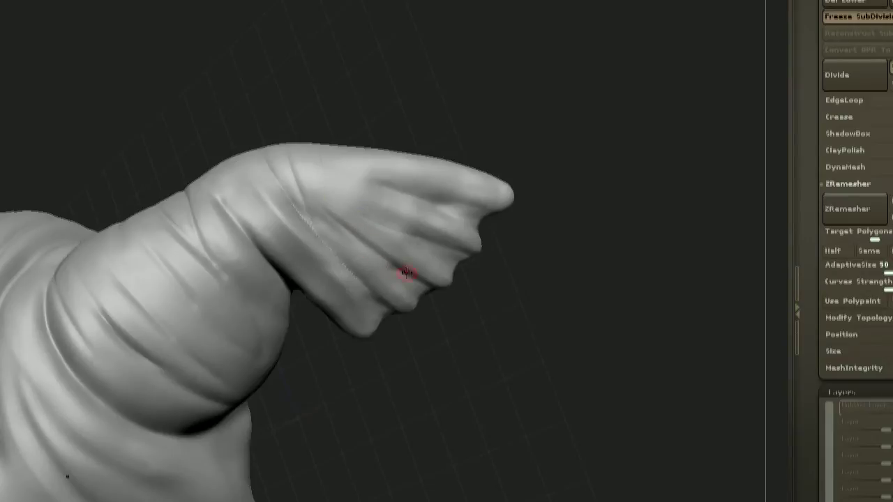
left_click_drag(336, 144, 500, 234)
right_click_drag(499, 236, 465, 207)
mouse_move(465, 207)
left_mouse_down()
mouse_move(607, 208)
mouse_move(541, 96)
mouse_move(491, 144)
mouse_move(488, 181)
mouse_move(418, 182)
left_mouse_up()
- Sharpen the nostril wings and the crease separating the nose bulb from the cheeks
right_click(223, 348)
mouse_move(223, 348)
right_mouse_down("alt")
mouse_move(353, 378)
mouse_move(363, 363)
right_mouse_up("alt")
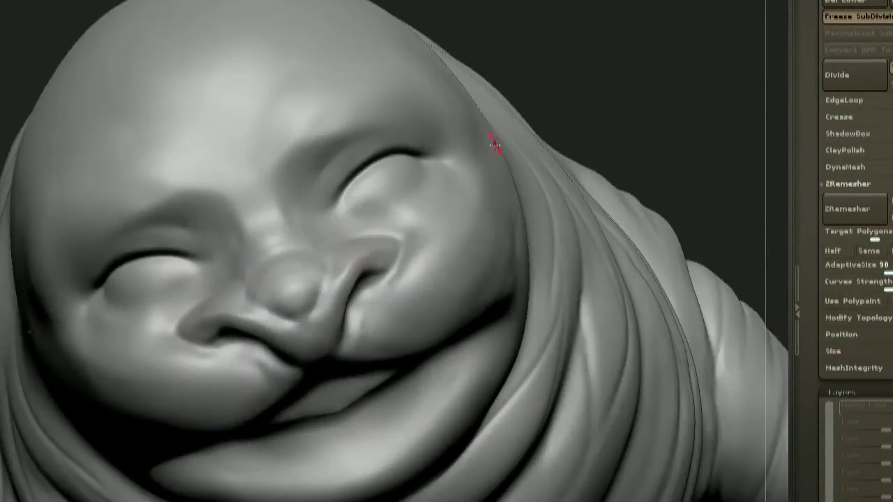
left_click_drag(514, 123, 488, 157)
left_click_drag(683, 86, 662, 28)
mouse_move(558, 83)
left_mouse_down()
mouse_move(567, 144)
mouse_move(590, 143)
left_mouse_up()
left_click_drag(670, 105, 673, 77)
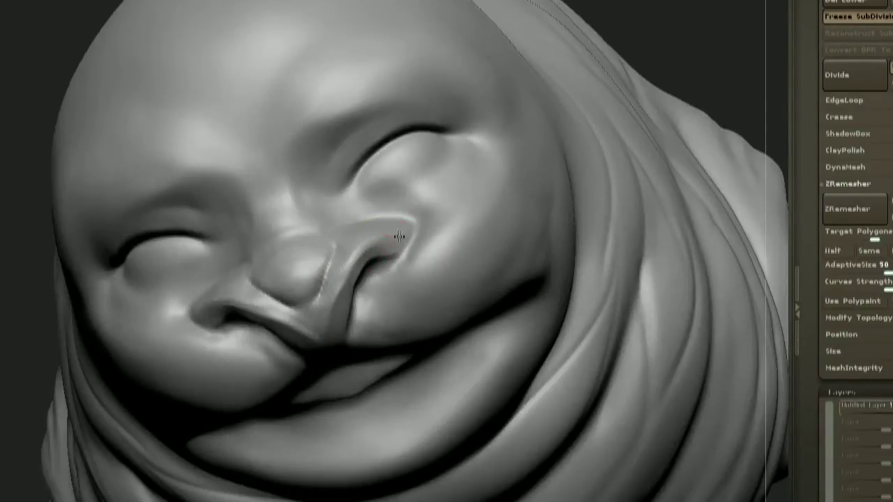
right_click_drag(349, 219, 400, 229)
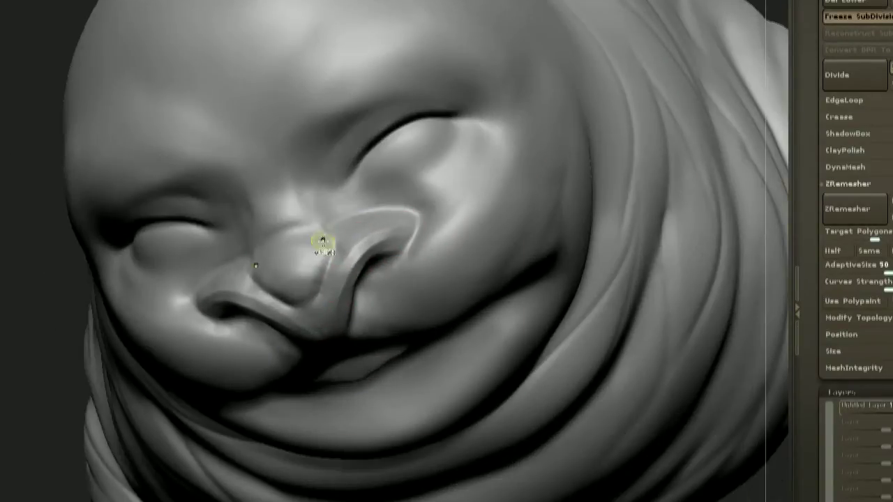
left_click_drag(35, 292, 37, 363)
left_click_drag(390, 439, 418, 441)
mouse_move(348, 422)
left_mouse_down()
mouse_move(15, 460)
mouse_move(14, 481)
left_mouse_up()
mouse_move(659, 75)
left_mouse_down()
mouse_move(688, 72)
mouse_move(655, 105)
left_mouse_up()
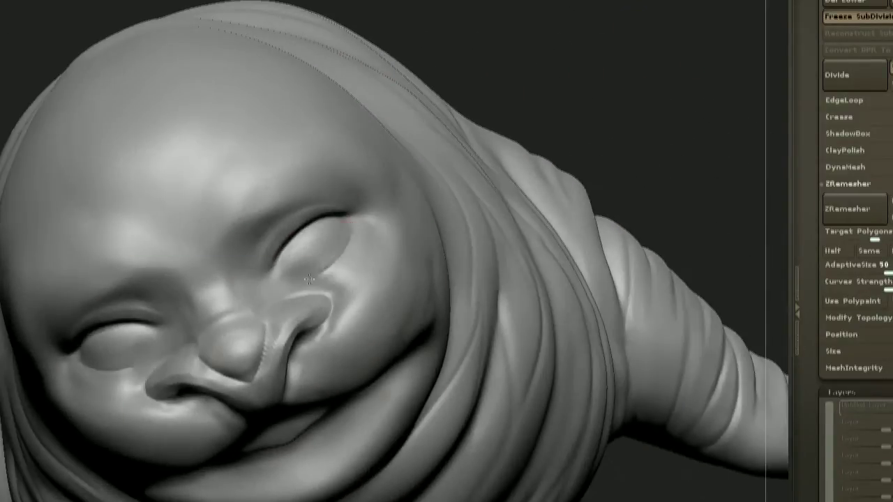
- Sculpt upper eyelid folds over both eyes and tighten the contour of the nose and nostril wings
left_click_drag(483, 120, 450, 131)
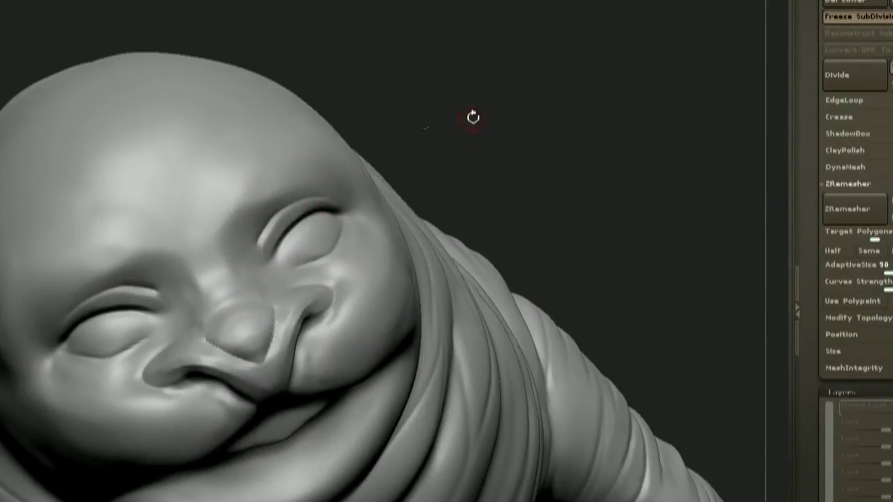
right_click_drag(307, 139, 246, 213)
mouse_move(384, 92)
left_mouse_down()
mouse_move(498, 172)
mouse_move(454, 183)
left_mouse_up()
left_click_drag(335, 253, 309, 285)
mouse_move(516, 175)
left_mouse_down()
mouse_move(475, 150)
mouse_move(496, 144)
mouse_move(498, 160)
mouse_move(439, 130)
mouse_move(488, 136)
left_mouse_up()
left_click_drag(222, 378, 242, 362)
mouse_move(242, 362)
right_mouse_down()
mouse_move(230, 358)
mouse_move(80, 103)
mouse_move(433, 285)
mouse_move(386, 217)
mouse_move(461, 150)
mouse_move(256, 365)
mouse_move(284, 278)
mouse_move(300, 321)
right_mouse_up()
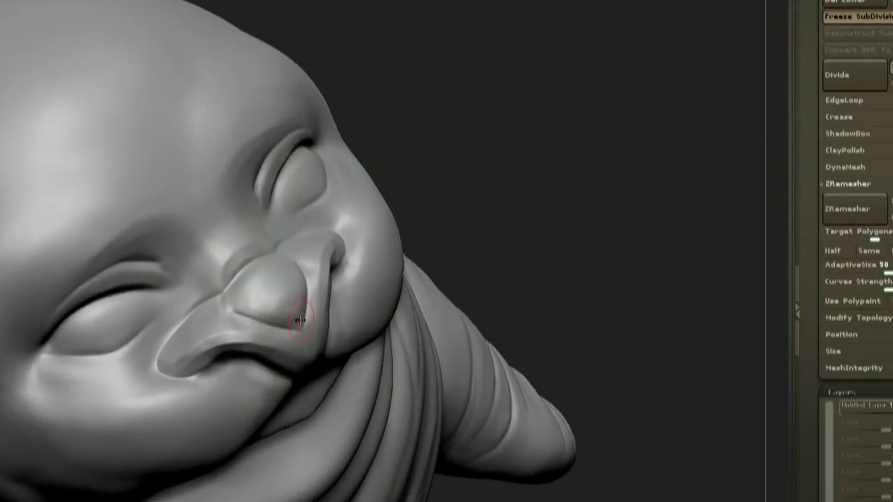
right_click_drag(297, 290, 479, 136)
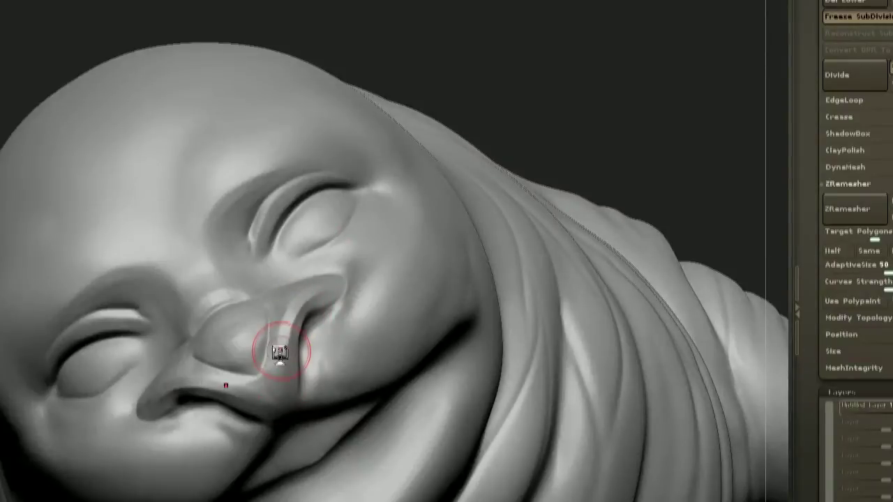
- Refine the eye sockets, the outer eye corners and the cheek surface beside the nose
mouse_move(506, 197)
right_mouse_down("ctrl")
mouse_move(279, 352)
mouse_move(307, 331)
right_mouse_up("ctrl")
mouse_move(579, 145)
right_mouse_down()
mouse_move(538, 112)
mouse_move(481, 154)
right_mouse_up()
key("space")
right_click_drag(350, 245, 331, 261)
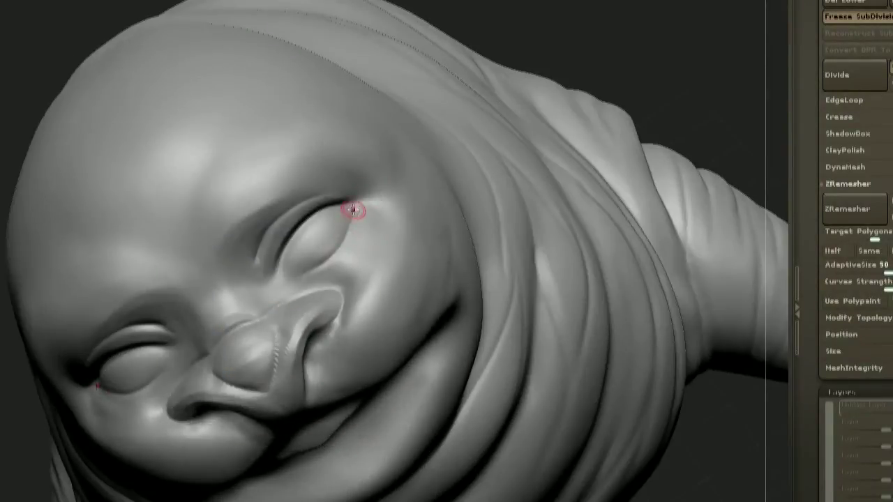
right_click_drag(357, 188, 244, 276, "alt")
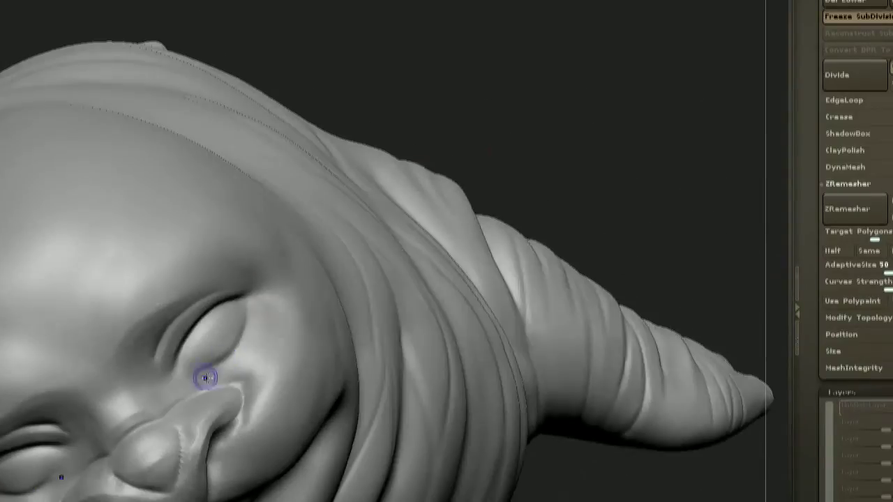
right_click_drag(558, 209, 495, 157)
key("space")
left_click_drag(494, 155, 503, 155)
right_click_drag(454, 209, 488, 189)
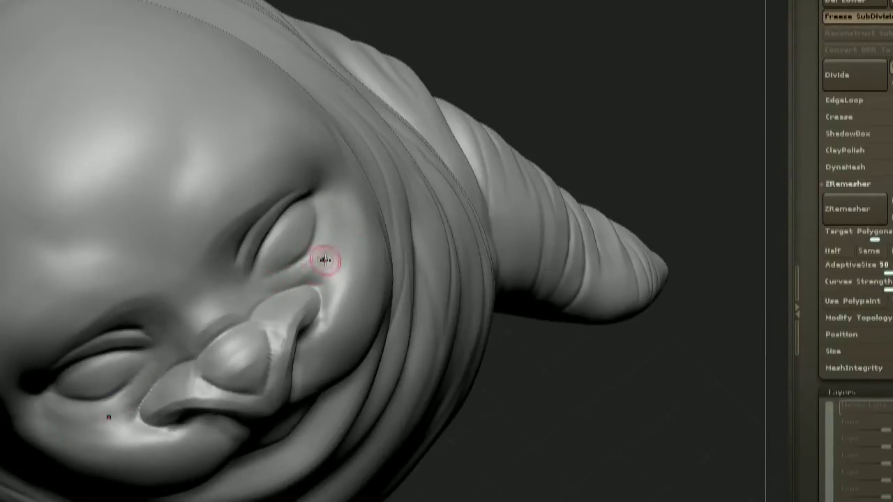
right_click_drag(583, 38, 362, 293)
right_click_drag(363, 293, 558, 84)
- Step through the body's subdivision levels while refining the shapes of the nose and cheeks
key("shift+d")
key("shift+d")
key("shift+d")
key("d")
right_click_drag(448, 275, 350, 378)
key("d")
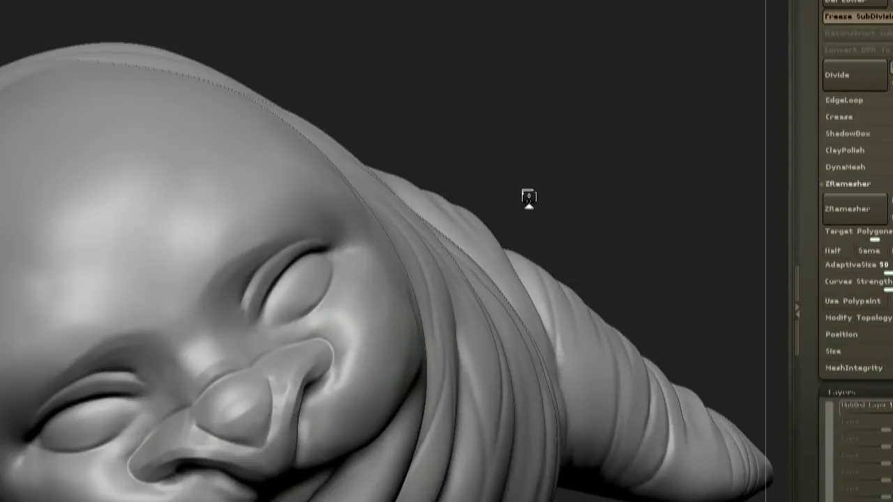
right_click_drag(564, 192, 364, 320)
right_click_drag(350, 376, 503, 212)
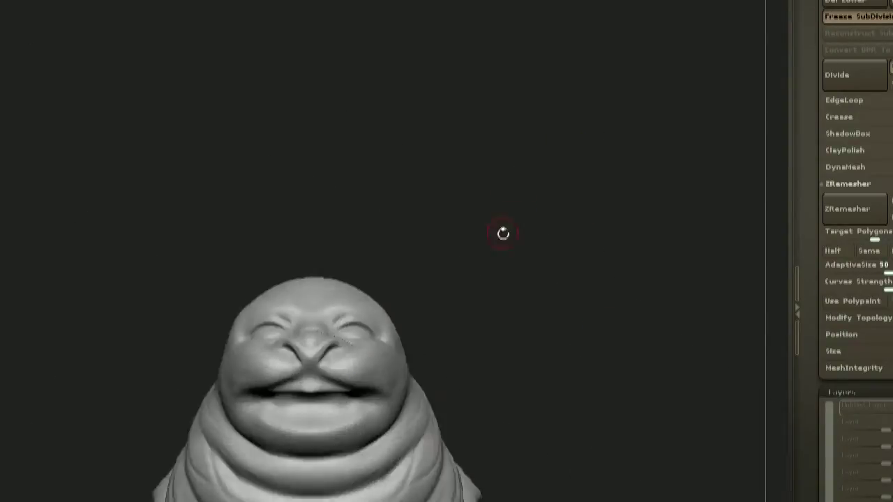
- Adjust the shape of the nose, eyelids and upper cheeks from the front and three-quarter views
right_click_drag(473, 288, 545, 162)
mouse_move(551, 174)
left_mouse_down()
mouse_move(514, 233)
mouse_move(530, 279)
left_mouse_up()
left_click_drag(325, 363, 309, 409)
mouse_move(544, 167)
left_mouse_down()
mouse_move(493, 225)
mouse_move(551, 203)
mouse_move(523, 220)
mouse_move(481, 201)
mouse_move(520, 293)
mouse_move(517, 230)
left_mouse_up()
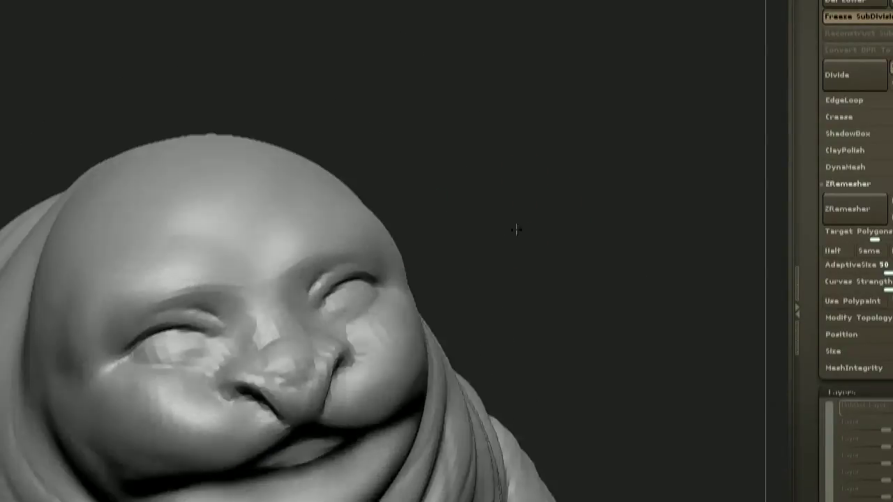
right_click_drag(516, 230, 509, 211)
left_click_drag(488, 228, 455, 239)
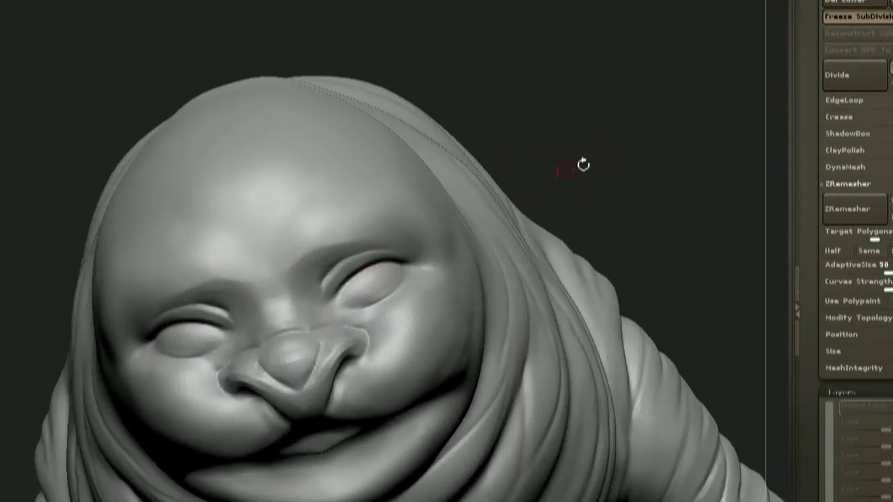
right_click_drag(583, 164, 404, 255)
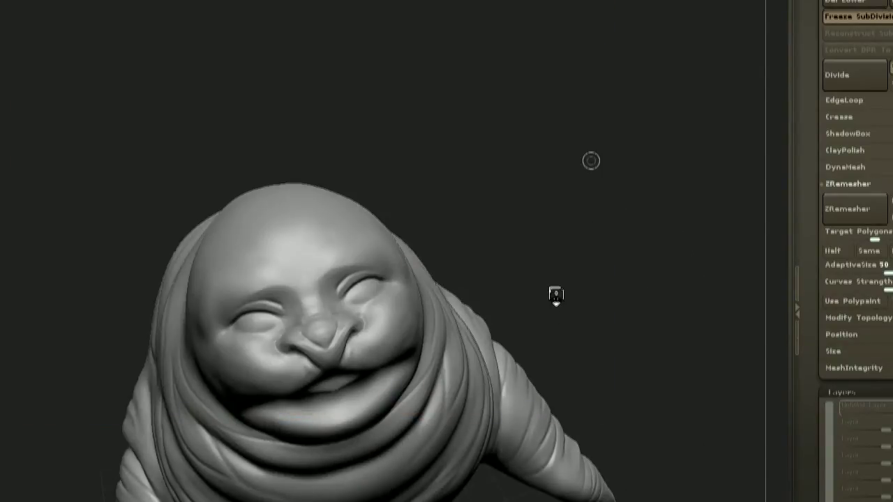
left_click_drag(557, 307, 530, 265)
key("space")
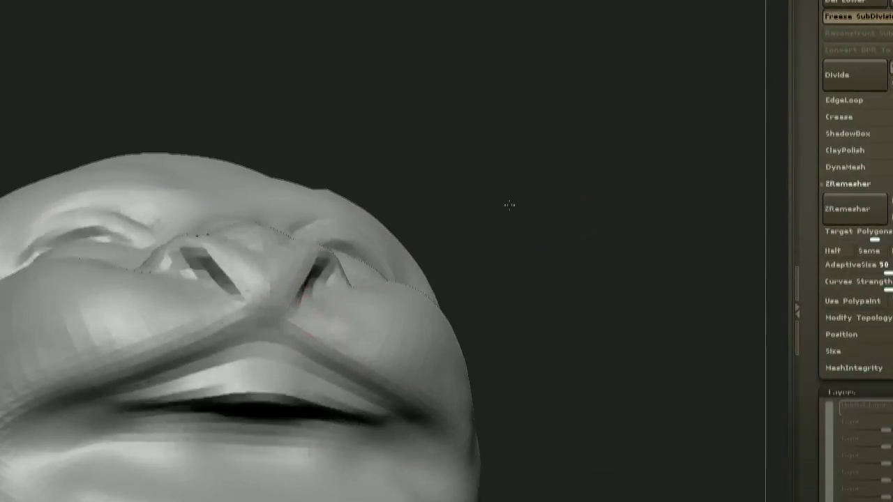
- Shape the nostril openings and the muzzle around the upper lip from below and from the side
left_click_drag(508, 203, 481, 230)
right_click_drag(302, 367, 445, 230)
mouse_move(309, 366)
right_mouse_down()
mouse_move(307, 341)
mouse_move(329, 354)
right_mouse_up()
left_click_drag(421, 240, 501, 229)
right_click_drag(501, 229, 574, 166)
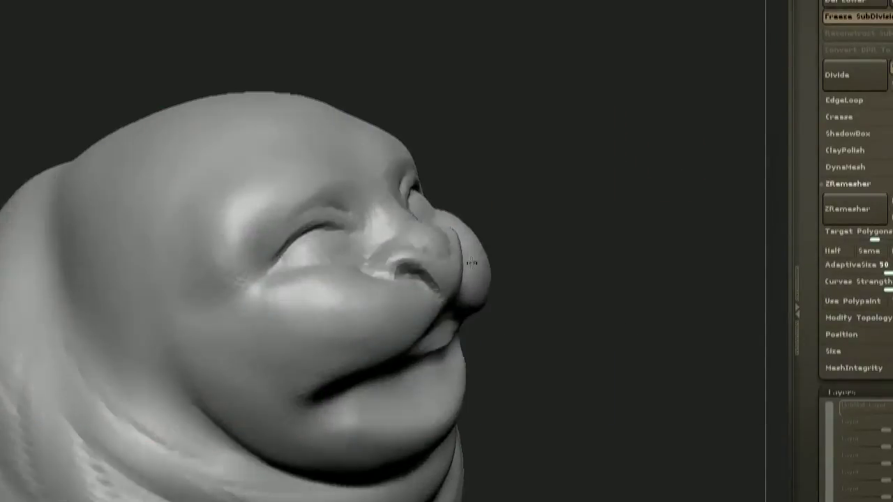
right_click_drag(418, 244, 314, 320)
right_click_drag(280, 365, 448, 150)
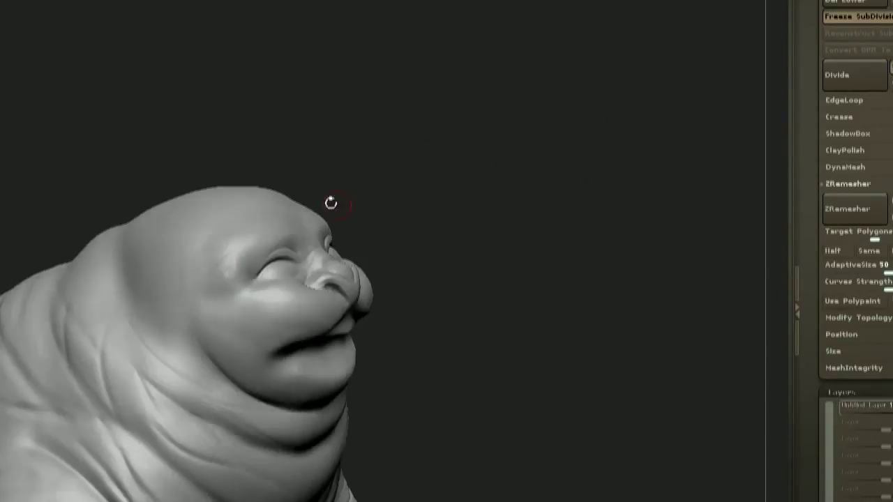
- Carve thin wrinkles over the outer brow and across the cheek below the eye
left_click_drag(332, 276, 341, 287)
left_click_drag(476, 210, 482, 205)
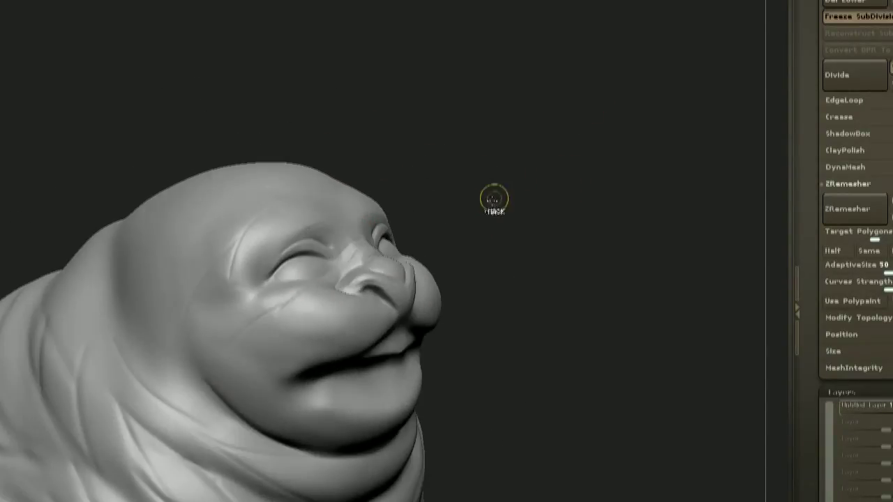
right_click_drag(472, 221, 484, 192)
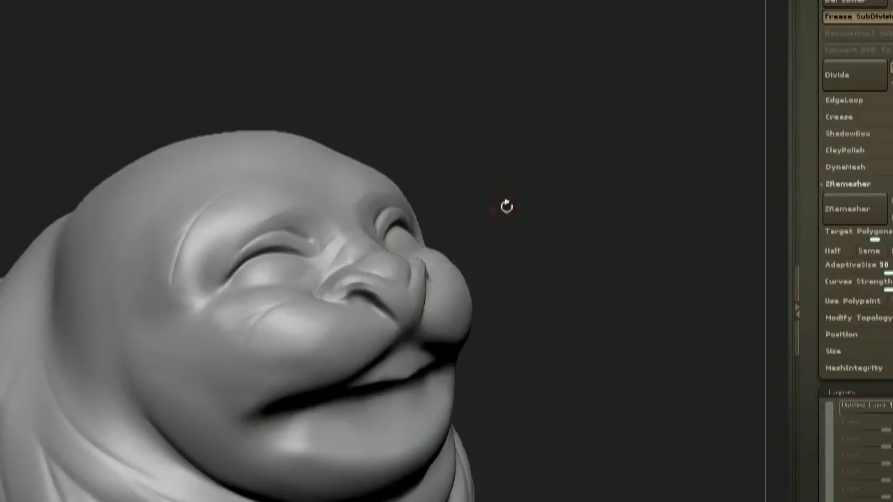
left_click_drag(321, 304, 293, 330)
mouse_move(539, 175)
left_mouse_down()
mouse_move(523, 165)
mouse_move(404, 228)
mouse_move(504, 151)
left_mouse_up()
left_click_drag(539, 213, 488, 240)
left_click_drag(295, 239, 333, 229)
mouse_move(481, 216)
left_mouse_down()
mouse_move(494, 177)
mouse_move(481, 216)
left_mouse_up()
left_click_drag(529, 154, 498, 213)
mouse_move(530, 115)
left_mouse_down()
mouse_move(478, 184)
mouse_move(548, 95)
mouse_move(488, 216)
left_mouse_up()
- Show the hair, glasses, moustache and tusks together with the body and save the project
key("space")
left_click_drag(216, 301, 227, 302)
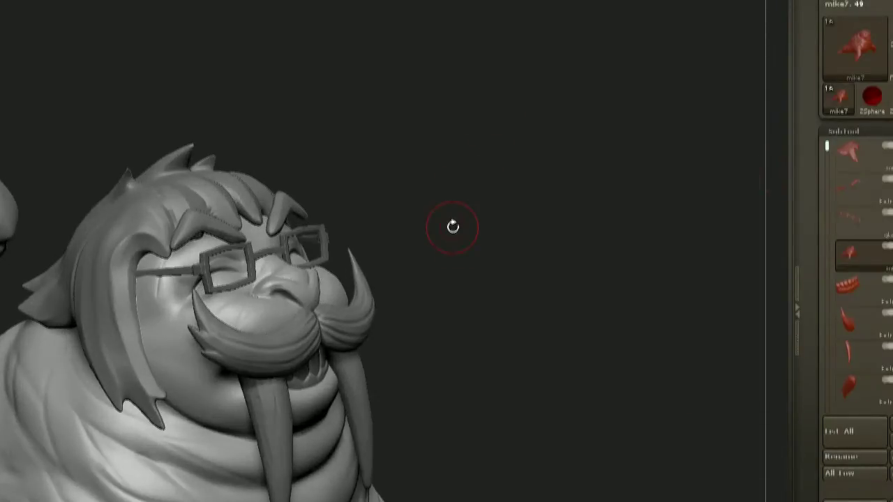
key("ctrl+s")
key("Return")
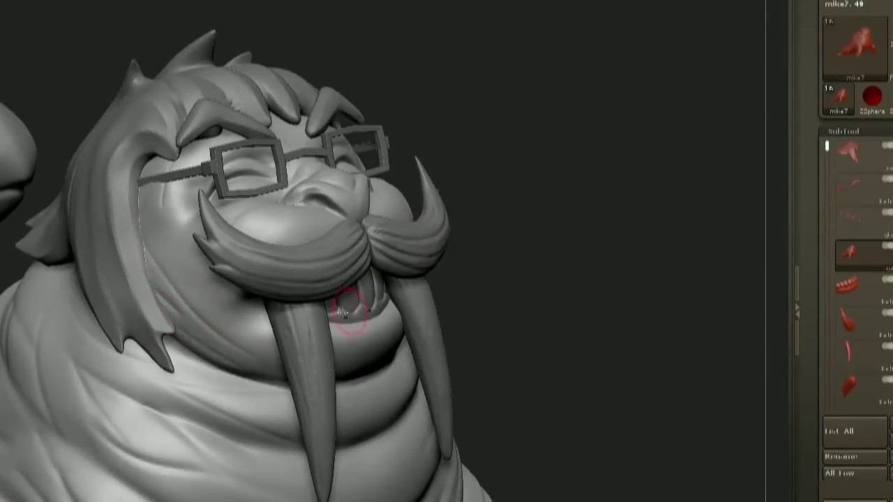
right_click_drag(369, 354, 439, 253, "ctrl")
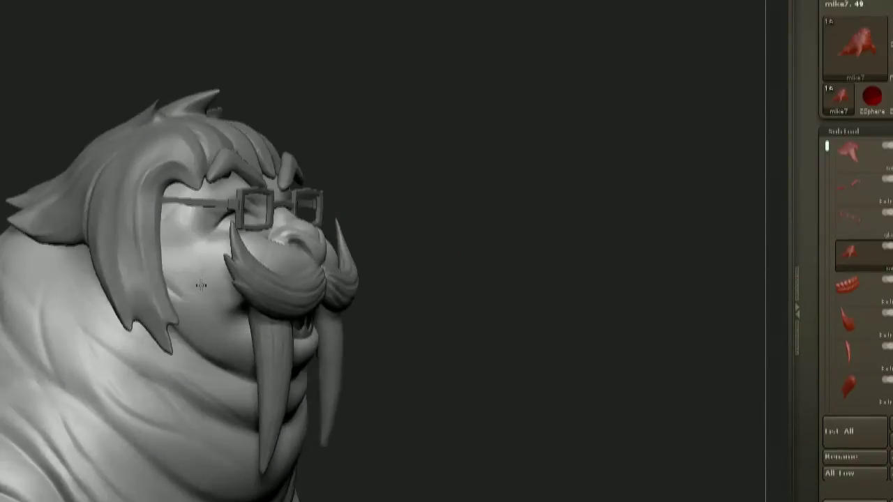
left_click_drag(559, 308, 578, 275)
key("space")
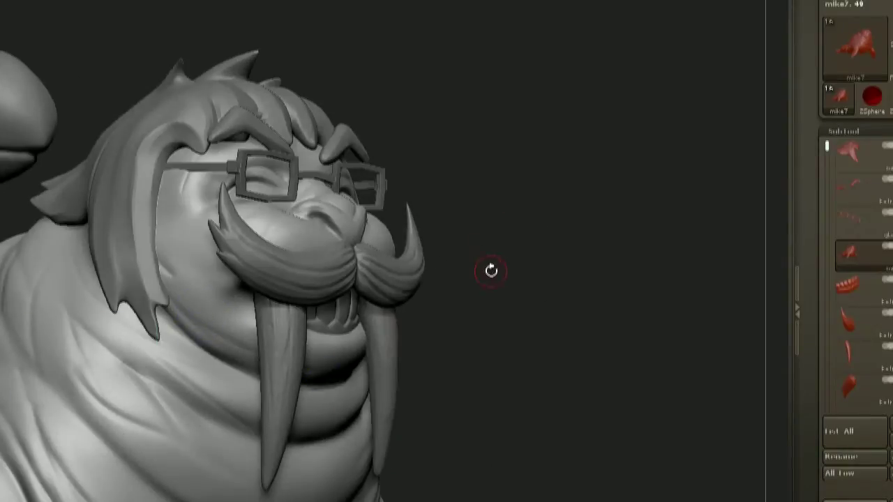
- Deepen the ring-like creases on the front flipper's upper part and add curved wrinkles around its wrist
left_click_drag(491, 271, 446, 244)
left_click_drag(373, 153, 321, 330, "alt")
left_click_drag(444, 225, 467, 171)
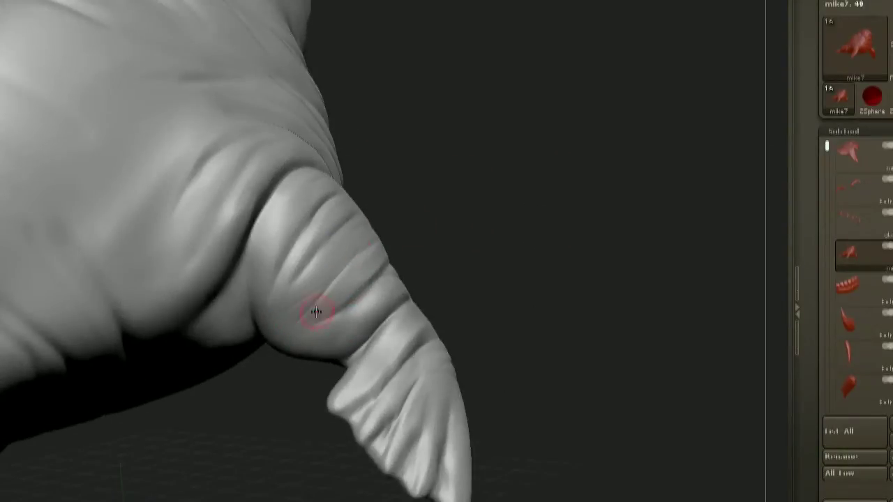
left_click_drag(489, 293, 262, 272, "alt")
mouse_move(446, 210)
left_mouse_down()
mouse_move(462, 146)
mouse_move(474, 230)
mouse_move(487, 207)
left_mouse_up()
left_click_drag(354, 168, 300, 214)
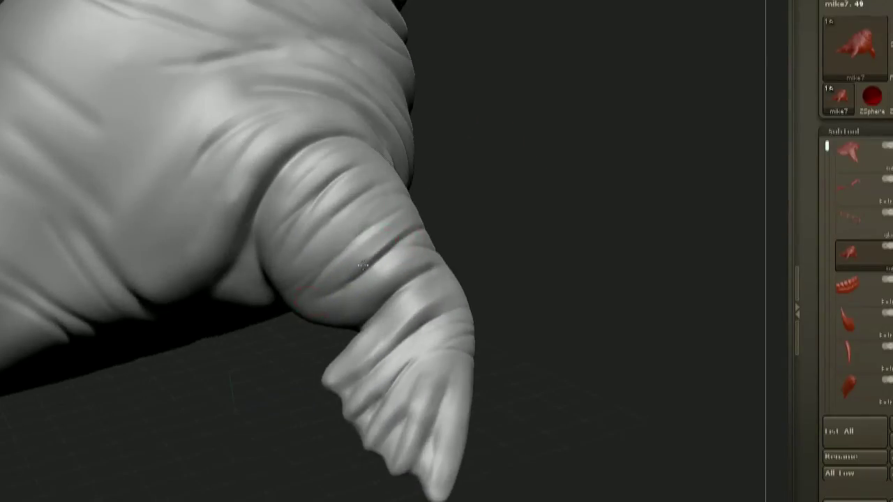
left_click_drag(502, 240, 466, 207, "alt")
left_click_drag(481, 178, 486, 209, "alt")
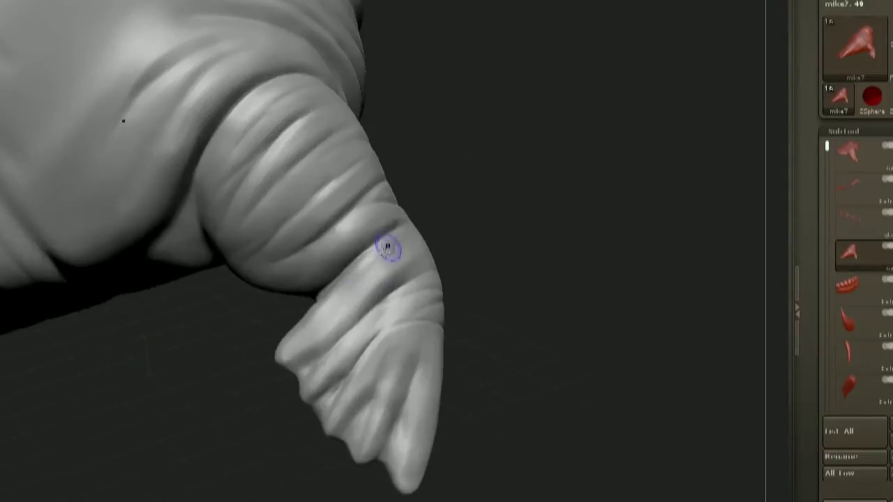
- Refine the folds around the front flipper's wrist and inner edge, and save the tool
left_click_drag(428, 230, 410, 227)
mouse_move(462, 155)
left_mouse_down("alt")
mouse_move(467, 177)
mouse_move(448, 180)
mouse_move(468, 210)
left_mouse_up("alt")
left_click_drag(298, 336, 269, 370, "shift")
key("ctrl+shift+t")
key("Return")
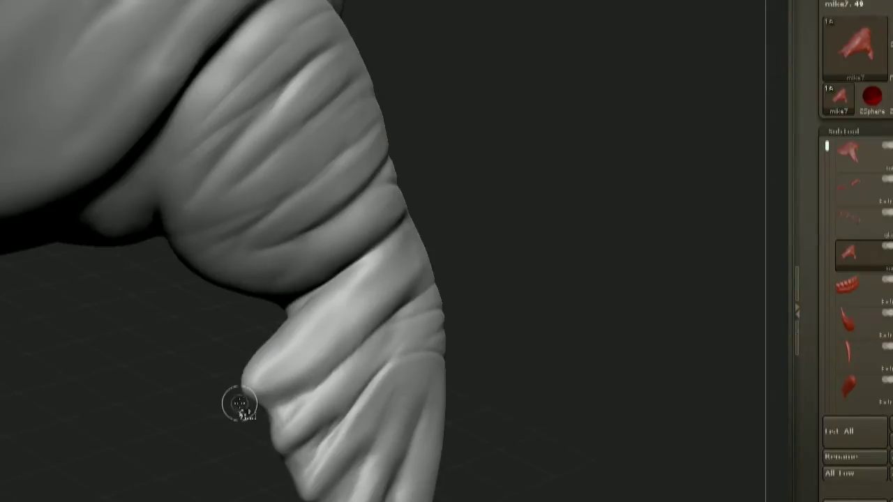
- Refine the ridges running from the front flipper's wrist to its finger tips
left_click_drag(528, 248, 531, 105, "alt")
left_click_drag(550, 188, 527, 230)
mouse_move(332, 262)
left_mouse_down()
mouse_move(302, 299)
mouse_move(278, 298)
left_mouse_up()
mouse_move(237, 307)
left_mouse_down()
mouse_move(225, 304)
mouse_move(370, 386)
left_mouse_up()
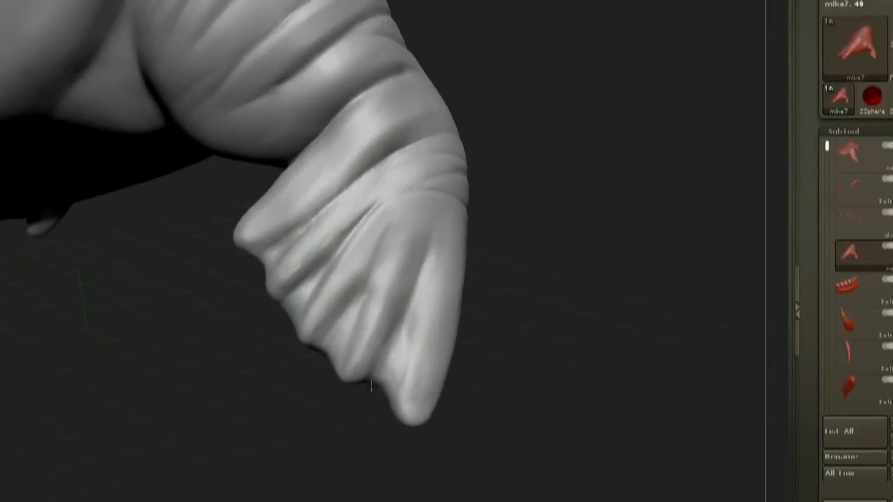
left_click_drag(494, 361, 464, 259, "alt")
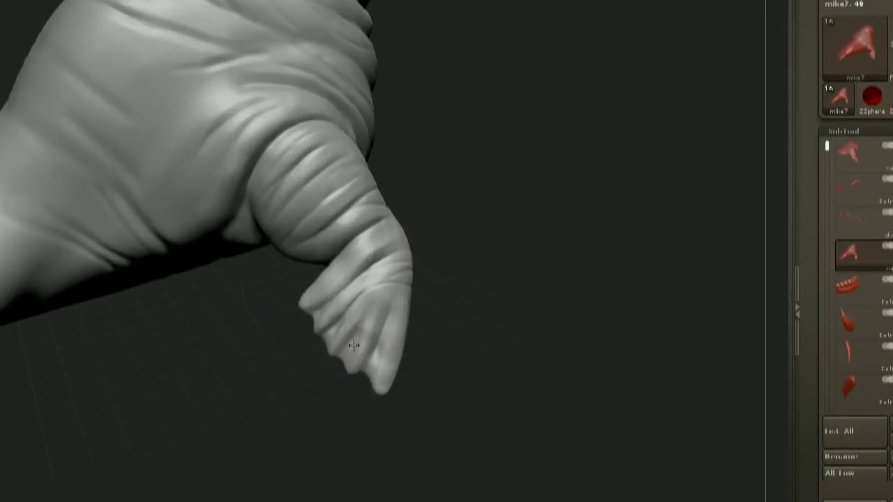
- Sharpen the grooves and notches between the fingers on the front flipper's lower half
left_click_drag(481, 335, 474, 307, "alt")
left_click_drag(375, 326, 416, 265)
left_click_drag(507, 255, 504, 221, "alt")
left_click_drag(509, 189, 326, 298)
key("n")
key("alt+s")
left_click_drag(447, 267, 467, 384, "alt")
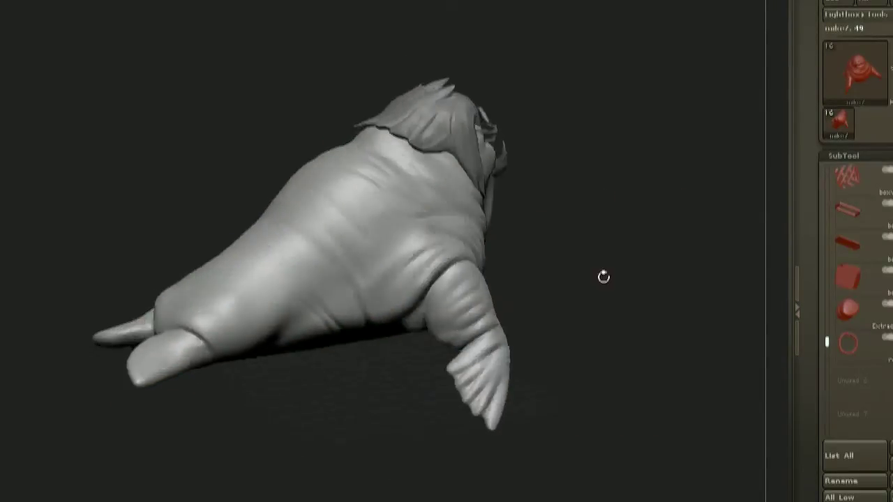
- Carve the first toe groove into the tips of both rear flippers
left_click_drag(602, 277, 522, 325)
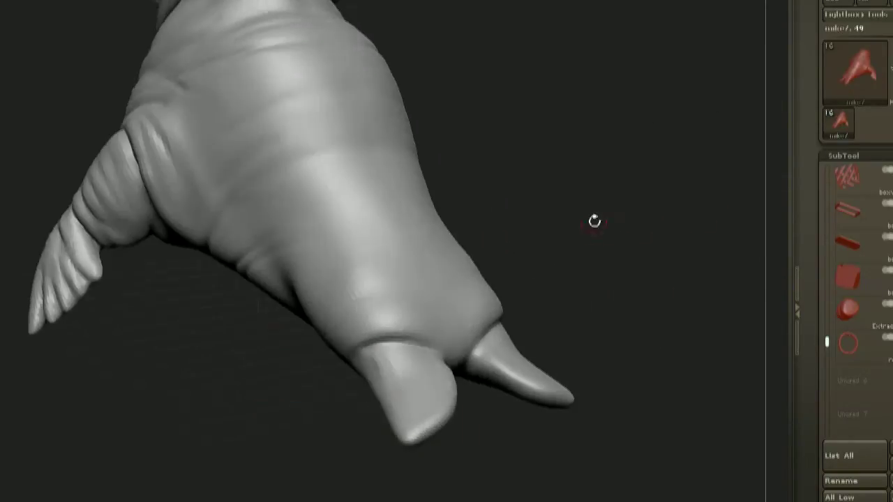
left_click_drag(595, 222, 548, 235)
key("space")
left_click_drag(592, 301, 589, 283)
key("space")
left_click_drag(558, 223, 533, 225)
left_click_drag(379, 393, 385, 443, "shift")
mouse_move(593, 216)
left_mouse_down()
mouse_move(512, 209)
mouse_move(568, 220)
mouse_move(588, 179)
mouse_move(340, 377)
mouse_move(321, 492)
left_mouse_up()
key("ctrl+z")
key("b")
left_click(514, 417)
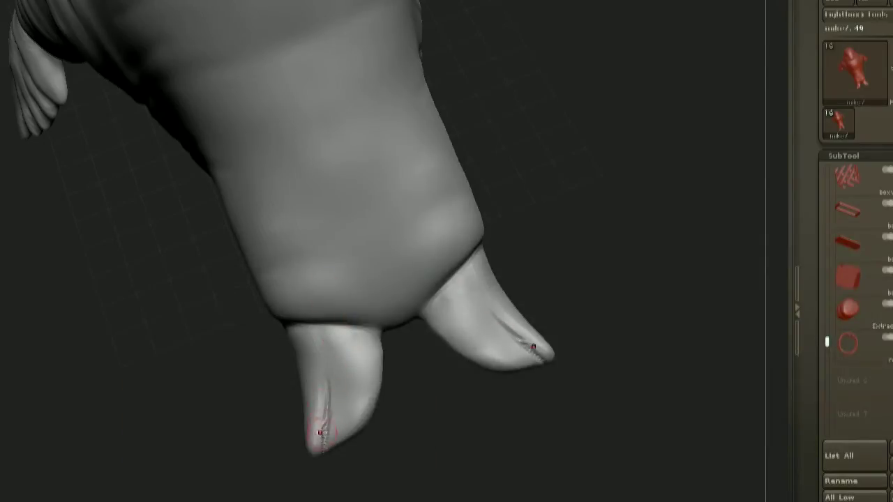
- Add more toe grooves to the rear flippers and notch their ends between the toes
mouse_move(419, 412)
left_mouse_down()
mouse_move(405, 417)
mouse_move(362, 394)
left_mouse_up()
key("space")
left_click_drag(401, 457, 377, 429)
left_click(390, 443)
left_click_drag(315, 422, 317, 412)
mouse_move(335, 432)
left_mouse_down()
mouse_move(345, 414)
mouse_move(363, 407)
mouse_move(396, 426)
left_mouse_up()
key("space")
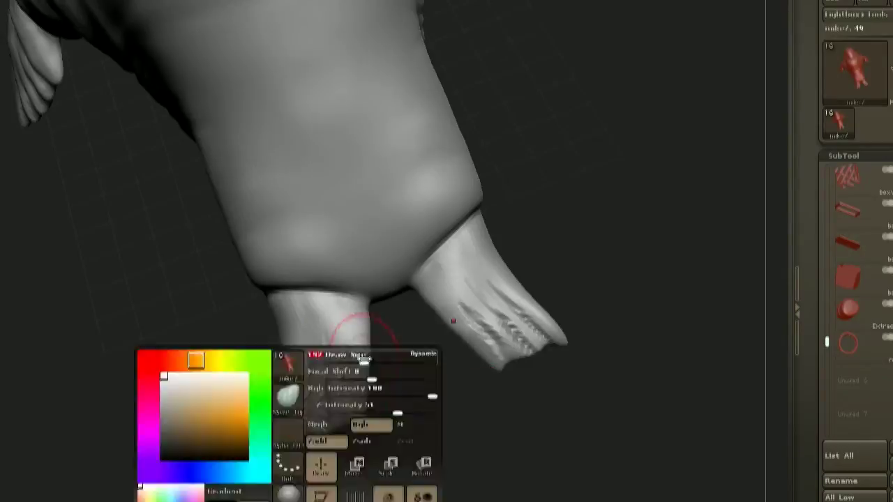
mouse_move(412, 474)
left_mouse_down()
mouse_move(426, 479)
mouse_move(467, 447)
left_mouse_up()
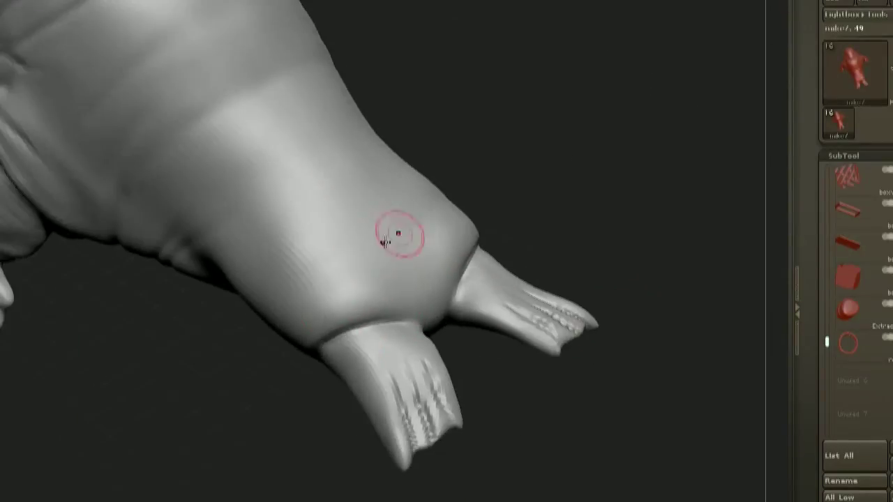
- Sculpt raised folds into the body just above the base of the rear flippers
key("space")
left_click_drag(401, 284, 295, 314)
left_click_drag(293, 390, 269, 387)
left_click_drag(550, 213, 609, 208)
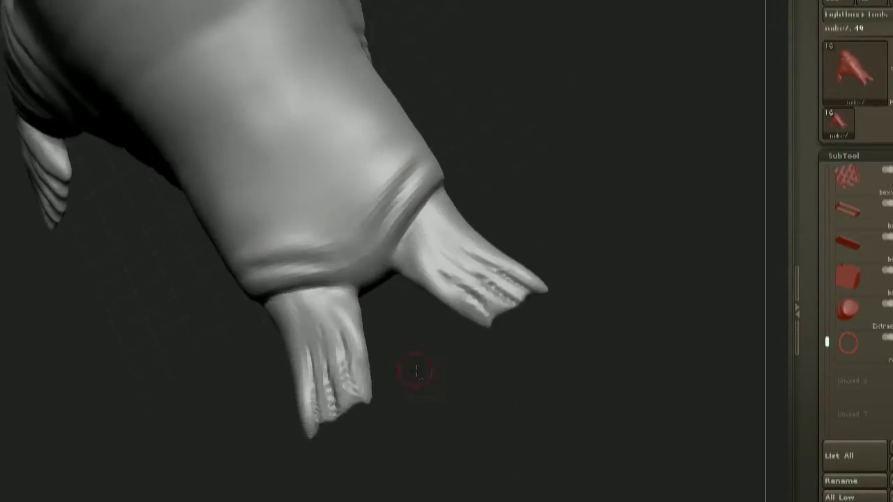
- Reshape the rear flippers by flaring their ends into broader, more distinct toes
key("space")
left_click(365, 350)
key("space")
mouse_move(373, 435)
left_mouse_down()
mouse_move(347, 422)
mouse_move(287, 474)
mouse_move(282, 443)
left_mouse_up()
left_click_drag(283, 362, 273, 354)
left_click_drag(362, 349, 374, 354)
left_click_drag(567, 280, 576, 246)
mouse_move(426, 323)
left_mouse_down()
mouse_move(512, 230)
mouse_move(427, 335)
left_mouse_up()
left_click_drag(379, 435, 380, 440)
left_click_drag(338, 471, 339, 478)
key("space")
left_click(355, 438)
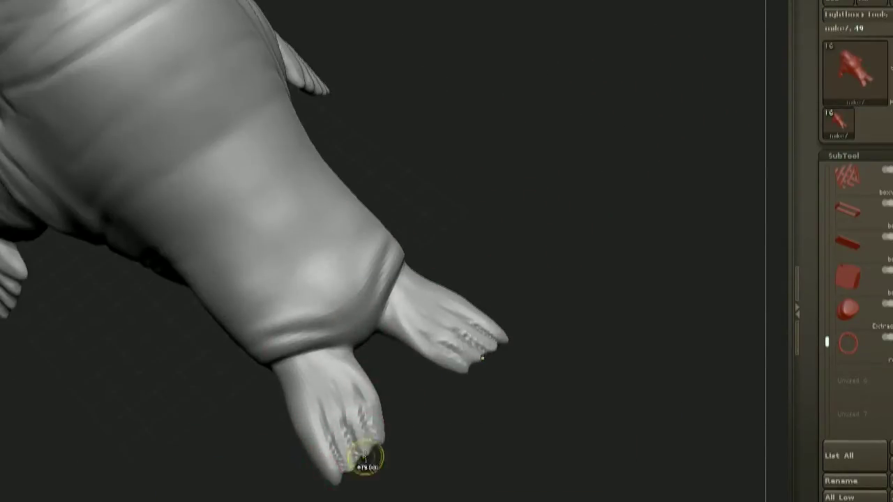
left_click_drag(404, 398, 380, 392)
key("space")
left_click(372, 408)
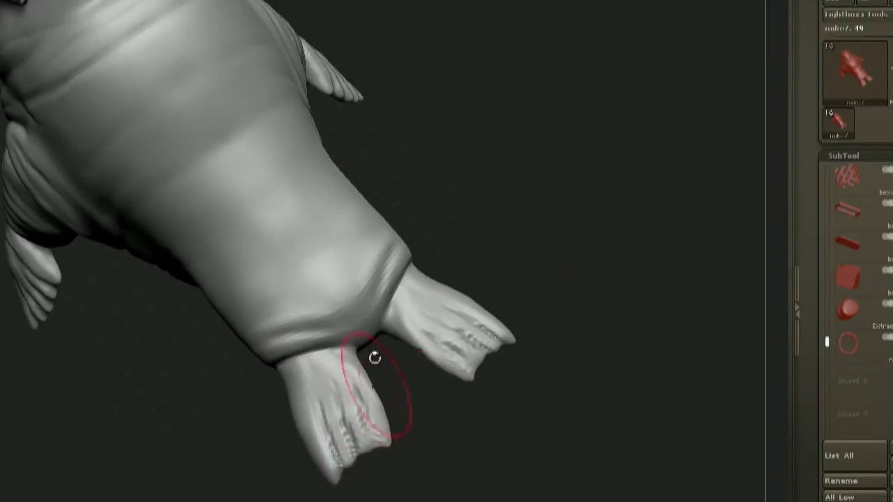
- Pull out the toe tips and adjust the outer contour of the rear flippers
left_click_drag(336, 475, 333, 481)
key("space")
key("space")
left_click(353, 479)
mouse_move(412, 419)
left_mouse_down()
mouse_move(390, 440)
mouse_move(389, 468)
left_mouse_up()
mouse_move(474, 432)
left_mouse_down()
mouse_move(544, 279)
mouse_move(537, 262)
left_mouse_up()
mouse_move(482, 391)
left_mouse_down()
mouse_move(421, 410)
mouse_move(436, 377)
left_mouse_up()
left_click_drag(369, 349, 433, 446)
- Lengthen the rear flippers and extend the grooves between their toes
left_click_drag(431, 413, 324, 369)
mouse_move(537, 293)
left_mouse_down()
mouse_move(660, 225)
mouse_move(655, 240)
left_mouse_up()
left_click_drag(430, 439, 481, 412)
mouse_move(412, 317)
left_mouse_down()
mouse_move(401, 403)
mouse_move(442, 358)
mouse_move(430, 343)
left_mouse_up()
mouse_move(426, 414)
left_mouse_down()
mouse_move(449, 300)
mouse_move(725, 129)
mouse_move(476, 296)
mouse_move(428, 291)
left_mouse_up()
mouse_move(501, 291)
left_mouse_down()
mouse_move(610, 193)
mouse_move(555, 305)
left_mouse_up()
left_click_drag(334, 280, 292, 388)
left_click_drag(343, 437, 255, 303)
left_click_drag(318, 356, 299, 343)
left_click_drag(314, 404, 319, 426)
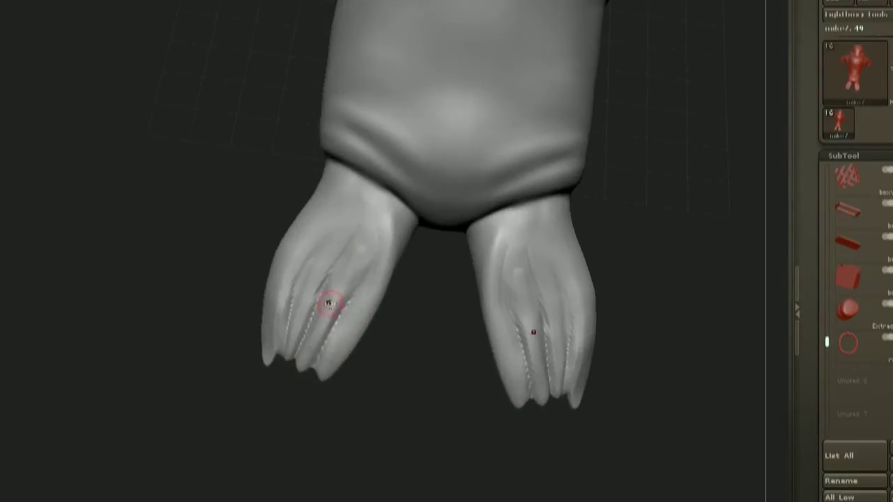
- Adjust the width and outline of the rear flippers and even out their toe ends
key("space")
left_click_drag(349, 325, 370, 325)
mouse_move(418, 328)
left_mouse_down()
mouse_move(448, 186)
mouse_move(460, 199)
left_mouse_up()
left_click_drag(419, 174, 431, 283)
key("space")
left_click_drag(349, 323, 374, 321)
left_click_drag(440, 335, 468, 308)
mouse_move(427, 344)
left_mouse_down()
mouse_move(367, 370)
mouse_move(442, 341)
mouse_move(442, 331)
left_mouse_up()
key("q")
mouse_move(313, 259)
left_mouse_down()
mouse_move(293, 256)
mouse_move(304, 257)
left_mouse_up()
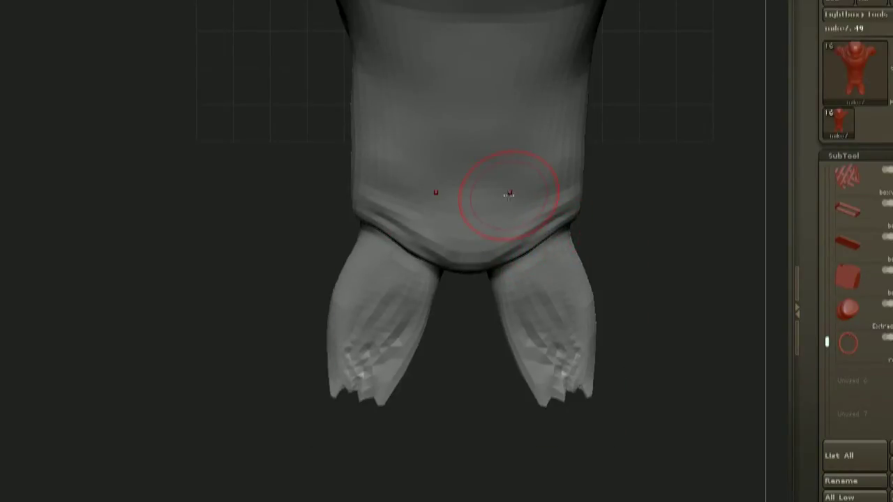
- Return to a higher subdivision level and smooth the rough toe grooves on the rear flippers
key("d")
key("d")
mouse_move(628, 279)
left_mouse_down()
mouse_move(642, 235)
mouse_move(641, 307)
left_mouse_up()
mouse_move(329, 366)
left_mouse_down()
mouse_move(351, 331)
mouse_move(349, 404)
left_mouse_up()
left_click_drag(369, 279, 379, 259, "shift")
mouse_move(457, 349)
left_mouse_down()
mouse_move(451, 377)
mouse_move(530, 349)
left_mouse_up()
mouse_move(346, 333)
left_mouse_down()
mouse_move(350, 285)
mouse_move(337, 300)
left_mouse_up()
mouse_move(565, 191)
left_mouse_down()
mouse_move(544, 180)
mouse_move(519, 183)
left_mouse_up()
left_click_drag(359, 265, 361, 326)
- Carve long, clean ridges along the rear flippers from their base to the toe tips
left_click_drag(502, 300, 453, 293)
left_click_drag(373, 347, 374, 396)
left_click_drag(482, 373, 442, 370)
left_click_drag(423, 330, 450, 324)
left_click_drag(392, 277, 388, 318)
mouse_move(446, 335)
left_mouse_down()
mouse_move(488, 314)
mouse_move(447, 341)
left_mouse_up()
left_click_drag(406, 391, 402, 325, "shift")
left_click_drag(481, 349, 419, 363)
left_click_drag(365, 411, 368, 441)
left_click_drag(435, 408, 450, 405)
left_click_drag(348, 324, 361, 414)
left_click_drag(436, 401, 481, 390)
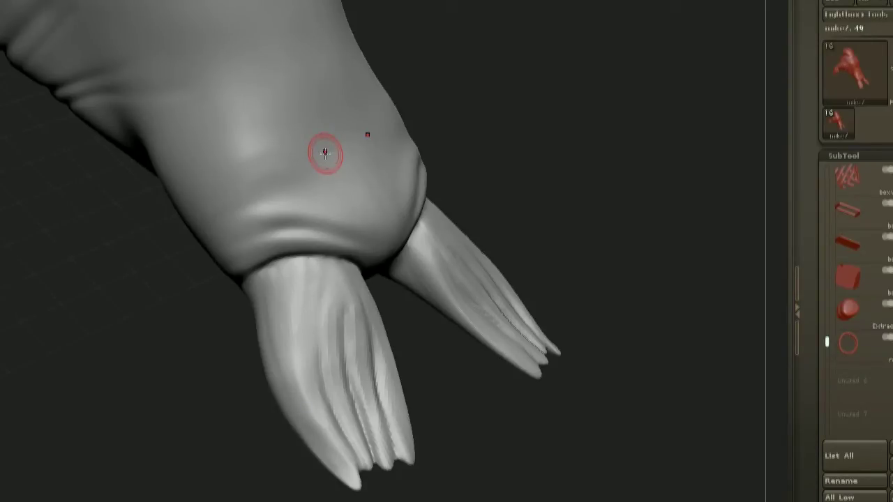
- Carve diagonal skin creases up the flank behind the front flipper
mouse_move(516, 171)
left_mouse_down()
mouse_move(554, 183)
mouse_move(604, 223)
mouse_move(289, 295)
mouse_move(346, 227)
mouse_move(530, 208)
mouse_move(481, 168)
mouse_move(472, 142)
mouse_move(540, 122)
mouse_move(300, 295)
mouse_move(289, 217)
left_mouse_up()
left_click_drag(236, 238, 297, 316)
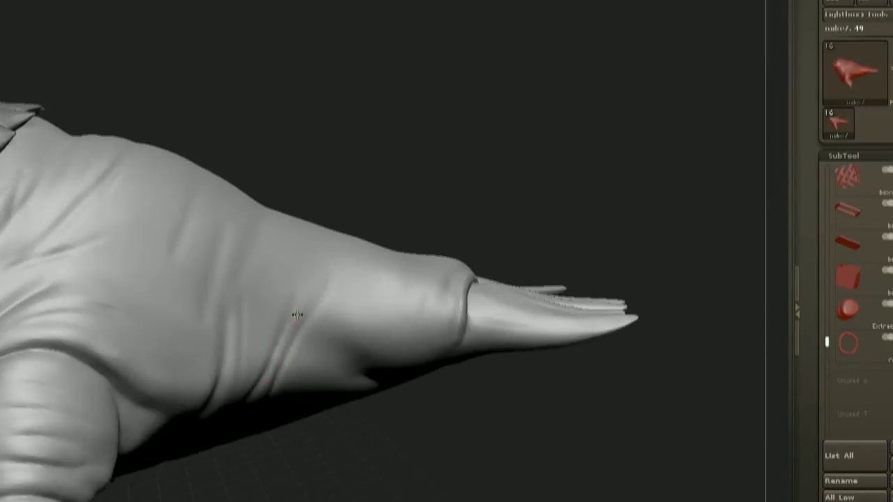
left_click_drag(307, 282, 265, 317)
mouse_move(238, 364)
left_mouse_down()
mouse_move(303, 375)
mouse_move(244, 359)
left_mouse_up()
left_click_drag(233, 391, 267, 313)
mouse_move(442, 202)
left_mouse_down()
mouse_move(462, 191)
mouse_move(474, 136)
mouse_move(461, 210)
left_mouse_up()
left_click_drag(244, 380, 293, 297)
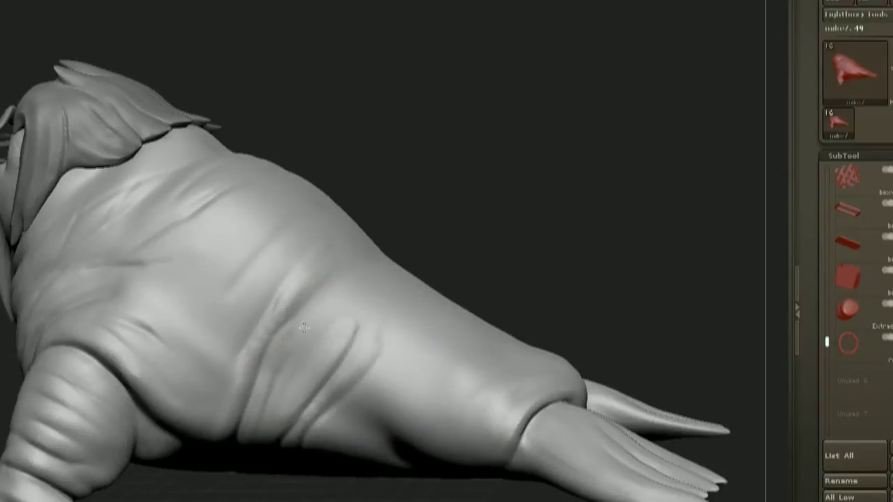
- Extend the flank folds up toward the back and add further creases toward the rear
mouse_move(463, 225)
left_mouse_down()
mouse_move(467, 214)
mouse_move(466, 234)
mouse_move(466, 222)
left_mouse_up()
left_click_drag(325, 281, 415, 224)
left_click_drag(384, 291, 343, 321)
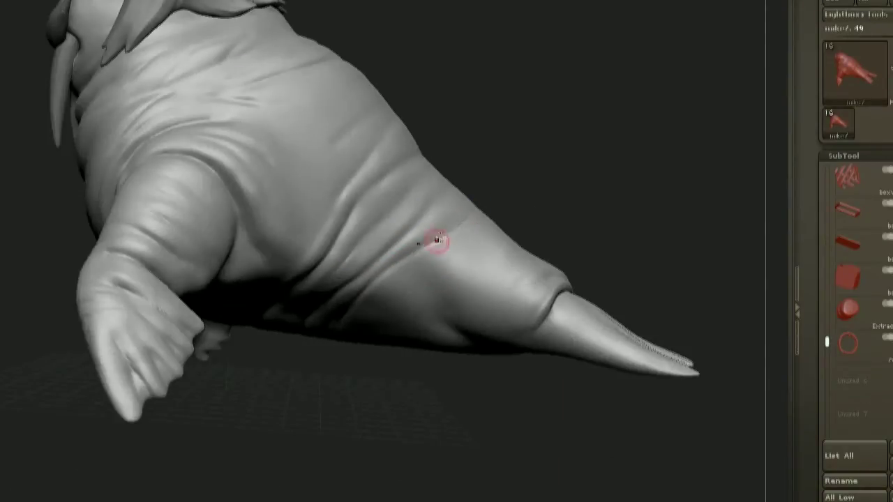
left_click_drag(412, 270, 463, 229)
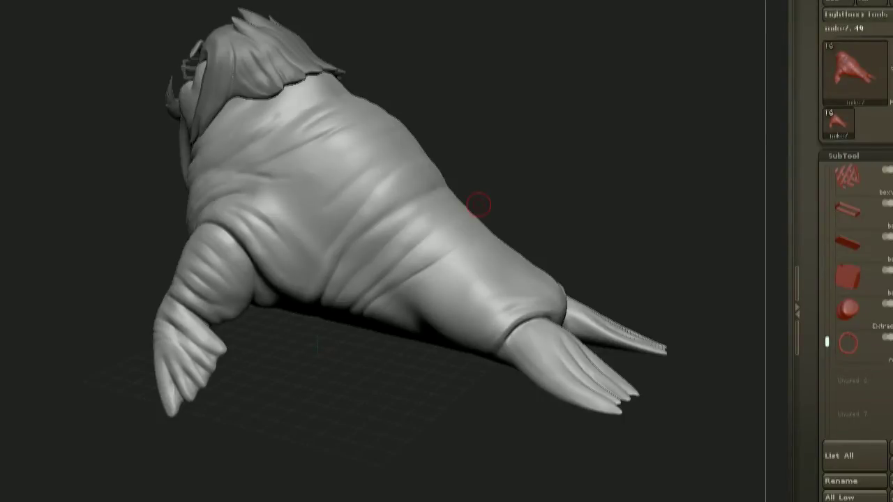
- Add soft wrinkles to the rear of the body above the flippers and refine the side folds
left_click_drag(507, 209, 494, 214)
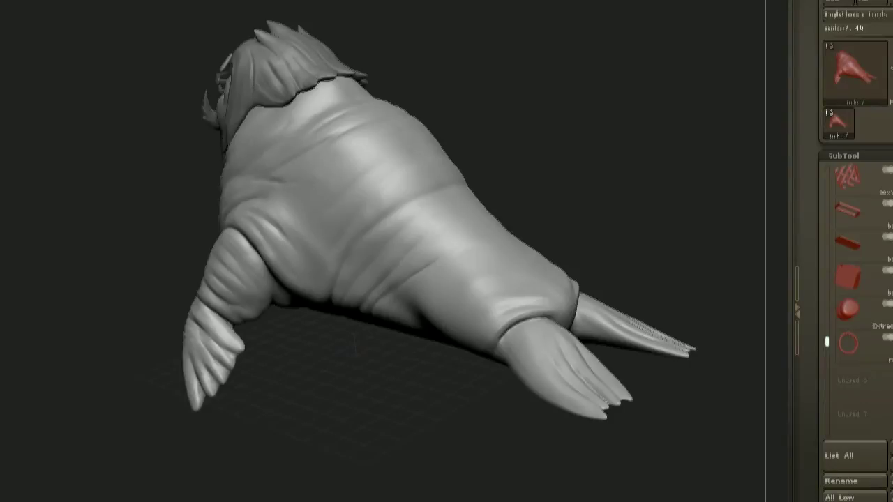
left_click_drag(611, 103, 589, 114)
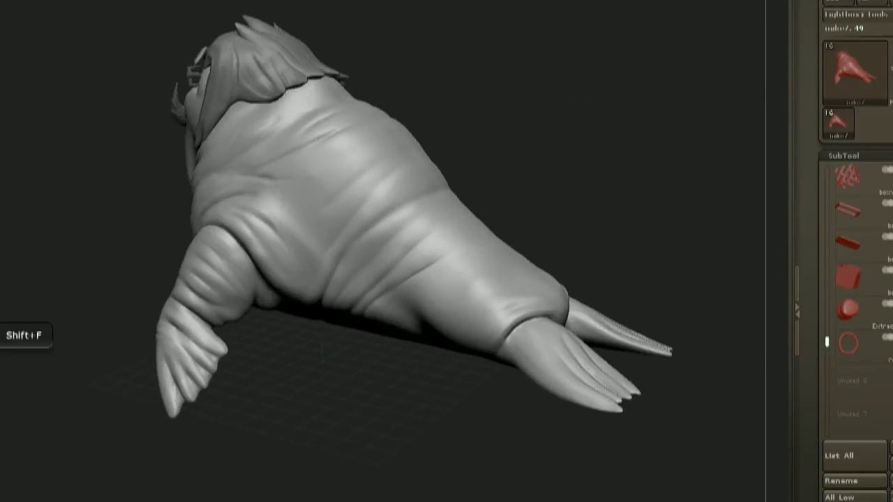
left_click_drag(584, 188, 599, 188)
mouse_move(481, 181)
left_mouse_down("alt")
mouse_move(396, 221)
mouse_move(453, 207)
mouse_move(439, 197)
mouse_move(399, 249)
left_mouse_up("alt")
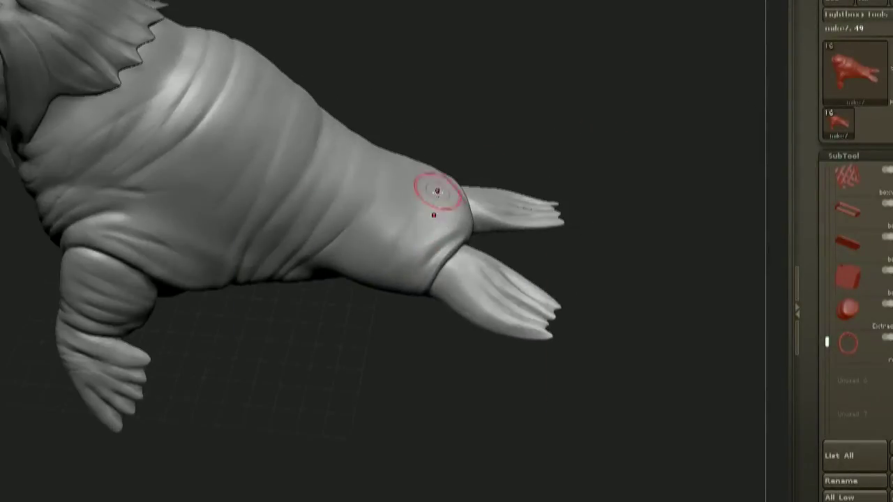
left_click_drag(436, 191, 411, 245)
left_click_drag(448, 222, 460, 191)
mouse_move(590, 155)
left_mouse_down()
mouse_move(530, 154)
mouse_move(557, 157)
mouse_move(523, 168)
mouse_move(499, 223)
left_mouse_up()
left_click_drag(309, 223, 160, 216)
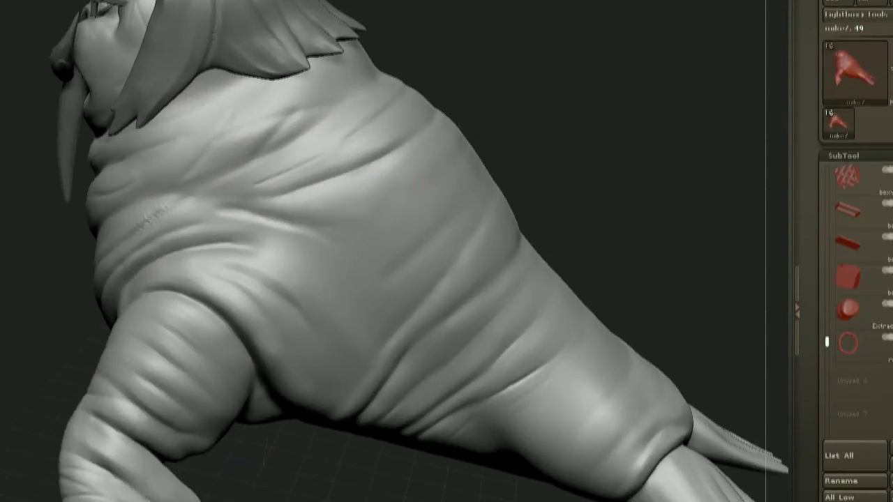
- Examine the walrus's body folds and flippers from several sides and from a distance
mouse_move(502, 69)
left_mouse_down()
mouse_move(527, 66)
mouse_move(599, 90)
left_mouse_up()
mouse_move(502, 76)
left_mouse_down("alt")
mouse_move(470, 154)
mouse_move(481, 189)
left_mouse_up("alt")
left_click_drag(482, 154, 488, 181, "alt")
mouse_move(502, 140)
left_mouse_down()
mouse_move(484, 157)
mouse_move(501, 122)
mouse_move(551, 118)
mouse_move(533, 126)
left_mouse_up()
mouse_move(502, 91)
left_mouse_down("alt")
mouse_move(503, 119)
mouse_move(504, 101)
left_mouse_up("alt")
left_click_drag(446, 279, 390, 244, "alt")
mouse_move(391, 244)
left_mouse_down()
mouse_move(424, 253)
mouse_move(565, 154)
left_mouse_up()
mouse_move(565, 154)
left_mouse_down("alt")
mouse_move(569, 195)
mouse_move(572, 167)
left_mouse_up("alt")
left_click_drag(593, 118, 574, 172)
mouse_move(565, 232)
left_mouse_down()
mouse_move(609, 200)
mouse_move(592, 230)
mouse_move(544, 188)
mouse_move(488, 196)
left_mouse_up()
left_click_drag(488, 195, 481, 151, "alt")
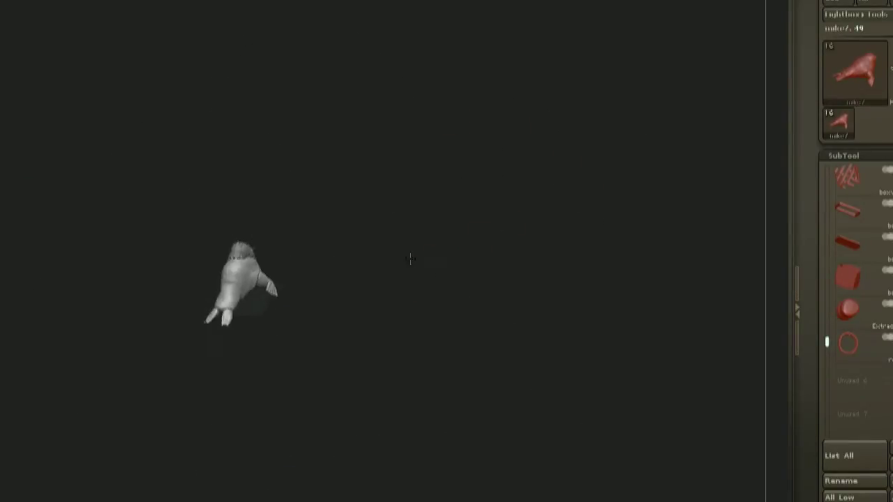
left_click_drag(410, 258, 417, 314, "alt")
left_click_drag(421, 203, 434, 210)
mouse_move(391, 296)
left_mouse_down()
mouse_move(420, 299)
mouse_move(373, 288)
left_mouse_up()
left_click_drag(217, 301, 439, 202)
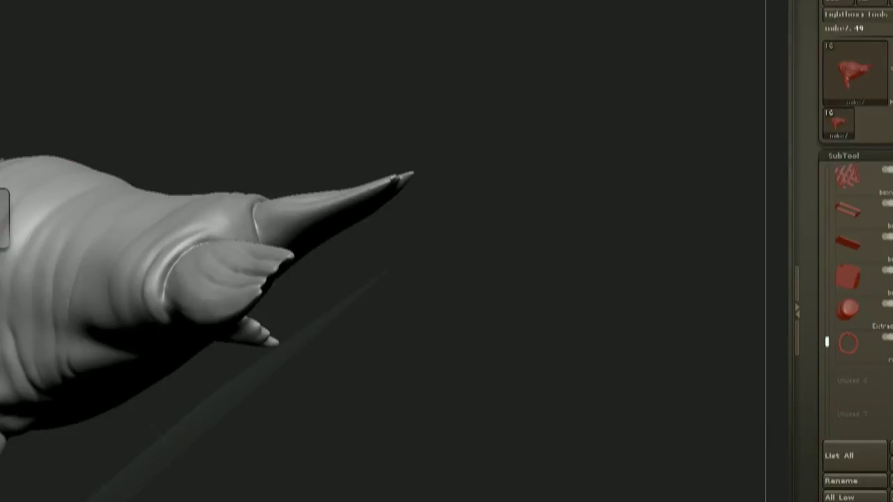
left_click_drag(427, 200, 531, 219)
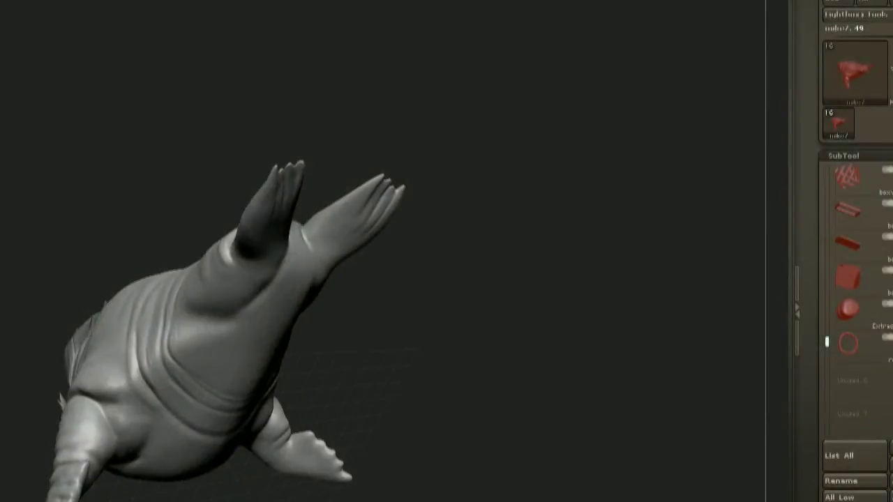
- Sculpt a deep fold across the rear underside of the belly near the rear flippers
mouse_move(537, 209)
left_mouse_down()
mouse_move(546, 153)
mouse_move(530, 167)
left_mouse_up()
left_click_drag(314, 195, 253, 251)
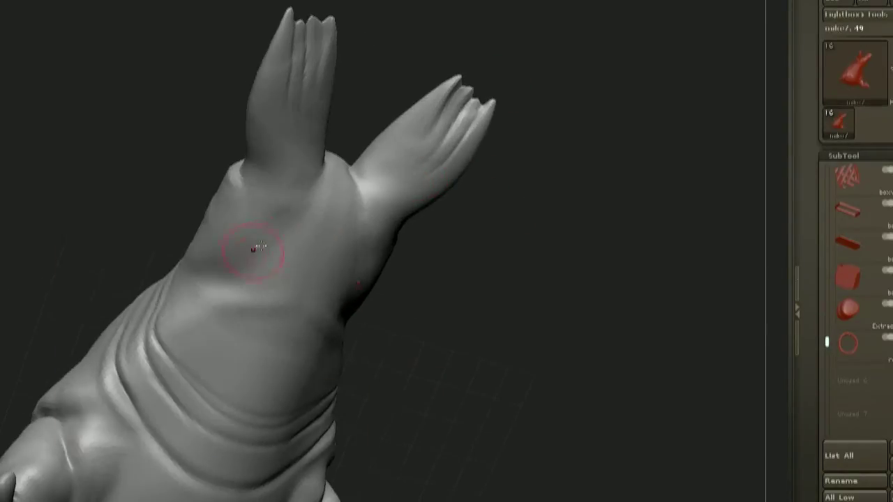
mouse_move(360, 221)
left_mouse_down()
mouse_move(364, 286)
mouse_move(335, 309)
mouse_move(438, 275)
mouse_move(245, 205)
mouse_move(326, 263)
mouse_move(484, 278)
mouse_move(256, 281)
mouse_move(380, 306)
left_mouse_up()
key("space")
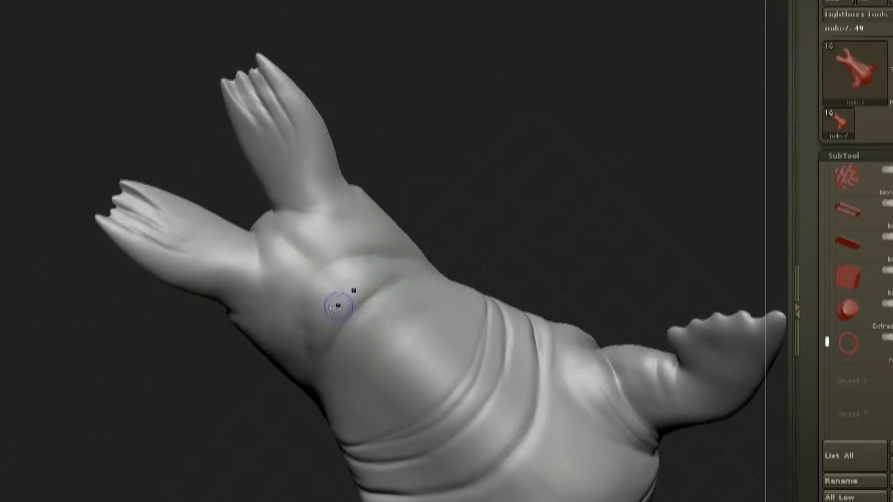
left_click_drag(354, 302, 330, 164)
- Shape the creases where the rear flippers join the belly and groove the flippers' undersides
key("space")
key("space")
mouse_move(323, 216)
left_mouse_down()
mouse_move(359, 175)
mouse_move(304, 157)
mouse_move(272, 203)
left_mouse_up()
mouse_move(363, 425)
left_mouse_down()
mouse_move(406, 435)
mouse_move(398, 352)
mouse_move(416, 313)
left_mouse_up()
left_click_drag(288, 270, 319, 351)
mouse_move(426, 307)
left_mouse_down()
mouse_move(551, 179)
mouse_move(433, 230)
mouse_move(391, 279)
left_mouse_up()
left_click_drag(277, 244, 259, 385)
mouse_move(397, 275)
left_mouse_down()
mouse_move(385, 263)
mouse_move(402, 330)
mouse_move(380, 394)
left_mouse_up()
key("space")
left_click(416, 307)
mouse_move(378, 301)
left_mouse_down()
mouse_move(404, 355)
mouse_move(543, 351)
mouse_move(477, 308)
mouse_move(457, 282)
mouse_move(474, 287)
left_mouse_up()
- Smooth and define the toe ridges on the undersides of the rear flippers
left_click_drag(335, 210, 364, 233, "shift")
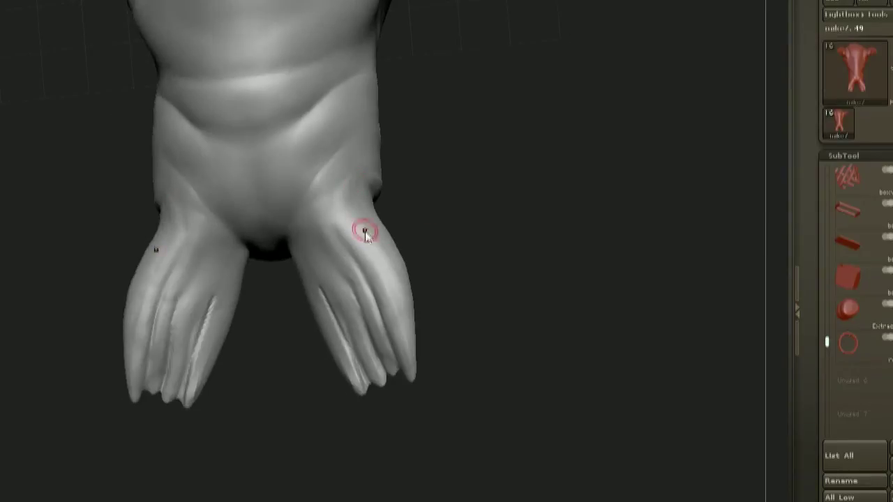
left_click_drag(461, 321, 446, 325)
mouse_move(466, 255)
left_mouse_down()
mouse_move(442, 249)
mouse_move(446, 269)
mouse_move(434, 269)
left_mouse_up()
left_click_drag(341, 320, 472, 207)
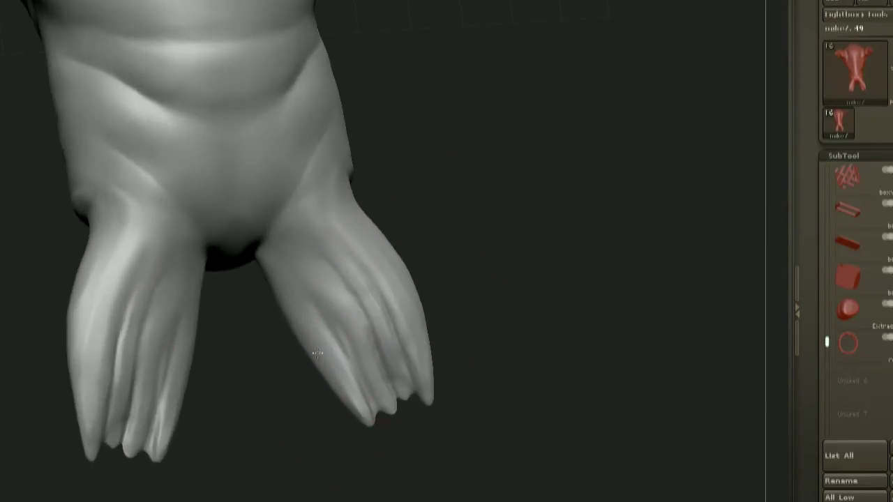
left_click_drag(349, 263, 401, 201)
left_click_drag(461, 301, 450, 310)
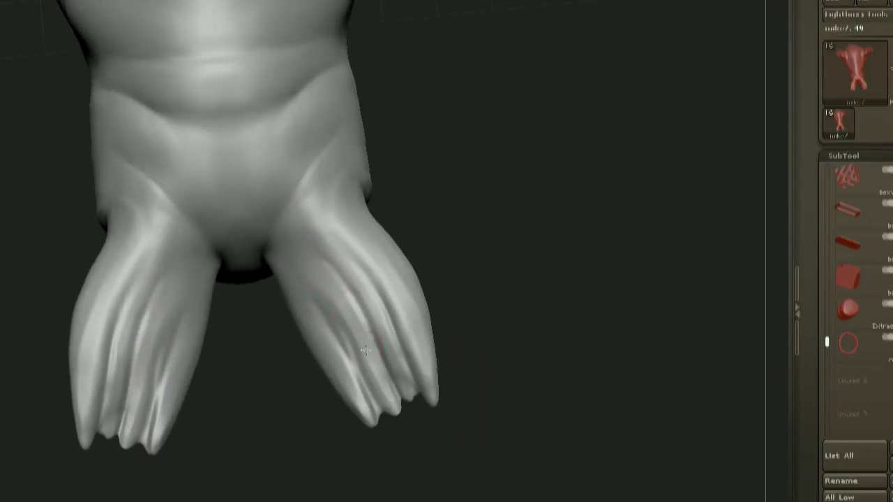
left_click_drag(452, 342, 425, 335)
left_click_drag(389, 397, 402, 376)
left_click_drag(502, 394, 479, 241)
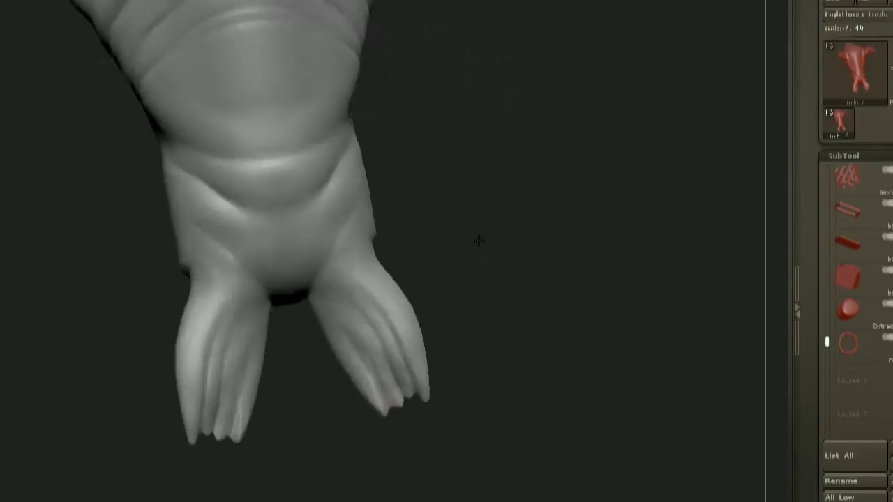
- Refine the grooves between the toes on the undersides of the rear flippers
mouse_move(502, 377)
left_mouse_down()
mouse_move(538, 343)
mouse_move(488, 391)
left_mouse_up()
mouse_move(453, 320)
left_mouse_down()
mouse_move(429, 314)
mouse_move(432, 341)
left_mouse_up()
left_click_drag(405, 369, 423, 417)
left_click_drag(393, 341, 378, 314)
left_click_drag(481, 291, 474, 282)
- Smooth and reshape the belly fold and the side creases just ahead of the rear flippers
mouse_move(456, 347)
left_mouse_down()
mouse_move(435, 297)
mouse_move(314, 237)
left_mouse_up()
left_click_drag(482, 210, 503, 212)
left_click_drag(294, 195, 278, 207, "shift")
left_click_drag(292, 177, 313, 168)
mouse_move(468, 209)
left_mouse_down()
mouse_move(532, 207)
mouse_move(356, 104)
left_mouse_up()
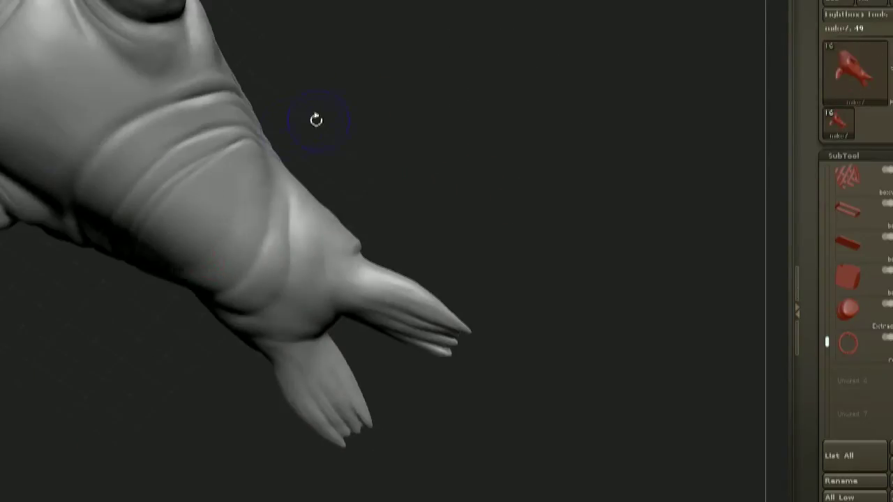
left_click_drag(231, 213, 237, 244)
left_click_drag(453, 209, 474, 203)
left_click_drag(245, 203, 233, 244, "shift")
mouse_move(447, 230)
left_mouse_down()
mouse_move(495, 181)
mouse_move(458, 110)
mouse_move(490, 257)
mouse_move(494, 217)
mouse_move(489, 279)
left_mouse_up()
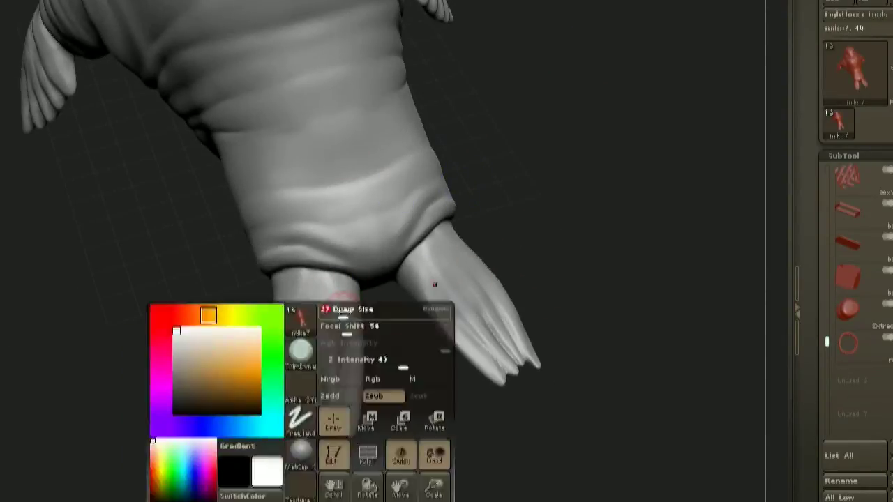
- Define the toe ridges on the upper surfaces of the rear flippers, using a draw size of 27
mouse_move(330, 305)
left_mouse_down()
mouse_move(303, 323)
mouse_move(331, 289)
left_mouse_up()
mouse_move(447, 327)
left_mouse_down("alt")
mouse_move(437, 265)
mouse_move(468, 283)
mouse_move(463, 342)
left_mouse_up("alt")
left_click_drag(529, 85, 537, 202)
mouse_move(369, 344)
left_mouse_down()
mouse_move(332, 314)
mouse_move(405, 417)
mouse_move(349, 391)
mouse_move(415, 411)
mouse_move(390, 394)
left_mouse_up()
left_click_drag(336, 348, 338, 428)
left_click_drag(391, 369, 412, 362)
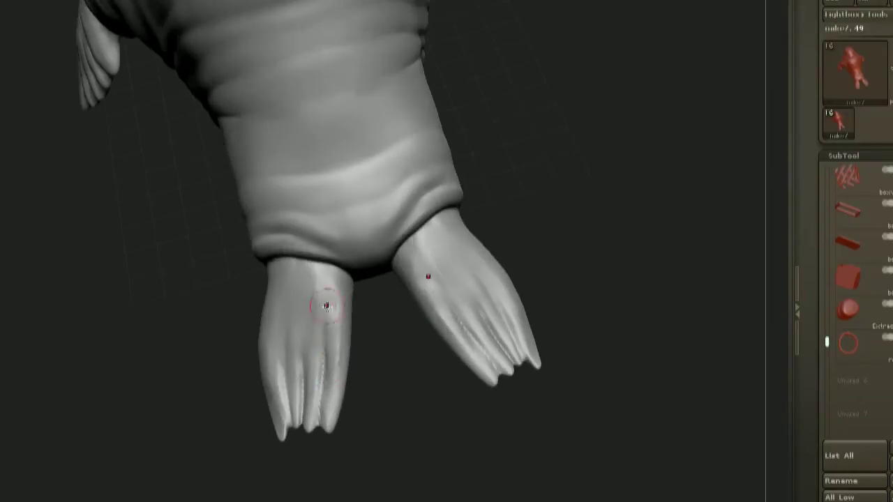
left_click_drag(390, 405, 364, 416)
mouse_move(464, 307)
left_mouse_down("alt")
mouse_move(466, 242)
mouse_move(464, 303)
left_mouse_up("alt")
left_click_drag(390, 369, 419, 348)
left_click_drag(419, 239, 436, 259, "alt")
- Save the tool over the existing walrus ZTL file in the ixMike folder
left_click_drag(342, 157, 602, 283)
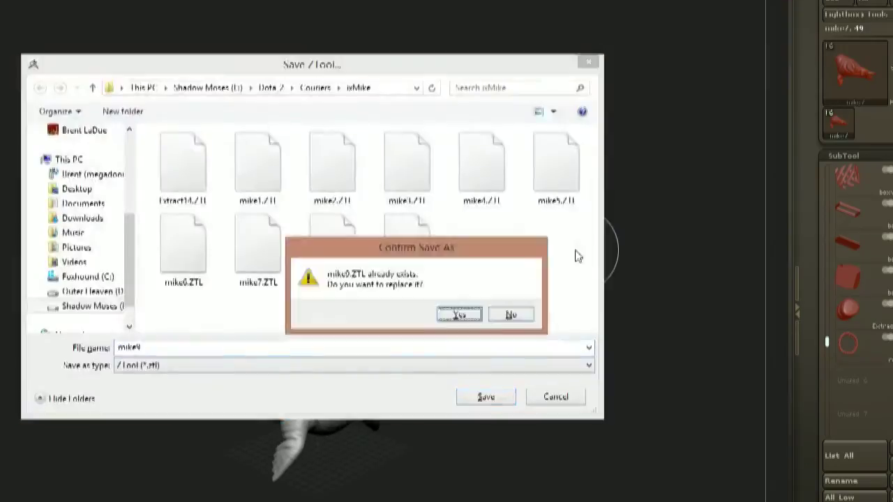
key("shift+f")
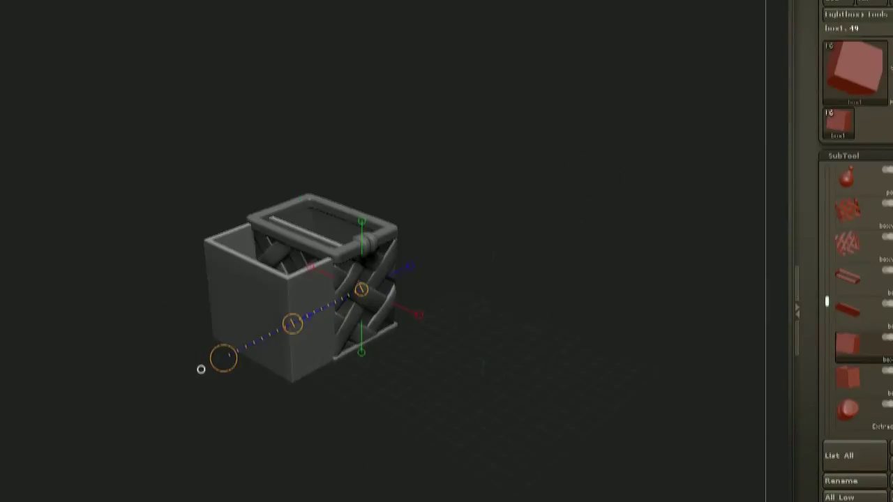
- Fit the box subtool as a horizontal band around the woven basket's middle and DynaMesh it at resolution 80
left_click_drag(677, 235, 527, 233)
left_click_drag(457, 167, 573, 222)
key("ctrl+z")
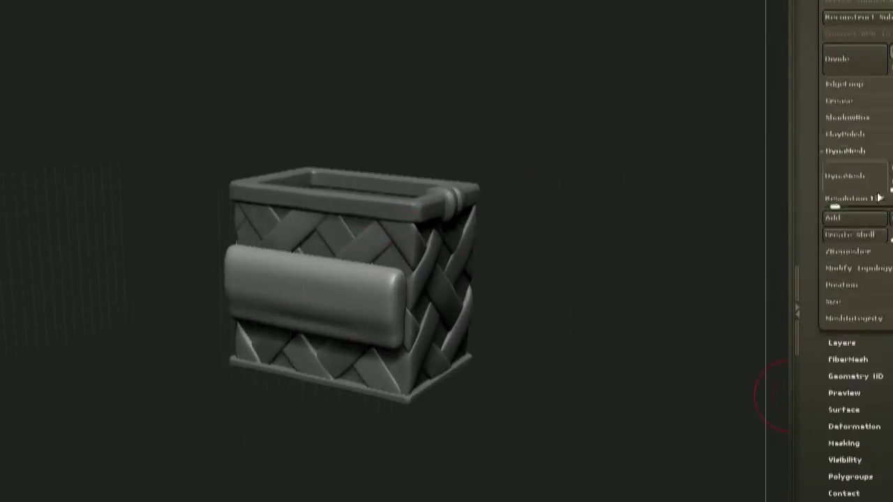
left_click(855, 176)
- Reposition and shape the band so it wraps around the basket's corner and tapers along the knotted side
key("space")
mouse_move(502, 390)
left_mouse_down()
mouse_move(460, 302)
mouse_move(499, 259)
left_mouse_up()
key("w")
mouse_move(446, 307)
left_mouse_down()
mouse_move(500, 275)
mouse_move(520, 307)
mouse_move(549, 251)
mouse_move(561, 272)
left_mouse_up()
key("q")
key("w")
left_click_drag(432, 318, 303, 319)
left_click_drag(516, 272, 516, 293)
left_click_drag(440, 347, 446, 279)
left_click_drag(430, 318, 530, 279)
left_click_drag(504, 76, 588, 316)
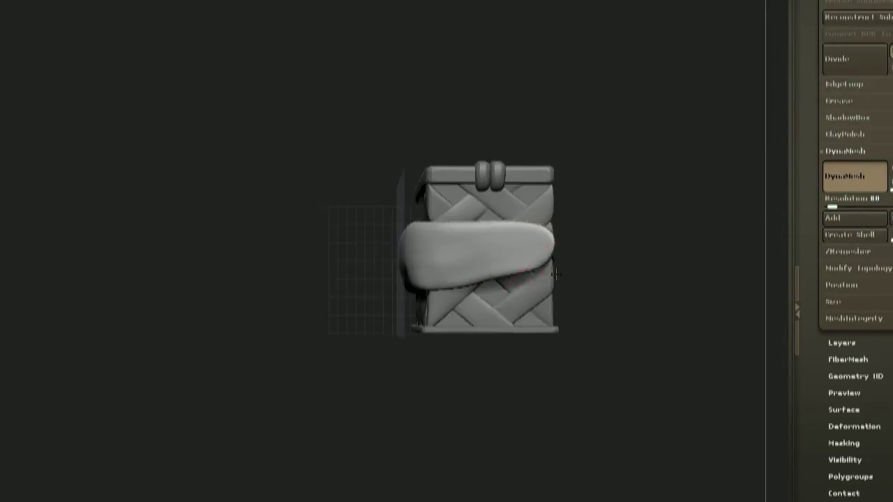
- Mirror and weld the band so both halves match around the basket
left_click_drag(597, 213, 663, 215)
left_click(857, 268)
left_click(857, 246)
left_click(749, 440)
mouse_move(519, 136)
left_mouse_down()
mouse_move(522, 216)
mouse_move(513, 228)
mouse_move(564, 159)
left_mouse_up()
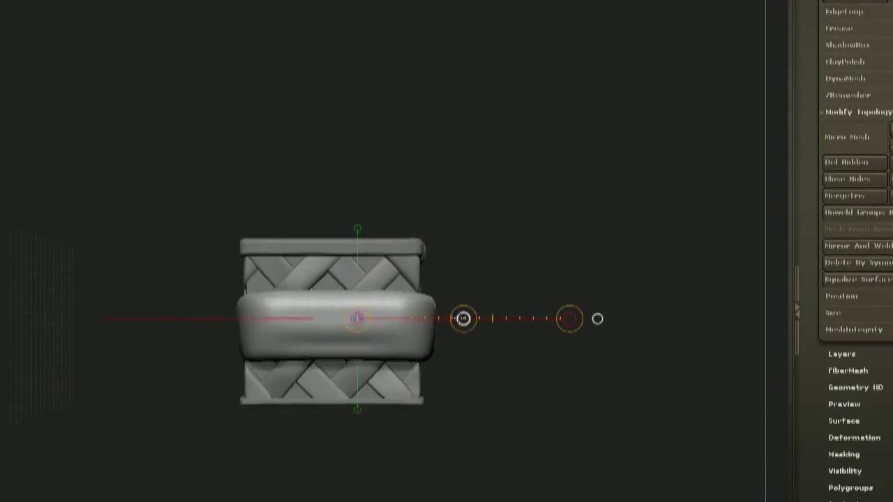
- Bend the band into a sagging curve, pulling its ends upward along the basket's sides
key("q")
mouse_move(524, 202)
left_mouse_down()
mouse_move(530, 272)
mouse_move(499, 322)
left_mouse_up()
mouse_move(504, 267)
left_mouse_down()
mouse_move(511, 234)
mouse_move(508, 259)
left_mouse_up()
key("space")
mouse_move(544, 279)
left_mouse_down()
mouse_move(453, 216)
mouse_move(637, 181)
mouse_move(516, 210)
left_mouse_up()
mouse_move(519, 269)
left_mouse_down()
mouse_move(572, 254)
mouse_move(506, 262)
left_mouse_up()
left_click_drag(362, 280, 367, 298)
mouse_move(593, 227)
left_mouse_down()
mouse_move(512, 223)
mouse_move(602, 206)
left_mouse_up()
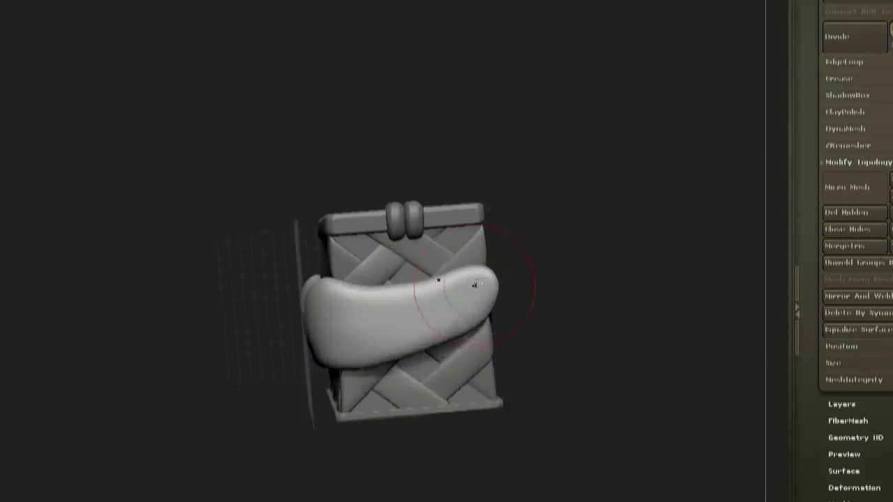
left_click_drag(475, 284, 439, 301)
mouse_move(335, 353)
left_mouse_down()
mouse_move(431, 358)
mouse_move(456, 175)
left_mouse_up()
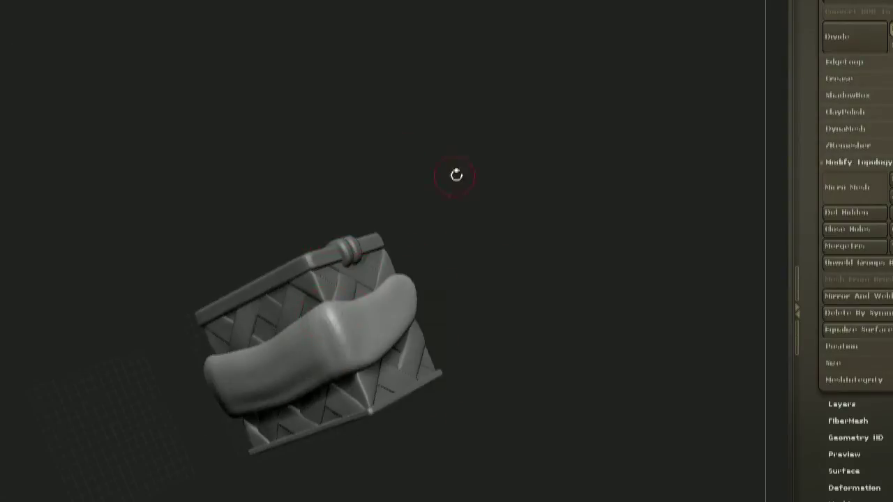
right_click(250, 397)
mouse_move(328, 418)
left_mouse_down()
mouse_move(265, 411)
mouse_move(349, 298)
mouse_move(368, 298)
left_mouse_up()
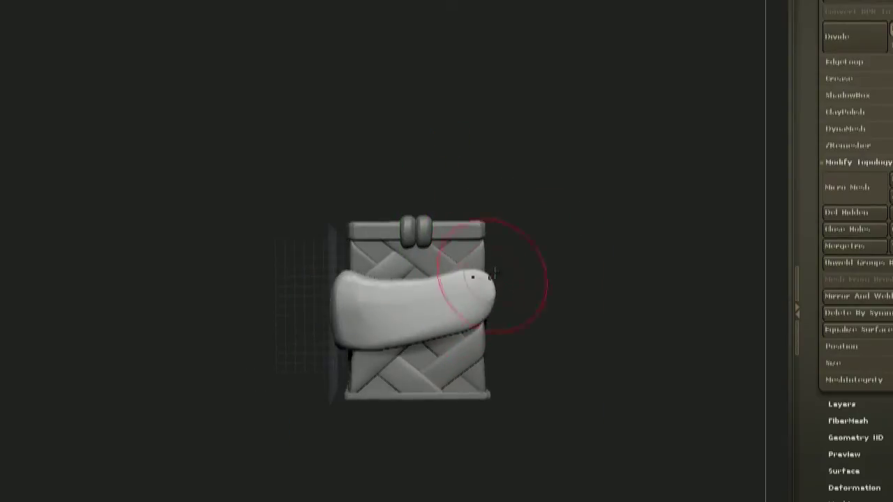
- Adjust the band's ends where they wrap around the corners onto the back of the basket
left_click_drag(522, 323, 458, 174)
key("w")
mouse_move(389, 470)
left_mouse_down()
mouse_move(398, 438)
mouse_move(450, 472)
mouse_move(391, 412)
left_mouse_up()
key("q")
left_click_drag(499, 344, 524, 243)
key("w")
mouse_move(468, 416)
left_mouse_down()
mouse_move(415, 286)
mouse_move(446, 275)
mouse_move(463, 238)
left_mouse_up()
key("q")
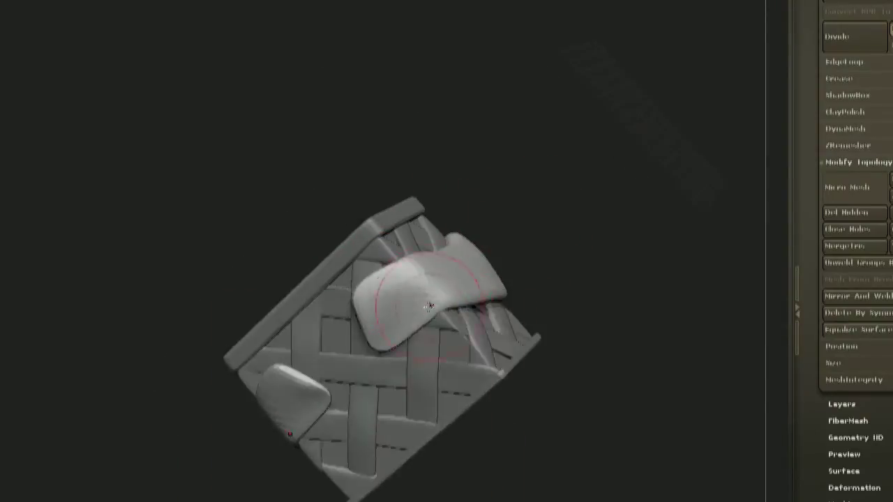
left_click_drag(410, 310, 475, 251)
- Sculpt and soften the band's surface so it reads as cloth draped across the basket's front
key("b")
left_click(584, 286)
key("space")
left_click_drag(585, 286, 375, 355)
key("space")
mouse_move(446, 328)
left_mouse_down()
mouse_move(398, 389)
mouse_move(511, 334)
mouse_move(470, 372)
mouse_move(566, 310)
mouse_move(394, 366)
mouse_move(404, 410)
mouse_move(375, 297)
mouse_move(562, 271)
left_mouse_up()
left_click_drag(398, 263, 319, 295)
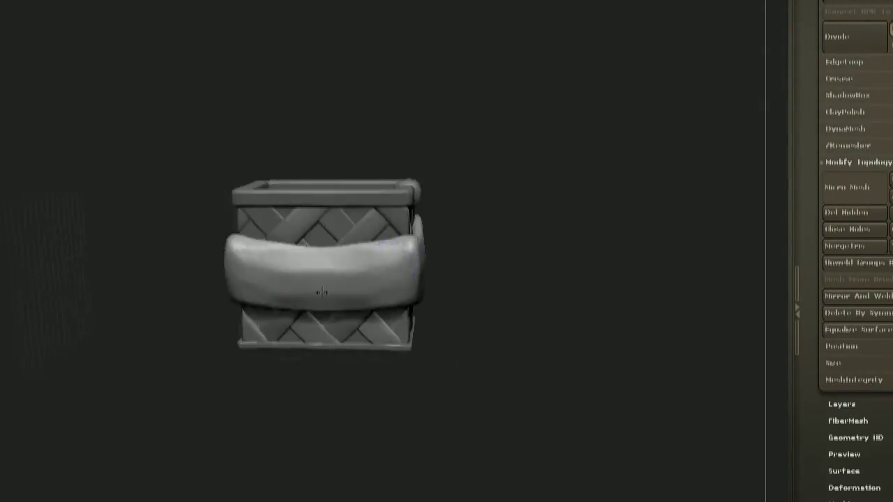
- Remesh the band with ZRemesher
left_click_drag(558, 244, 639, 167)
left_click(847, 145)
mouse_move(593, 205)
left_mouse_down()
mouse_move(551, 254)
mouse_move(544, 207)
mouse_move(481, 272)
left_mouse_up()
left_click_drag(558, 279, 503, 237)
- Carve the first lengthwise cloth folds along the band's front and knotted side
key("b")
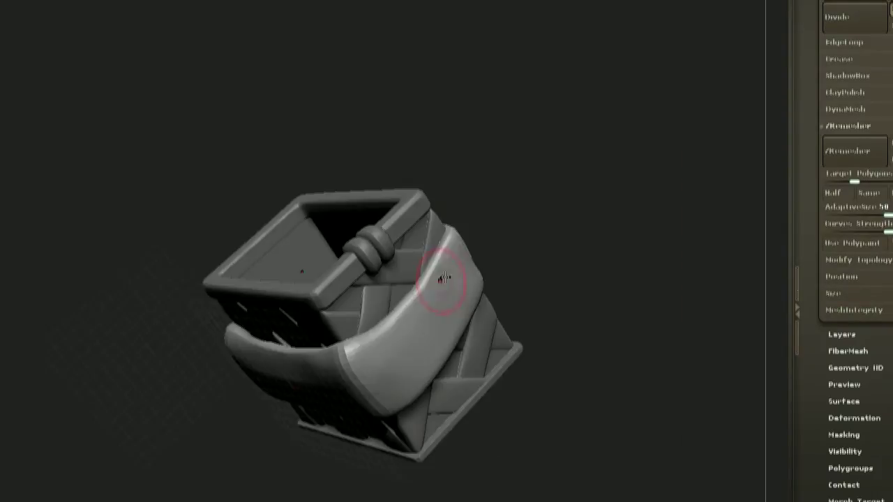
left_click_drag(418, 293, 376, 338)
left_click_drag(530, 300, 579, 230)
left_click_drag(458, 186, 446, 209)
left_click_drag(572, 210, 544, 189)
left_click_drag(390, 234, 293, 244)
mouse_move(620, 175)
left_mouse_down()
mouse_move(538, 214)
mouse_move(538, 193)
left_mouse_up()
left_click_drag(299, 286, 426, 203)
left_click_drag(558, 209, 481, 231)
left_click_drag(398, 247, 363, 289)
left_click_drag(558, 279, 544, 328)
left_click_drag(359, 265, 377, 244)
- Deepen the grooves around the basket's corner to divide the band into three continuous folds
mouse_move(558, 223)
left_mouse_down()
mouse_move(639, 137)
mouse_move(620, 122)
left_mouse_up()
left_click_drag(407, 211, 418, 174)
left_click_drag(558, 209, 502, 167)
left_click_drag(543, 196, 516, 160)
mouse_move(377, 132)
left_mouse_down()
mouse_move(366, 168)
mouse_move(504, 131)
mouse_move(452, 177)
mouse_move(457, 202)
left_mouse_up()
left_click_drag(355, 210, 275, 253)
left_click_drag(488, 202, 485, 174)
left_click_drag(279, 230, 346, 244)
mouse_move(502, 195)
left_mouse_down()
mouse_move(566, 226)
mouse_move(339, 256)
left_mouse_up()
left_click_drag(488, 174, 349, 234)
mouse_move(506, 192)
left_mouse_down()
mouse_move(558, 198)
mouse_move(503, 174)
left_mouse_up()
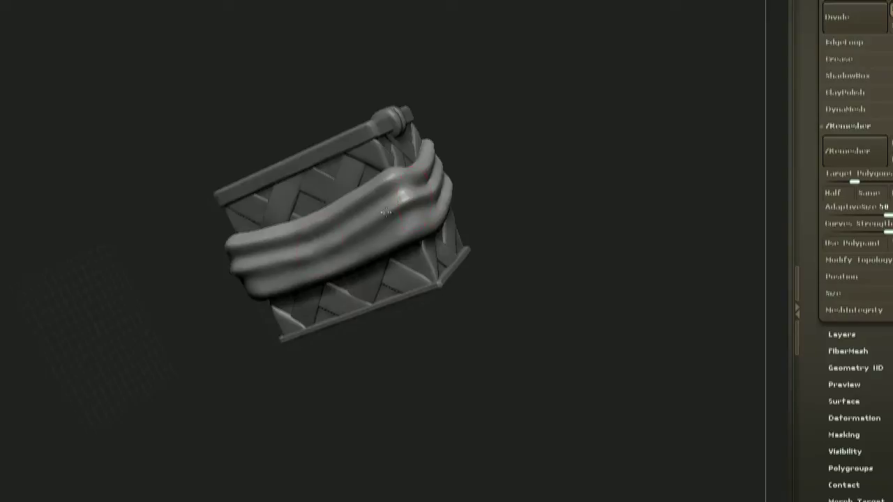
left_click_drag(419, 185, 354, 351)
left_click_drag(506, 222, 572, 222)
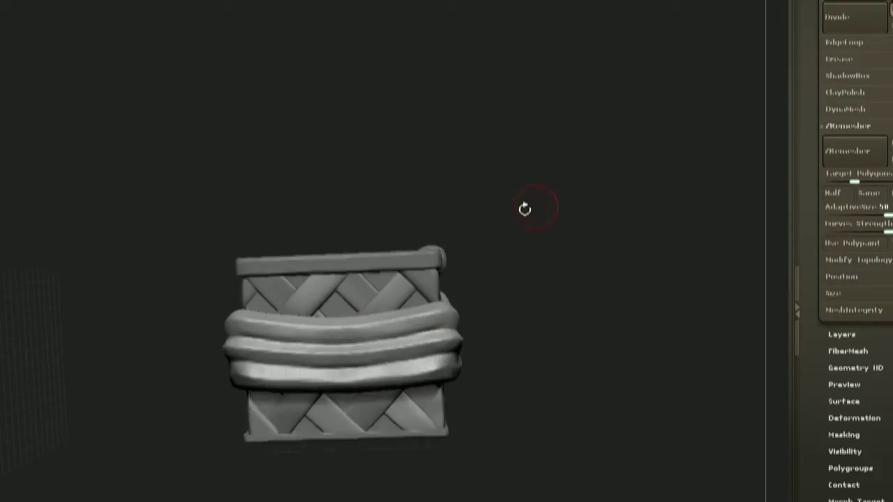
- Smooth the folds across the band's front and sharpen the grooves near its upper edge
mouse_move(344, 378)
left_mouse_down()
mouse_move(600, 203)
mouse_move(493, 219)
mouse_move(518, 258)
mouse_move(522, 212)
mouse_move(537, 208)
left_mouse_up()
left_click_drag(411, 254, 347, 279, "shift")
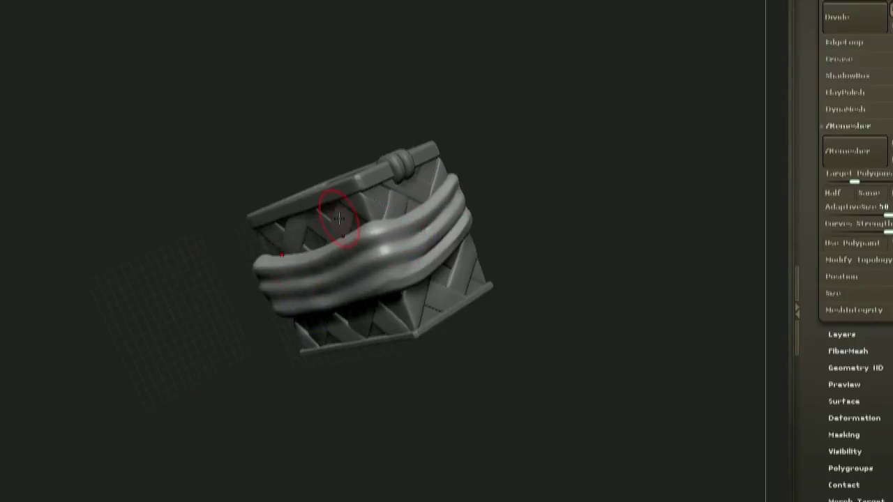
left_click_drag(534, 226, 544, 212)
key("space")
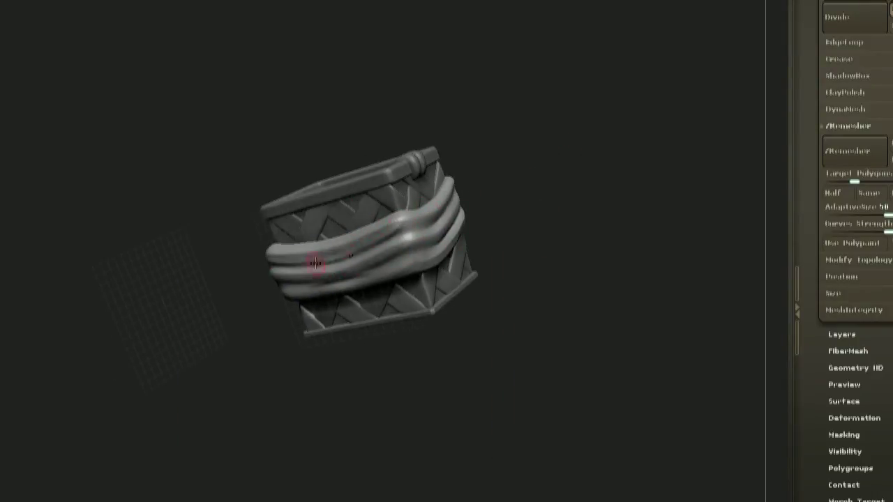
left_click_drag(583, 154, 541, 157)
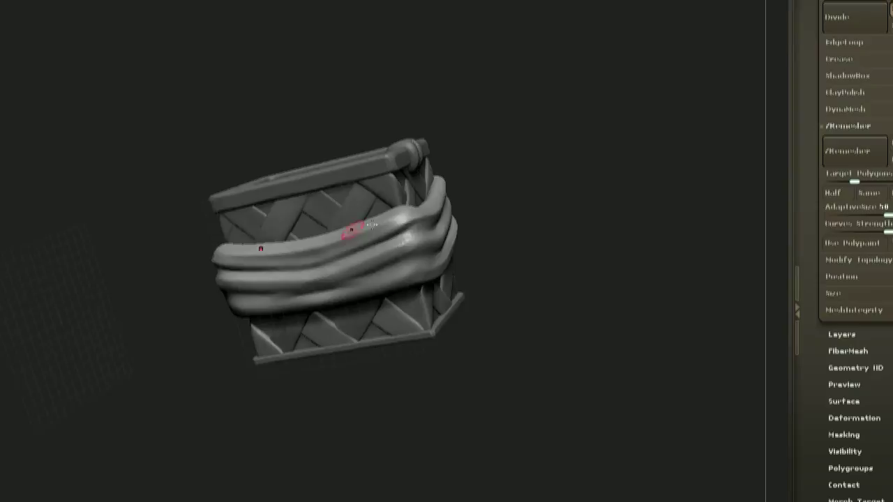
left_click_drag(497, 267, 481, 271)
- Refine the folds on the knotted side of the basket and where they turn the corner
key("space")
mouse_move(659, 230)
left_mouse_down()
mouse_move(551, 202)
mouse_move(481, 153)
left_mouse_up()
left_click_drag(362, 249, 446, 230)
left_click_drag(606, 147, 390, 209)
left_click_drag(490, 187, 420, 192)
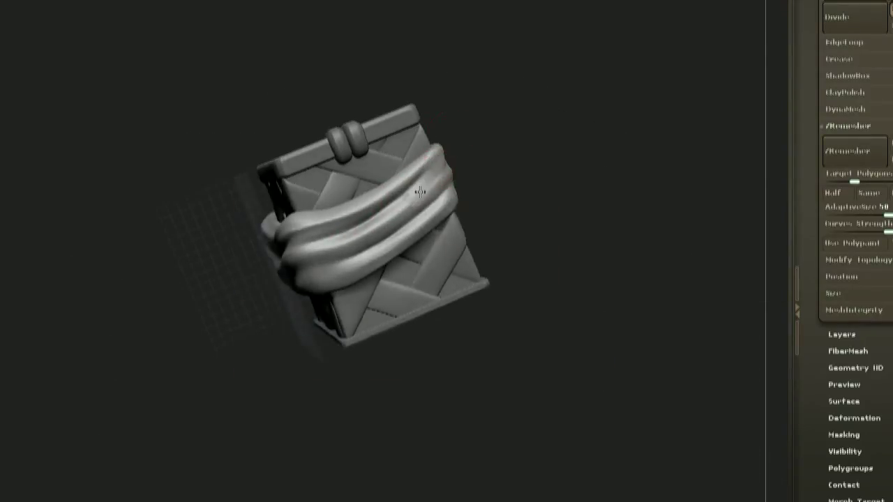
left_click_drag(604, 173, 646, 189)
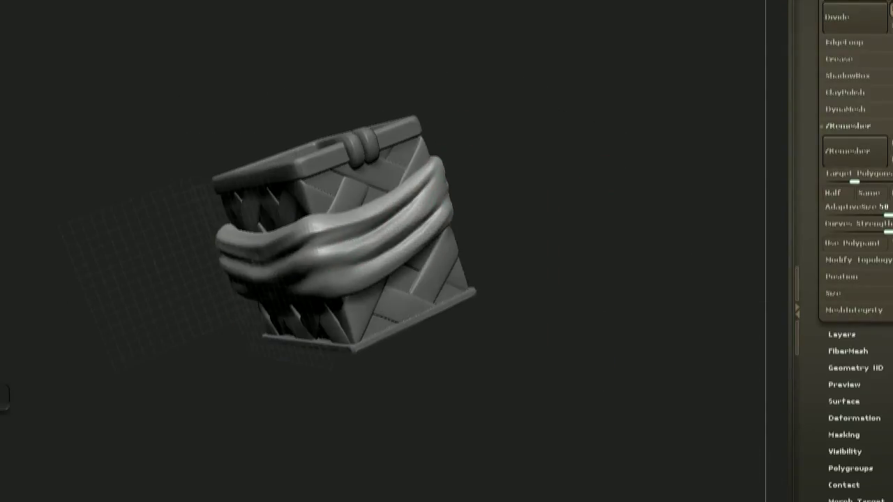
left_click_drag(544, 203, 547, 173)
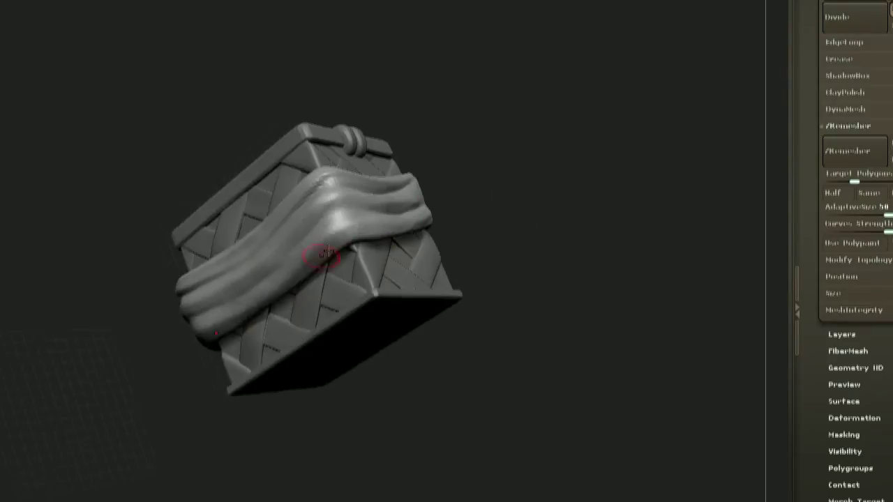
- Define the lower fold along the band's bottom edge and around the front corner
left_click_drag(175, 377, 215, 408)
mouse_move(209, 289)
left_mouse_down()
mouse_move(364, 213)
mouse_move(460, 196)
mouse_move(415, 241)
mouse_move(498, 249)
mouse_move(361, 275)
mouse_move(399, 273)
mouse_move(343, 246)
mouse_move(375, 264)
left_mouse_up()
key("space")
right_click(343, 245)
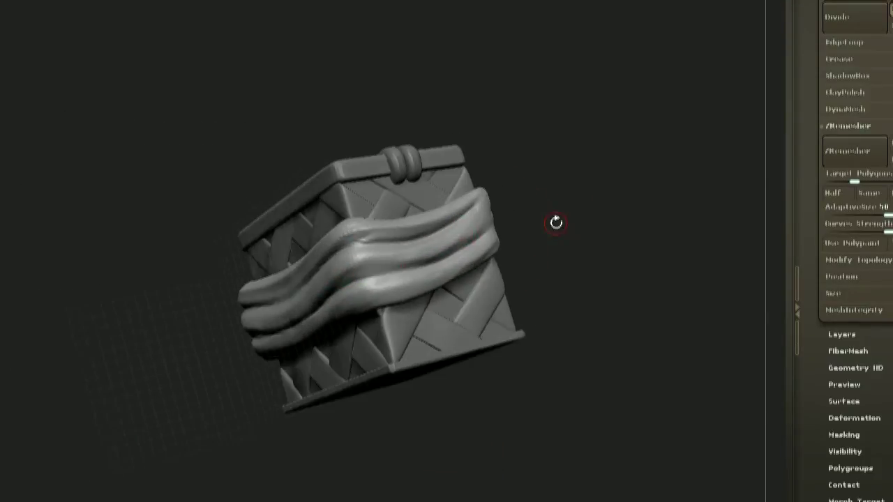
left_click_drag(555, 222, 557, 231)
- Use the Move brush to push the band's folds into uneven, wavy contours around the basket
key("b")
key("m")
key("v")
left_click_drag(821, 171, 822, 217)
left_click_drag(471, 207, 374, 258)
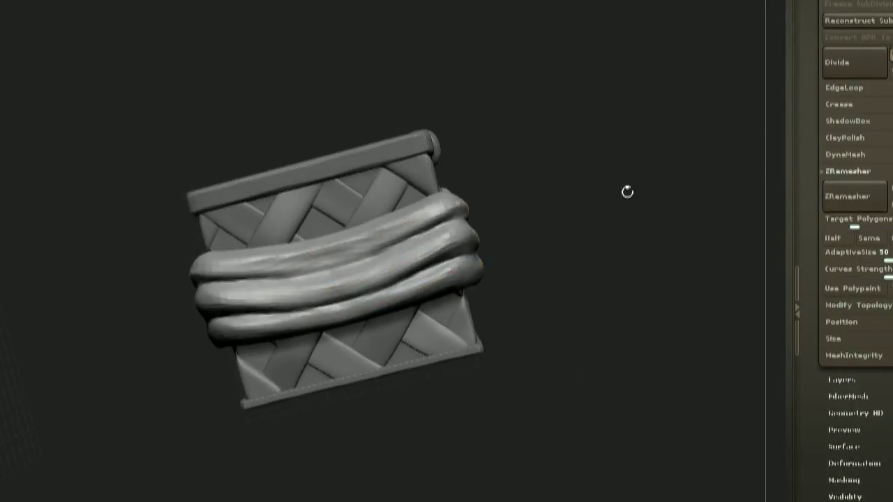
left_click_drag(631, 233, 586, 209)
left_click_drag(444, 241, 547, 220)
left_click_drag(607, 201, 236, 320)
left_click_drag(454, 244, 466, 198)
left_click_drag(456, 237, 453, 185)
left_click_drag(436, 136, 307, 150)
- Carve fold grooves into the band's ends on the back of the basket
key("space")
left_click_drag(251, 182, 428, 223, "alt")
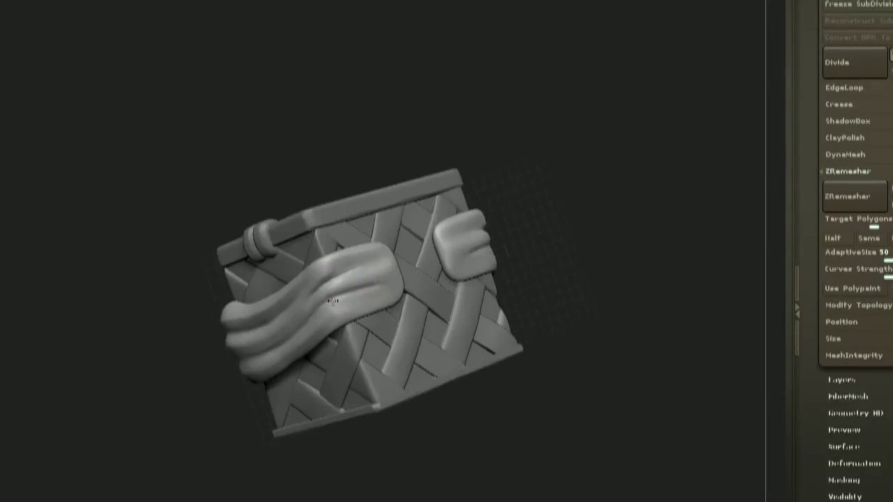
left_click_drag(433, 239, 427, 276, "alt")
left_click_drag(534, 223, 581, 214)
key("space")
mouse_move(537, 272)
left_mouse_down("alt")
mouse_move(532, 217)
mouse_move(472, 188)
mouse_move(481, 216)
left_mouse_up("alt")
- Shape and deepen the folds around the basket's rear corner and along the adjoining side
left_click_drag(408, 245, 419, 237)
mouse_move(489, 237)
left_mouse_down()
mouse_move(503, 213)
mouse_move(309, 295)
mouse_move(286, 319)
left_mouse_up()
mouse_move(374, 279)
left_mouse_down()
mouse_move(481, 231)
mouse_move(456, 278)
mouse_move(549, 196)
mouse_move(530, 209)
mouse_move(447, 223)
left_mouse_up()
mouse_move(516, 223)
left_mouse_down()
mouse_move(472, 184)
mouse_move(432, 230)
left_mouse_up()
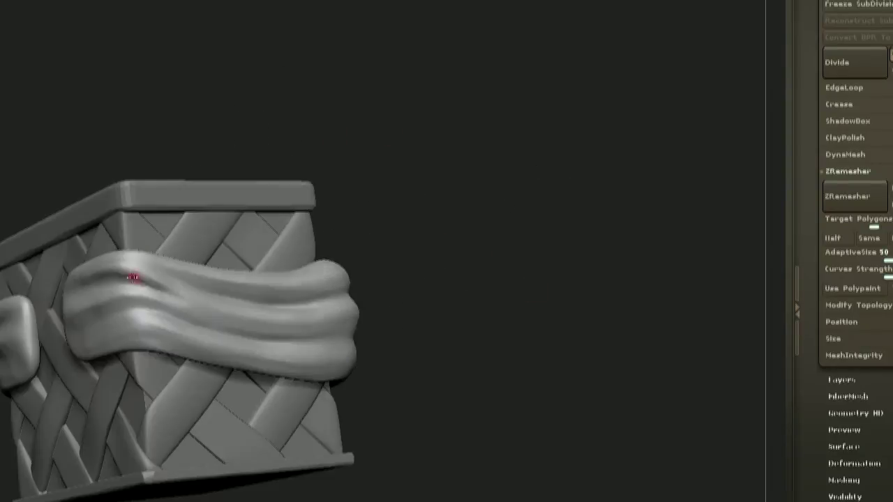
left_click_drag(432, 279, 465, 237)
left_click_drag(399, 352, 433, 292)
right_click(357, 405)
left_click_drag(174, 446, 175, 460)
mouse_move(425, 307)
left_mouse_down("alt")
mouse_move(458, 244)
mouse_move(408, 237)
left_mouse_up("alt")
- Subdivide the band and refine its folds along the front and corner
left_click(458, 217)
key("ctrl+d")
left_click_drag(392, 300, 330, 344)
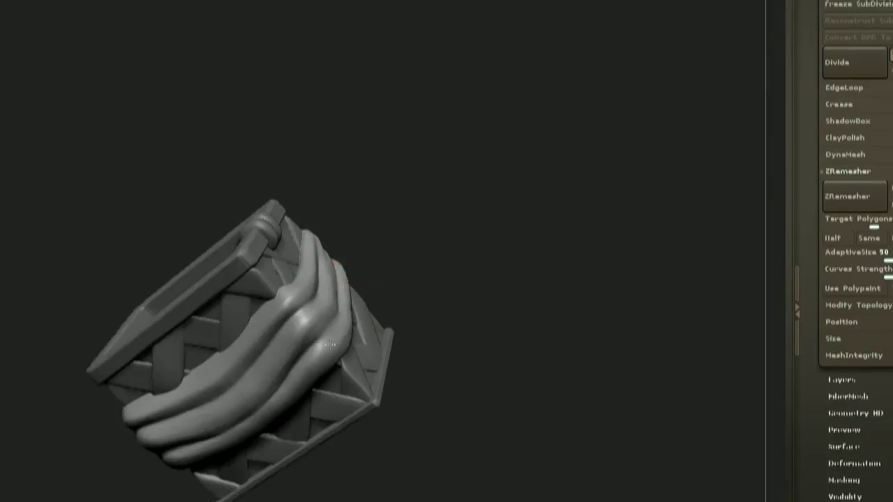
right_click_drag(353, 294, 349, 328)
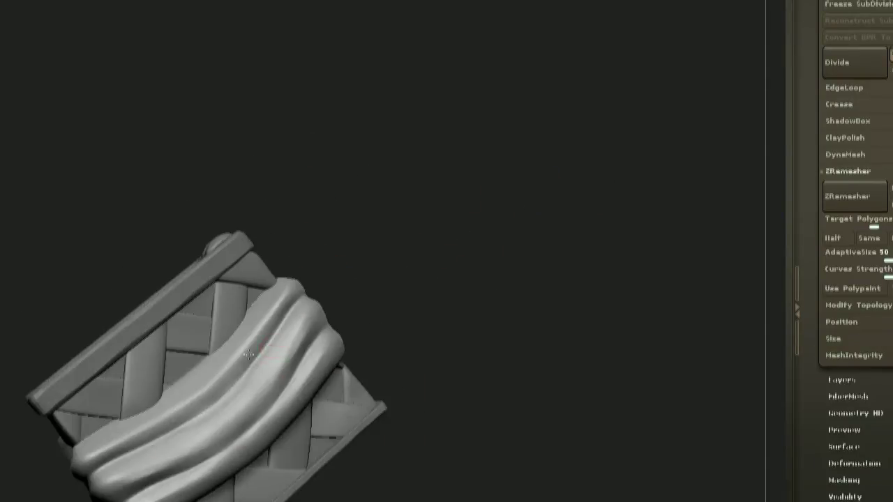
right_click(402, 263)
right_click_drag(403, 263, 381, 277)
left_click_drag(381, 276, 334, 282)
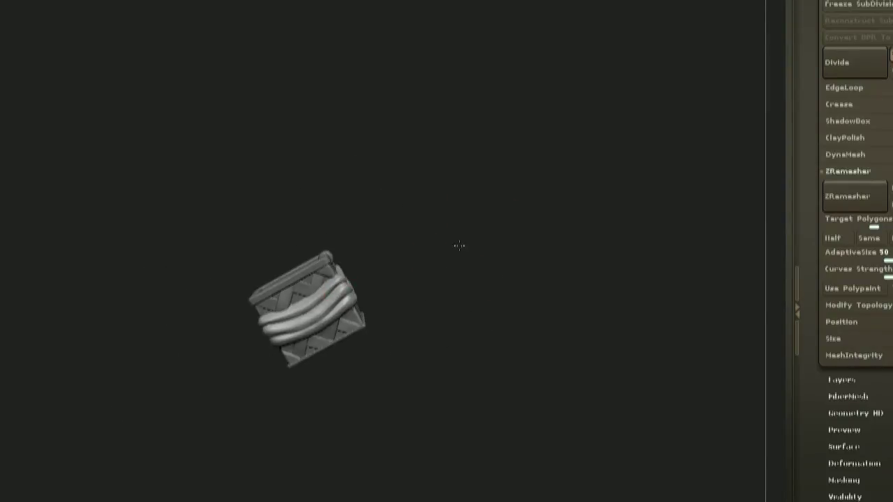
- Smooth the band's folds along the basket's side into a broader, softer cloth surface
right_click_drag(457, 221, 345, 267)
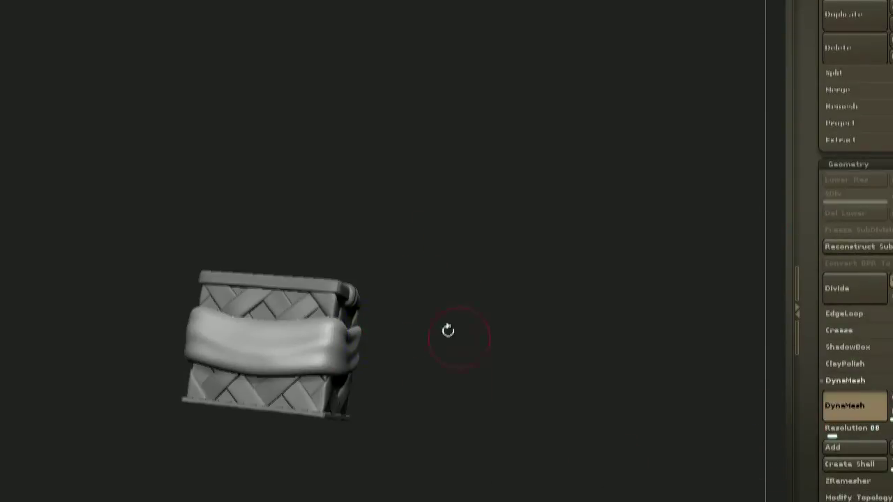
left_click_drag(572, 429, 334, 237)
key("space")
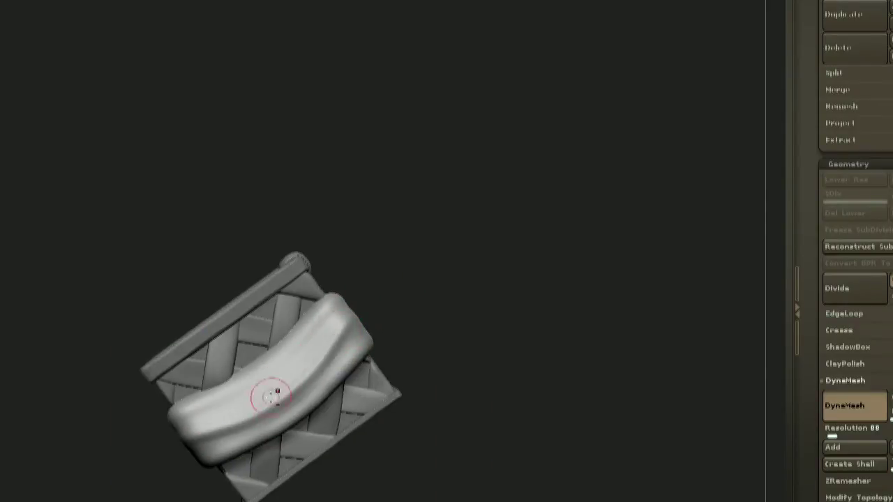
left_click_drag(457, 266, 397, 279)
mouse_move(436, 251)
left_mouse_down()
mouse_move(424, 265)
mouse_move(476, 281)
mouse_move(530, 237)
mouse_move(470, 259)
mouse_move(543, 242)
left_mouse_up()
key("space")
key("space")
mouse_move(460, 293)
left_mouse_down()
mouse_move(481, 288)
mouse_move(430, 313)
mouse_move(447, 300)
left_mouse_up()
- Carve long fold grooves along the band and around its corners
mouse_move(403, 363)
left_mouse_down()
mouse_move(533, 265)
mouse_move(504, 278)
left_mouse_up()
key("space")
left_click_drag(556, 228, 585, 236)
left_click_drag(530, 244, 562, 262)
left_click_drag(497, 273, 518, 275)
left_click_drag(370, 351, 448, 291)
left_click_drag(493, 238, 515, 312)
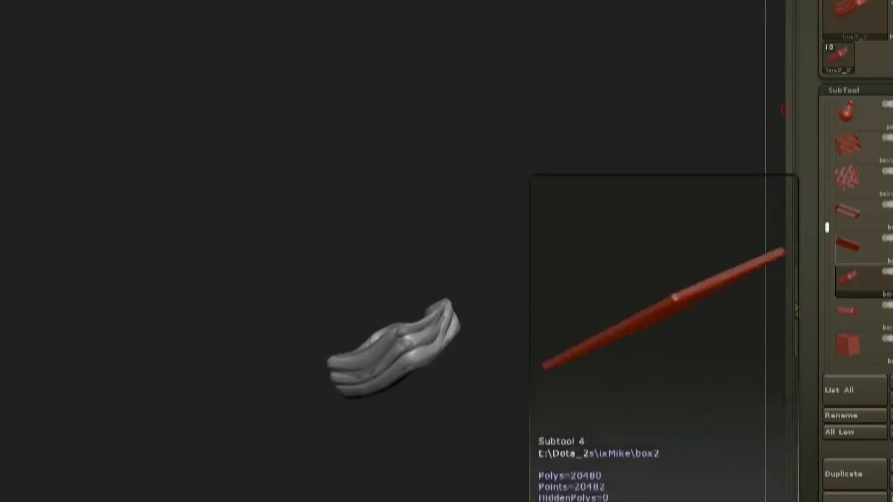
- Select the box2_1 band subtool and display the woven basket pieces together with it
left_click(827, 225)
left_click(867, 309)
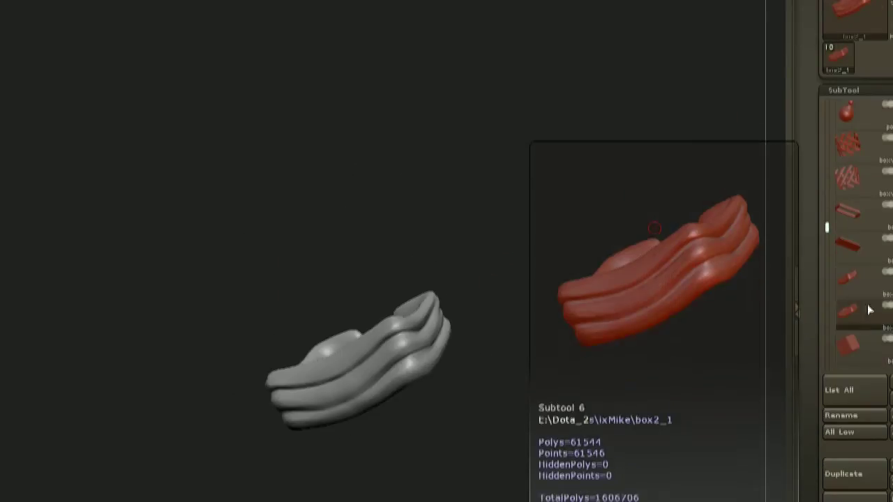
left_click(892, 347)
left_click(892, 179)
left_click(892, 212)
scroll(848, 311, "down", 1)
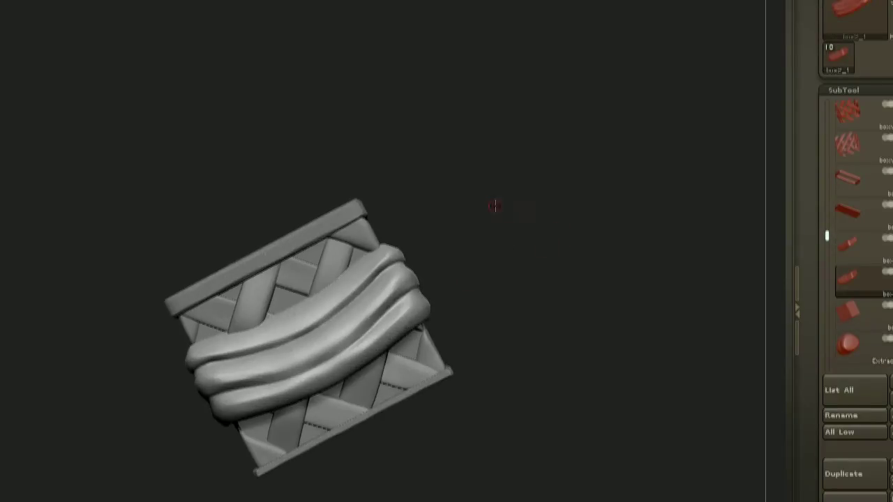
- Sculpt softer secondary creases into the folds on the basket's long side
left_click_drag(482, 186, 518, 194)
key("space")
left_click(388, 324)
mouse_move(488, 328)
left_mouse_down("alt")
mouse_move(494, 266)
mouse_move(432, 408)
mouse_move(525, 300)
left_mouse_up("alt")
key("space")
left_click_drag(506, 216, 502, 251, "alt")
key("space")
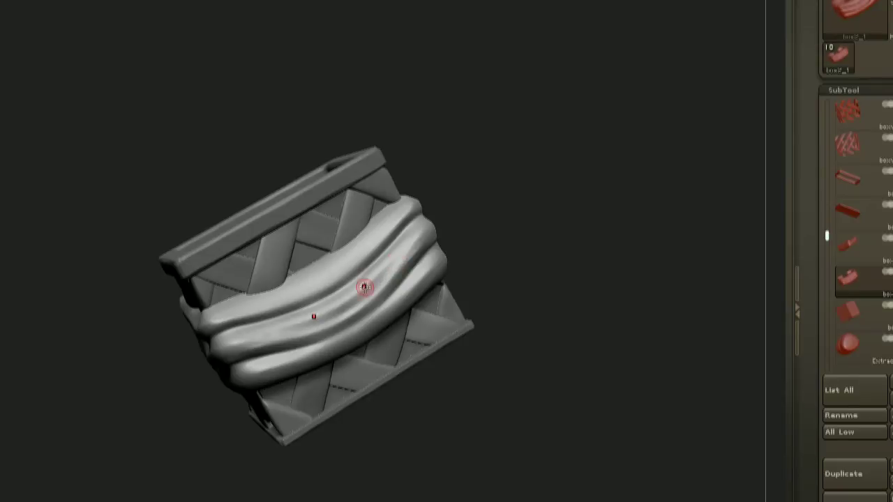
- Add finer branching creases between the main folds and smooth the lower fold near the band's corner
left_click_drag(558, 262, 546, 235)
mouse_move(499, 252)
left_mouse_down()
mouse_move(491, 244)
mouse_move(499, 279)
left_mouse_up()
left_click_drag(413, 243, 385, 276)
mouse_move(489, 272)
left_mouse_down()
mouse_move(353, 319)
mouse_move(431, 267)
mouse_move(422, 272)
left_mouse_up()
left_click_drag(304, 377, 265, 389, "shift")
left_click_drag(488, 230, 424, 253)
left_click_drag(558, 251, 568, 282)
key("space")
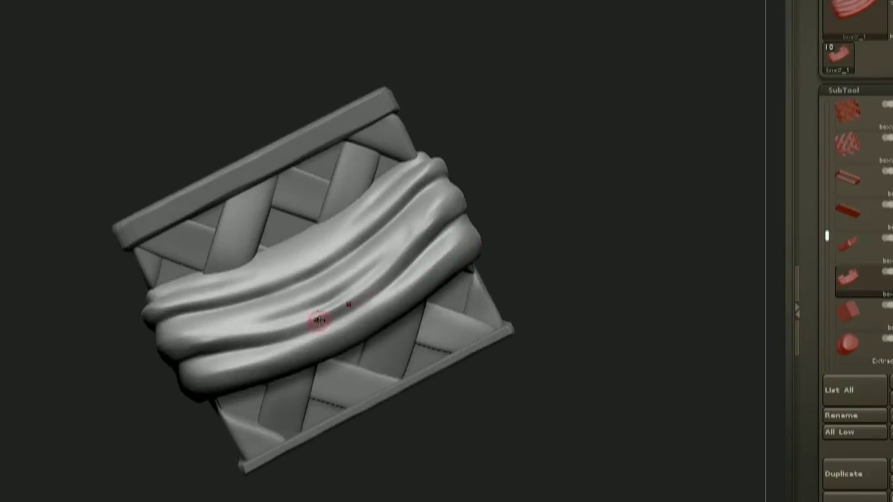
- Deepen the creases across the long side and blend them into the folds at the front corner
left_click_drag(392, 245, 343, 276)
left_click_drag(271, 369, 481, 277)
left_click_drag(488, 314, 513, 262)
left_click_drag(452, 301, 402, 296)
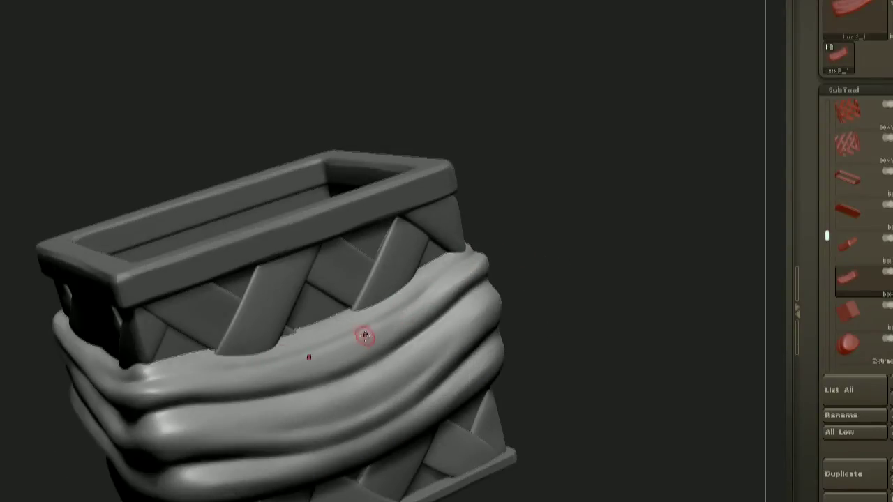
left_click_drag(522, 277, 357, 322)
mouse_move(466, 314)
left_mouse_down("alt")
mouse_move(426, 334)
mouse_move(469, 323)
left_mouse_up("alt")
left_click_drag(384, 373, 544, 283)
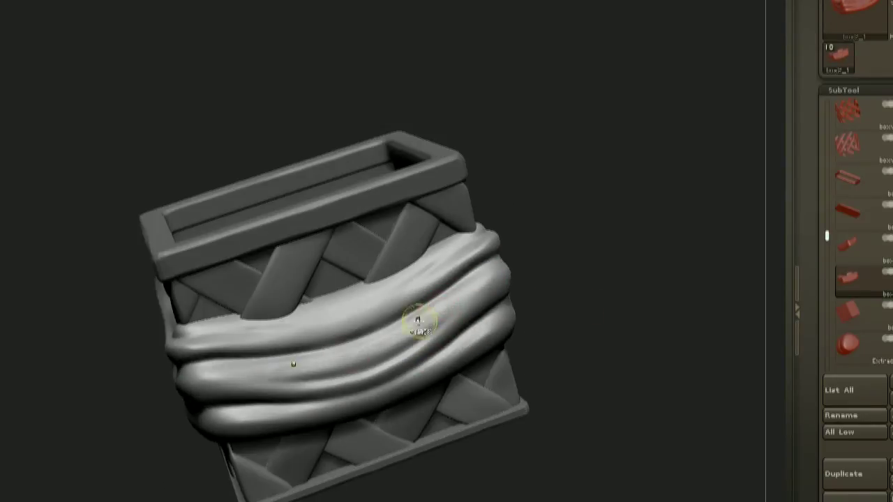
- Shape converging folds on the basket's short side and continue them around its corner
left_click_drag(417, 321, 571, 295)
left_click_drag(388, 338, 492, 282)
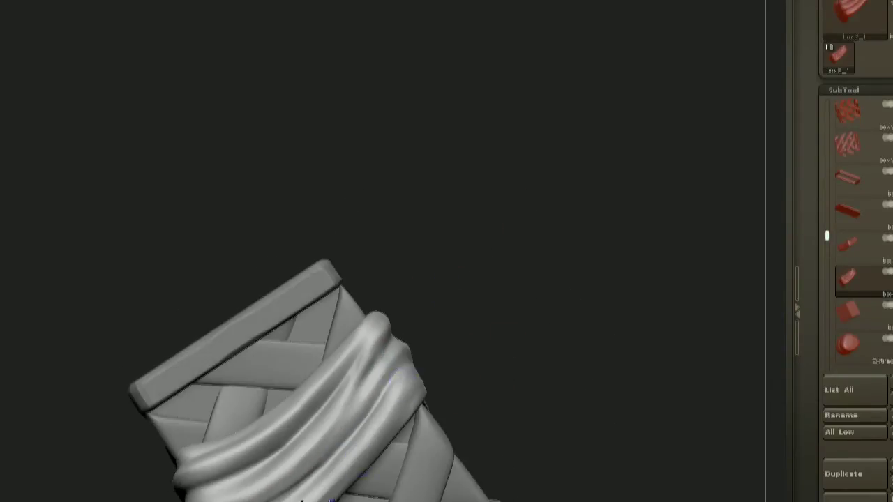
mouse_move(502, 293)
left_mouse_down()
mouse_move(342, 300)
mouse_move(364, 265)
mouse_move(458, 271)
mouse_move(511, 241)
mouse_move(493, 255)
left_mouse_up()
key("space")
mouse_move(502, 278)
left_mouse_down()
mouse_move(527, 287)
mouse_move(506, 293)
mouse_move(492, 234)
left_mouse_up()
mouse_move(530, 335)
left_mouse_down()
mouse_move(471, 334)
mouse_move(367, 395)
left_mouse_up()
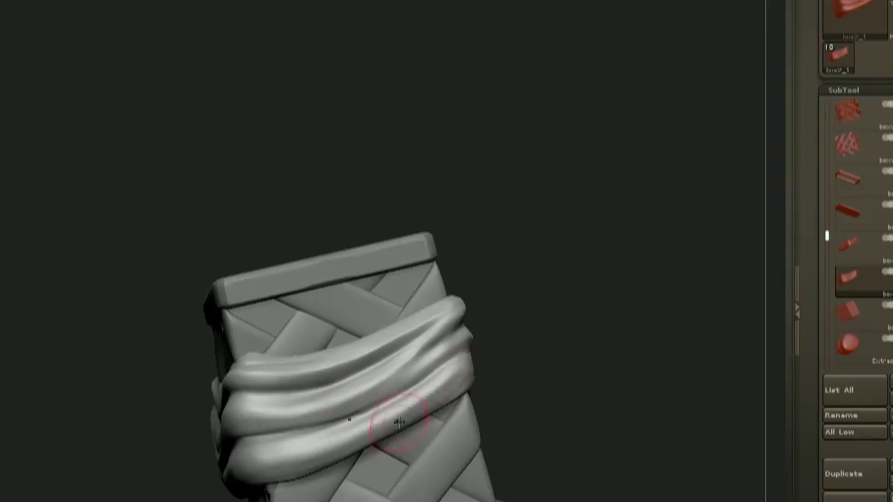
left_click_drag(456, 381, 435, 350)
- Check the folded band from all around the basket and save the tool
left_click_drag(537, 279, 649, 307)
left_click_drag(502, 307, 457, 286)
mouse_move(447, 244)
left_mouse_down()
mouse_move(464, 239)
mouse_move(444, 214)
mouse_move(447, 272)
mouse_move(453, 254)
left_mouse_up()
left_click_drag(509, 328, 508, 277, "alt")
left_click_drag(486, 203, 418, 216)
left_click_drag(463, 262, 521, 242, "alt")
key("ctrl+shift+t")
key("Return")
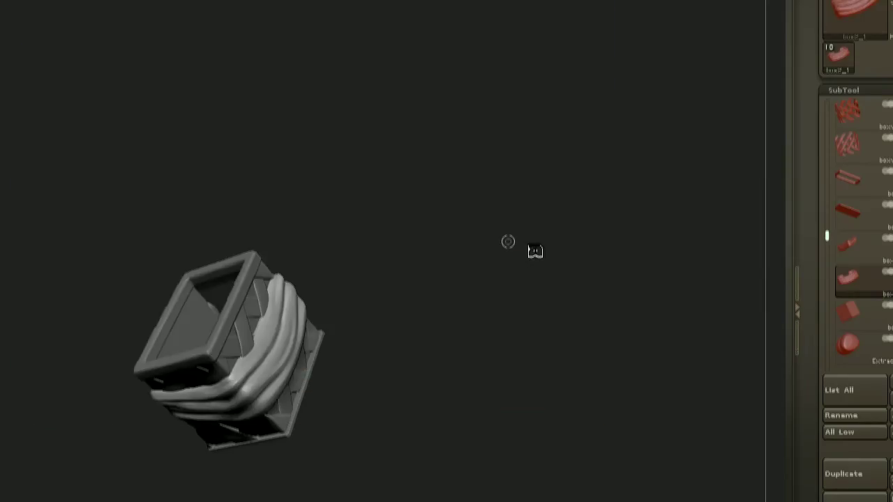
- Bring the whole walrus courier and the fish back into view beside the basket
left_click_drag(429, 258, 426, 317)
left_click_drag(533, 187, 643, 229)
left_click_drag(545, 177, 613, 183)
left_click_drag(488, 307, 586, 234)
left_click_drag(567, 292, 582, 193)
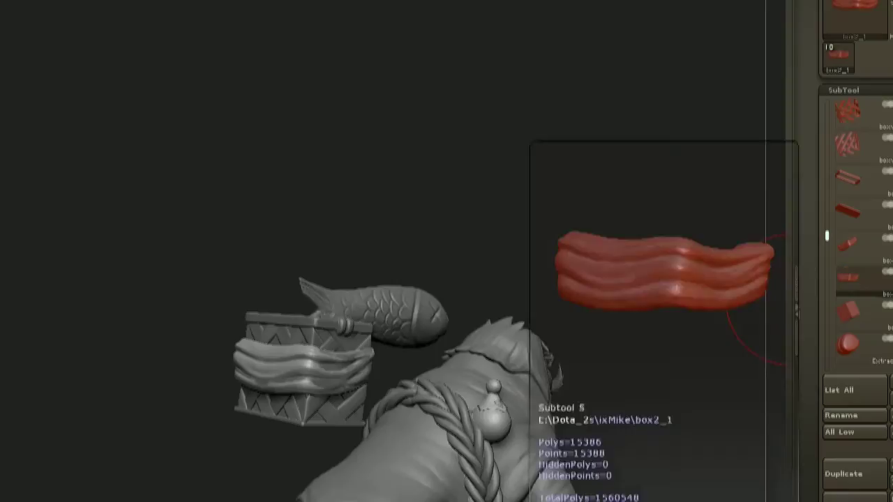
left_click_drag(628, 279, 600, 293)
- Delete the leftover duplicate band subtool from the basket
left_click(365, 379, "alt")
left_click(854, 498)
left_click(727, 499)
mouse_move(728, 403)
left_mouse_down("alt")
mouse_move(614, 283)
mouse_move(621, 323)
left_mouse_up("alt")
left_click_drag(562, 111, 581, 175)
- Select the walrus body subtool and hide the basket pieces and the gourd
left_click(827, 175)
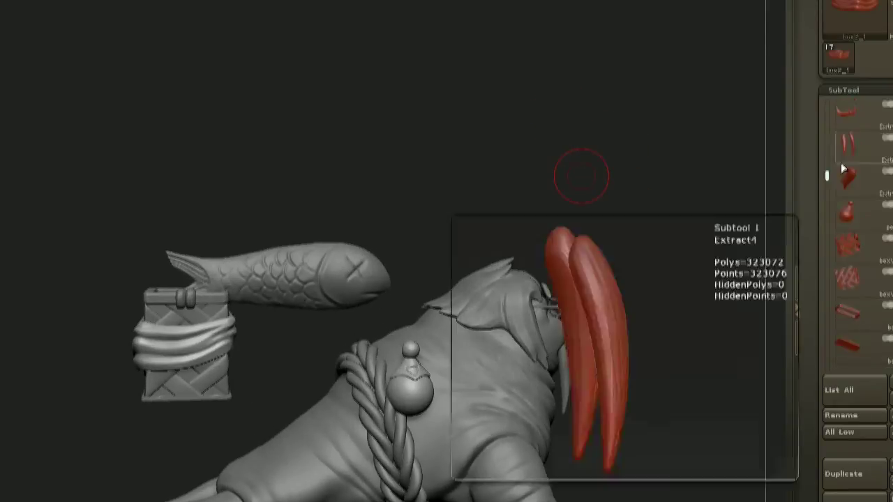
left_click(848, 241)
left_click(827, 105)
left_click(851, 212)
left_click(828, 186)
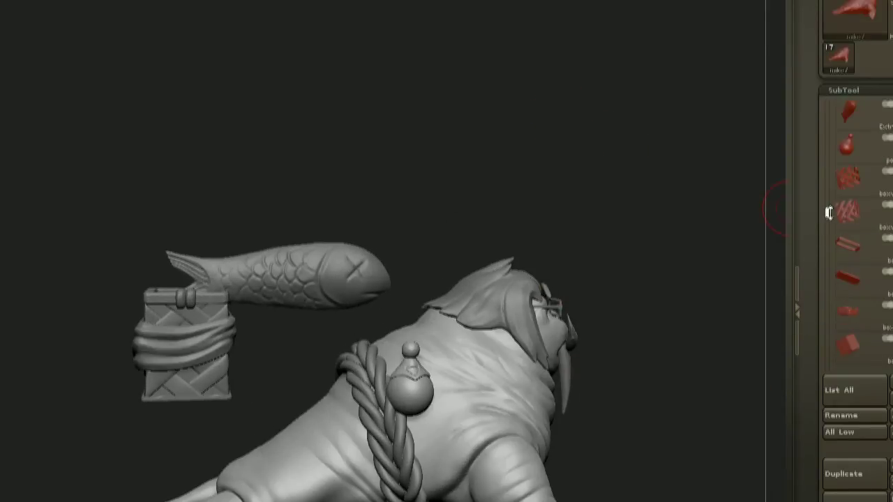
left_click(827, 211)
left_click(827, 242)
left_click(827, 143)
left_click(827, 104)
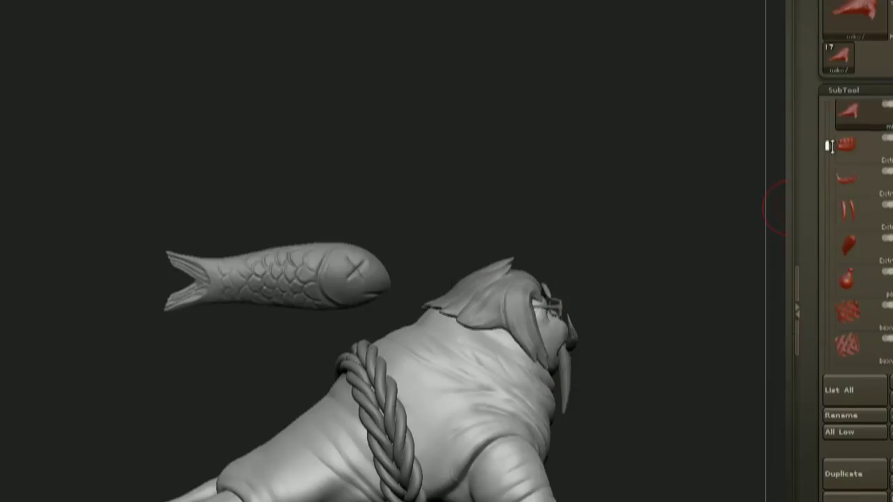
- Select the rope subtool at the end of the list and enter the name mike1
left_click(827, 300)
left_click(845, 251)
type("mike1")
key("Return")
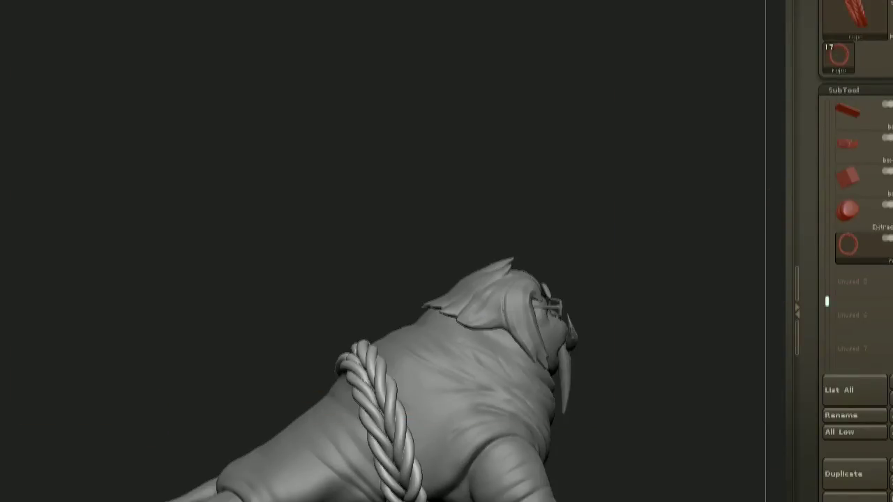
- Slightly adjust the rope around the walrus's waist with the Size deformation
left_click_drag(607, 142, 453, 150)
left_click_drag(855, 481, 856, 382)
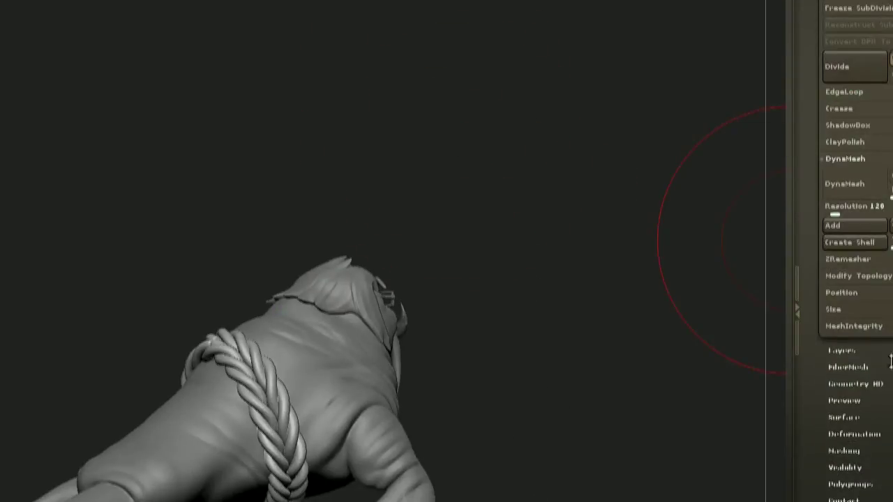
left_click(854, 434)
left_click_drag(889, 350, 882, 350)
- Push the braided rope into place so it wraps closely around the walrus's belly and back
left_click_drag(680, 446, 624, 371)
left_click_drag(581, 417, 609, 227, "alt")
right_click_drag(328, 274, 275, 185)
left_click_drag(313, 430, 223, 365)
left_click_drag(245, 222, 274, 304)
left_click_drag(279, 446, 587, 150)
mouse_move(306, 335)
left_mouse_down()
mouse_move(412, 193)
mouse_move(550, 130)
mouse_move(362, 265)
mouse_move(430, 205)
mouse_move(397, 207)
mouse_move(520, 190)
left_mouse_up()
key("space")
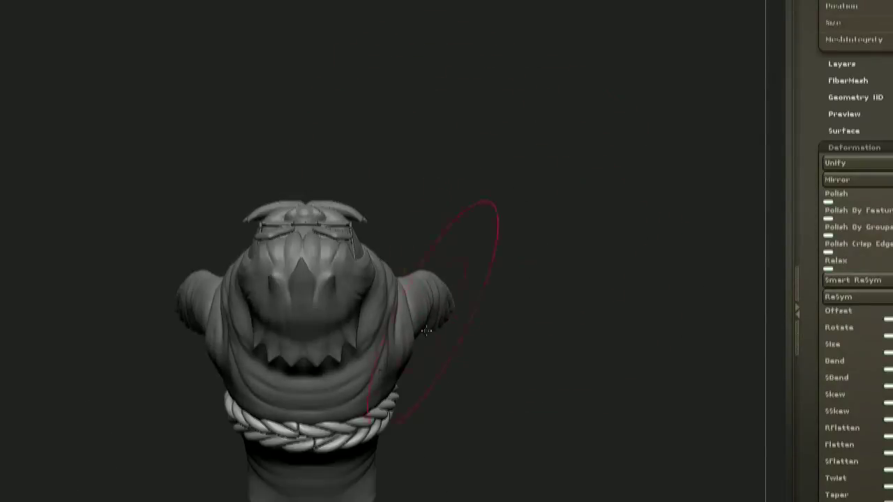
left_click_drag(632, 170, 371, 357)
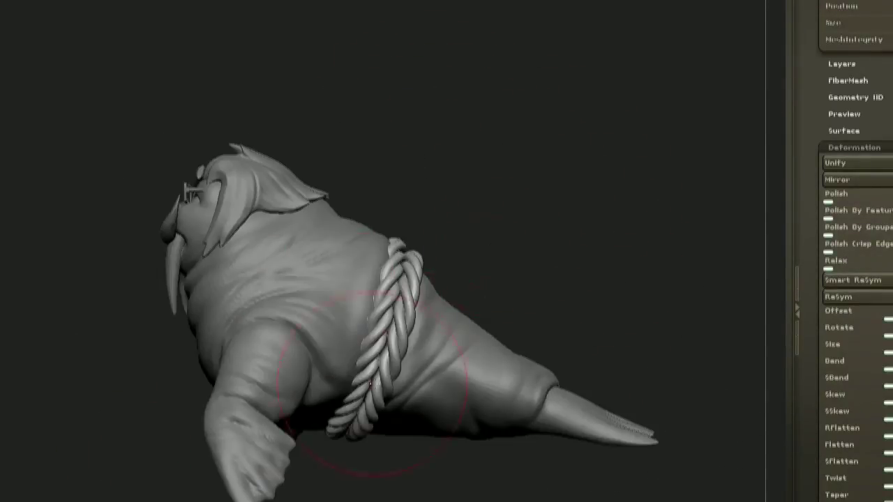
- Fit the upper part of the rope against the walrus's back and inspect the body from both sides
left_click_drag(499, 284, 548, 161)
left_click(406, 291, "alt")
left_click_drag(406, 292, 564, 424)
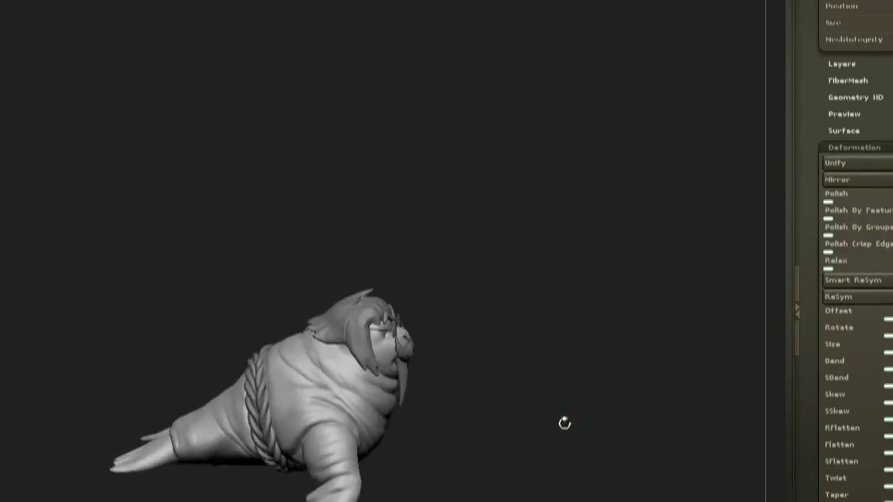
left_click_drag(629, 413, 732, 398)
- Try several different materials on the complete courier model
left_click_drag(808, 84, 807, 237)
left_click(2, 363)
left_click(34, 374)
left_click(3, 363)
left_click(291, 275)
left_click_drag(377, 262, 349, 272)
left_click(3, 363)
left_click_drag(53, 351, 40, 351)
left_click(3, 363)
left_click(58, 435)
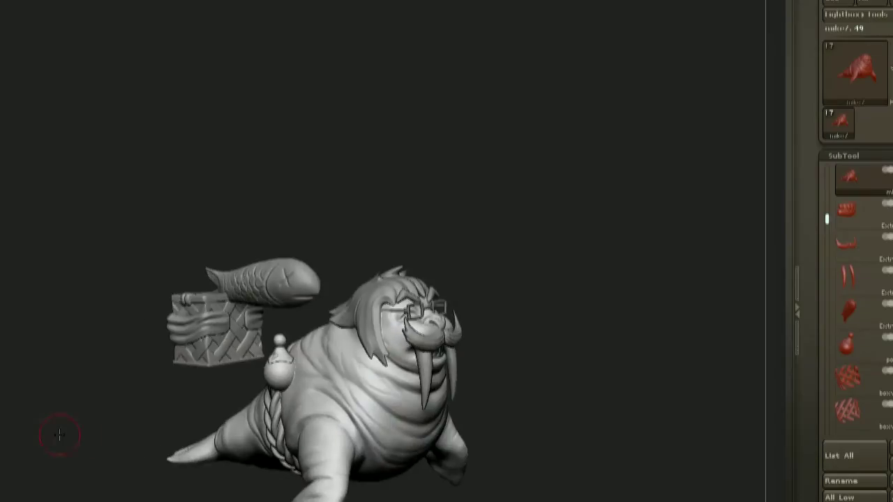
left_click(3, 362)
left_click(148, 284)
- Place a duplicate of the rim binding on an adjoining side of the basket
key("b")
left_click(206, 196)
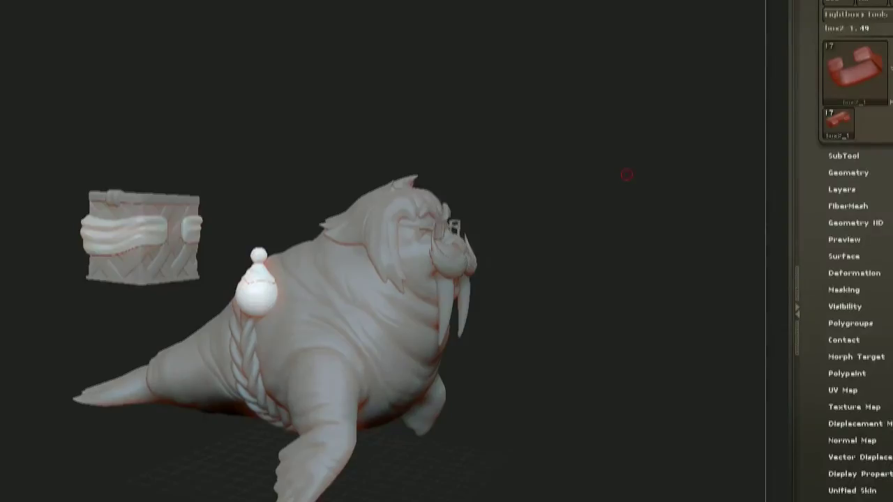
left_click_drag(623, 175, 590, 222)
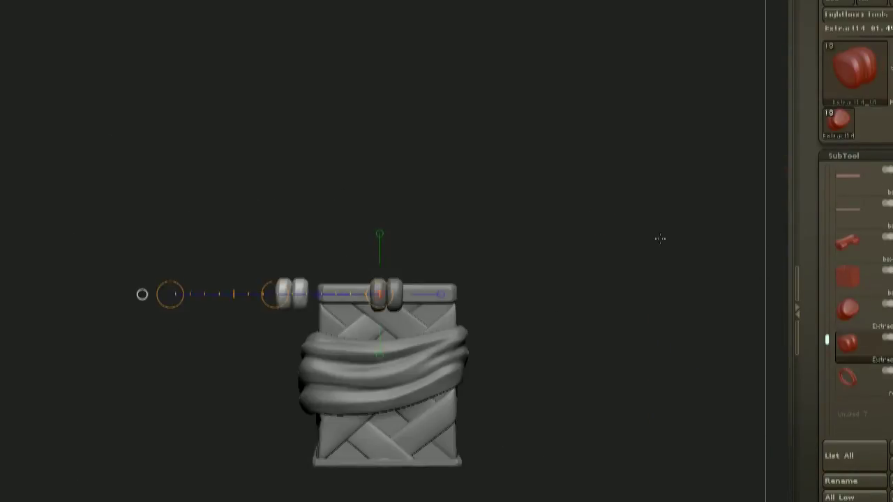
scroll(854, 251, "down", 5)
left_click_drag(546, 334, 516, 237)
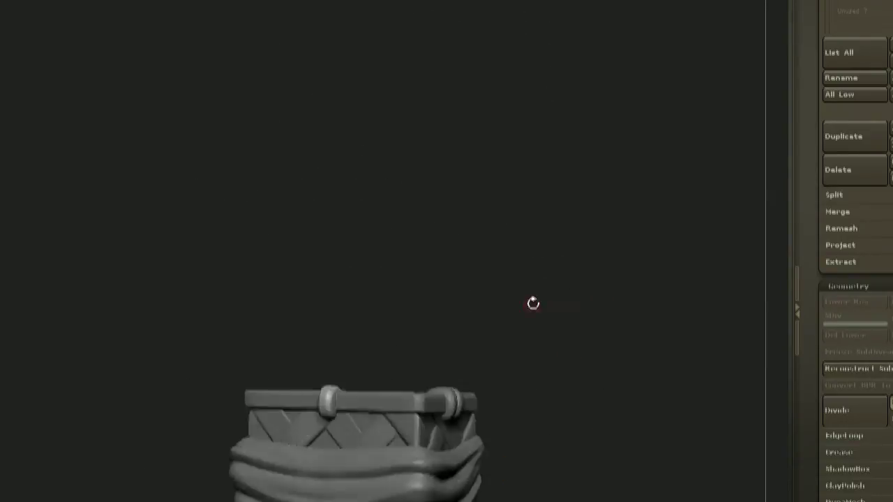
left_click_drag(532, 302, 565, 325)
- Duplicate the band subtool and rebuild it as a low-poly mesh with ZRemesher
left_click_drag(820, 84, 820, 486)
left_click_drag(827, 341, 827, 318)
left_click(844, 296)
key("ctrl+shift+d")
left_click_drag(537, 410, 542, 346)
left_click_drag(820, 483, 820, 10)
left_click_drag(777, 403, 670, 307)
left_click(847, 473)
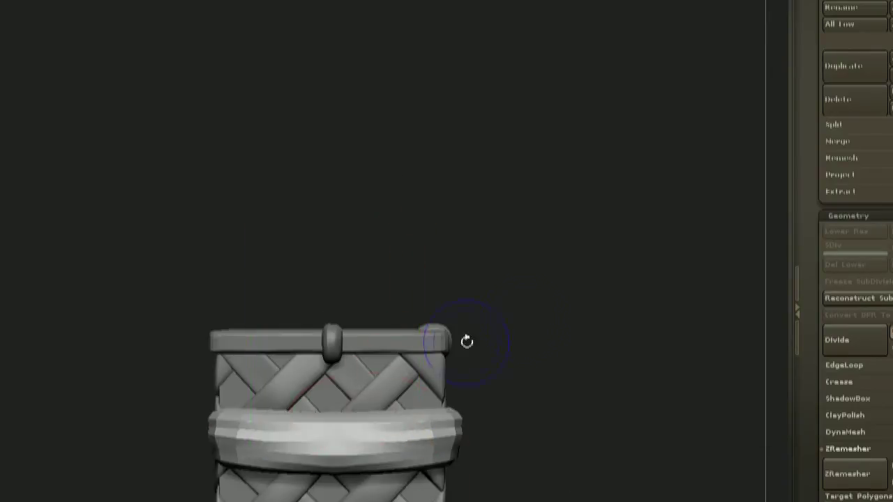
- Pull the middle of the band up into a peak beneath the binding on the basket's long side
left_click_drag(334, 466, 335, 398)
left_click_drag(502, 349, 558, 349)
mouse_move(386, 446)
left_mouse_down()
mouse_move(385, 477)
mouse_move(535, 333)
left_mouse_up()
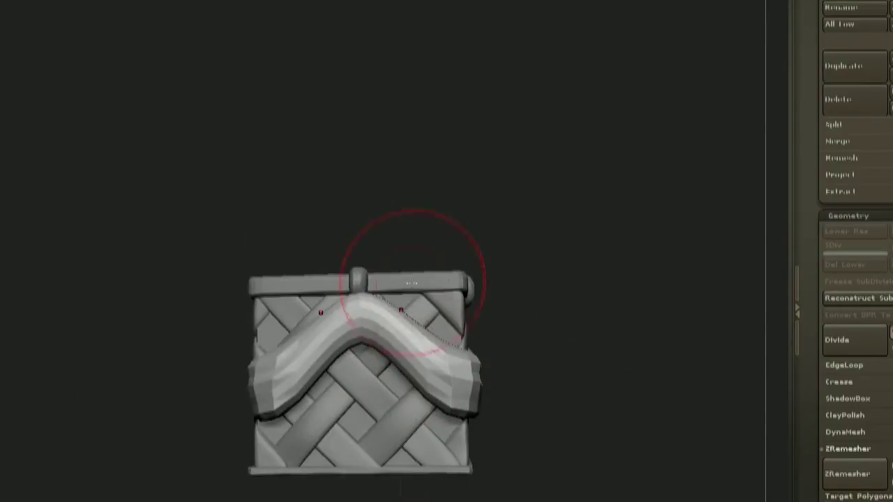
mouse_move(379, 259)
left_mouse_down()
mouse_move(432, 384)
mouse_move(432, 349)
left_mouse_up()
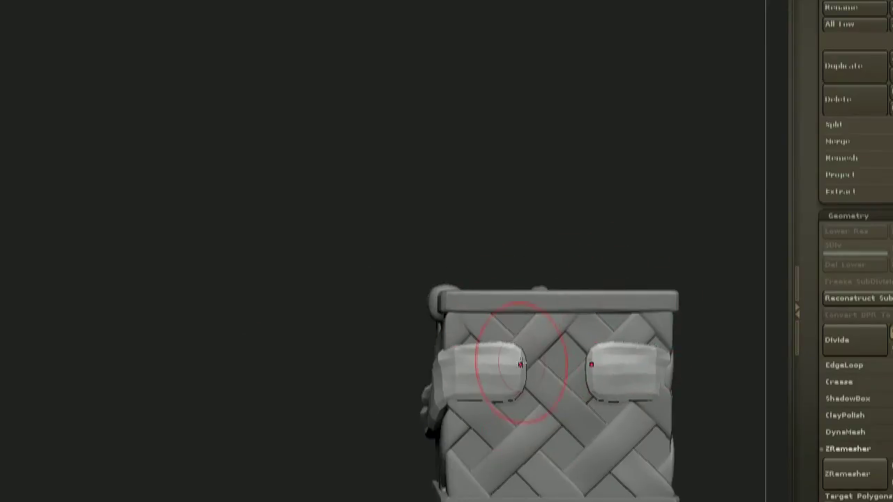
- Reshape the rounded ends of the band on the back of the basket
left_click_drag(521, 348, 515, 364)
left_click_drag(519, 399, 514, 385)
left_click_drag(628, 261, 640, 261)
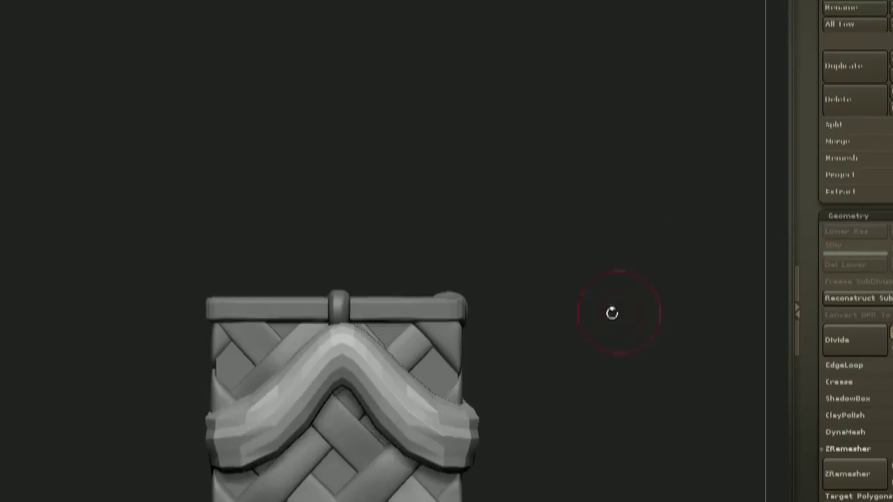
- Adjust the draped band's upper edge where it meets the basket's corners
left_click_drag(453, 404, 458, 388)
mouse_move(614, 335)
left_mouse_down()
mouse_move(530, 335)
mouse_move(607, 335)
left_mouse_up()
key("space")
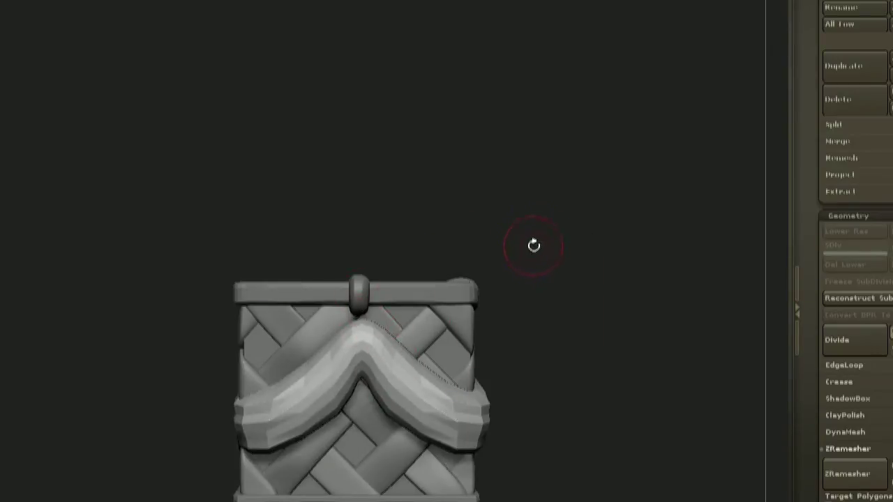
left_click_drag(544, 364, 553, 388, "alt")
- Move the long-side rim binding sideways to centre it above the band's peak
left_click(314, 182, "alt")
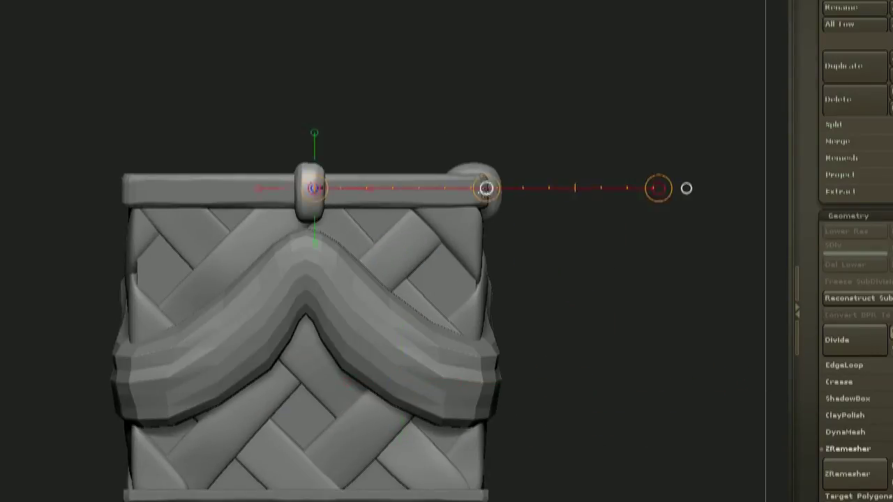
left_click(429, 323, "alt")
key("q")
- Narrow the band at its peak, rebuild it with ZRemesher and check its polygon wireframe
key("space")
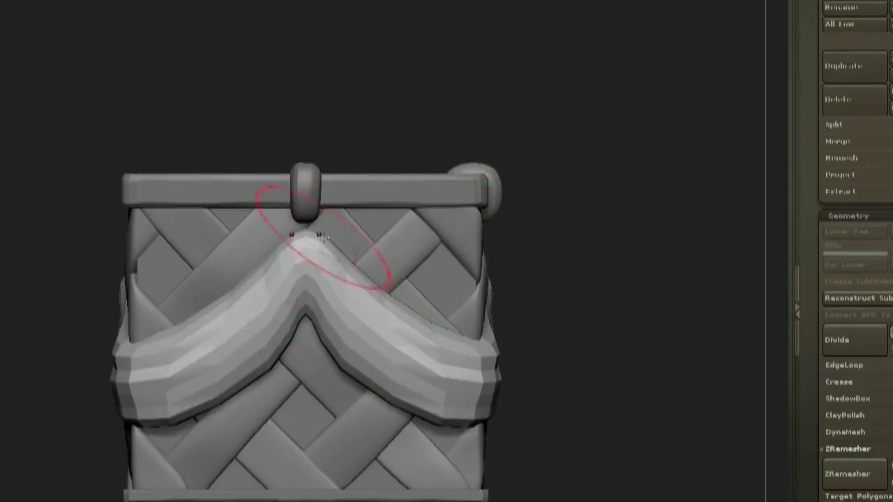
key("space")
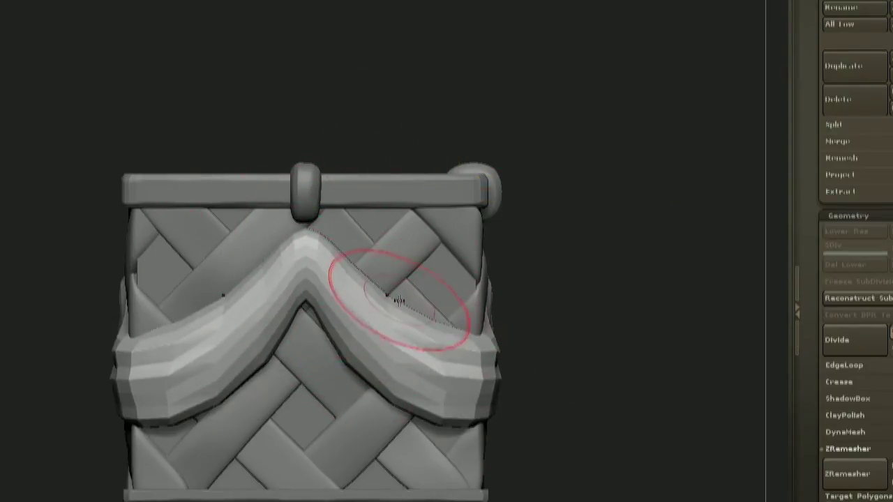
left_click(864, 469)
key("shift+f")
key("shift+f")
- Pull in the draped band's upper edge on the slope beside its peak
key("space")
key("space")
left_click_drag(585, 276, 600, 314, "alt")
key("space")
left_click_drag(397, 285, 380, 285)
key("space")
- Reshape the draped band along its slope and around the basket's corner so its edges follow the basket's sides
mouse_move(714, 253)
left_mouse_down()
mouse_move(677, 259)
mouse_move(643, 289)
mouse_move(666, 295)
mouse_move(583, 379)
mouse_move(523, 379)
left_mouse_up()
key("space")
mouse_move(607, 314)
left_mouse_down()
mouse_move(643, 307)
mouse_move(630, 288)
mouse_move(600, 328)
mouse_move(598, 274)
mouse_move(558, 279)
left_mouse_up()
left_click_drag(349, 392, 350, 408)
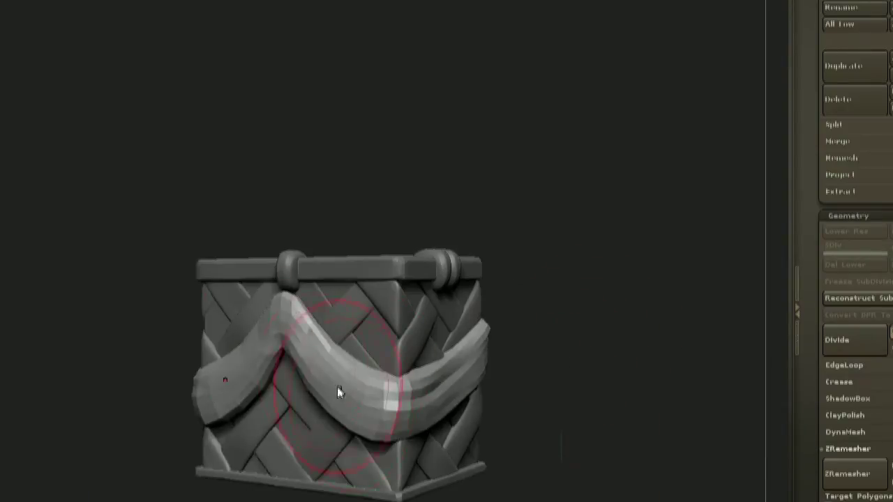
left_click_drag(593, 279, 550, 296)
left_click_drag(605, 291, 596, 305)
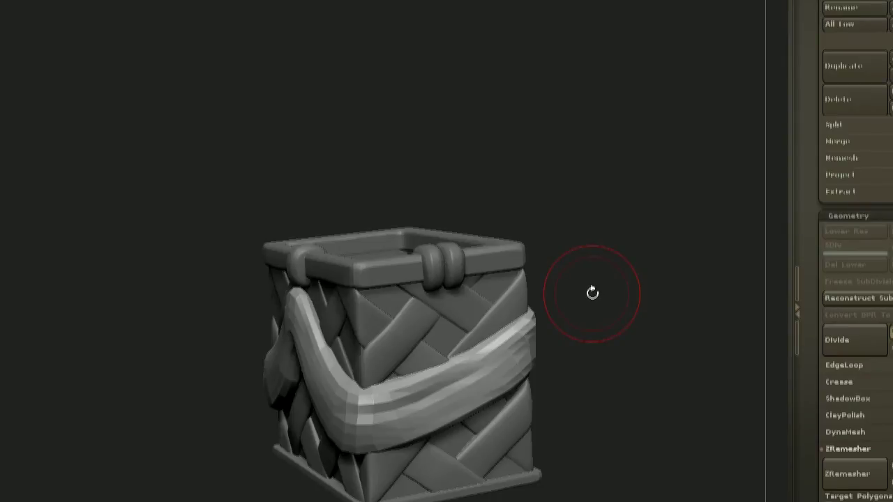
mouse_move(592, 293)
left_mouse_down()
mouse_move(607, 273)
mouse_move(512, 309)
mouse_move(595, 281)
left_mouse_up()
- Subdivide the draped band once, smooth its faceted surface and resize the TrimDynamic brush
key("ctrl+d")
mouse_move(566, 307)
left_mouse_down("alt")
mouse_move(554, 274)
mouse_move(523, 288)
mouse_move(562, 286)
mouse_move(496, 321)
left_mouse_up("alt")
left_click_drag(614, 231, 631, 334)
left_click_drag(636, 138, 690, 209, "shift")
left_click_drag(474, 374, 483, 259, "alt")
key("space")
left_click_drag(554, 264, 516, 279, "alt")
mouse_move(551, 347)
left_mouse_down("shift")
mouse_move(638, 299)
mouse_move(593, 369)
left_mouse_up("shift")
key("space")
left_click(594, 255)
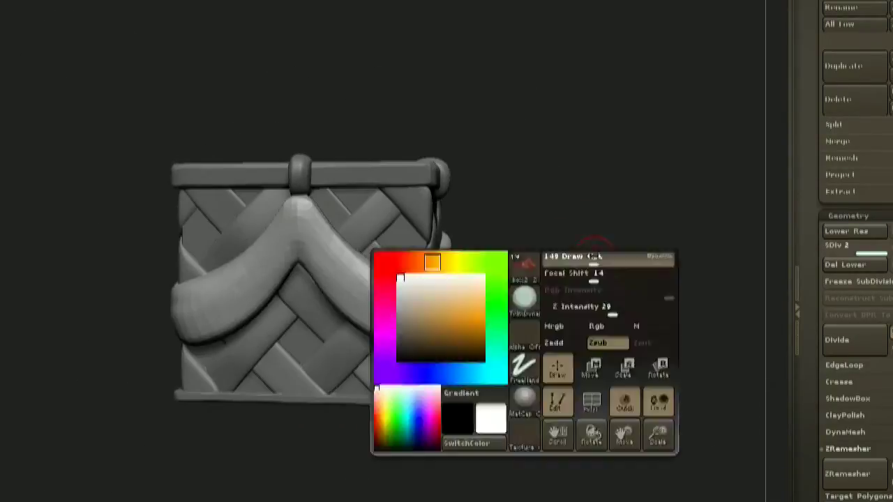
- Flatten the band's surface with TrimDynamic and smooth it from the peak to the basket's corner
left_click_drag(405, 149, 390, 210)
left_click_drag(593, 404, 551, 461)
left_click_drag(593, 334, 558, 314)
key("space")
mouse_move(558, 349)
left_mouse_down("shift")
mouse_move(594, 363)
mouse_move(582, 398)
left_mouse_up("shift")
mouse_move(537, 363)
left_mouse_down()
mouse_move(486, 406)
mouse_move(485, 434)
left_mouse_up()
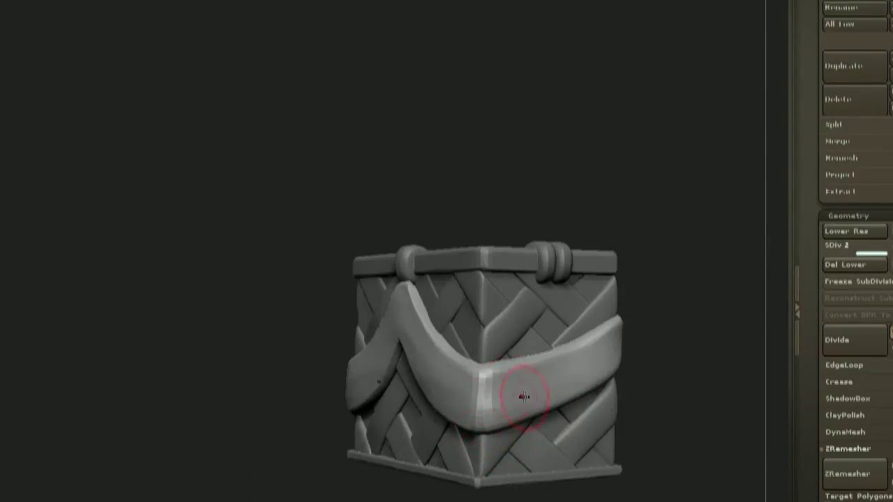
- Smooth the band across the basket's short side and around its adjoining corners
mouse_move(687, 237)
left_mouse_down("shift")
mouse_move(637, 221)
mouse_move(491, 232)
left_mouse_up("shift")
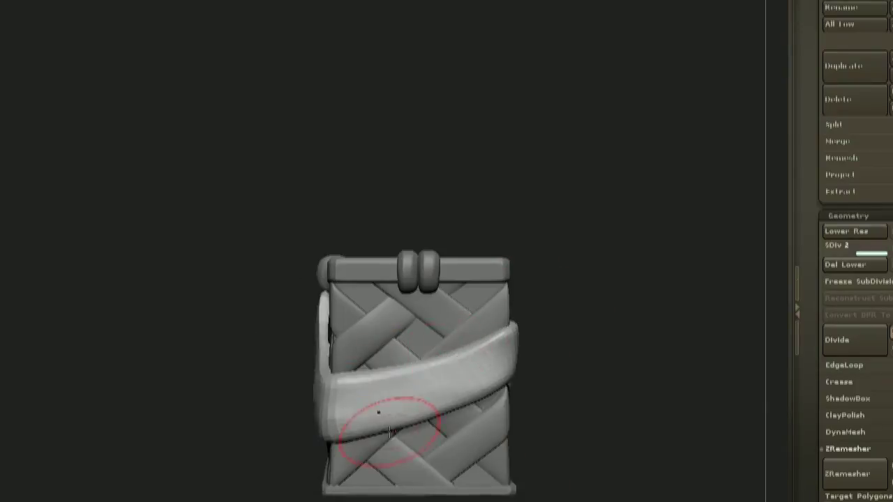
left_click_drag(526, 312, 600, 342, "shift")
left_click_drag(506, 252, 579, 271)
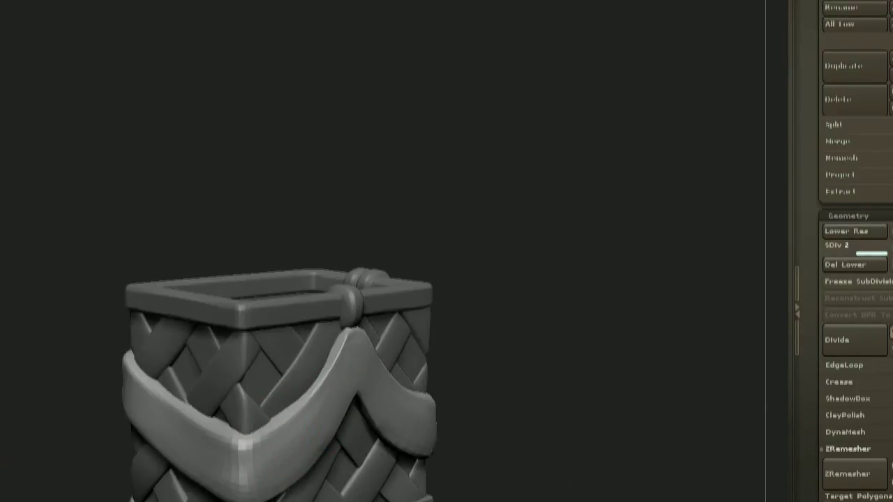
mouse_move(613, 308)
left_mouse_down()
mouse_move(589, 319)
mouse_move(530, 254)
left_mouse_up()
- Raise the band's subdivision level and sculpt the first lengthwise cloth folds from the peak around the corner
key("d")
left_click_drag(687, 287, 652, 296)
key("d")
left_click_drag(833, 481, 843, 342)
mouse_move(580, 377)
left_mouse_down()
mouse_move(579, 301)
mouse_move(610, 237)
mouse_move(524, 152)
mouse_move(481, 255)
left_mouse_up()
right_click_drag(474, 257, 162, 276)
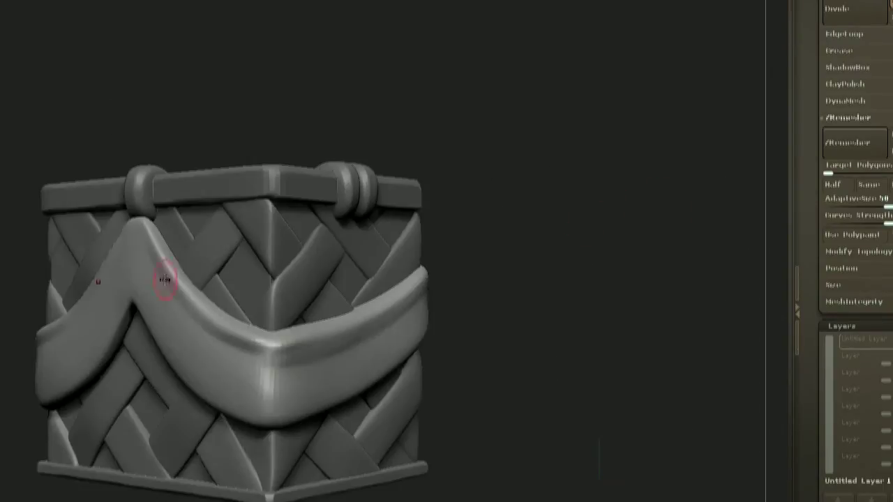
mouse_move(523, 183)
left_mouse_down()
mouse_move(567, 239)
mouse_move(608, 240)
left_mouse_up()
left_click_drag(244, 240, 285, 305)
left_click_drag(599, 279, 516, 282)
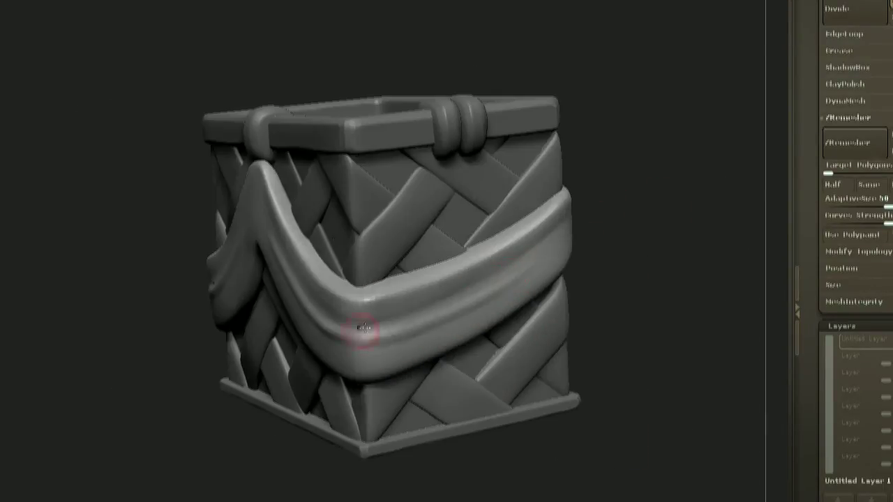
- Extend and deepen the cloth folds across the short side, running them up towards the long-side peak
right_click_drag(369, 346, 233, 258)
right_click_drag(576, 227, 470, 307)
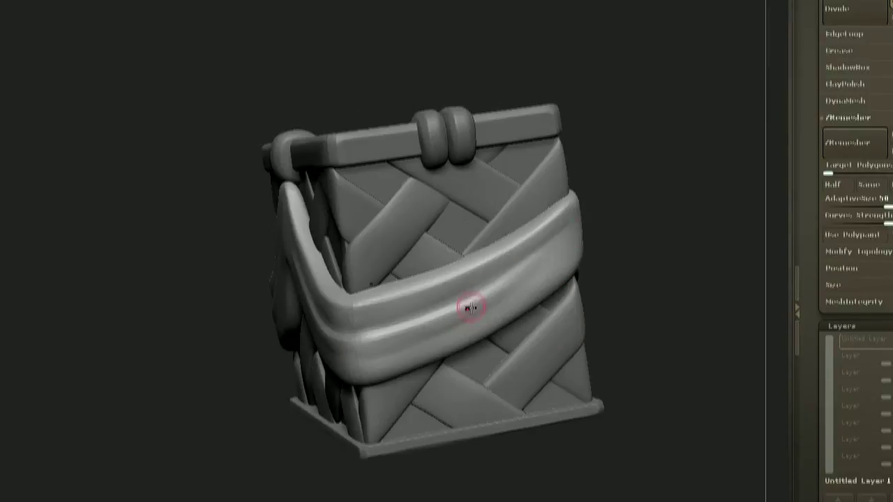
right_click_drag(572, 232, 347, 338)
left_click_drag(649, 300, 495, 277)
right_click_drag(486, 308, 325, 388)
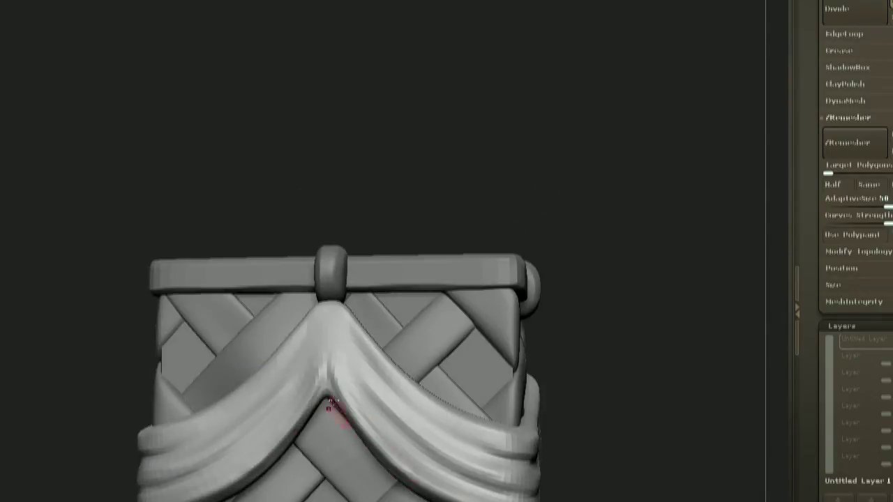
- Smooth and define the crease where the folds meet at the underside of the band's peak
mouse_move(519, 216)
left_mouse_down()
mouse_move(514, 203)
mouse_move(533, 210)
left_mouse_up()
left_click_drag(349, 404, 336, 375, "shift")
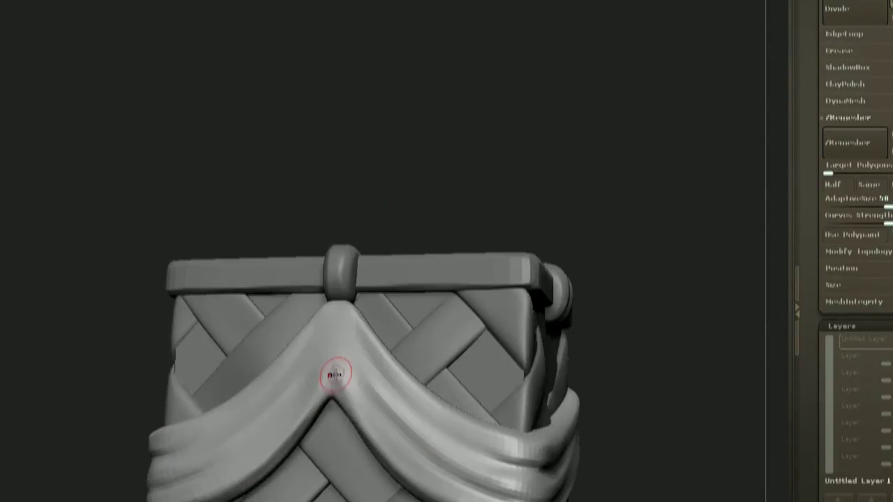
mouse_move(372, 438)
right_mouse_down()
mouse_move(433, 325)
mouse_move(342, 386)
right_mouse_up()
key("d")
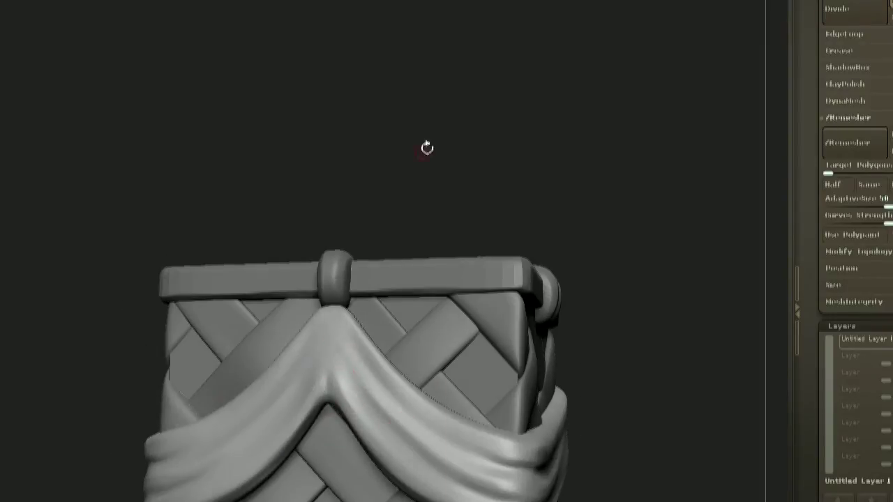
left_click_drag(426, 148, 448, 150)
mouse_move(617, 317)
left_mouse_down()
mouse_move(641, 299)
mouse_move(568, 307)
left_mouse_up()
- Resize the Standard brush and add finer folds from the band's peak down its long-side slopes
key("space")
left_click(514, 241)
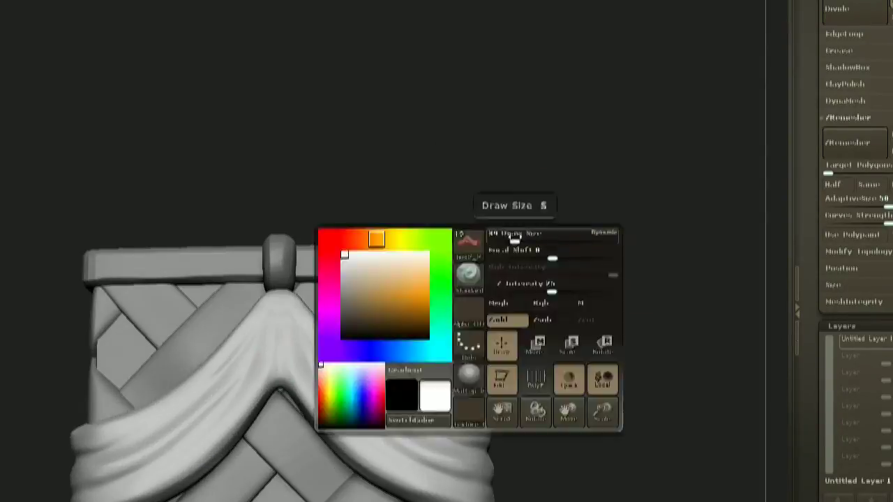
right_click_drag(279, 333, 268, 305)
left_click_drag(635, 255, 614, 279)
left_click_drag(663, 293, 628, 376, "alt")
left_click_drag(516, 279, 537, 287)
left_click_drag(230, 319, 289, 336)
mouse_move(530, 279)
left_mouse_down()
mouse_move(433, 319)
mouse_move(446, 307)
left_mouse_up()
mouse_move(513, 258)
left_mouse_down()
mouse_move(478, 336)
mouse_move(450, 307)
left_mouse_up()
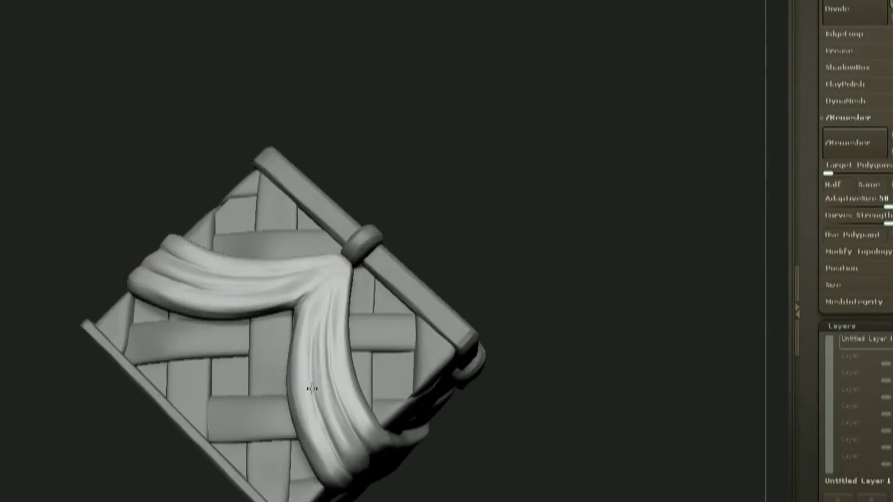
left_click_drag(309, 357, 314, 302)
- Carry the finer cloth folds around the corner onto the basket's short side
left_click_drag(516, 307, 530, 310)
left_click_drag(530, 279, 558, 307)
left_click_drag(600, 216, 614, 272)
left_click_drag(628, 209, 663, 161)
left_click_drag(628, 231, 620, 168)
left_click_drag(669, 209, 547, 247)
right_click_drag(547, 248, 549, 195)
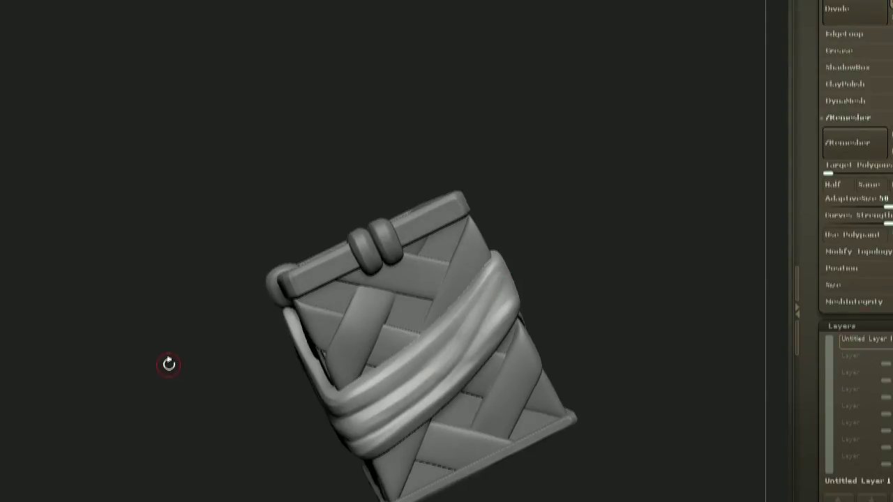
- Refine the folds along the short side where the band rises to the far corner
left_click_drag(168, 364, 183, 370)
mouse_move(488, 286)
left_mouse_down()
mouse_move(498, 311)
mouse_move(505, 305)
left_mouse_up()
right_click_drag(505, 305, 500, 333)
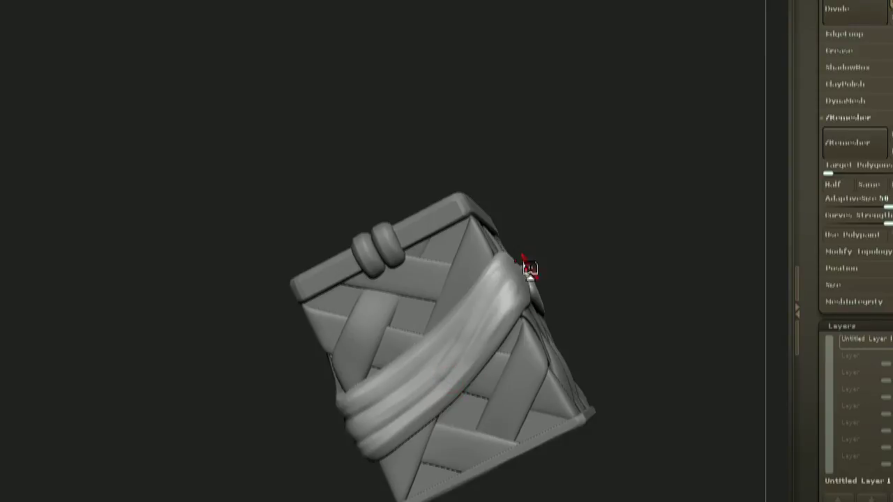
right_click_drag(530, 270, 557, 275)
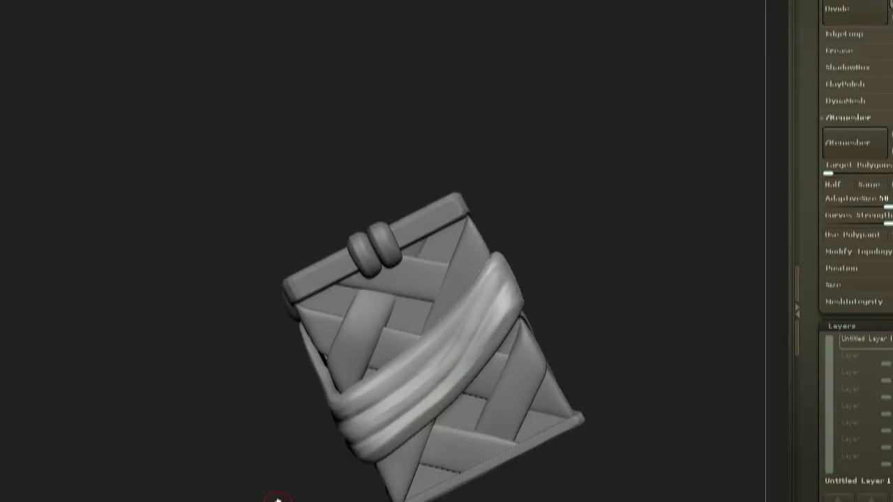
left_click_drag(593, 260, 627, 296)
right_click_drag(461, 310, 537, 241)
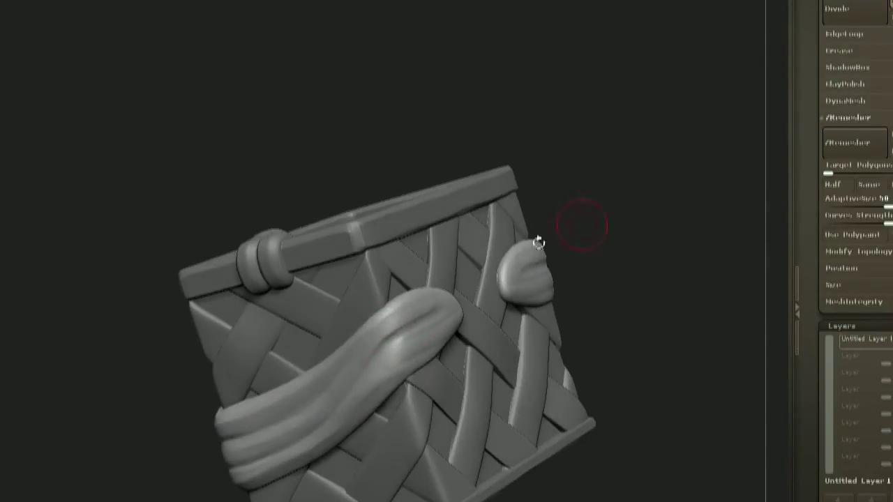
mouse_move(444, 312)
right_mouse_down()
mouse_move(424, 312)
mouse_move(530, 284)
mouse_move(572, 359)
mouse_move(511, 330)
mouse_move(560, 292)
mouse_move(590, 207)
right_mouse_up()
- Try to build up a rounded bulge at the band's peak beneath the long-side rim binding
right_click(244, 293)
left_click_drag(238, 304, 269, 305)
right_click_drag(292, 281, 410, 283)
mouse_move(289, 153)
right_mouse_down()
mouse_move(370, 94)
mouse_move(405, 105)
right_mouse_up()
left_click_drag(259, 287, 265, 317)
right_click_drag(404, 104, 474, 126)
right_click_drag(300, 143, 381, 136)
left_click_drag(268, 304, 287, 309)
right_click_drag(513, 167, 486, 225)
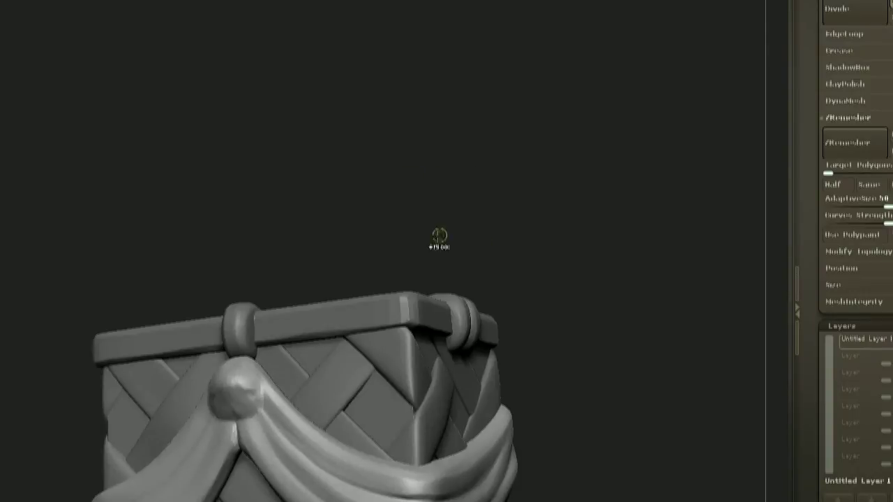
right_click_drag(392, 230, 362, 231)
left_click_drag(178, 488, 211, 454)
right_click_drag(500, 330, 481, 307)
key("ctrl+z")
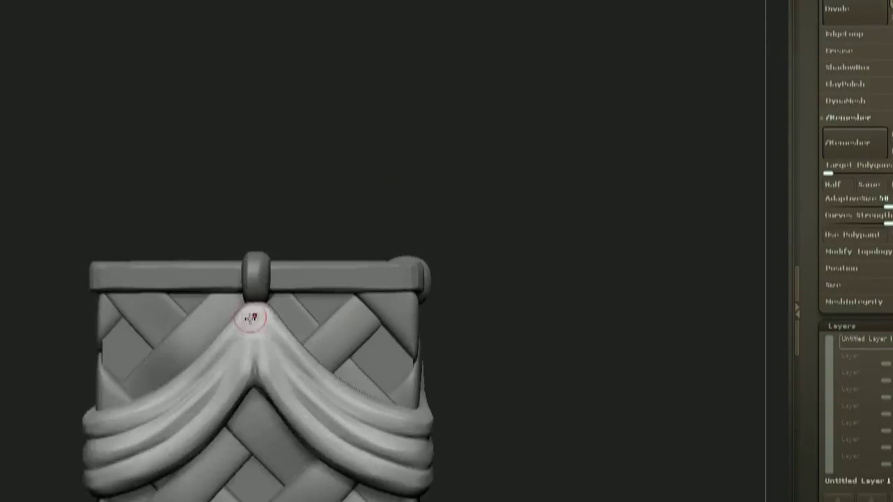
- Sculpt a gathered cap with a horizontal ridge at the band's peak, directly below the long-side rim binding
right_click_drag(418, 279, 370, 282)
right_click_drag(370, 230, 418, 293)
left_click_drag(253, 307, 267, 293)
right_click_drag(418, 230, 349, 251)
left_click_drag(258, 303, 268, 317)
right_click_drag(269, 317, 248, 341)
right_click_drag(481, 195, 569, 181)
left_click_drag(157, 188, 278, 192)
left_click_drag(419, 230, 355, 244)
left_click_drag(533, 232, 544, 156)
- Select the rim binding's subtool and activate ShadowBox to build a new piece in front of it
left_click_drag(822, 460, 821, 201)
left_click_drag(816, 353, 816, 488)
left_click(847, 86)
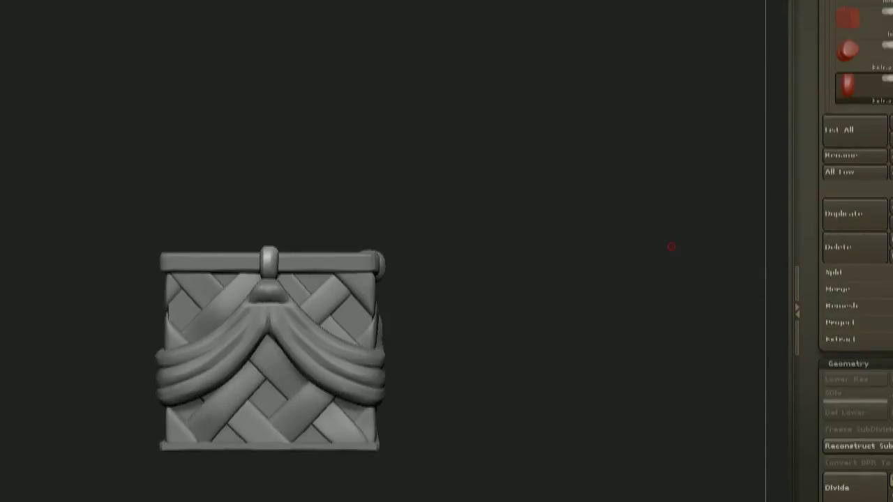
left_click_drag(816, 453, 816, 114)
left_click(847, 205)
left_click(855, 230)
- Mask a circular outline in ShadowBox and cut out its centre to form a thin ring over the rim binding
left_click_drag(562, 290, 600, 292)
left_click_drag(305, 258, 304, 298, "ctrl")
right_click_drag(304, 298, 616, 167)
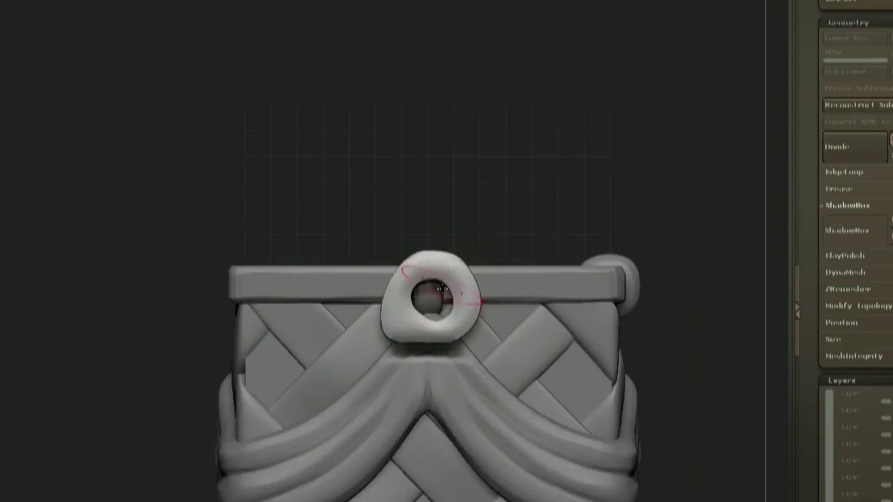
key("b")
mouse_move(441, 288)
left_mouse_down("shift")
mouse_move(428, 317)
mouse_move(474, 338)
mouse_move(458, 335)
left_mouse_up("shift")
left_click(380, 323)
right_click_drag(446, 312, 457, 324, "alt")
left_click_drag(457, 323, 475, 341, "ctrl+shift")
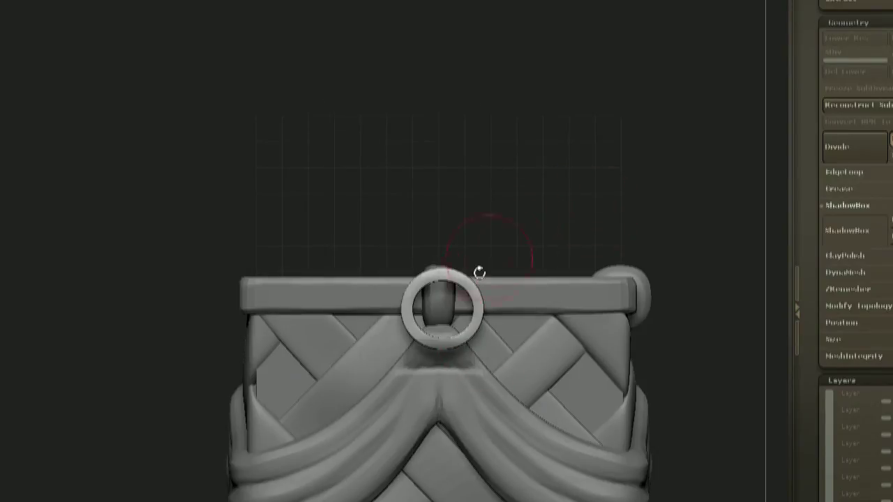
- Rebuild the ring's mesh with ZRemesher
left_click_drag(857, 249, 857, 330)
left_click(851, 370)
mouse_move(615, 199)
left_mouse_down()
mouse_move(651, 199)
mouse_move(662, 263)
mouse_move(565, 190)
mouse_move(551, 199)
left_mouse_up()
key("b")
left_click(311, 375)
left_click(280, 391)
left_click_drag(462, 183, 470, 483, "ctrl+shift")
mouse_move(513, 205)
left_mouse_down()
mouse_move(564, 209)
mouse_move(502, 212)
left_mouse_up()
left_click_drag(843, 394, 833, 394)
left_click(854, 362)
left_click_drag(363, 225, 477, 233, "shift")
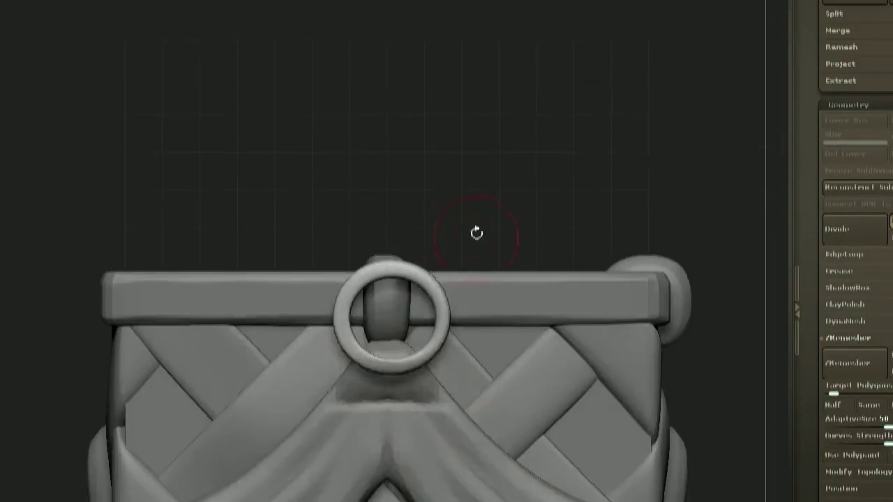
- Smooth the ring all round to give it a rounded profile
left_click_drag(565, 222, 600, 279)
mouse_move(404, 393)
left_mouse_down()
mouse_move(429, 237)
mouse_move(423, 248)
left_mouse_up()
left_click_drag(363, 275, 313, 311)
left_click_drag(512, 167, 519, 105)
mouse_move(492, 134)
left_mouse_down()
mouse_move(486, 151)
mouse_move(425, 157)
left_mouse_up()
left_click_drag(350, 277, 578, 299)
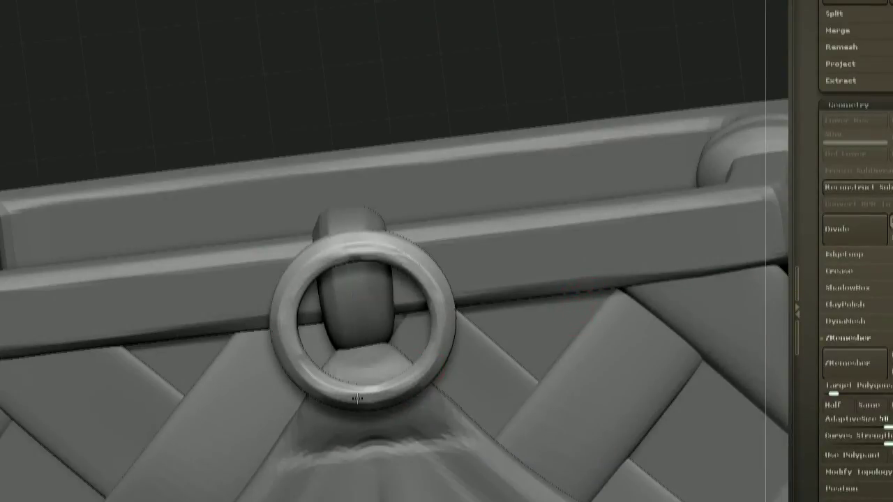
left_click_drag(600, 196, 453, 154)
left_click_drag(393, 394, 423, 186)
left_click_drag(312, 269, 305, 342)
left_click_drag(437, 145, 457, 177)
- Move the ring down and in towards the basket so it hangs from the long-side rim binding
key("w")
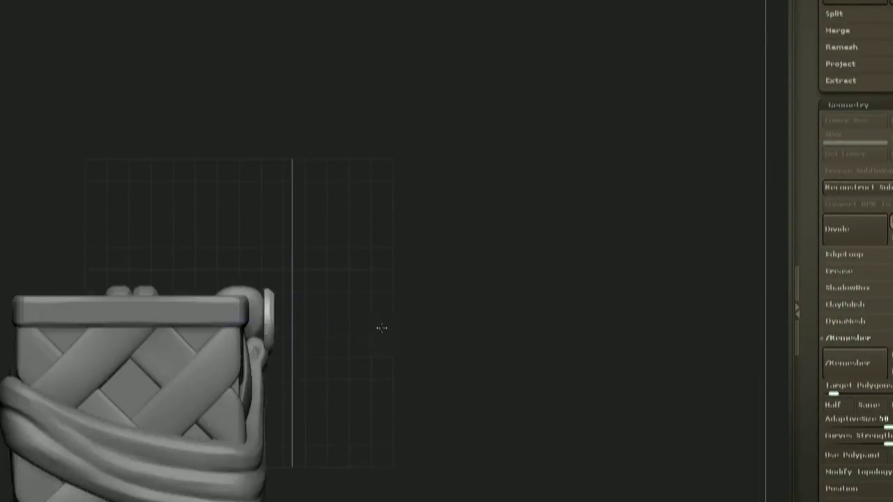
left_click_drag(328, 407, 579, 324)
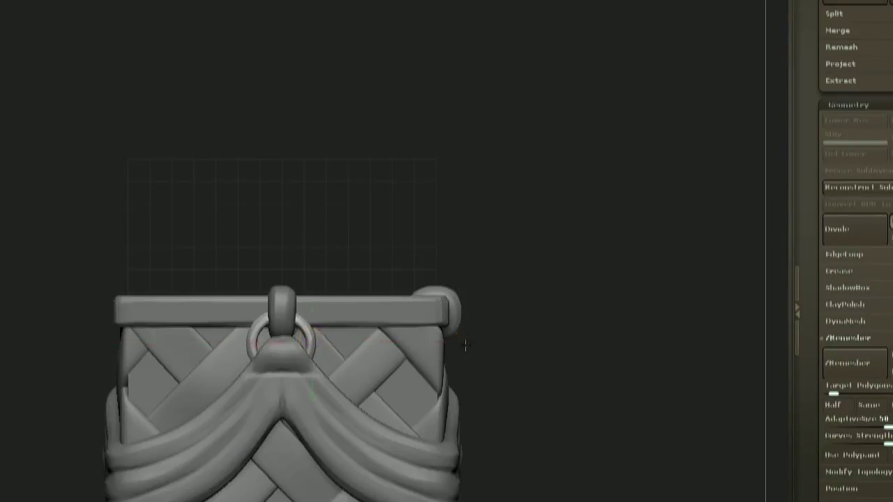
left_click_drag(648, 341, 357, 284)
left_click_drag(395, 431, 628, 300)
left_click_drag(889, 447, 889, 84)
- Select the draped band and sculpt its gathered cap and the folds below it to wrap over the ring
key("q")
left_click(388, 409, "alt")
mouse_move(558, 230)
left_mouse_down()
mouse_move(447, 230)
mouse_move(468, 243)
mouse_move(556, 248)
mouse_move(458, 341)
left_mouse_up()
mouse_move(571, 244)
left_mouse_down()
mouse_move(502, 240)
mouse_move(537, 240)
left_mouse_up()
left_click_drag(372, 405, 323, 398)
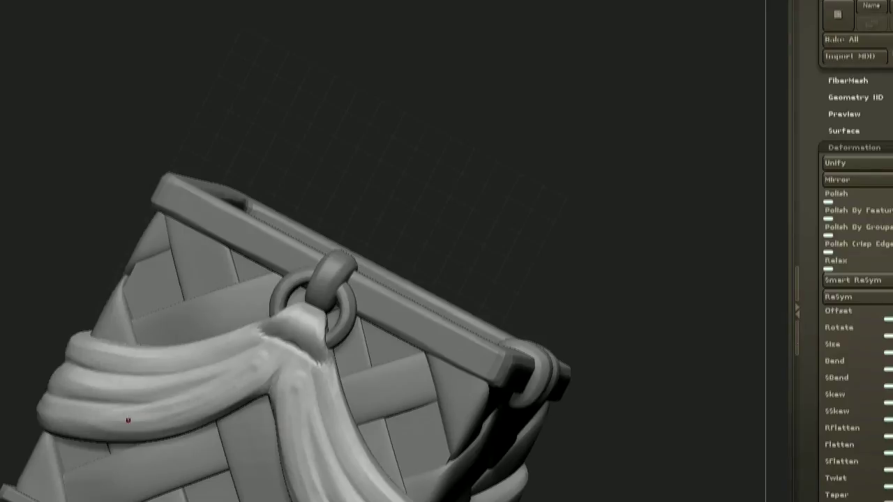
- Smooth the folds on the long-side slopes just below the gathered cap
left_click_drag(474, 244, 506, 223)
left_click_drag(286, 478, 370, 437)
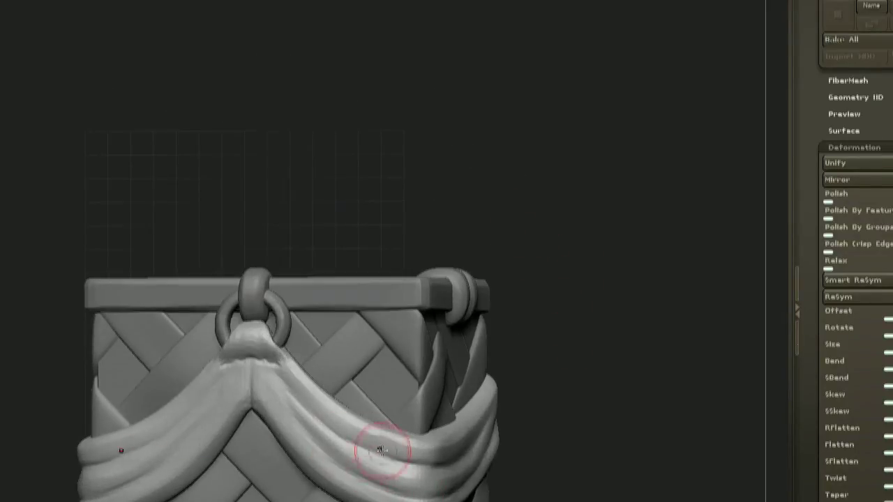
left_click_drag(558, 316, 584, 328)
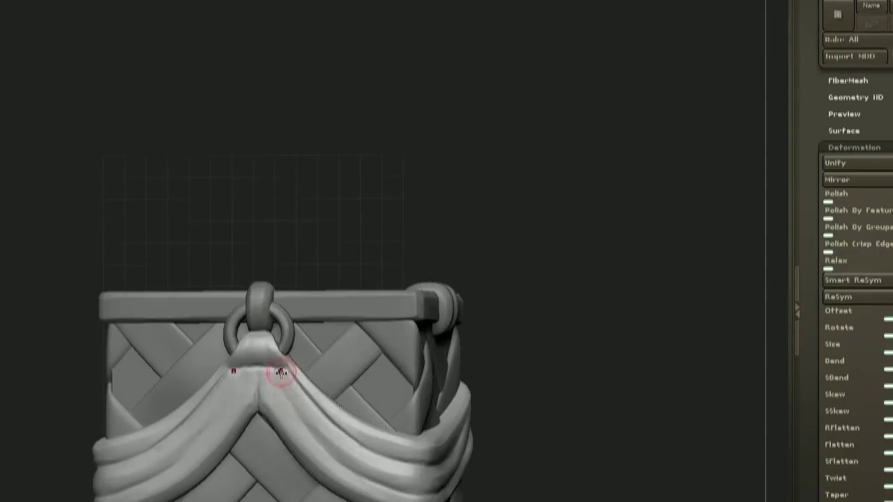
- Refine the band's upper folds from the slope beside the ring around the corner to the short side
left_click_drag(536, 268, 593, 259)
left_click_drag(381, 426, 486, 374)
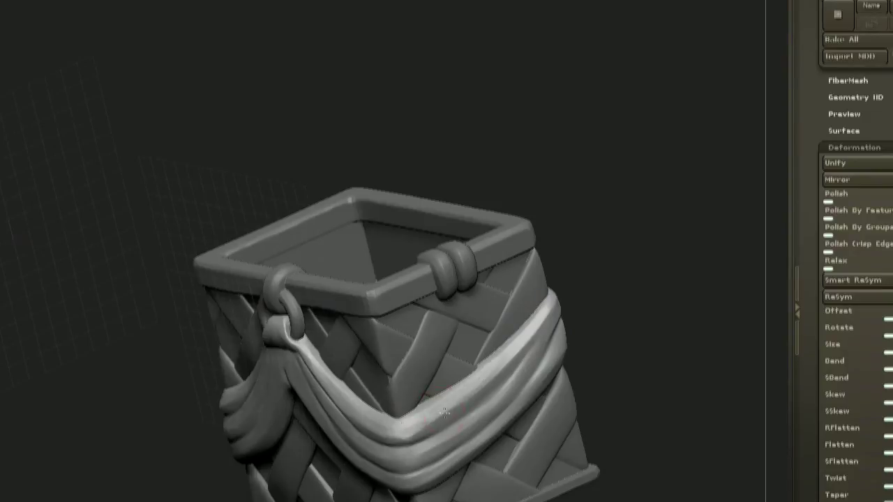
left_click_drag(414, 426, 580, 257)
- Refine the cloth folds on the long-side slope between the gathered cap and the basket corner
left_click_drag(608, 150, 543, 333)
left_click_drag(589, 349, 511, 397, "alt")
key("space")
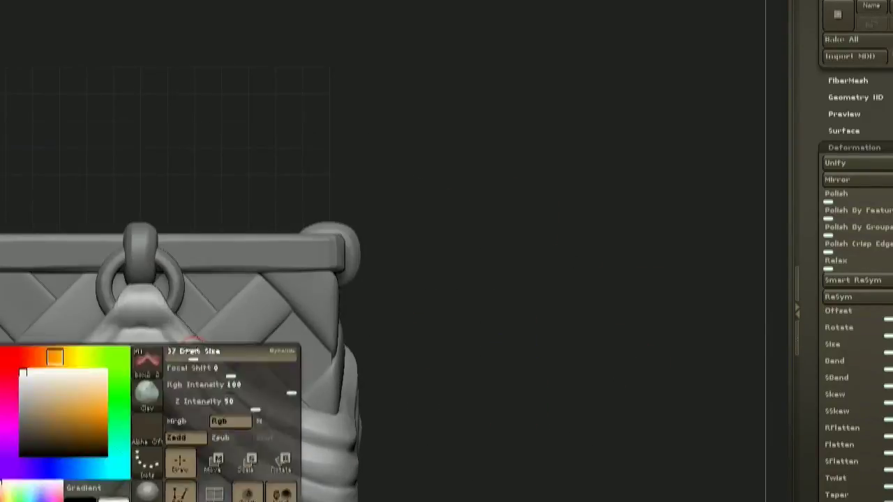
left_click_drag(511, 363, 482, 387)
key("space")
key("space")
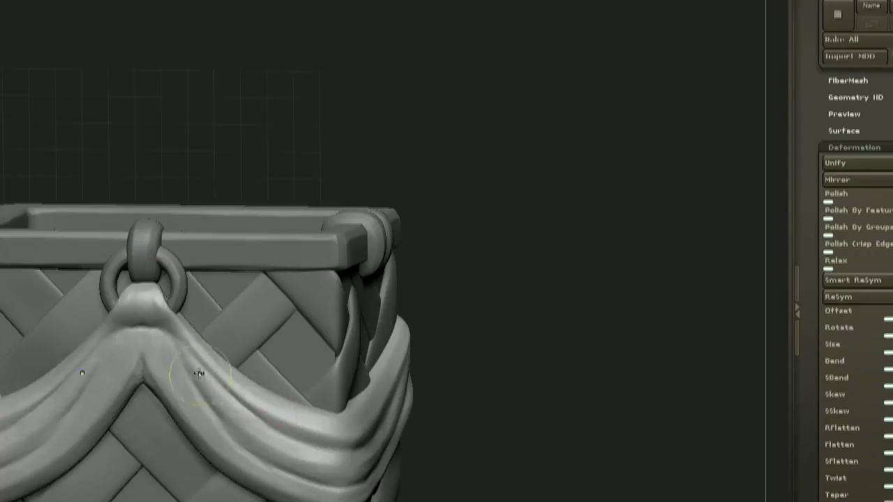
left_click_drag(498, 456, 533, 401, "alt")
left_click_drag(466, 433, 452, 340, "alt")
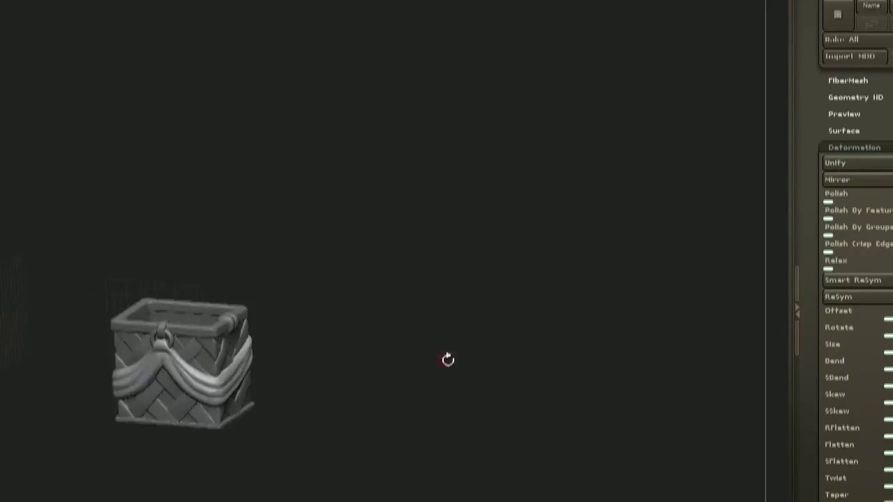
- Define the band's middle and lower folds around the basket corner and along the long-side slope
left_click_drag(593, 287, 631, 293, "alt")
left_click_drag(635, 363, 659, 355)
mouse_move(631, 300)
left_mouse_down()
mouse_move(644, 349)
mouse_move(638, 300)
left_mouse_up()
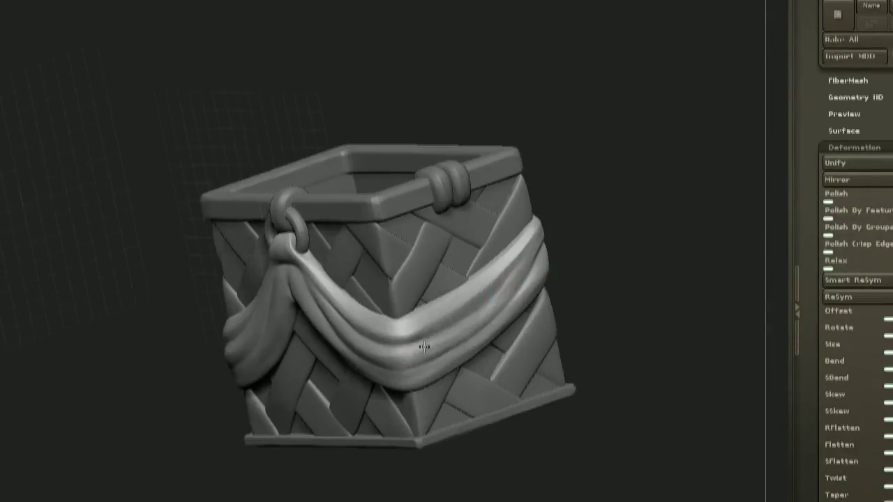
left_click_drag(586, 279, 582, 211)
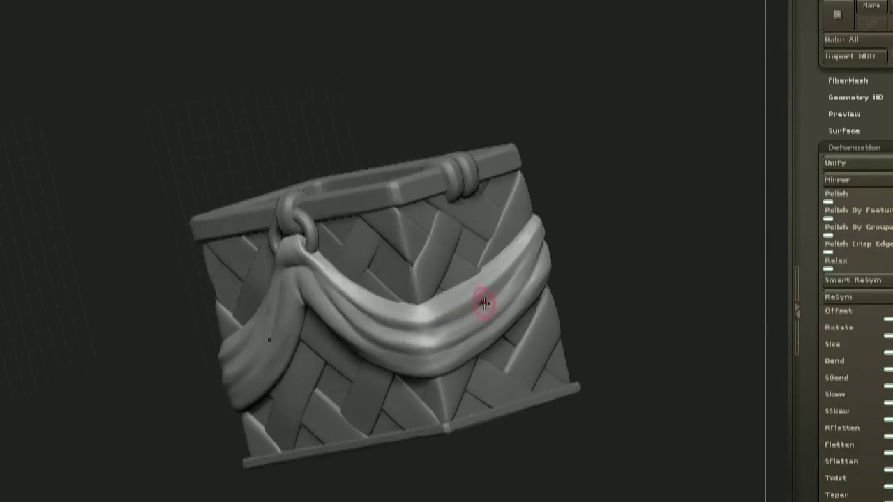
left_click_drag(580, 126, 583, 174, "alt")
left_click_drag(406, 69, 380, 111)
left_click_drag(628, 243, 558, 237)
left_click_drag(389, 392, 314, 364)
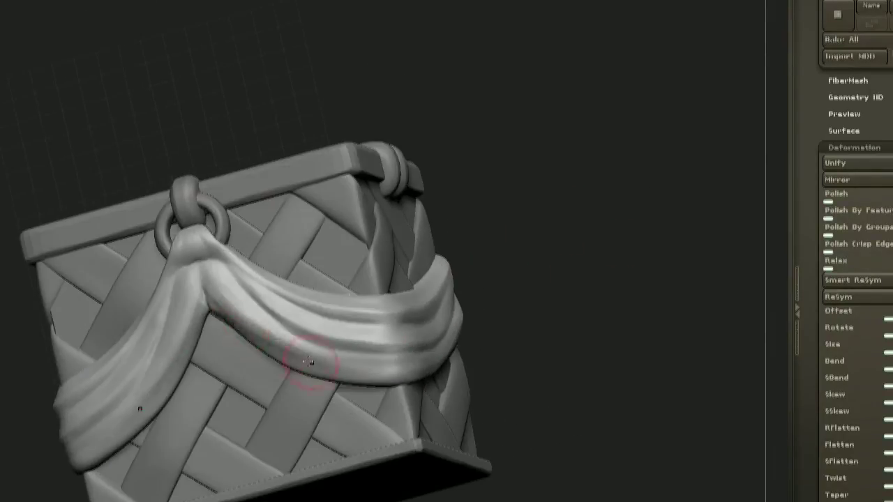
- Carve a central crease below the gathered cap and fine pleats fanning out from it down both slopes
left_click_drag(515, 162, 541, 268)
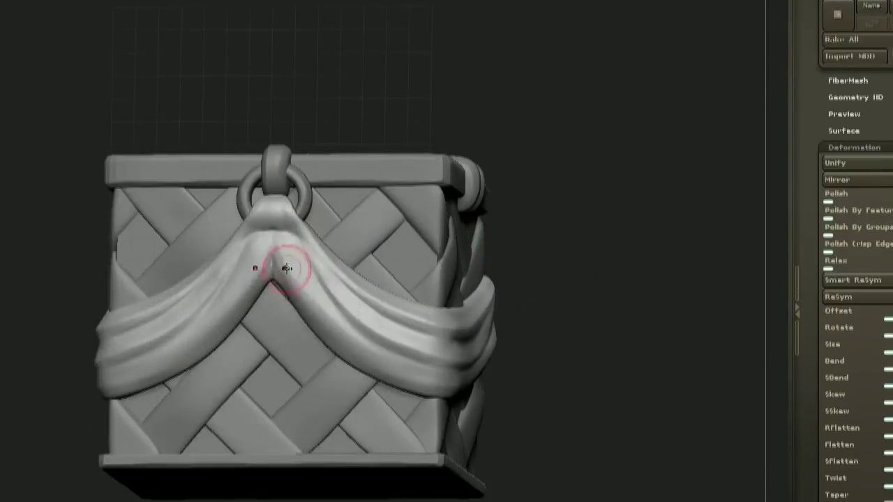
mouse_move(496, 119)
left_mouse_down("alt")
mouse_move(504, 145)
mouse_move(498, 83)
left_mouse_up("alt")
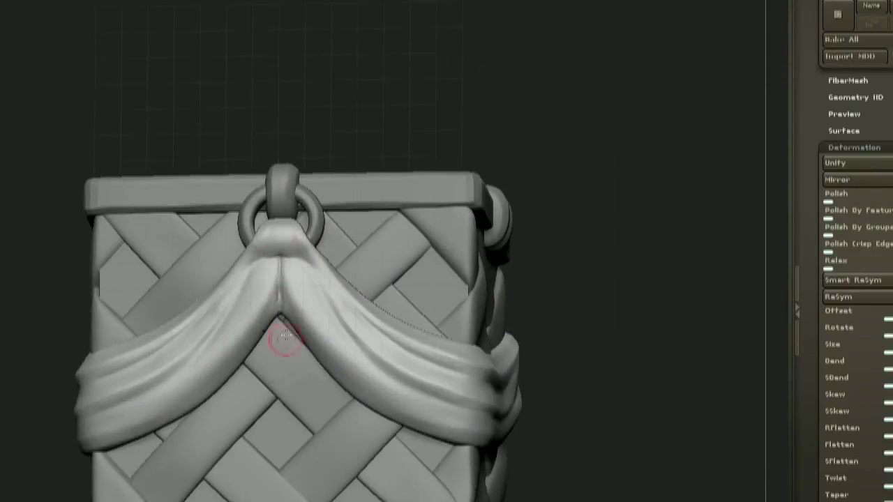
left_click_drag(408, 146, 384, 150)
key("s")
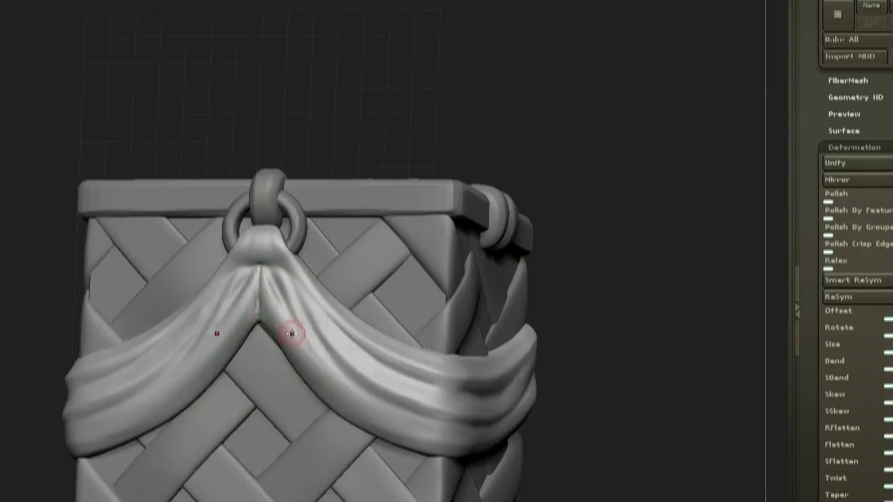
left_click_drag(579, 335, 645, 327)
left_click_drag(579, 362, 540, 377)
mouse_move(541, 481)
left_mouse_down()
mouse_move(557, 313)
mouse_move(569, 466)
left_mouse_up()
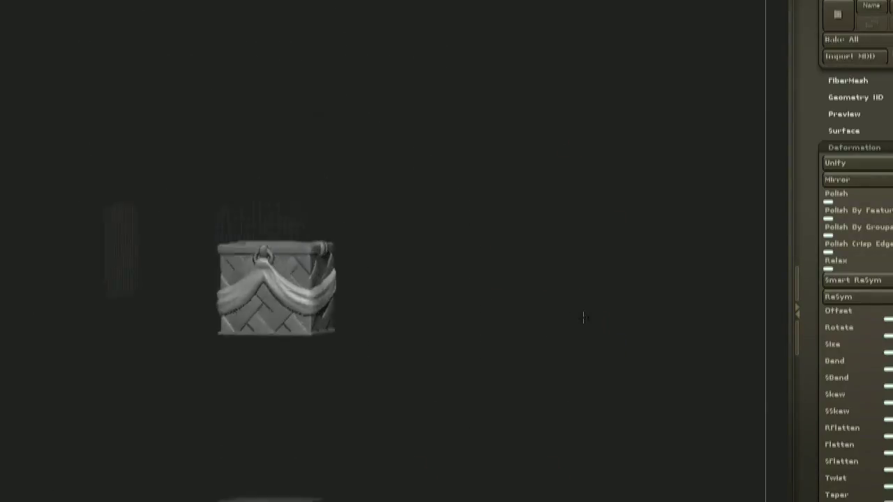
key("f")
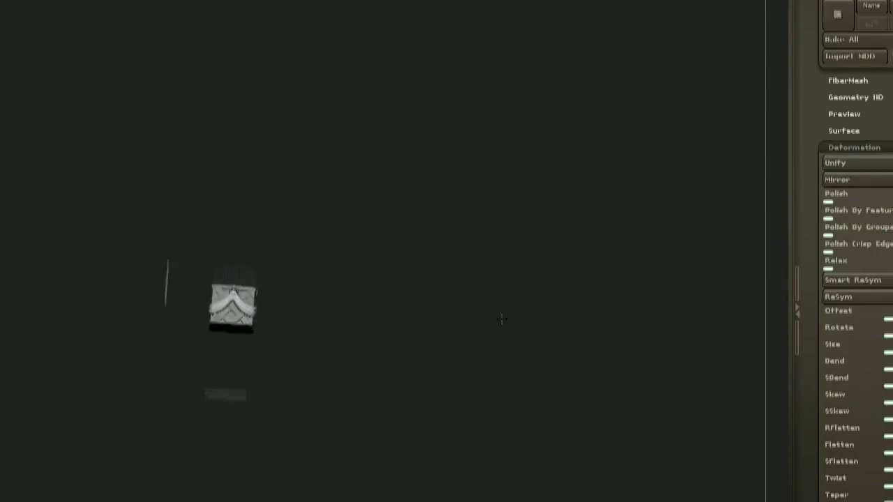
- Shape the gathered cap into a tight pleated wrap and pinch the cloth just beneath it
left_click_drag(404, 297, 594, 271)
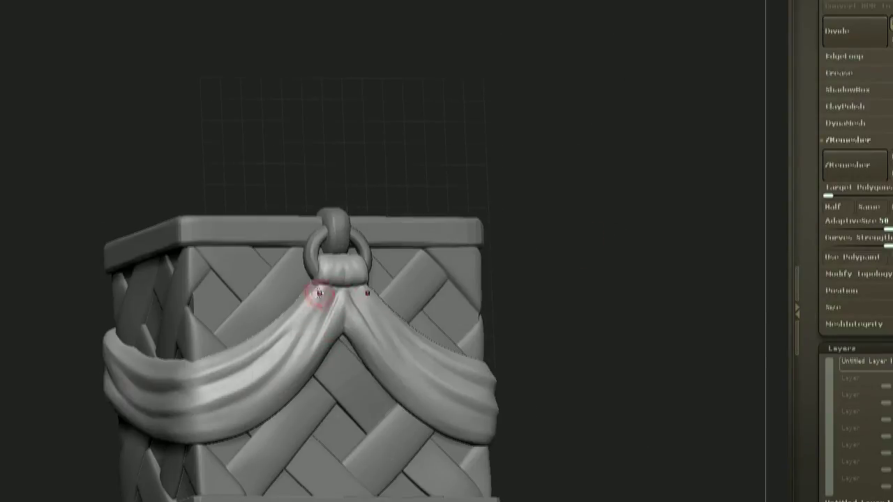
mouse_move(558, 213)
left_mouse_down()
mouse_move(614, 258)
mouse_move(560, 214)
left_mouse_up()
left_click_drag(556, 309, 467, 255)
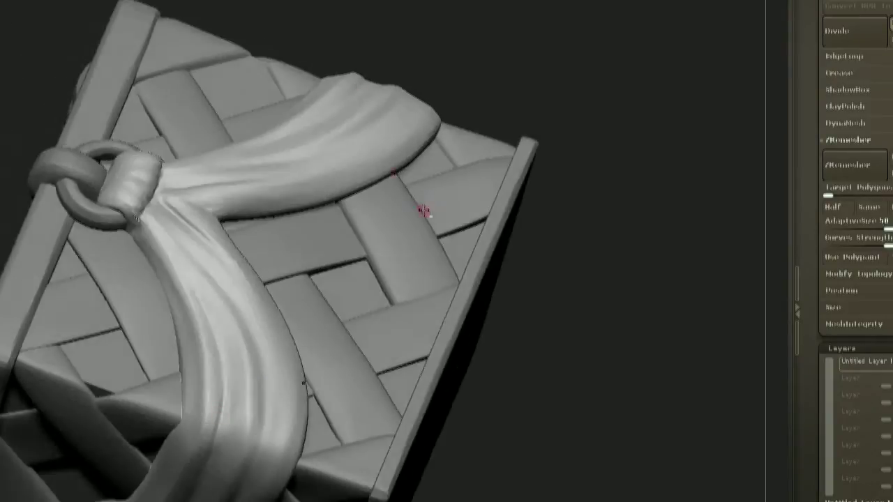
left_click_drag(442, 218, 479, 289)
left_click_drag(573, 258, 681, 211)
- Select the draped band, drop it to a low subdivision level and shape notches in its open ends on the basket's back
left_click(253, 339, "alt")
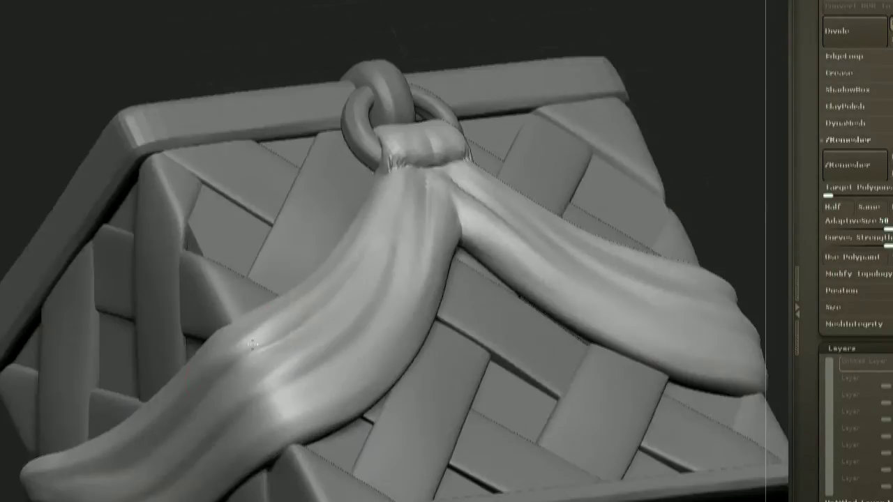
left_click_drag(253, 339, 368, 367)
left_click_drag(621, 125, 606, 307, "alt")
left_click_drag(394, 310, 197, 392)
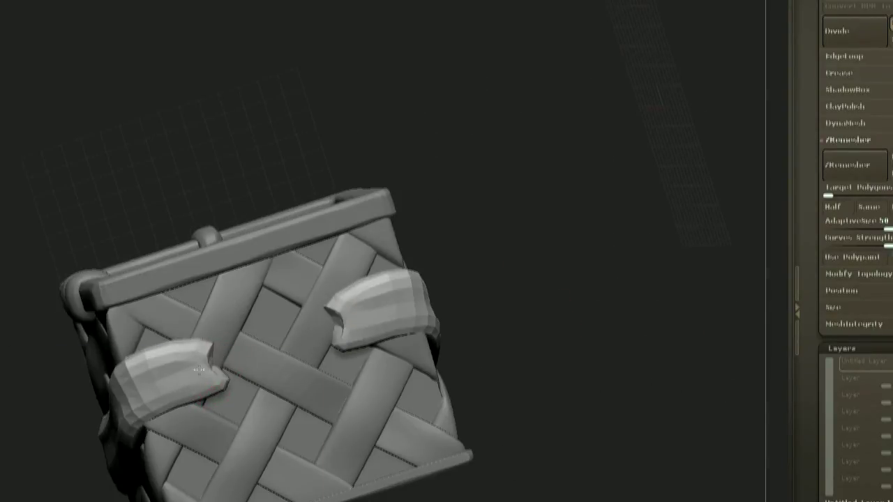
key("space")
left_click(215, 355)
left_click_drag(217, 342, 225, 329)
- Sculpt each open end of the band on the basket's back into two rounded, separate folds
left_click_drag(481, 164, 460, 175)
left_click_drag(495, 219, 228, 353)
left_click_drag(530, 223, 494, 253)
left_click_drag(408, 257, 428, 272)
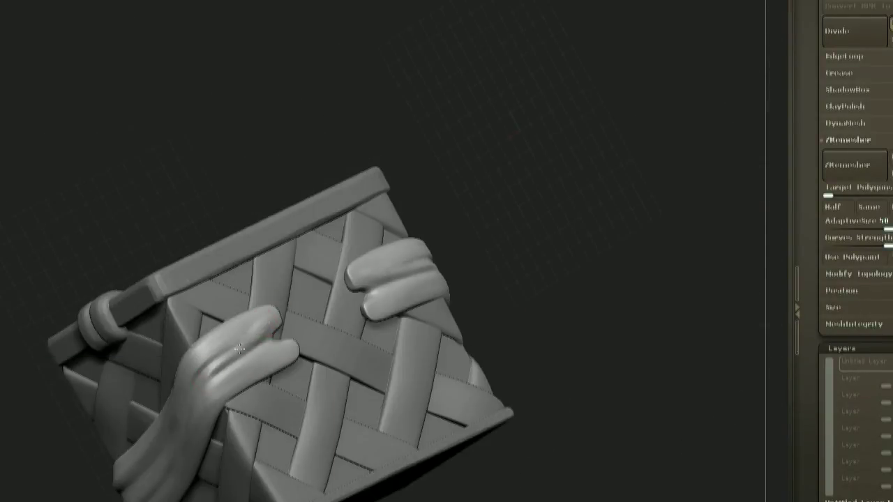
left_click_drag(481, 230, 495, 241)
left_click_drag(341, 233, 523, 279)
left_click_drag(562, 171, 498, 188)
- Shape the rounded binding piece at the middle of the back rim
key("space")
left_click_drag(615, 137, 329, 269)
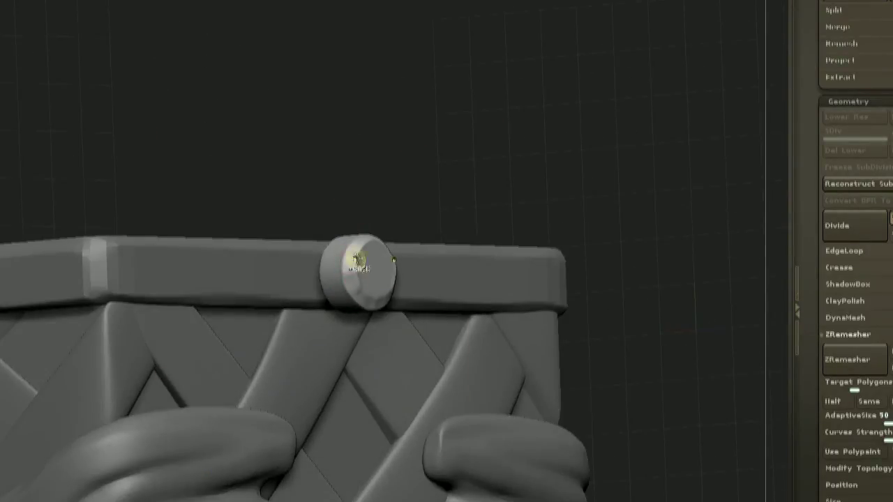
mouse_move(419, 112)
left_mouse_down()
mouse_move(398, 161)
mouse_move(482, 151)
mouse_move(446, 216)
left_mouse_up()
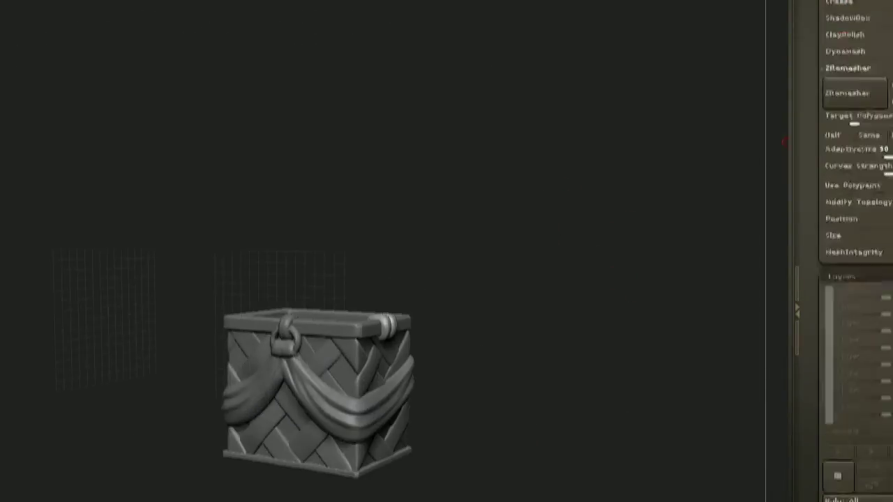
- Return to the draped band and raise it to subdivision level 5
scroll(855, 251, "up", 5)
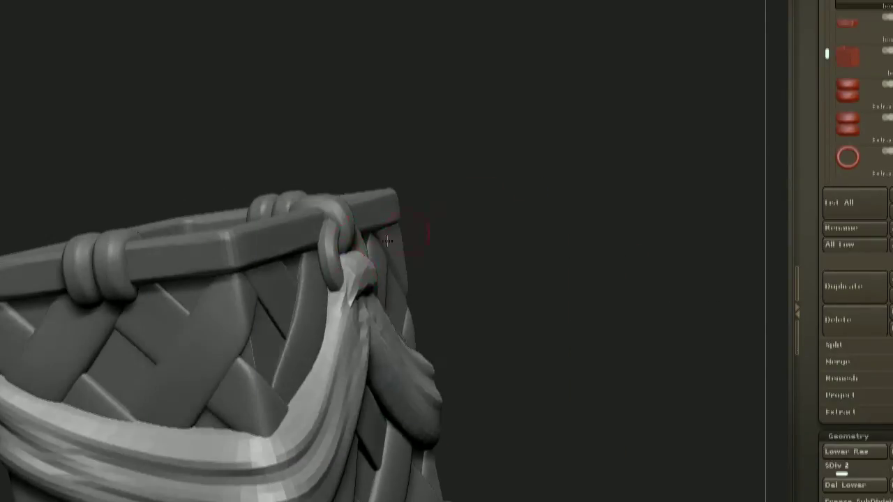
left_click_drag(591, 213, 615, 204)
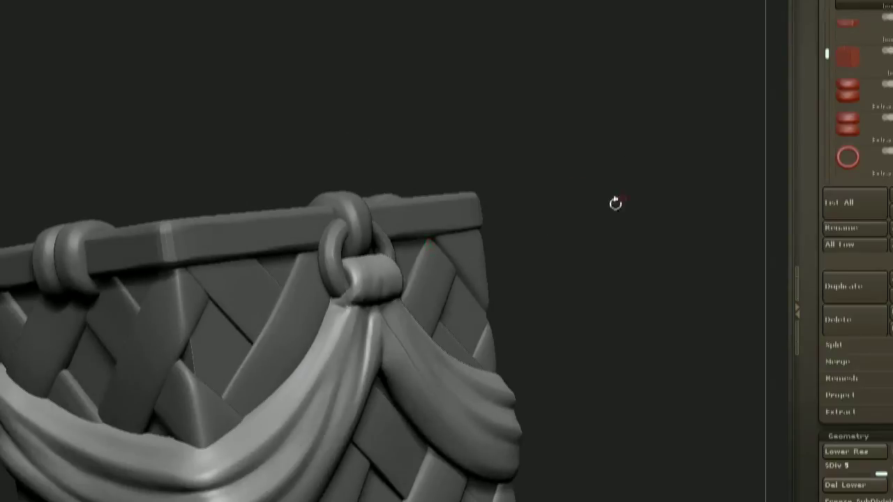